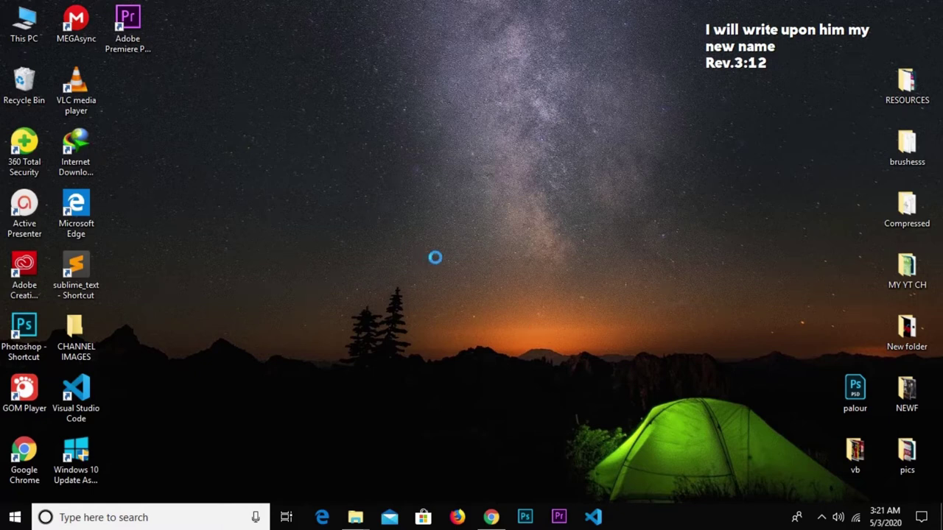
Refresh the Windows desktop twice from its right-click menu.
right_click(361, 206)
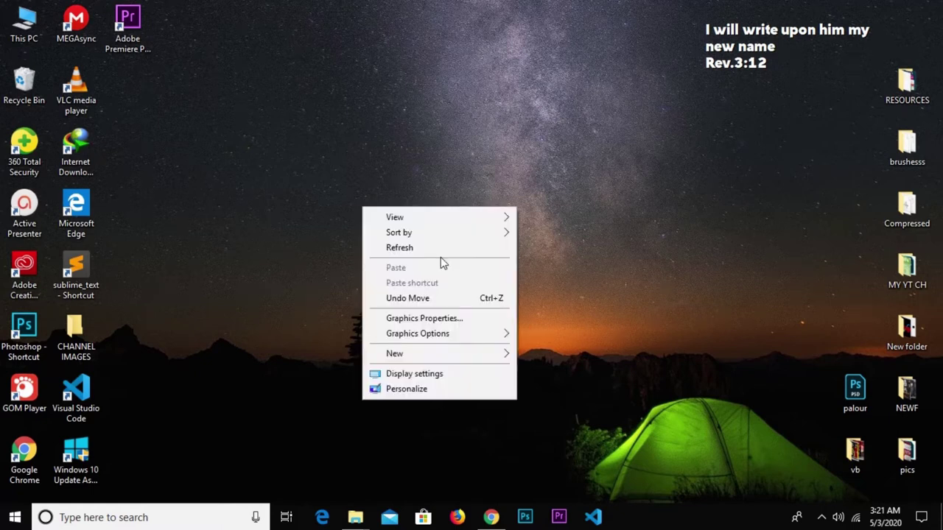
click(440, 249)
right_click(439, 252)
click(471, 292)
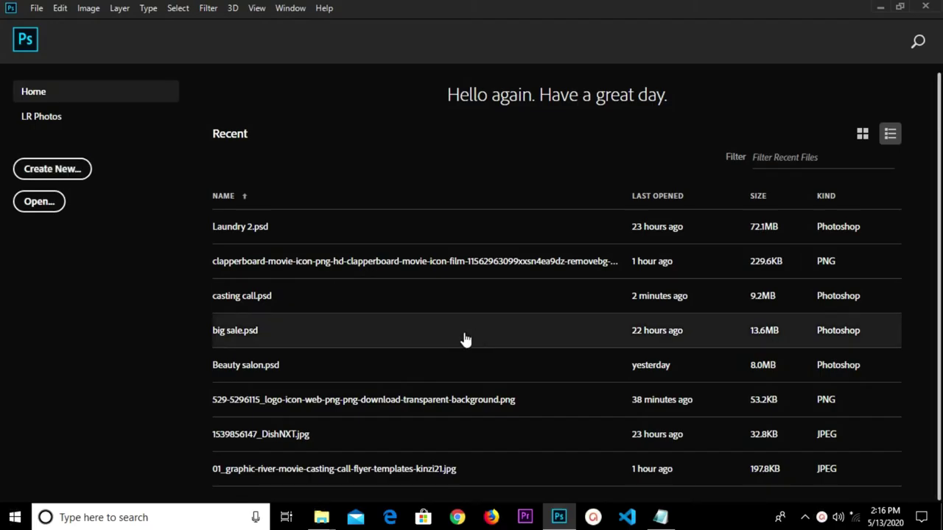
Create a 1000 × 1000 px, 300 ppi document from the Art & Illustration 1000 pixel grid preset.
click(70, 171)
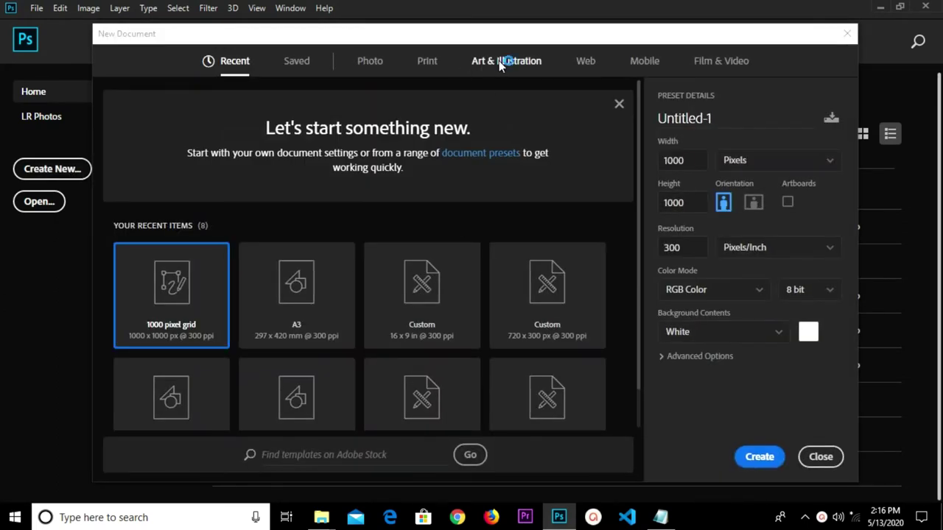
click(499, 63)
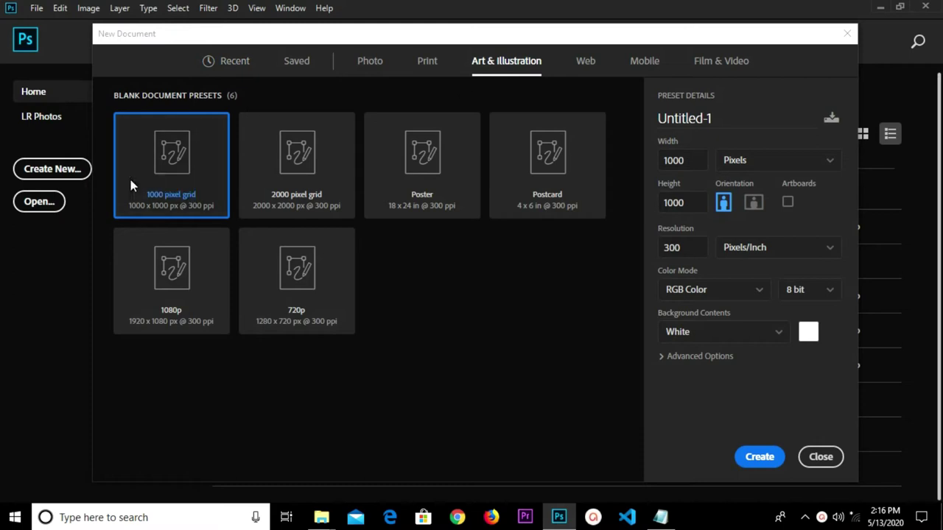
click(696, 247)
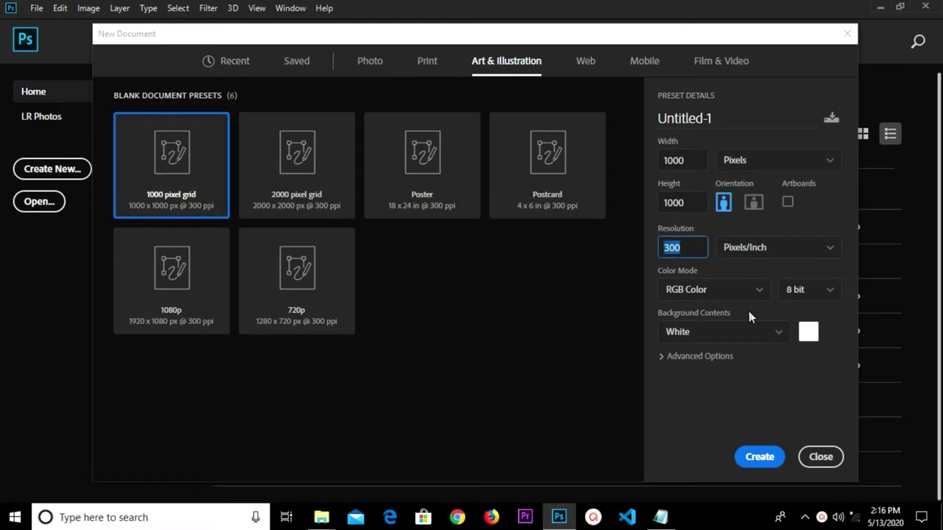
click(754, 450)
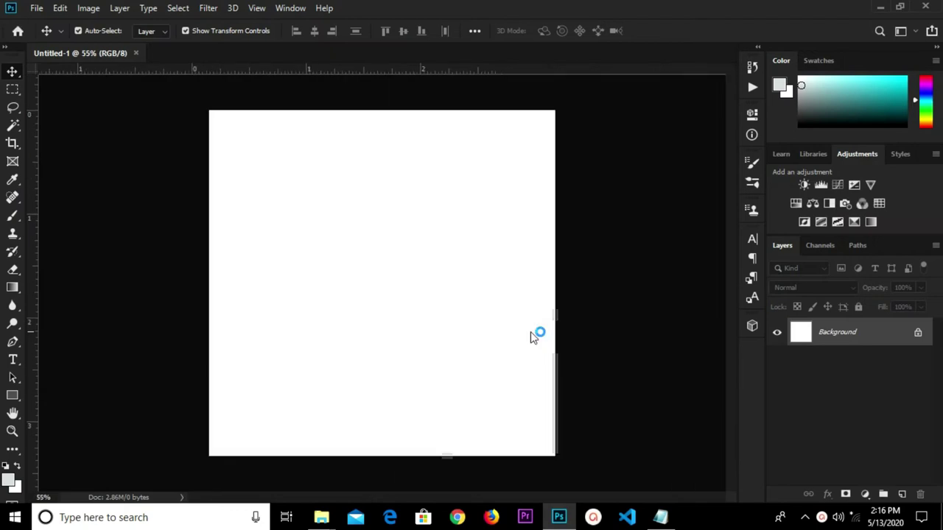
Unlock the Background into Layer 0 and copy the colour code 535656 from Notepad.
double_click(874, 328)
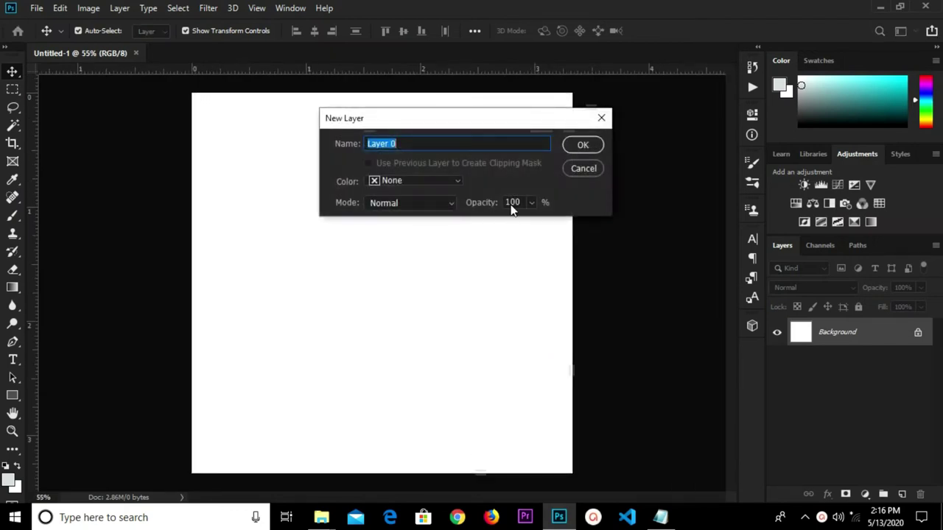
click(570, 146)
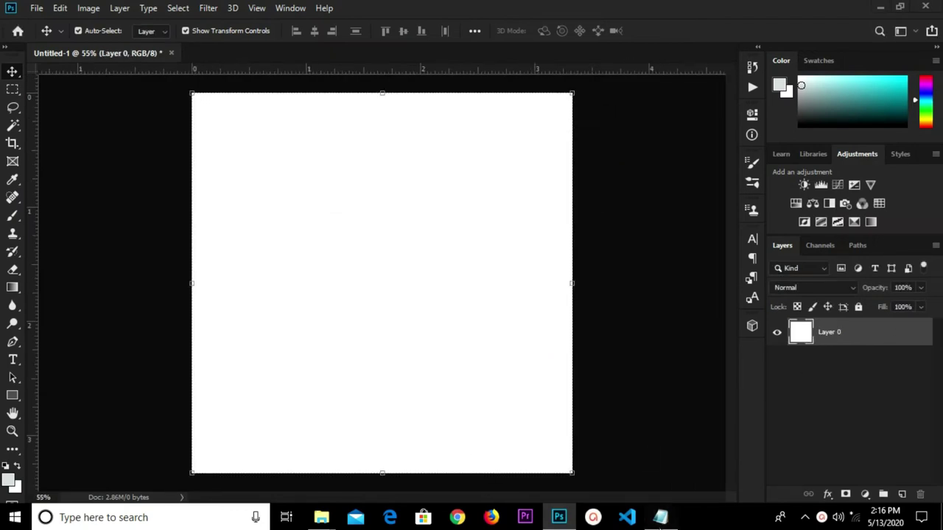
click(660, 516)
right_click(121, 91)
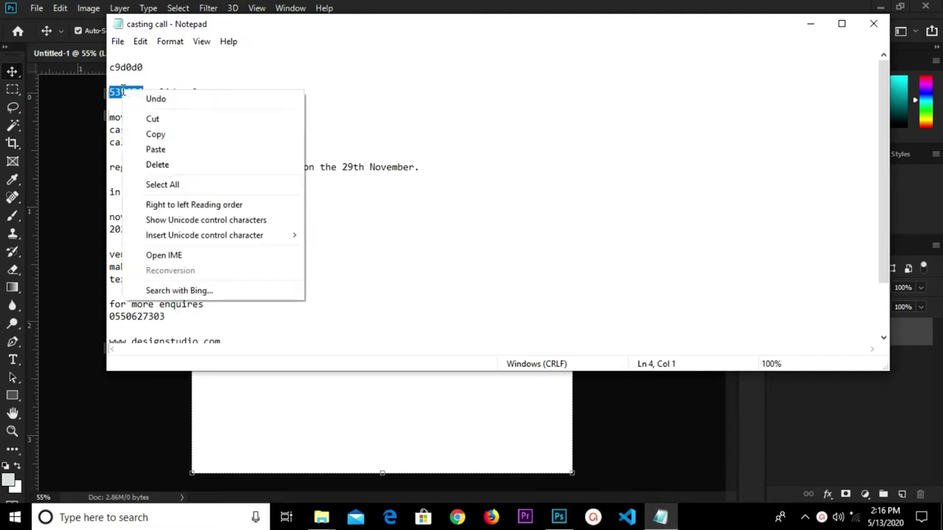
click(146, 132)
Add a Solid Color fill layer in dark grey 535656.
click(848, 464)
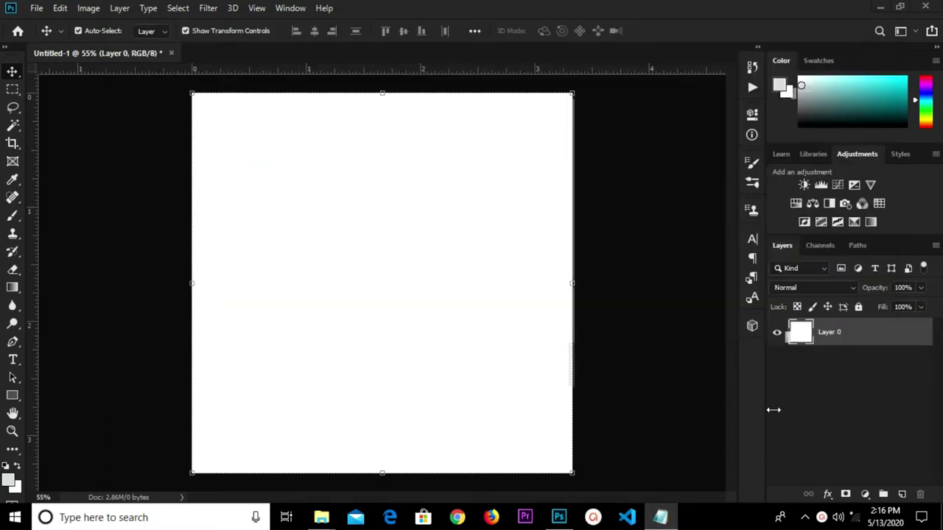
click(864, 493)
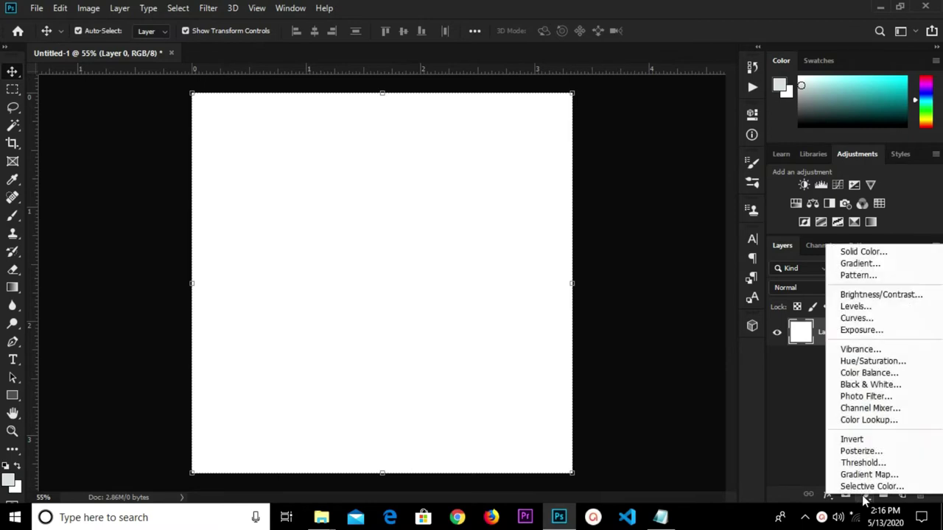
click(850, 253)
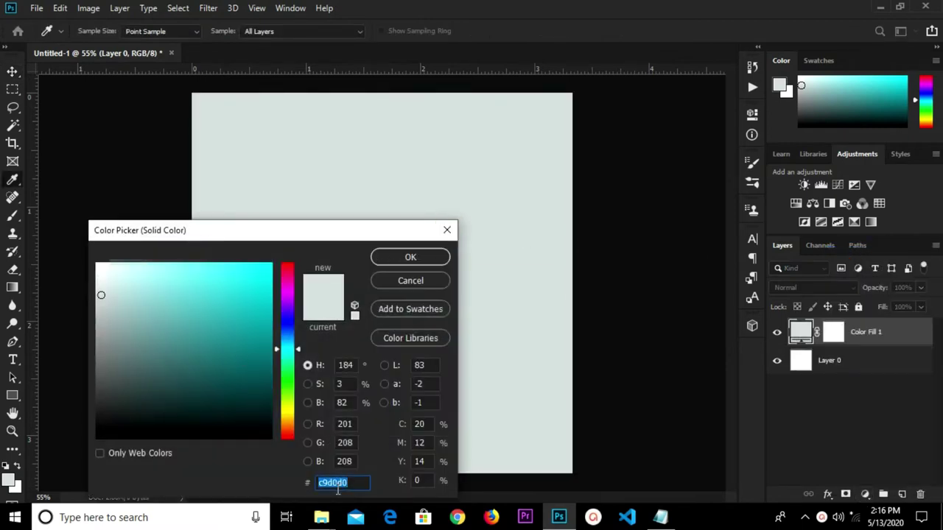
right_click(337, 487)
click(370, 355)
click(407, 258)
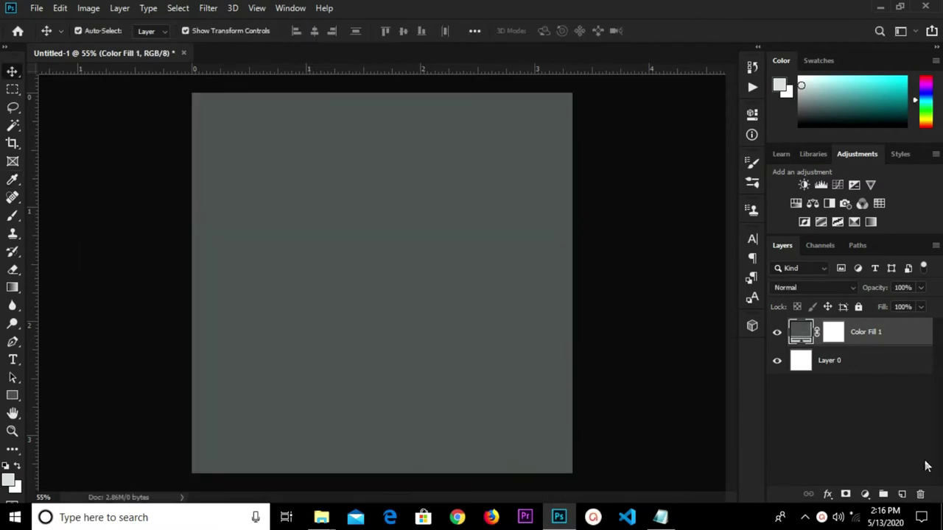
Place the jackie photo as an embedded image and move it to the canvas's left edge.
click(37, 10)
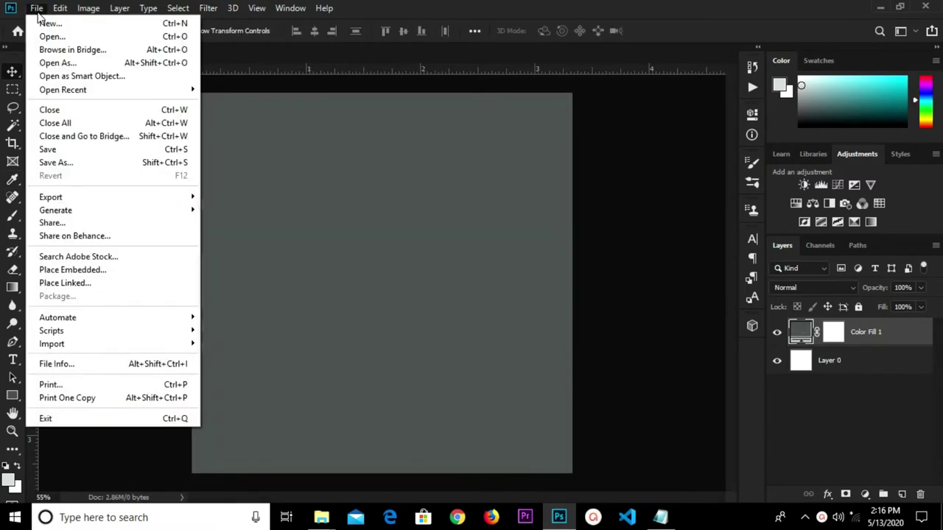
click(104, 269)
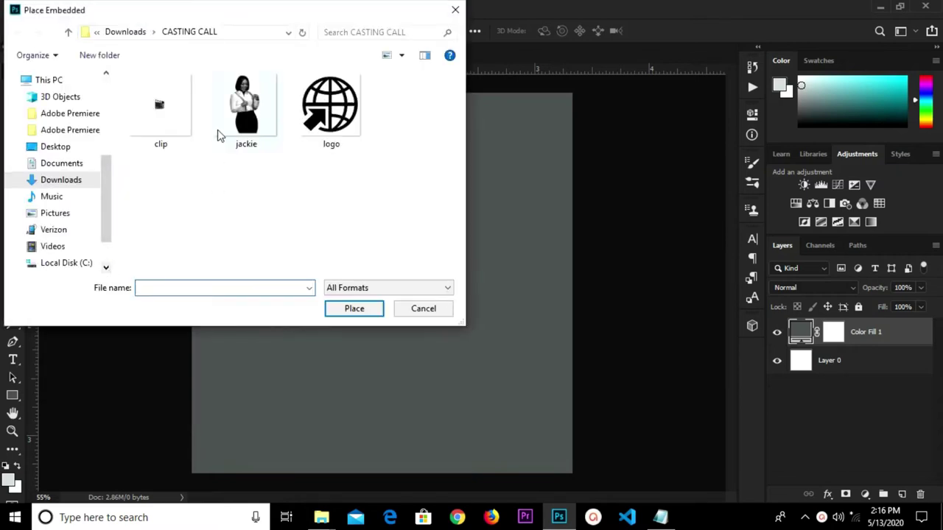
click(247, 102)
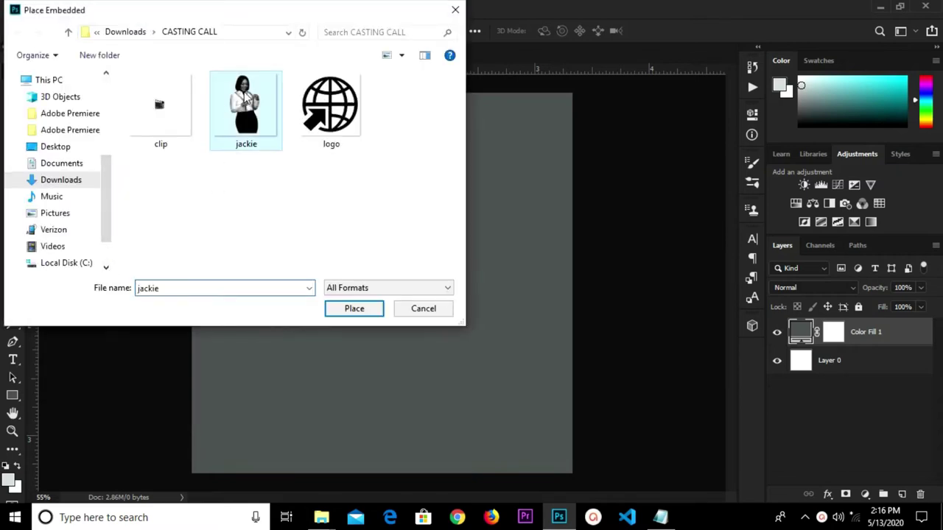
click(354, 308)
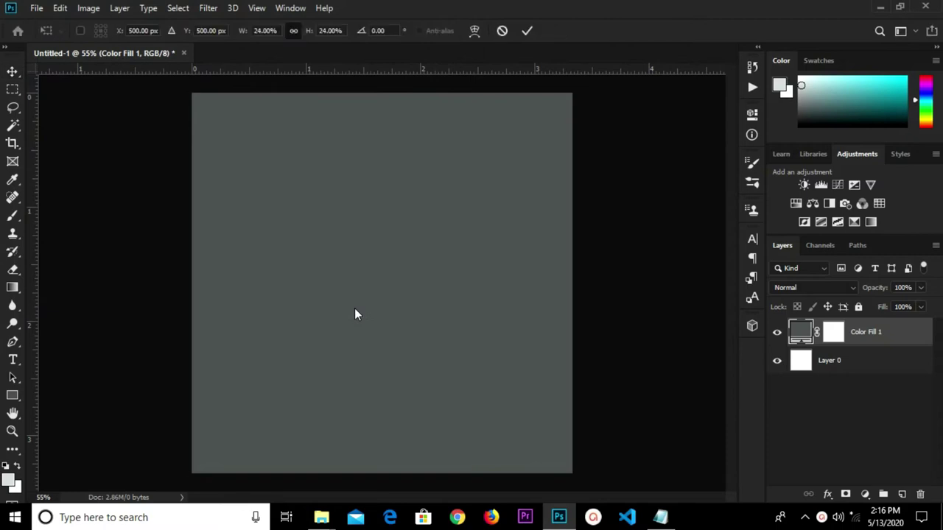
key(Return)
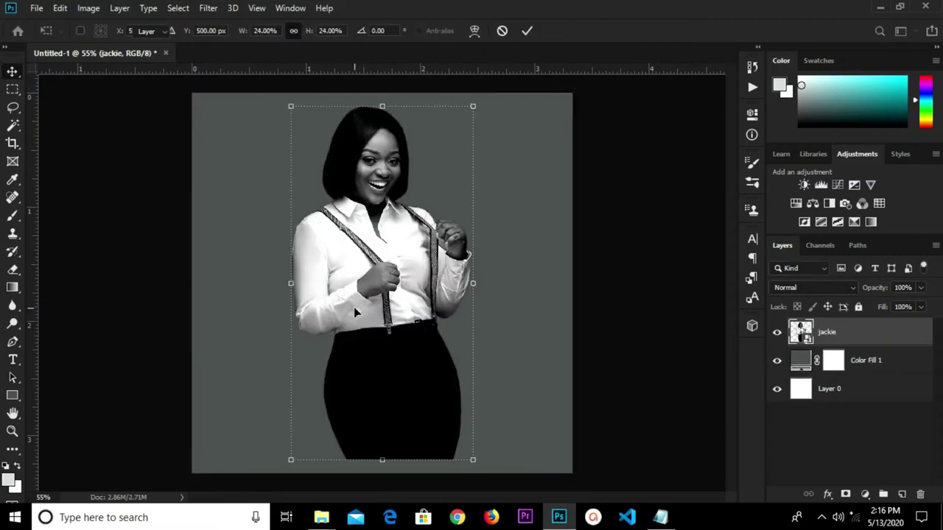
drag(363, 301, 245, 298)
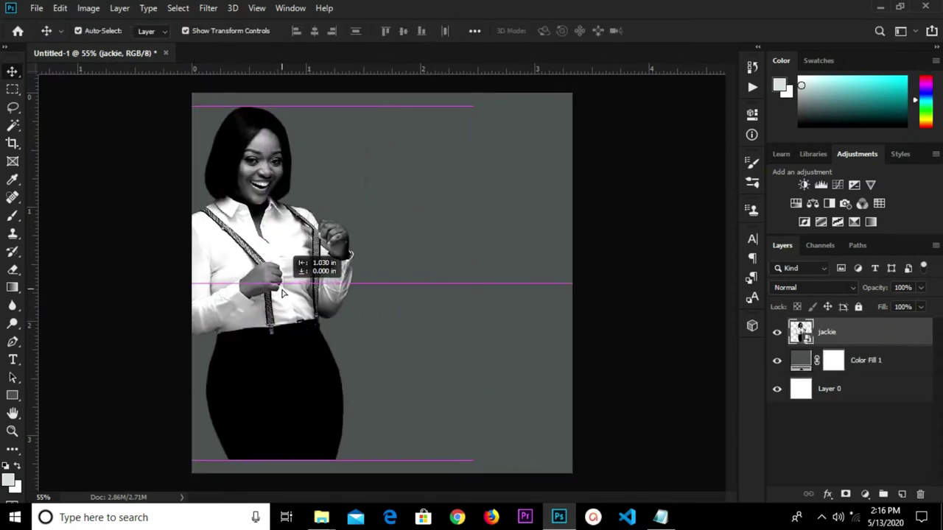
Duplicate the jackie layer, hide the original, convert the copy to a smart object and nudge it down.
right_click(850, 331)
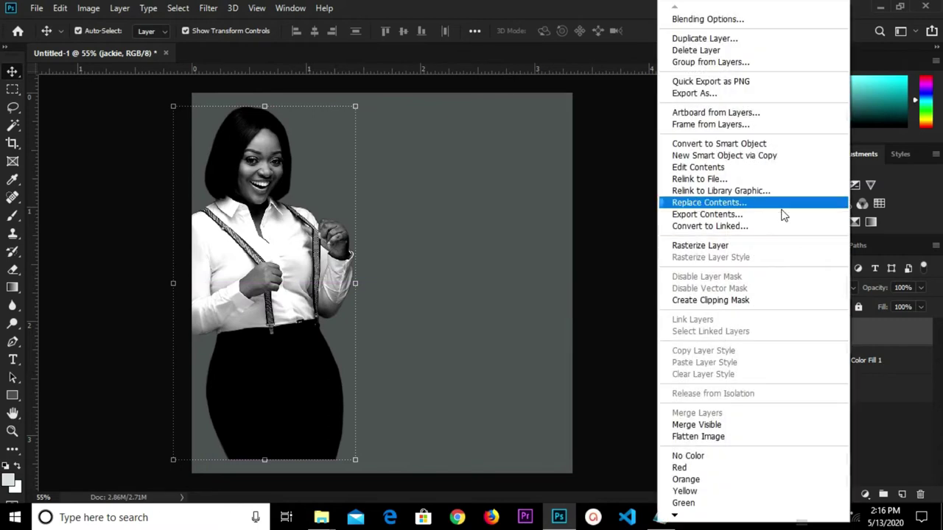
click(880, 339)
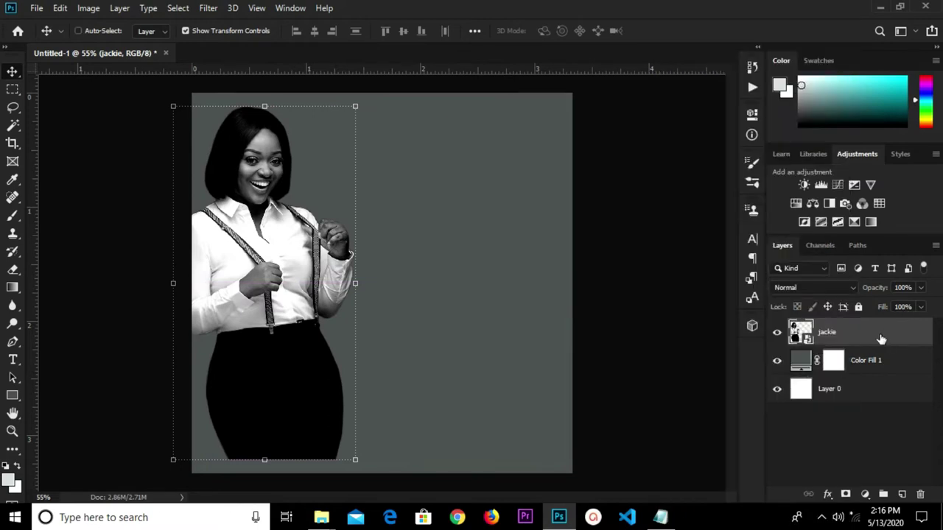
key(ctrl+j)
click(776, 361)
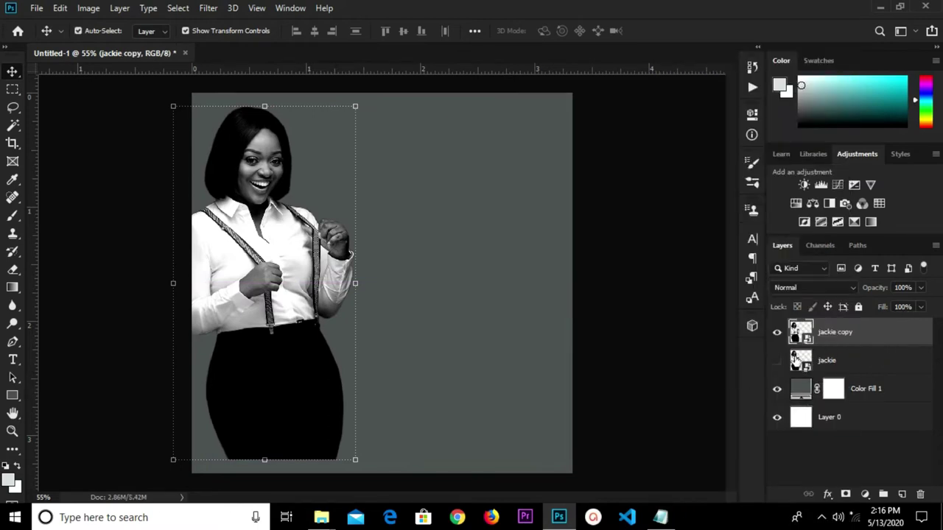
right_click(851, 340)
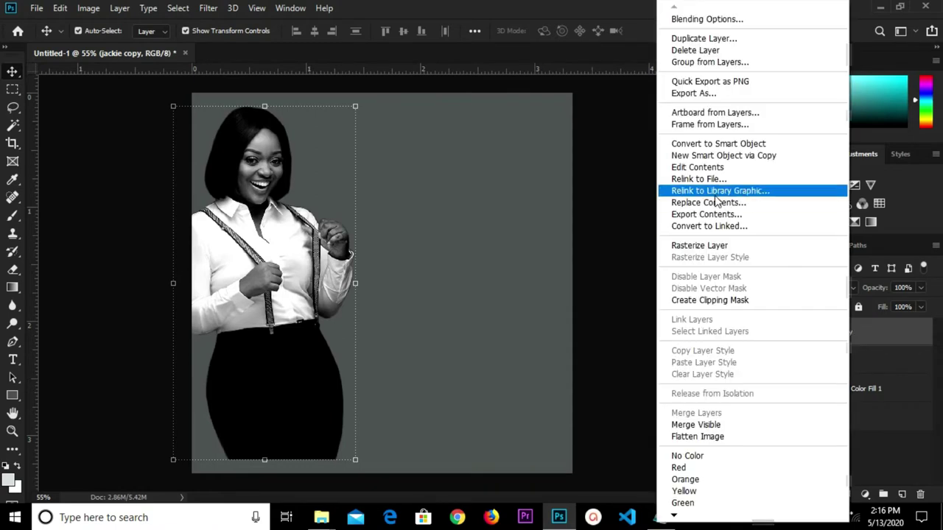
click(699, 145)
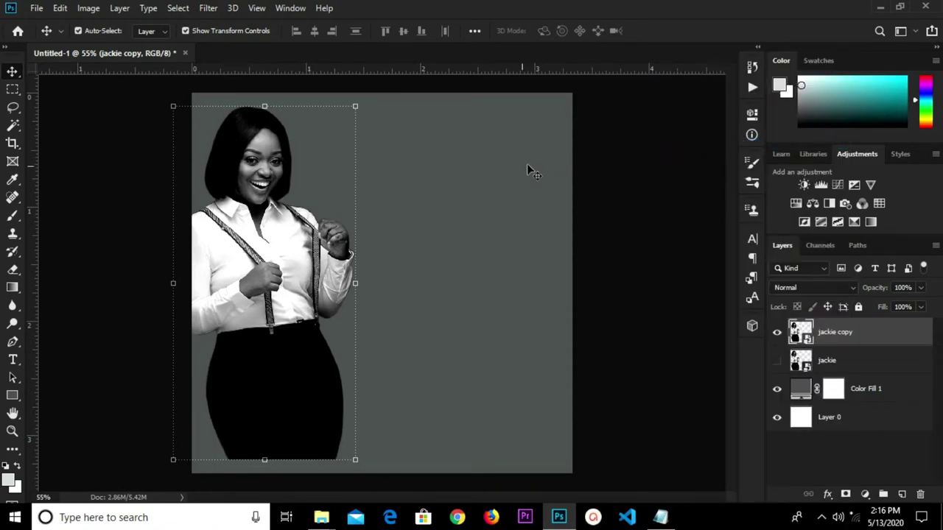
drag(283, 209, 262, 238)
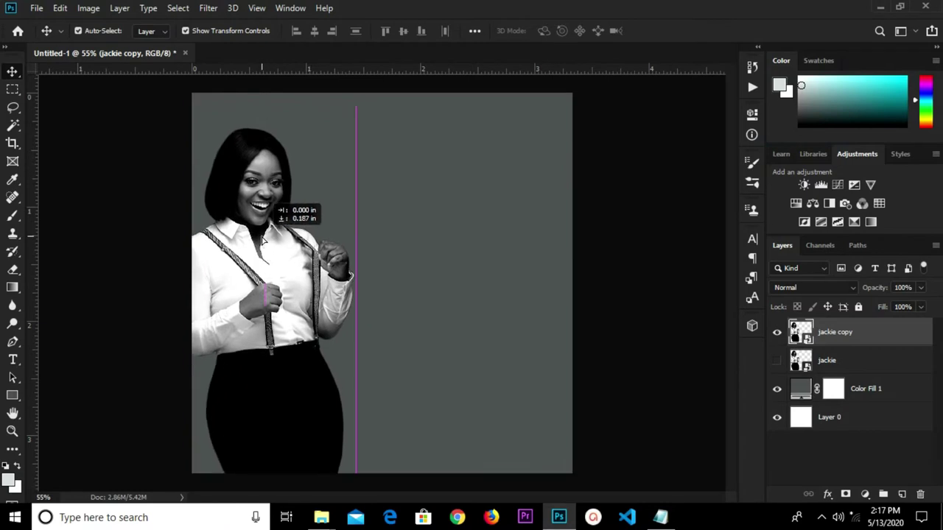
Open Levels on the photo and cancel without changes.
key(ctrl)
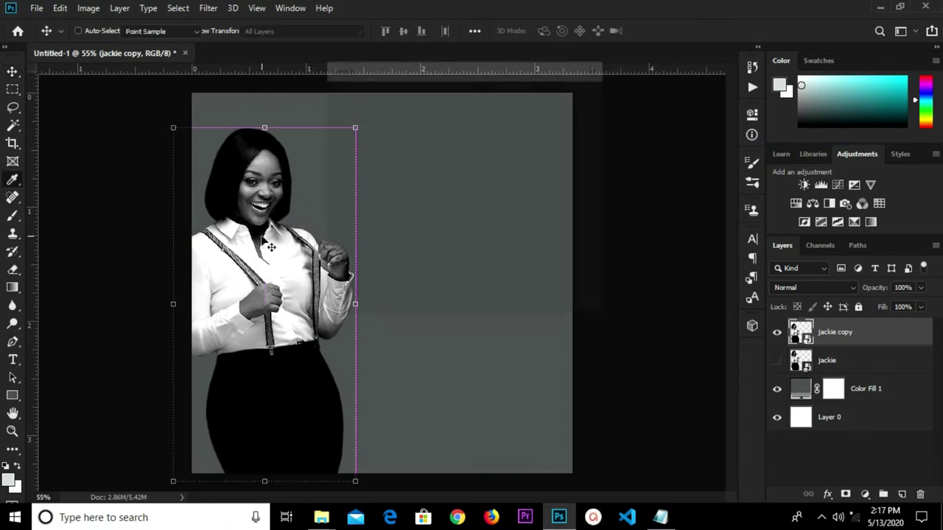
key(ctrl+l)
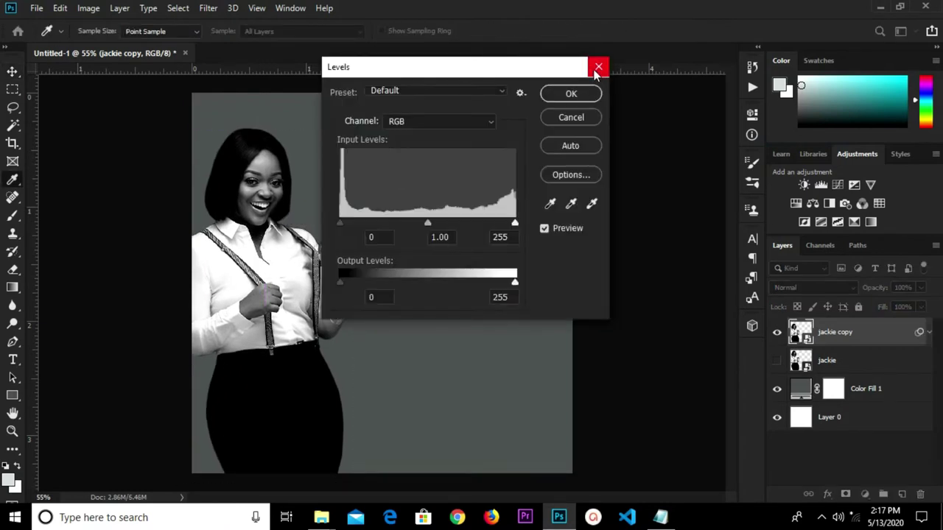
click(598, 67)
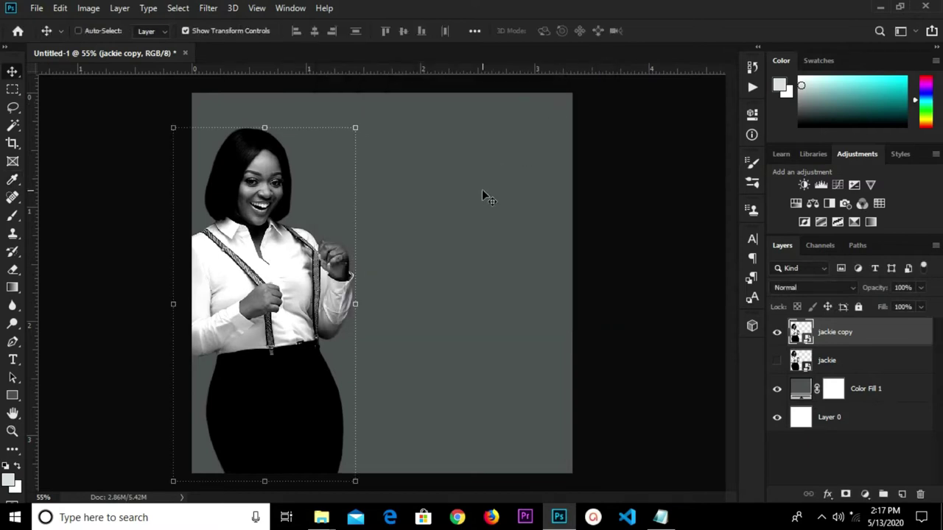
Scale the woman photo to 105.33%, shift it left, commit, and add a new empty layer.
drag(352, 130, 381, 100)
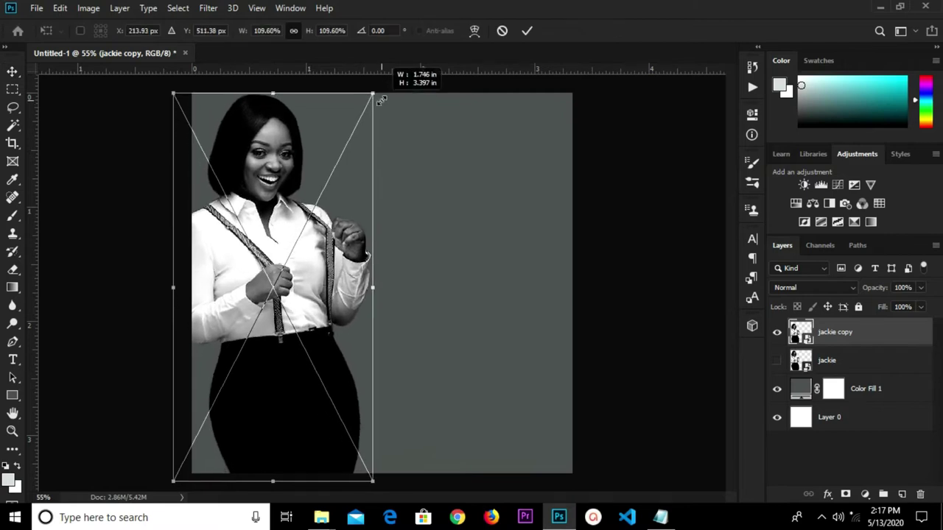
drag(381, 99, 364, 109)
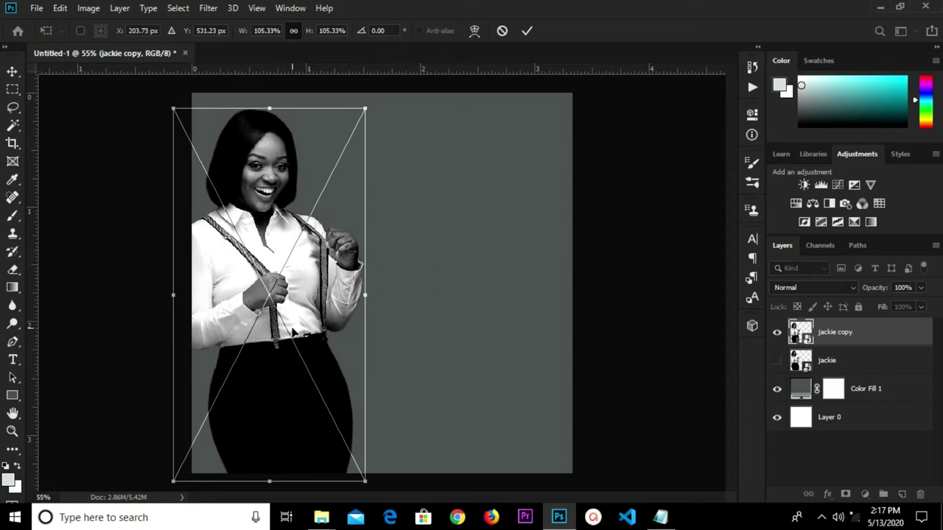
drag(293, 332, 282, 333)
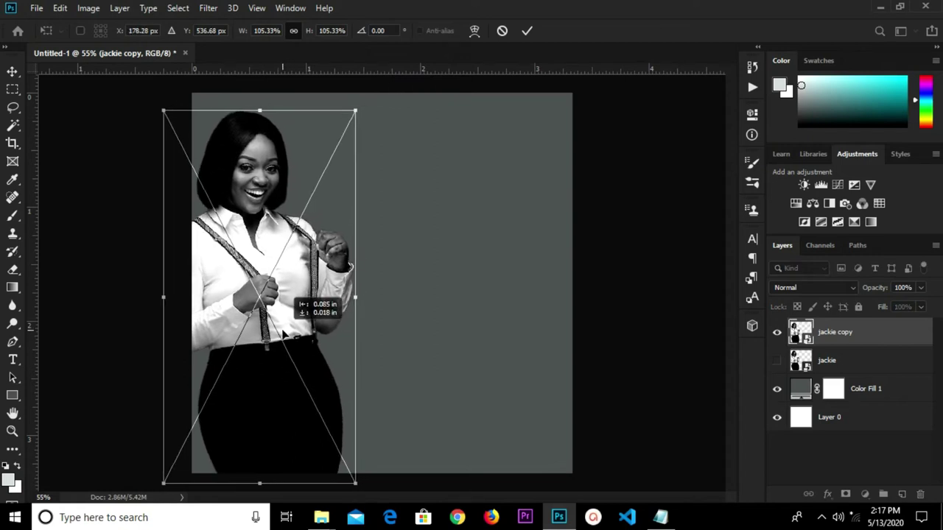
click(526, 31)
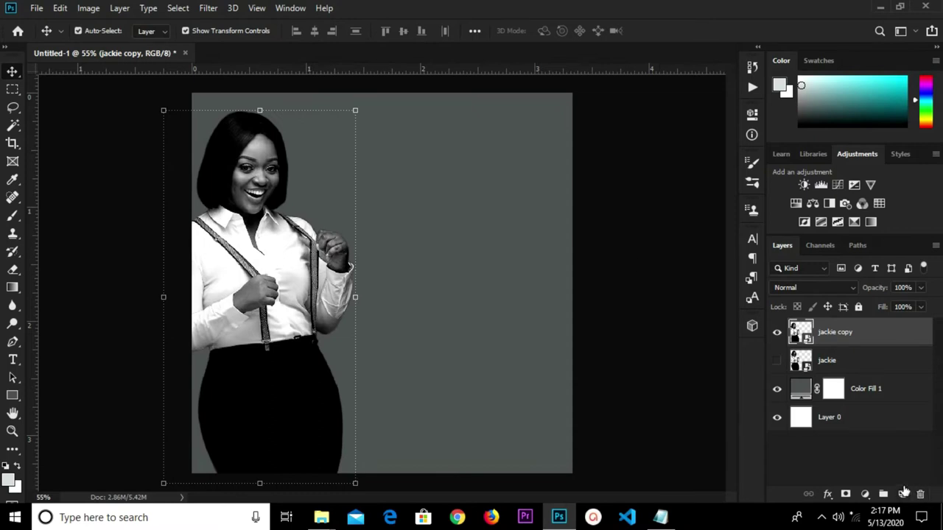
click(902, 493)
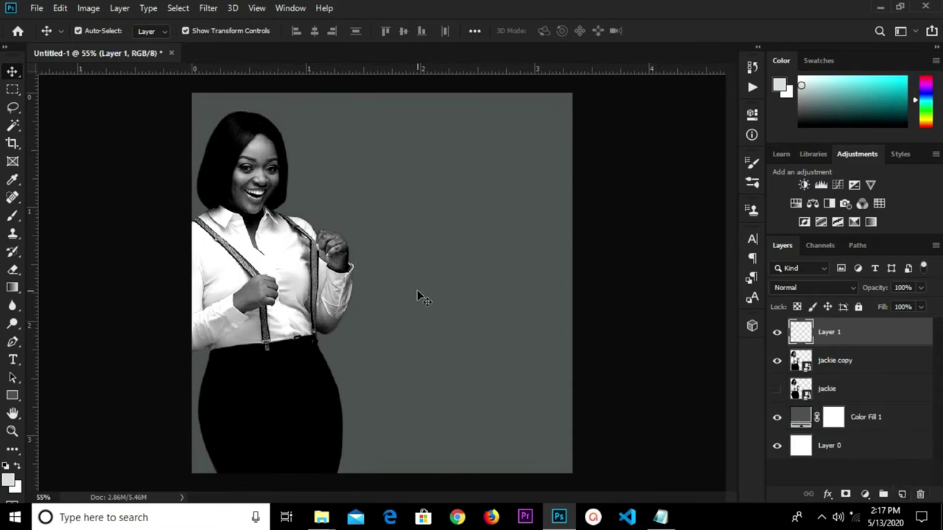
Paint three soft light-grey c9d0d0 brush spots near the face, mid-background and bottom.
click(13, 215)
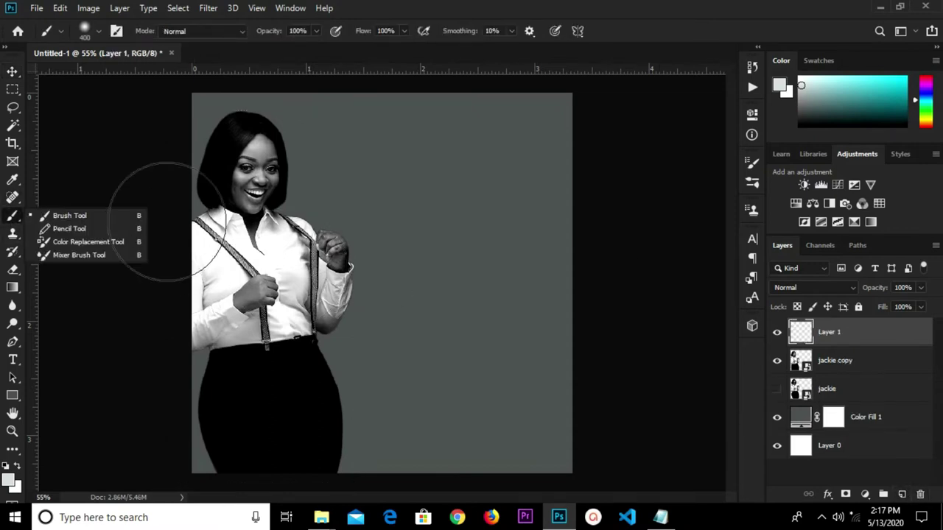
click(82, 213)
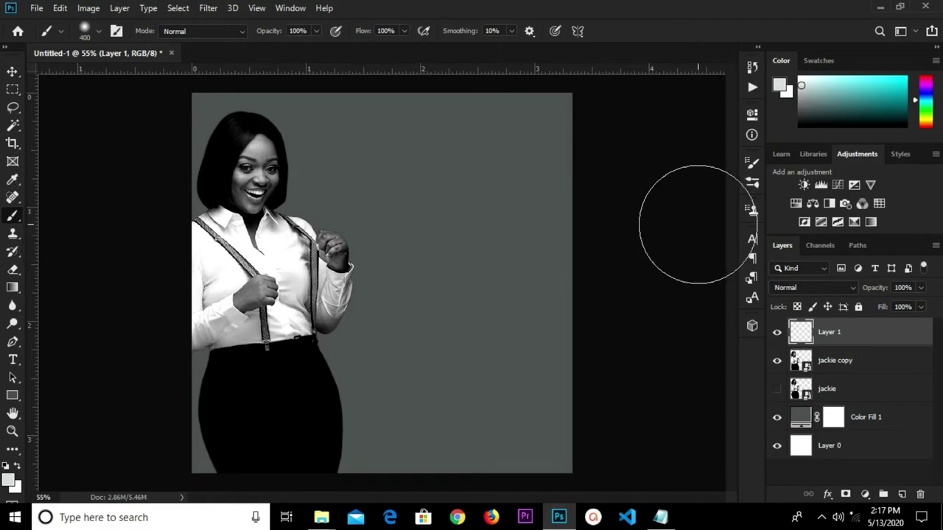
click(11, 481)
drag(356, 490, 333, 482)
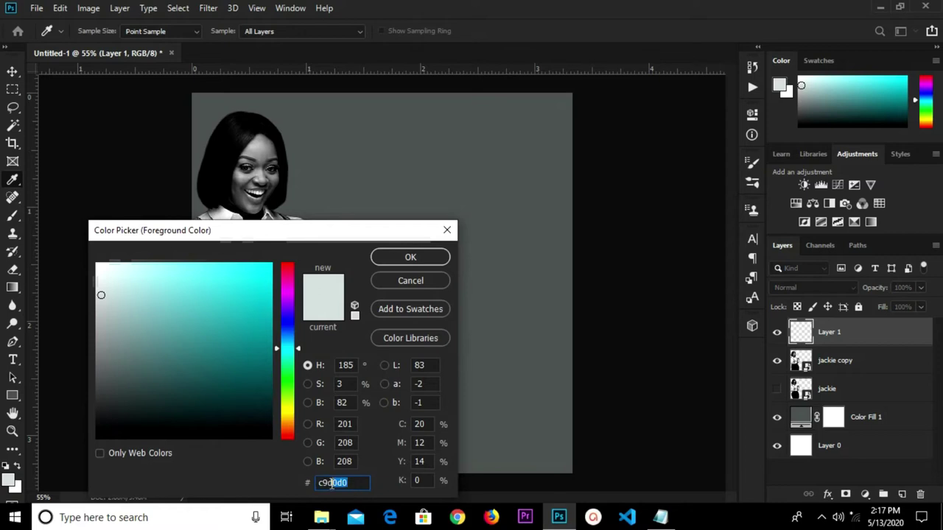
click(393, 257)
key(b)
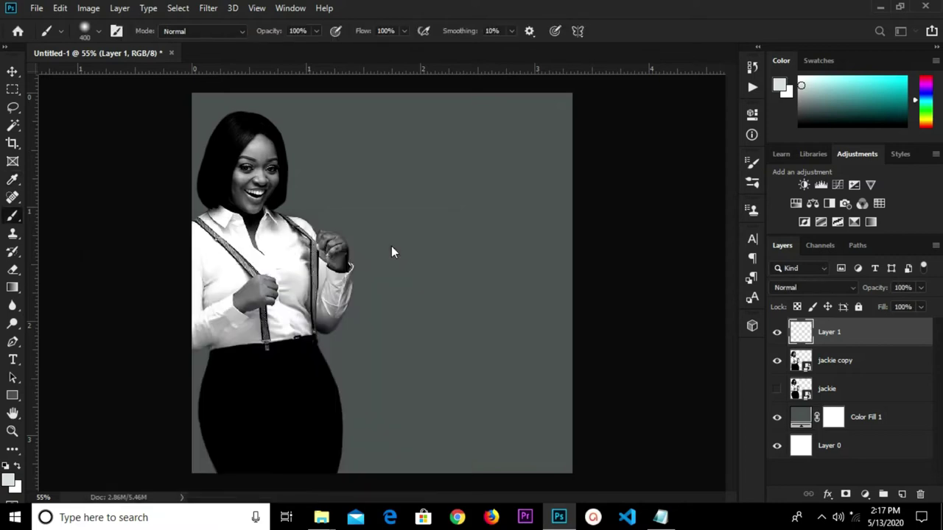
click(294, 148)
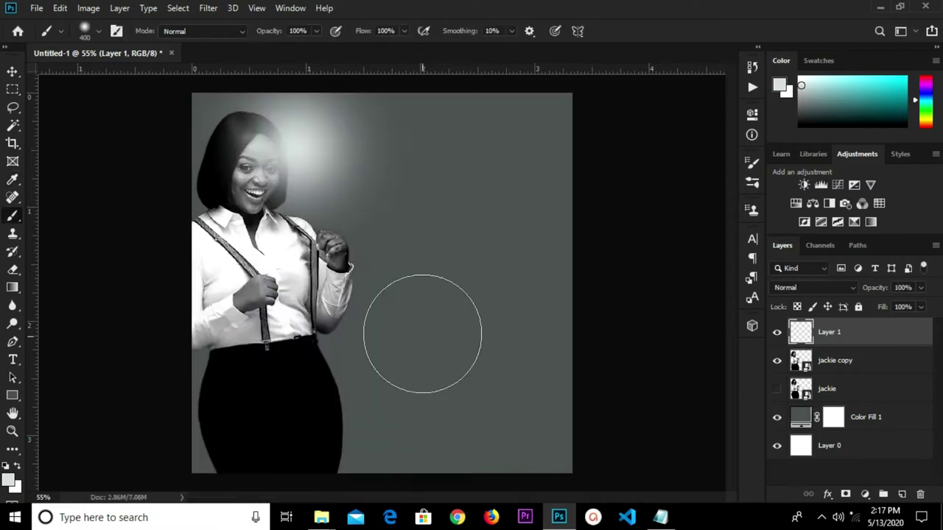
click(406, 276)
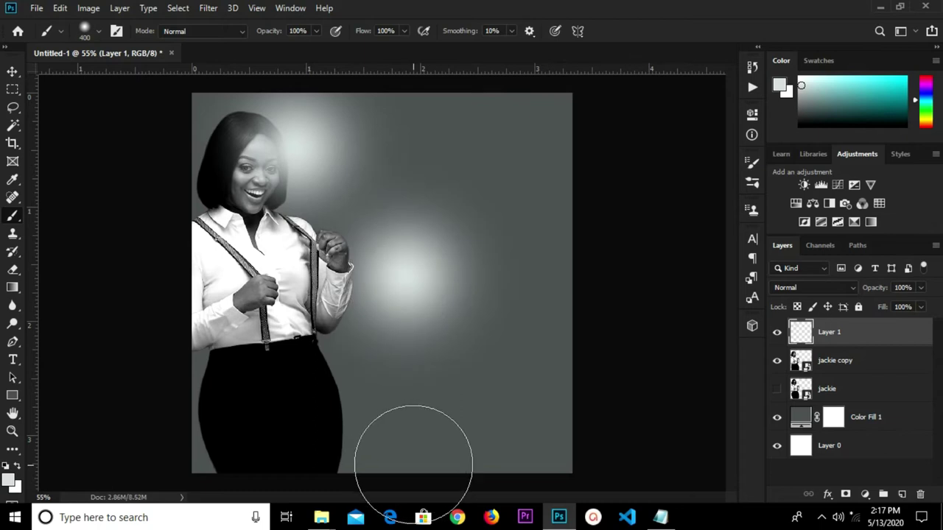
click(398, 447)
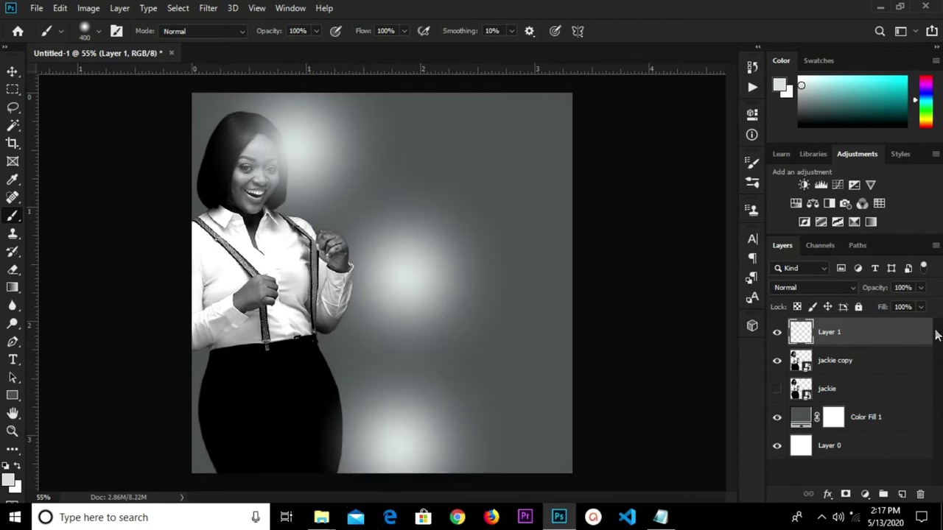
Move the light layer below both photo layers and set its blend mode to Overlay.
drag(875, 334, 867, 383)
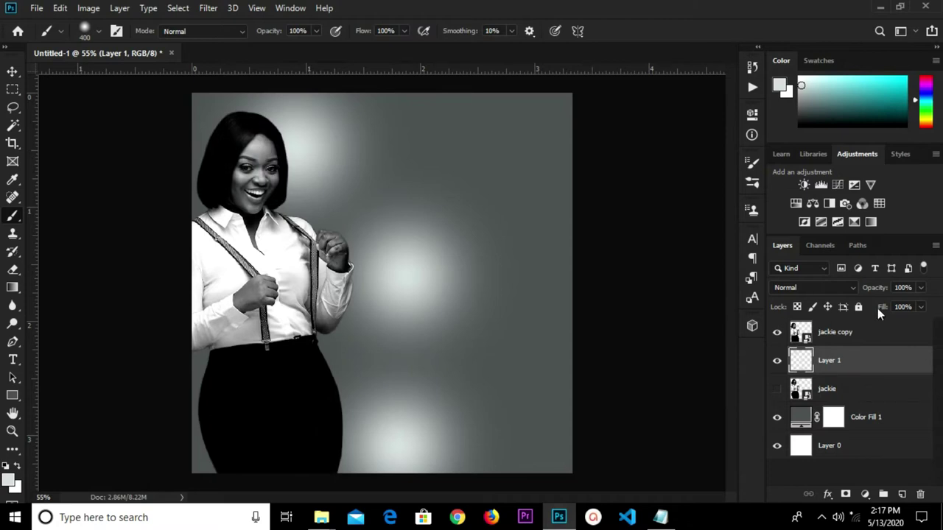
drag(884, 361, 876, 390)
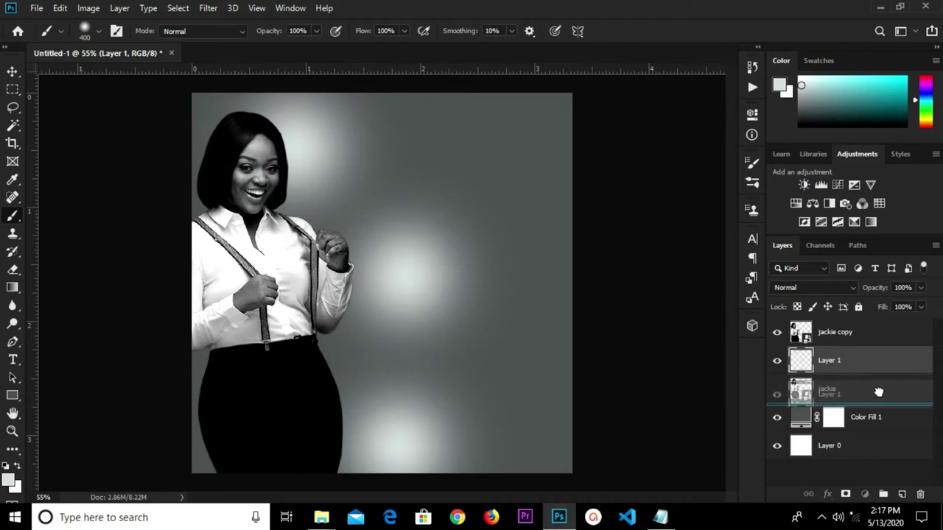
click(816, 288)
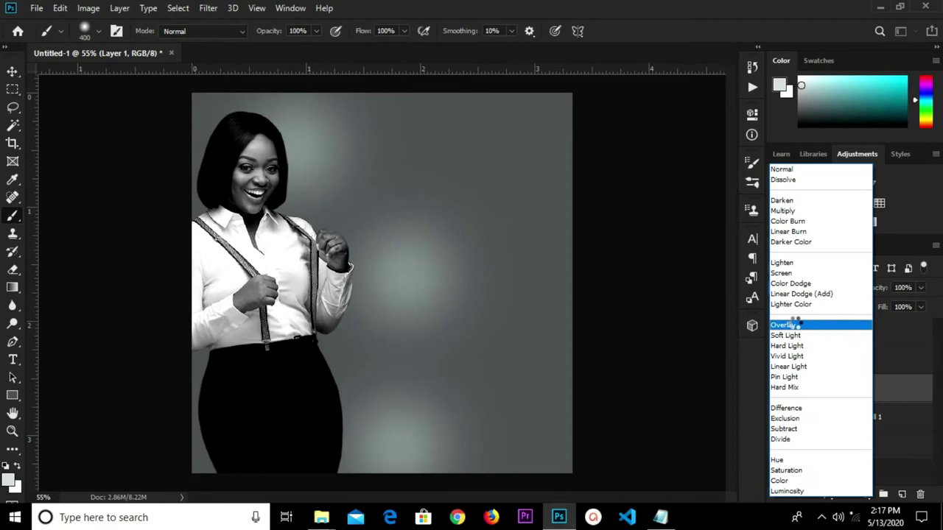
click(795, 324)
Drag vertical guides from the ruler to about 1.6 in and 3.24 in.
click(13, 72)
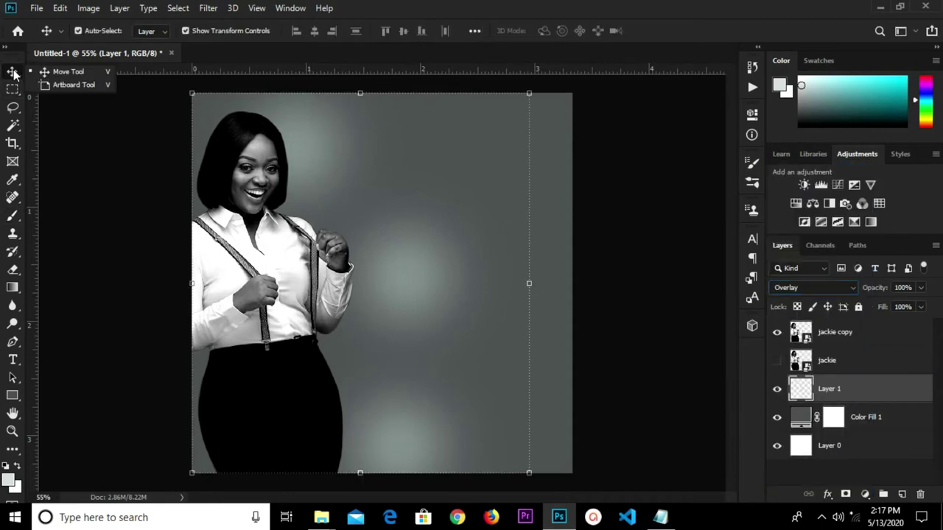
click(58, 73)
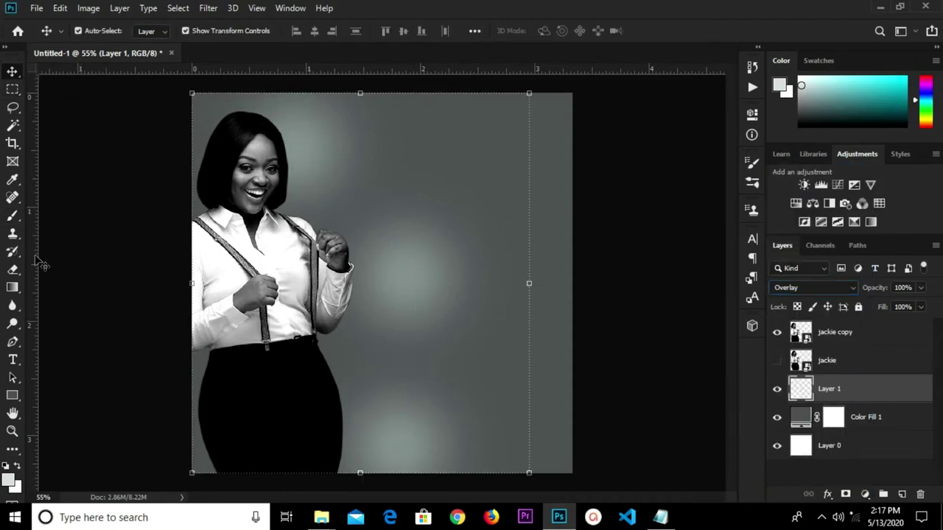
click(87, 257)
mouse_move(35, 292)
mouse_down()
mouse_move(408, 304)
mouse_move(374, 317)
mouse_up()
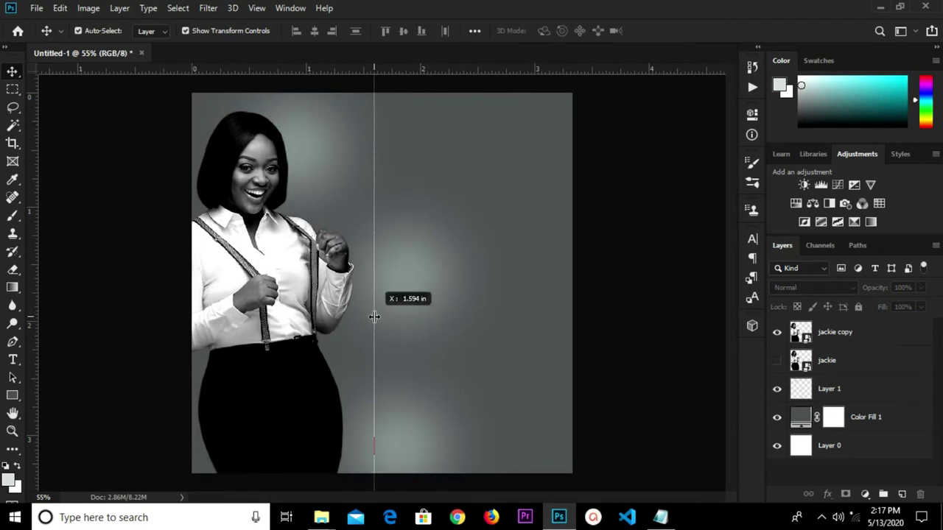
mouse_move(5, 329)
mouse_down()
mouse_move(566, 319)
mouse_move(562, 337)
mouse_up()
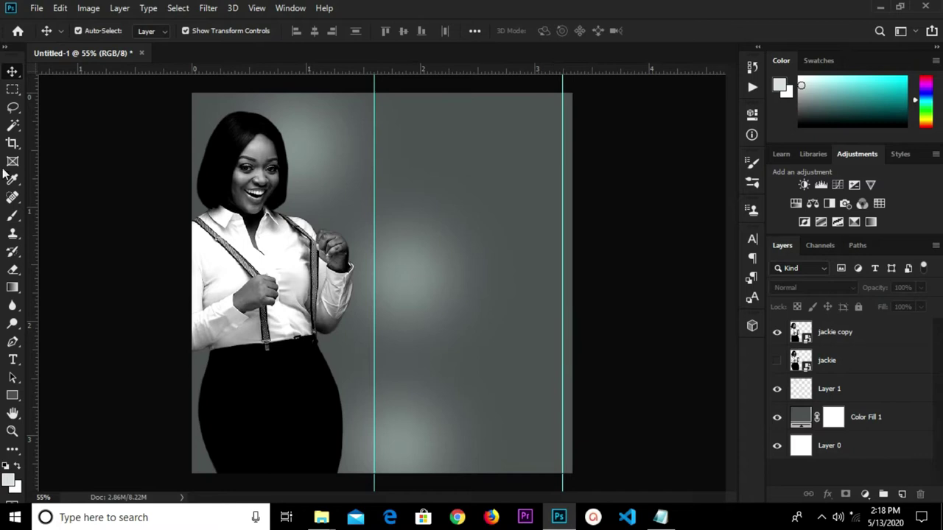
Add two more vertical guides near 1.67 in and just inside the 3.24 in guide.
mouse_move(32, 227)
mouse_down()
mouse_move(374, 237)
mouse_move(553, 268)
mouse_up()
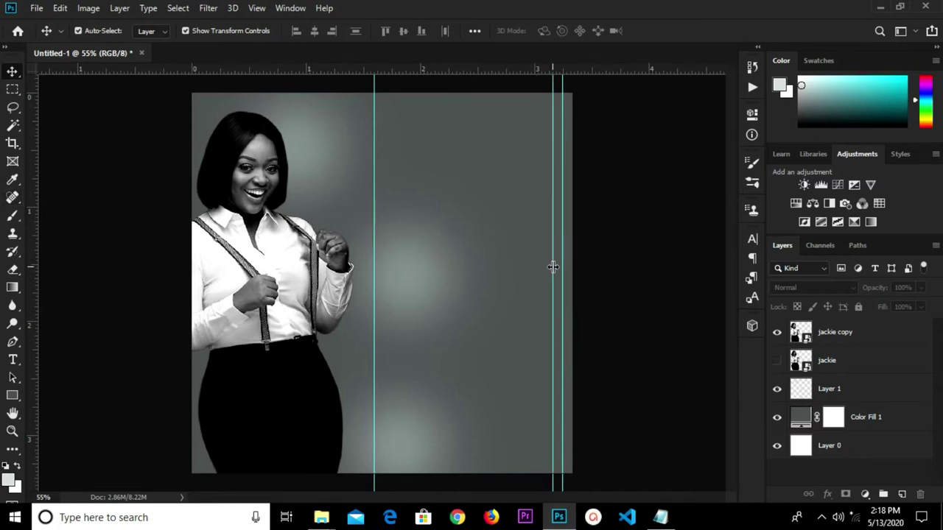
mouse_move(34, 257)
mouse_down()
mouse_move(85, 252)
mouse_move(395, 273)
mouse_move(383, 290)
mouse_up()
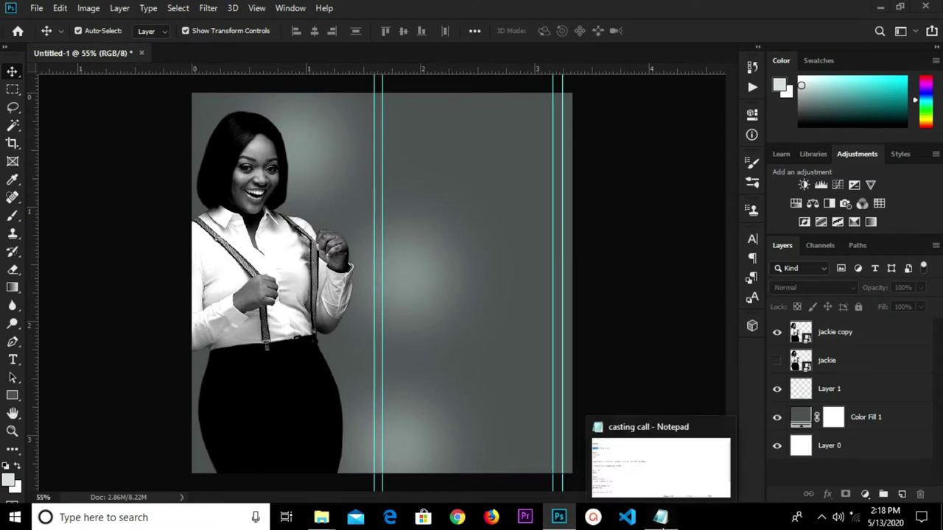
Copy 'casting call' from Notepad and paste it as a text layer atop the right column.
click(660, 517)
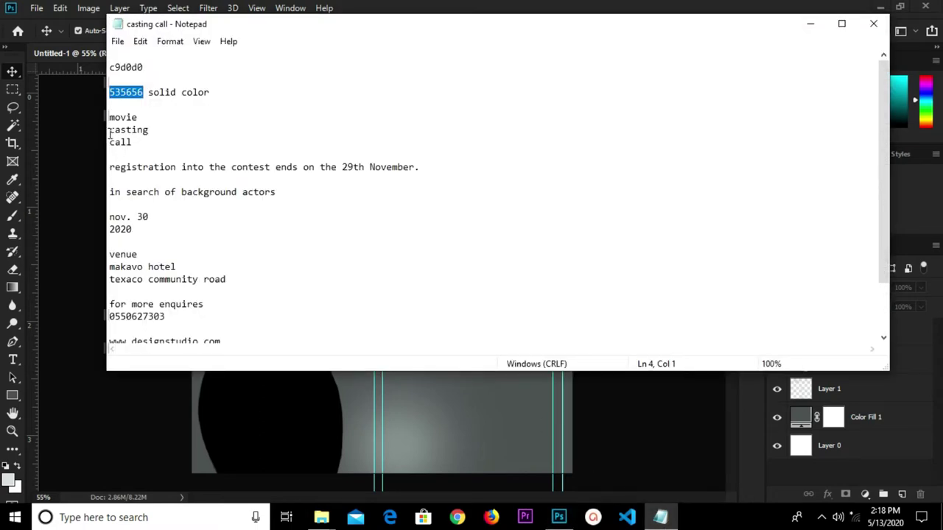
drag(109, 131, 131, 142)
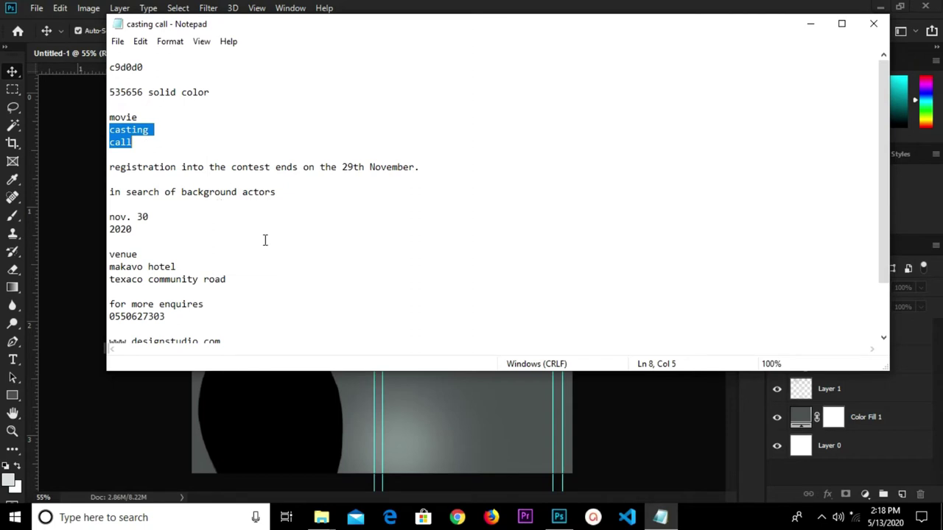
click(427, 408)
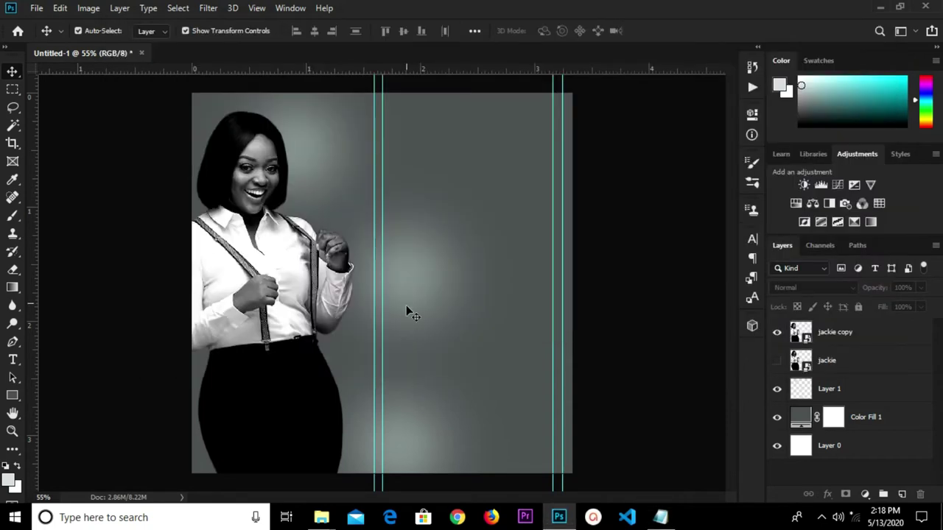
click(12, 359)
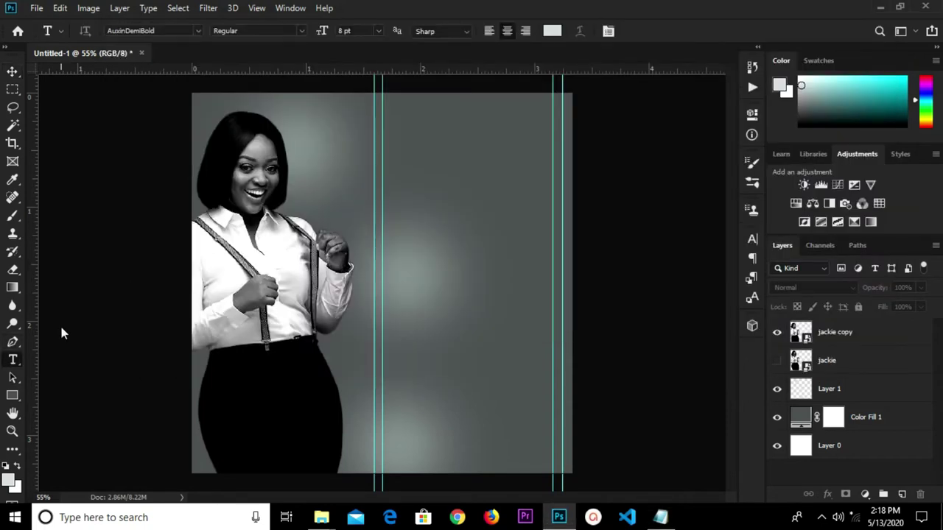
click(430, 150)
text(CASTING CALL)
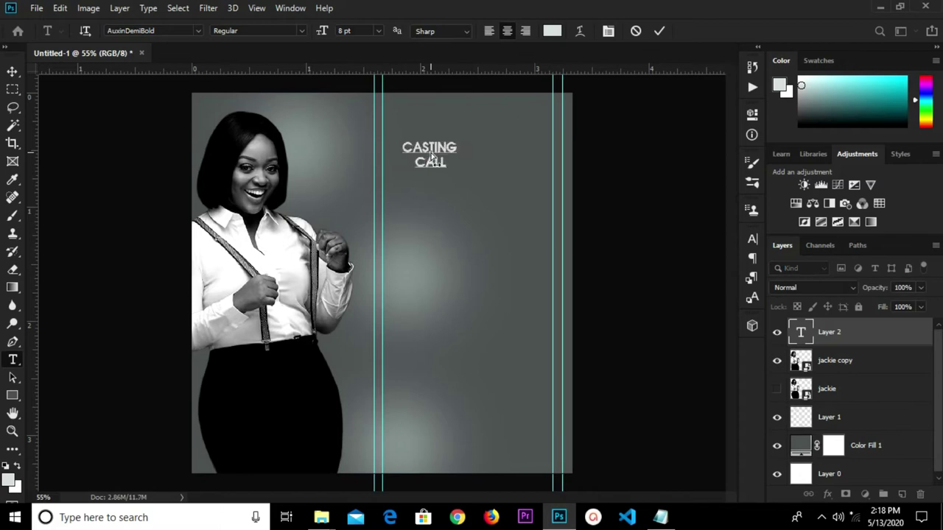
click(659, 30)
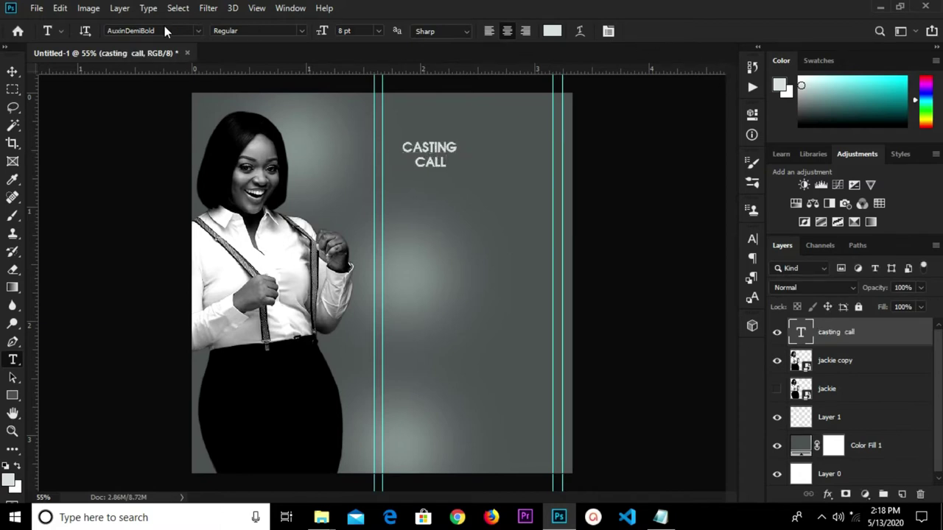
Change the headline font to Morganite ExtraBold.
click(164, 31)
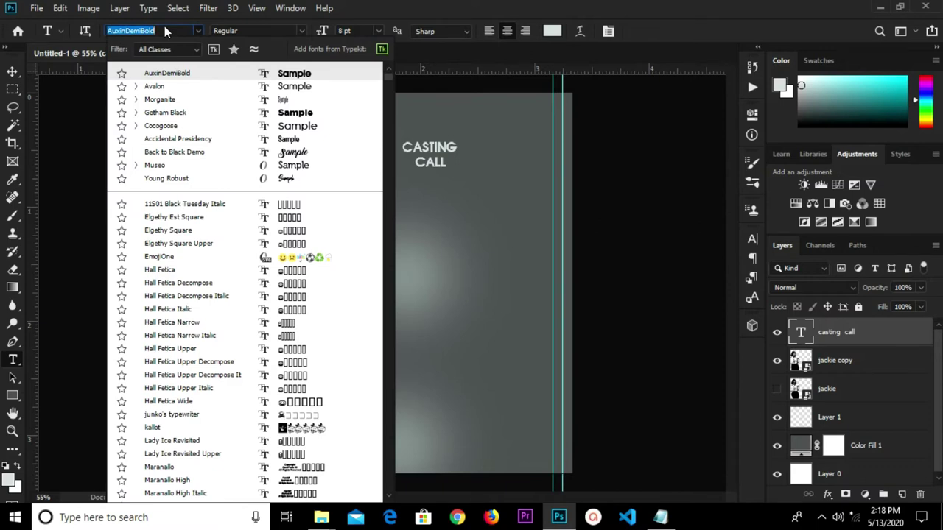
text(morganit)
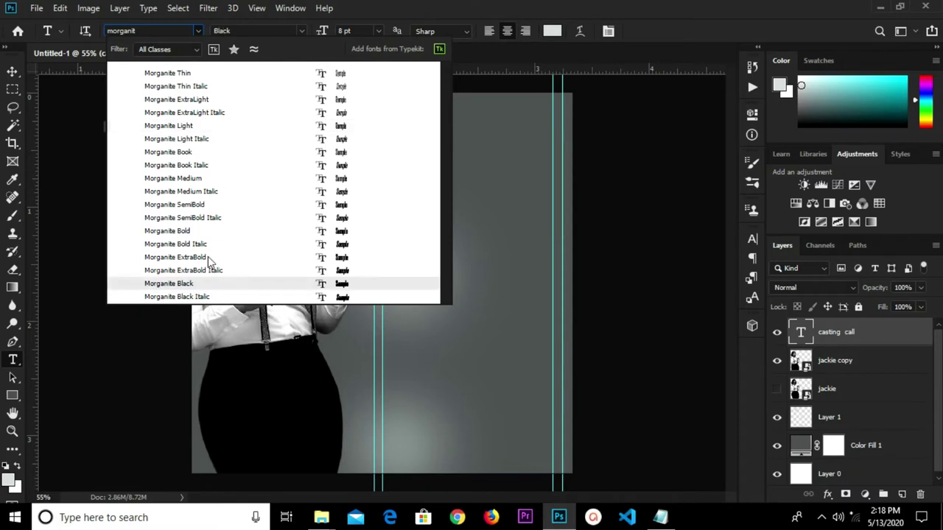
click(207, 257)
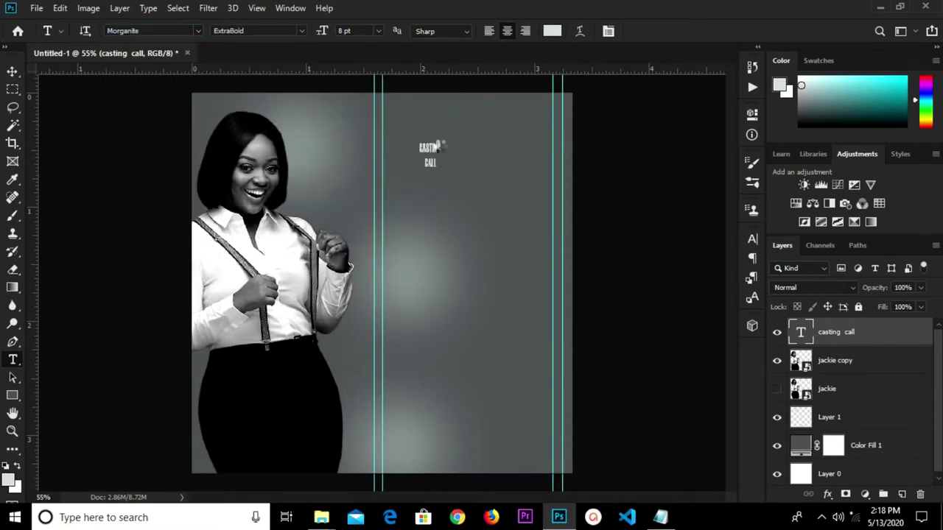
drag(11, 71, 82, 73)
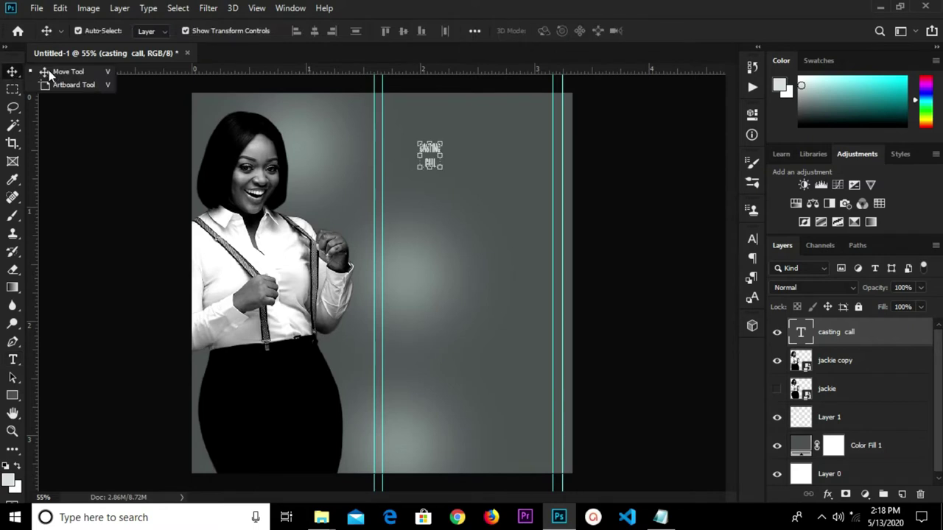
click(752, 239)
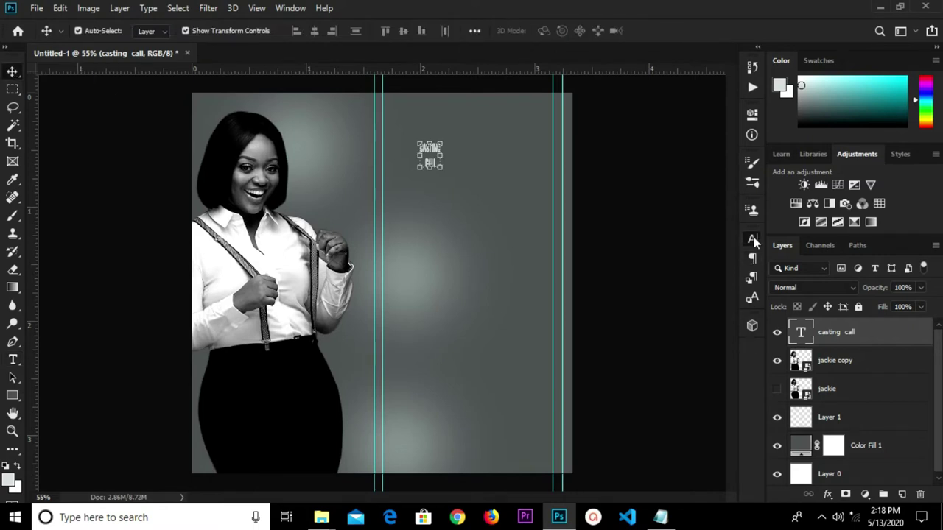
Colour the CASTING CALL text pure white ffffff.
click(711, 317)
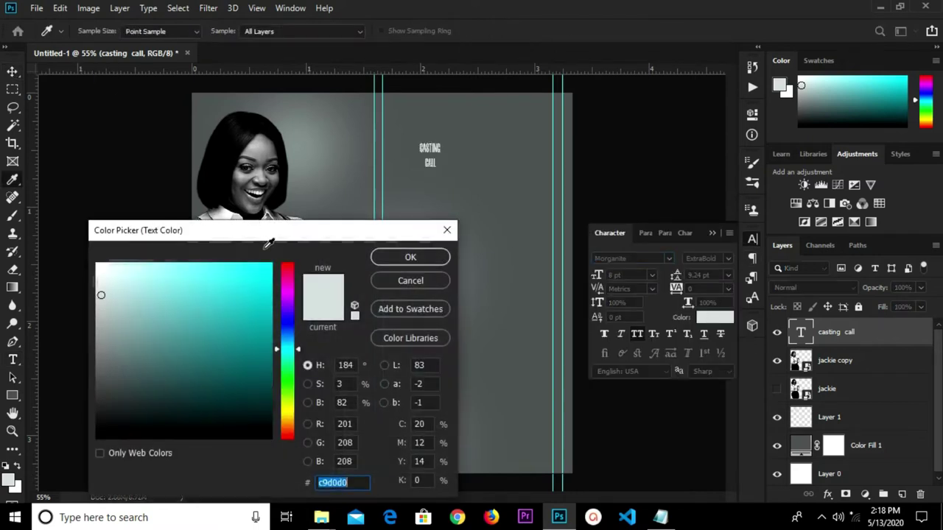
text(ffffff)
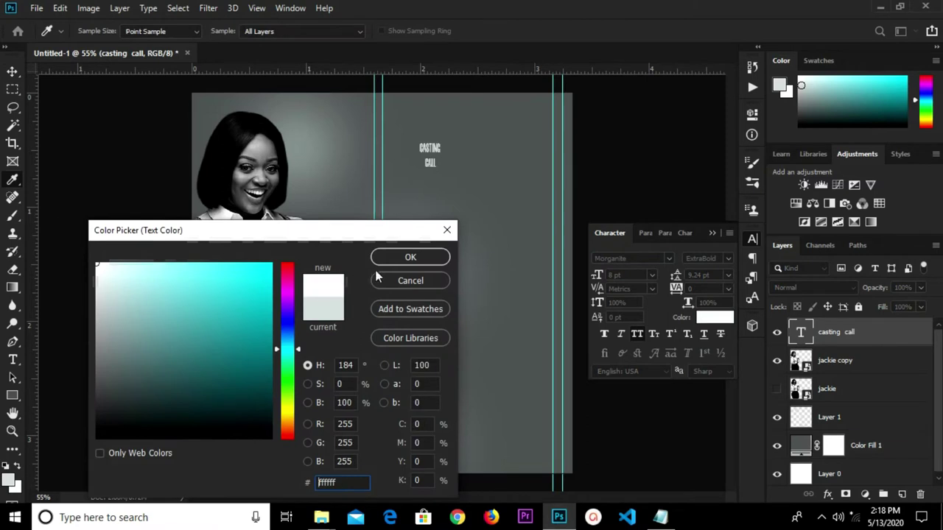
click(386, 257)
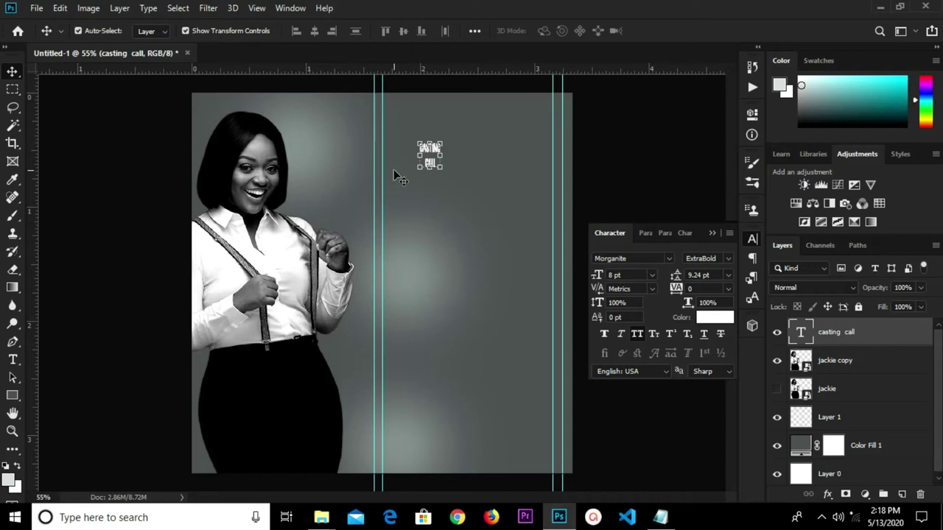
Select the word CALL in the headline with the Type tool.
scroll(407, 160, up, 1)
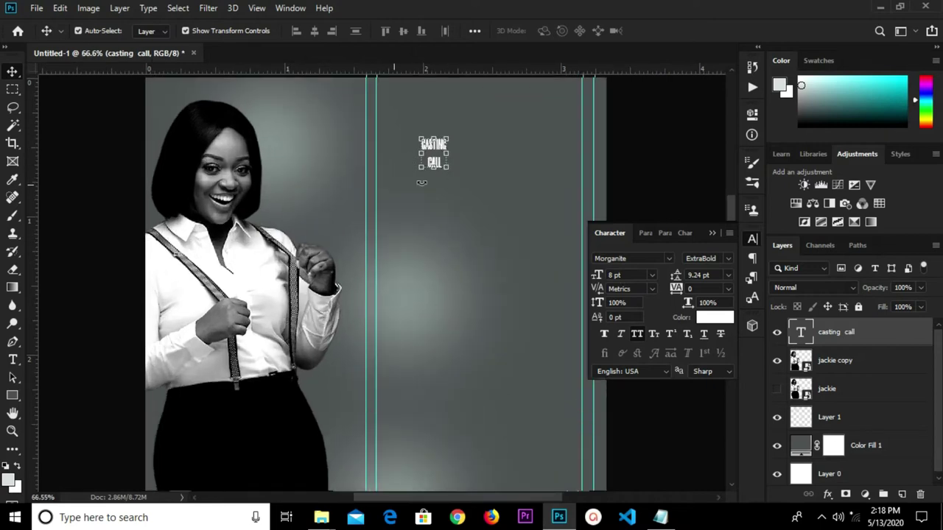
click(12, 359)
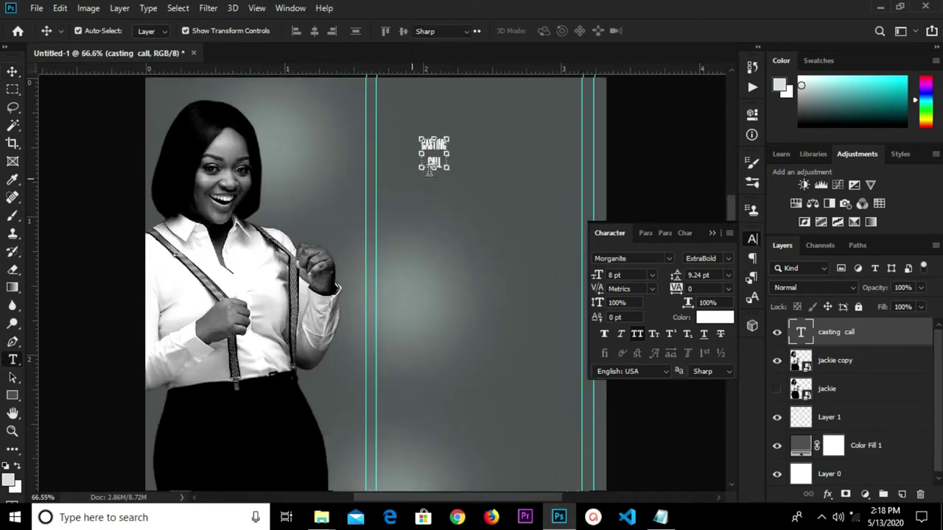
drag(423, 161, 448, 163)
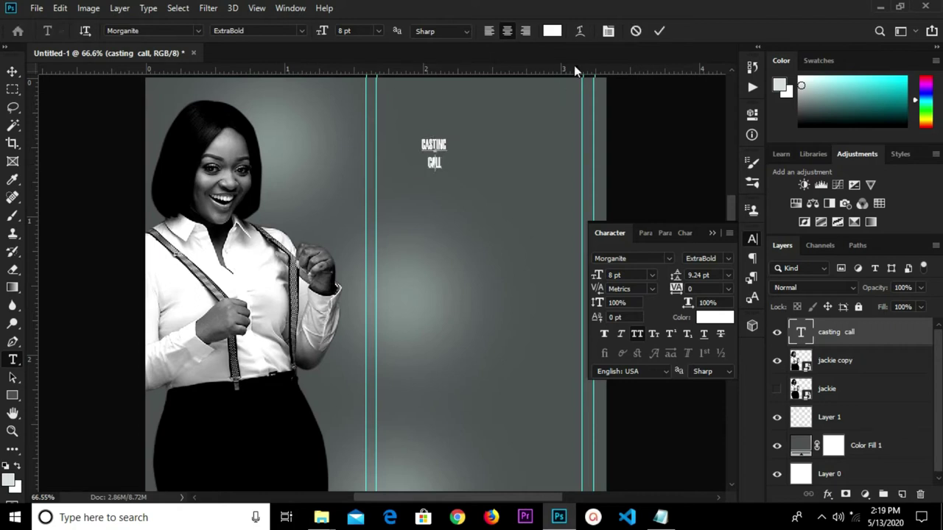
Delete CALL, enlarge CASTING to 51 pt, and move it to the page's upper right.
key(BackSpace)
key(BackSpace)
key(BackSpace)
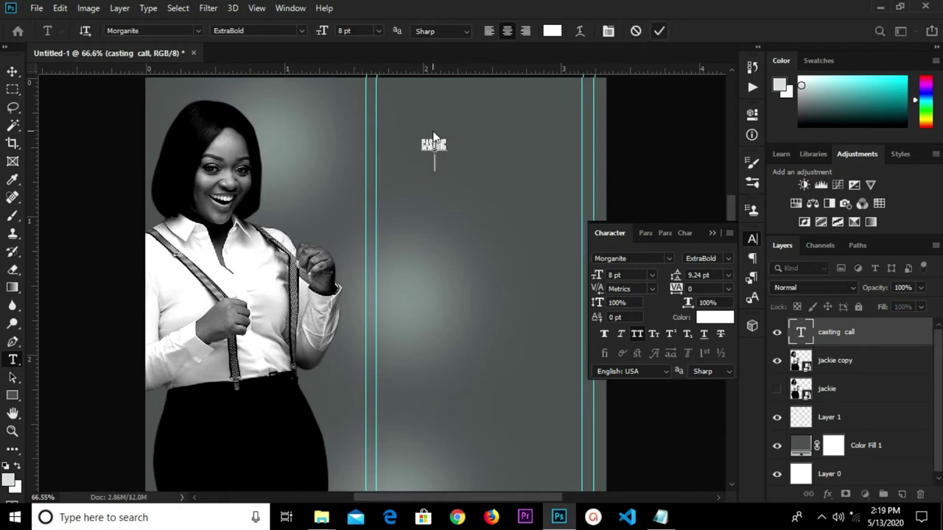
key(ctrl+Return)
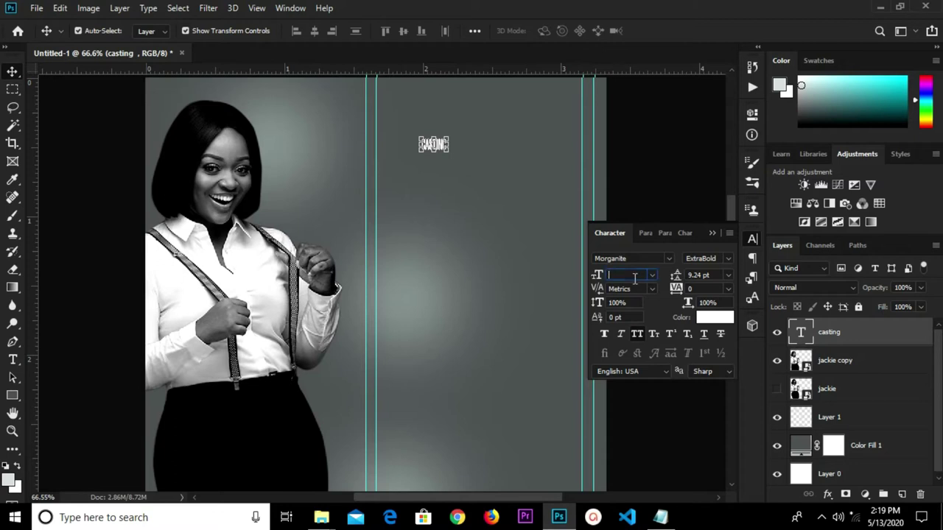
click(633, 277)
text(51)
key(Return)
click(712, 233)
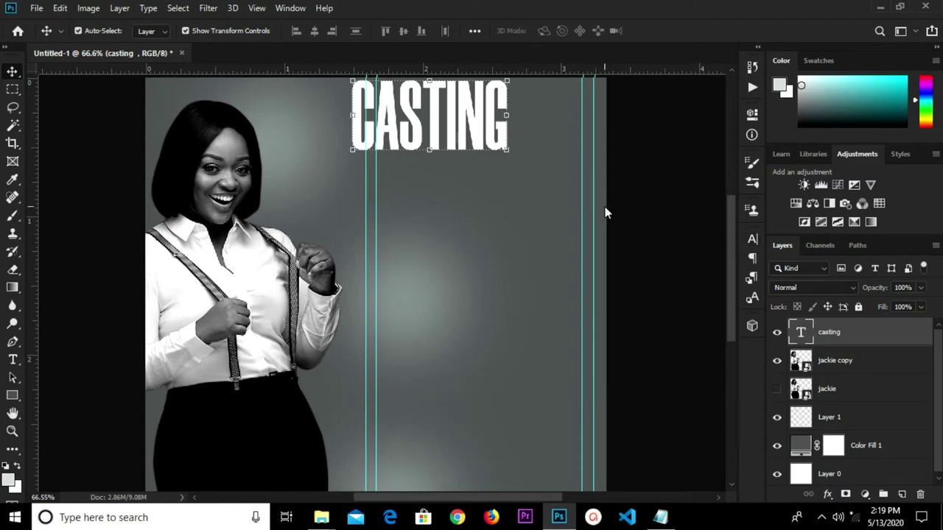
mouse_move(437, 118)
mouse_down()
mouse_move(477, 158)
mouse_move(492, 156)
mouse_up()
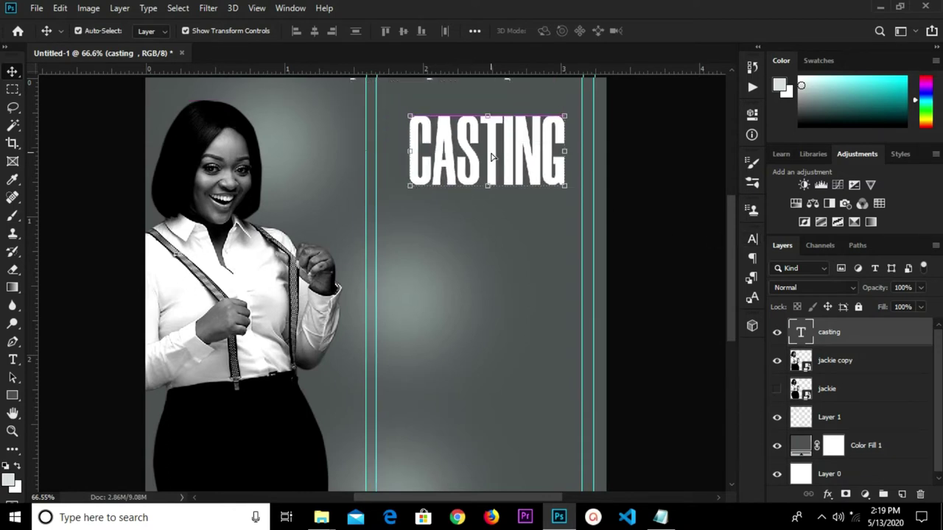
click(466, 247)
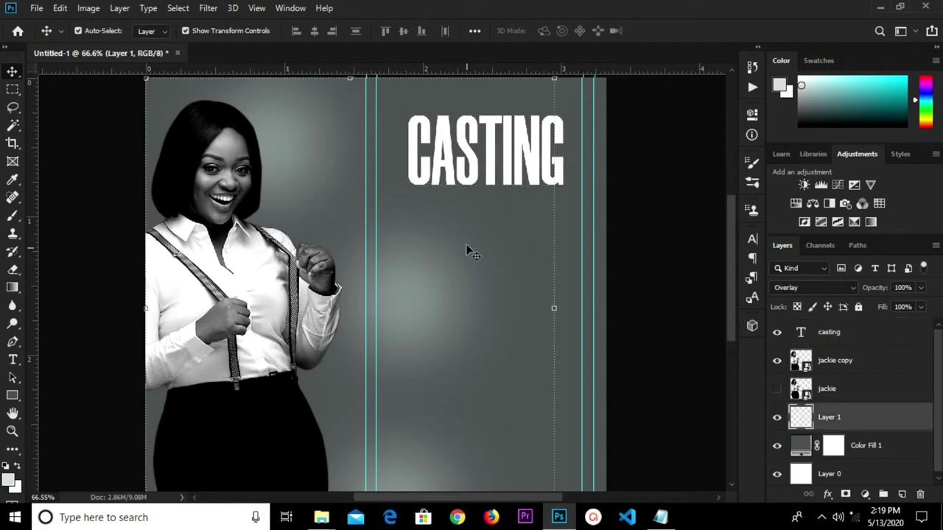
Add a separate 46 pt 'CALL' text line directly below CASTING.
key(ctrl+0)
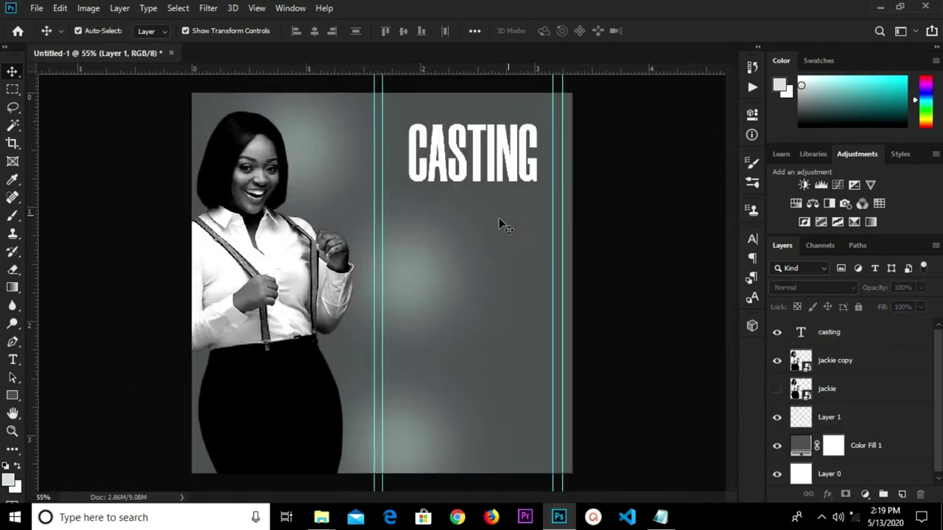
key(t)
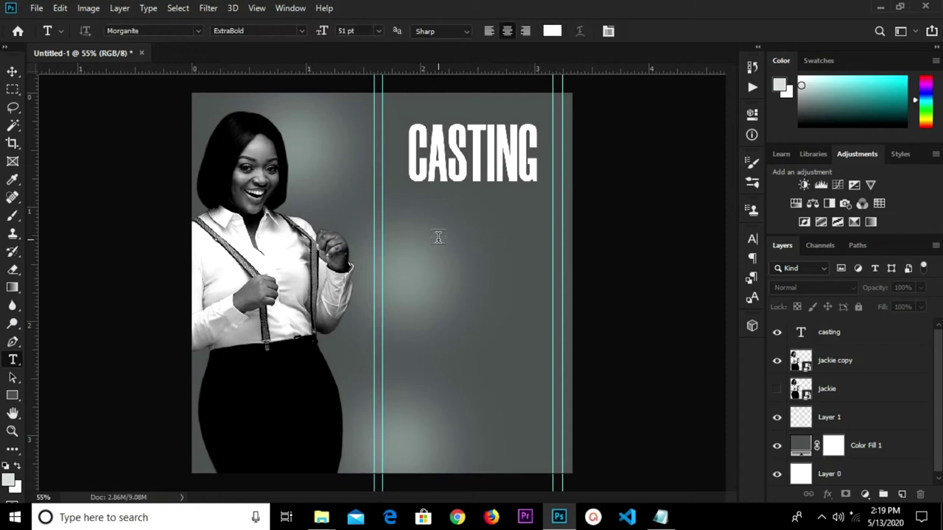
click(438, 236)
text(CALL)
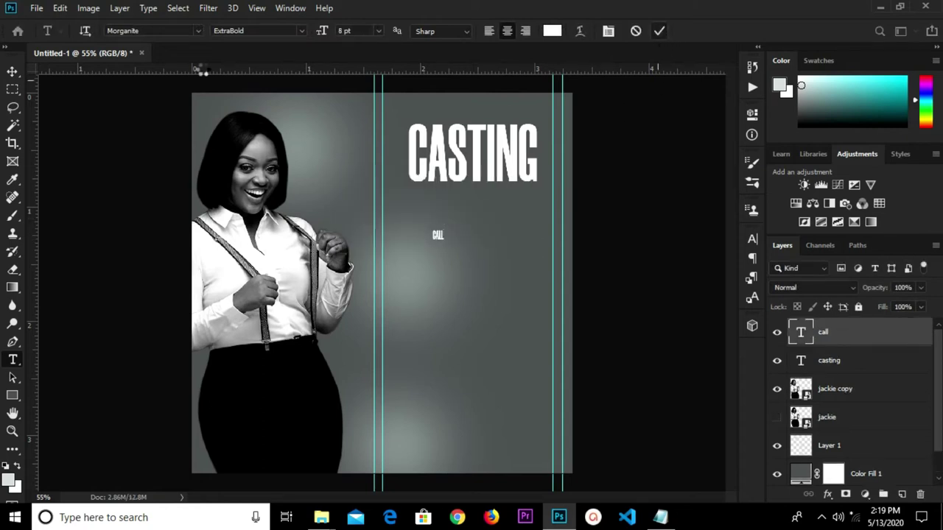
key(ctrl+Return)
text(46)
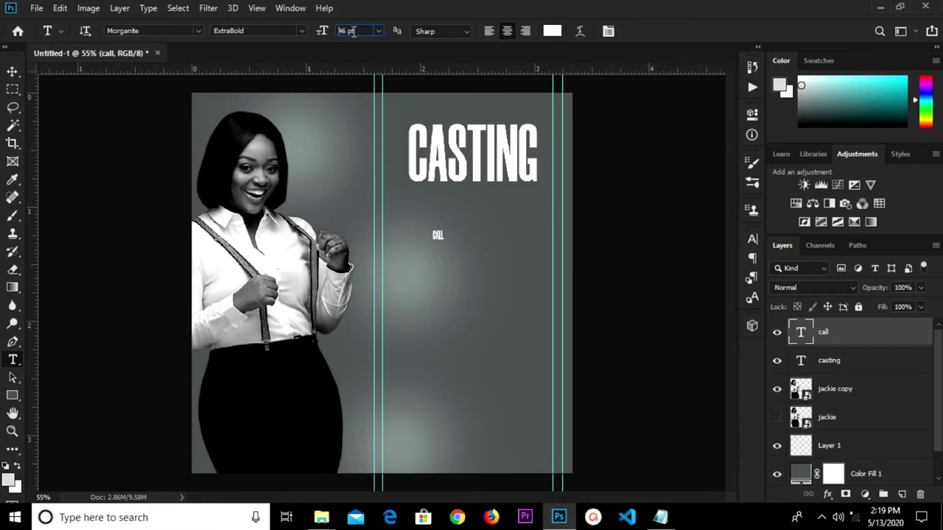
key(Return)
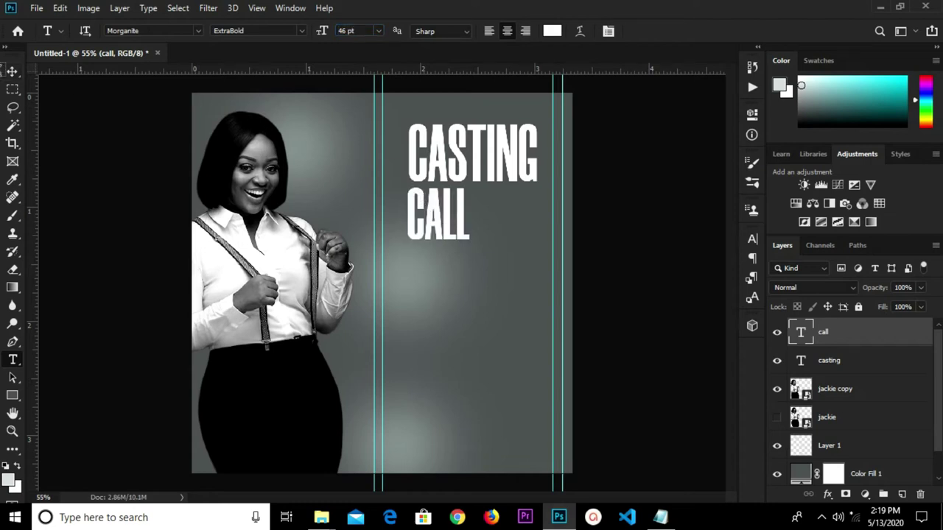
click(11, 73)
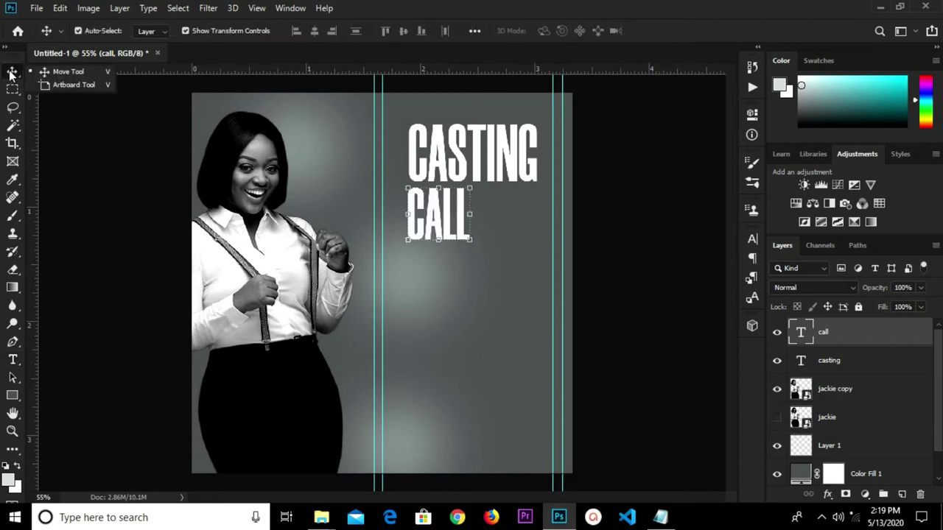
click(506, 236)
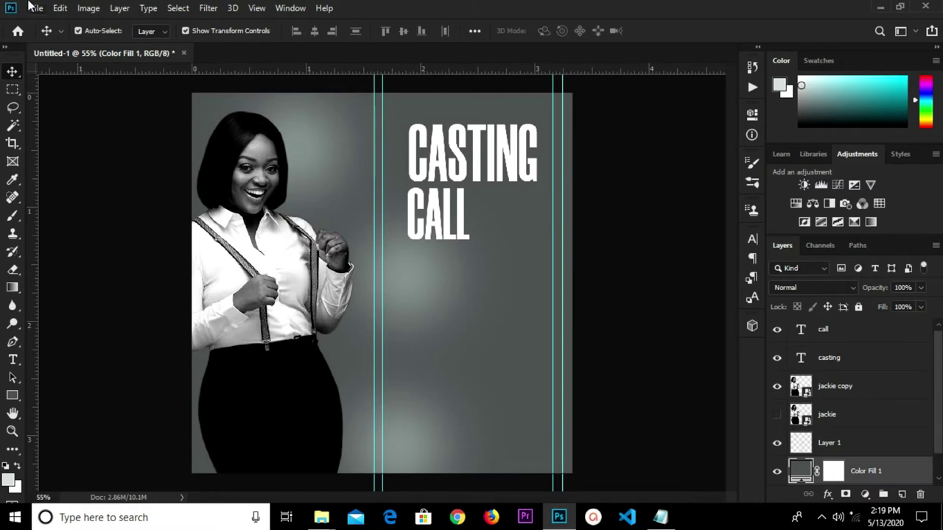
Copy the word 'movie' from the casting call notes.
click(659, 518)
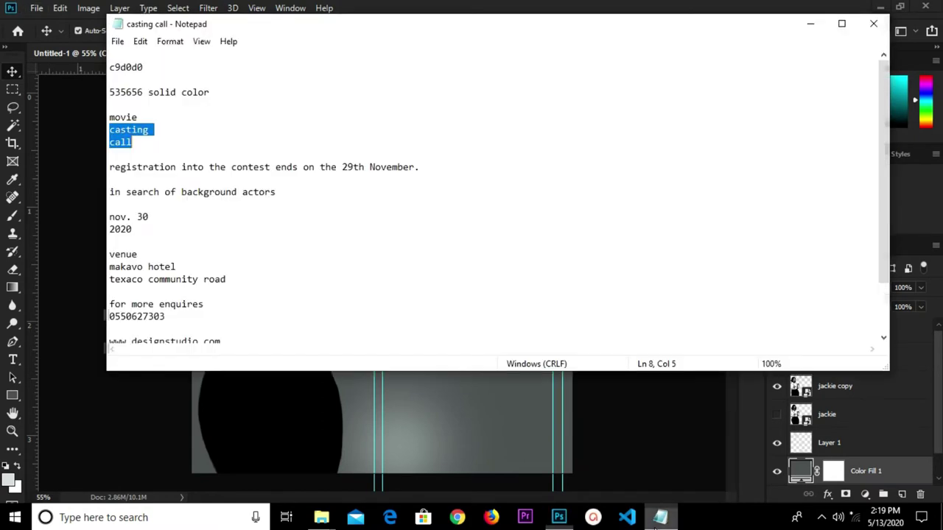
drag(136, 117, 107, 117)
right_click(116, 118)
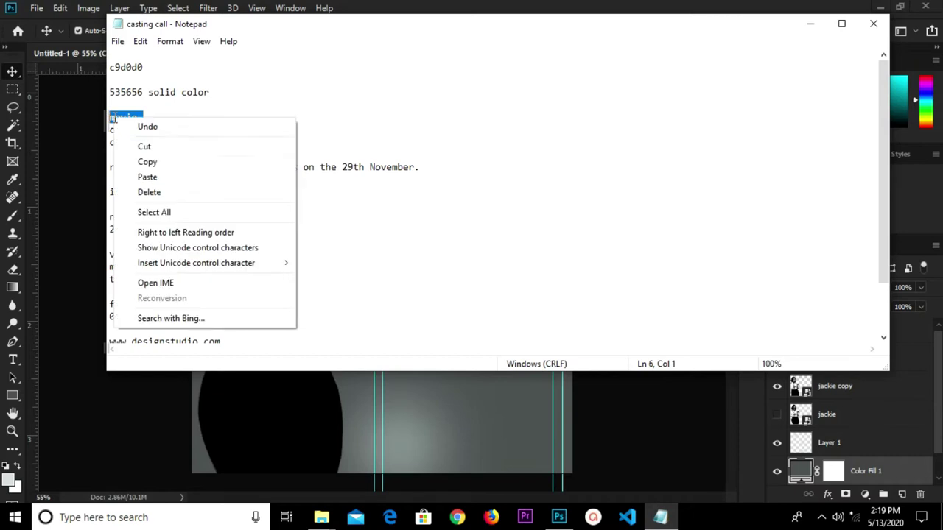
click(136, 168)
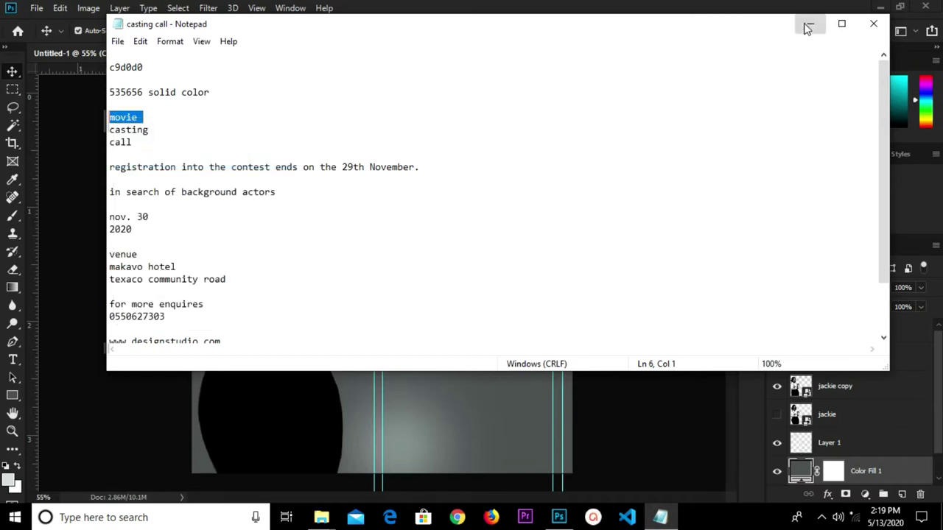
click(809, 25)
Set the text font to AuxinDemiBold at 12 pt.
key(t)
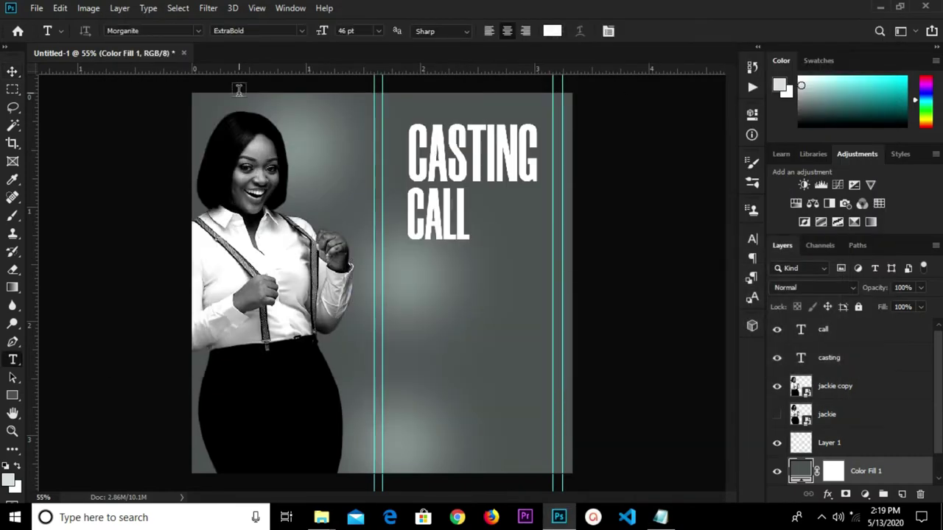
click(198, 30)
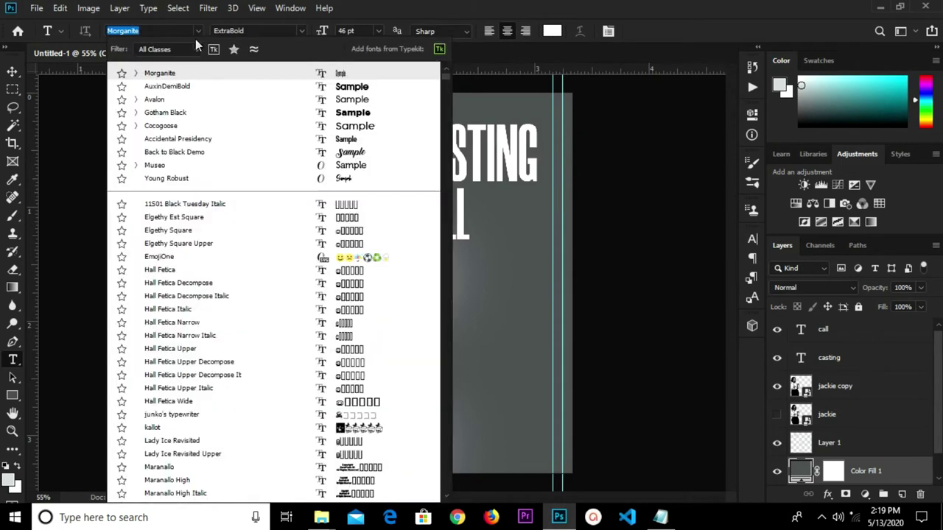
click(193, 86)
click(378, 31)
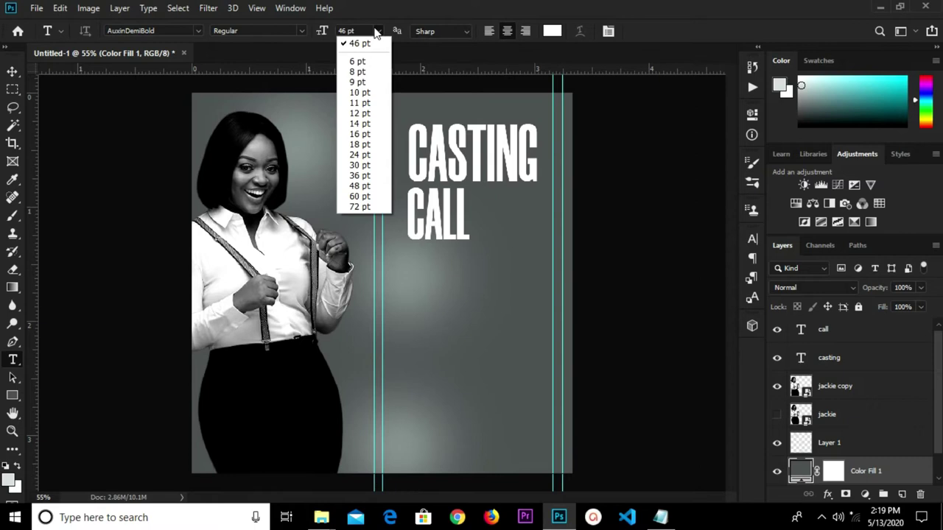
click(360, 113)
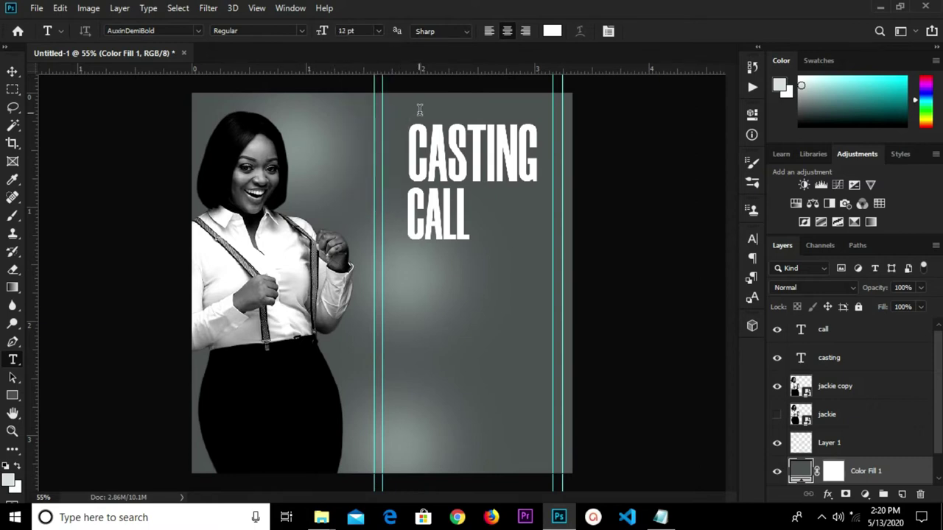
click(419, 111)
click(658, 30)
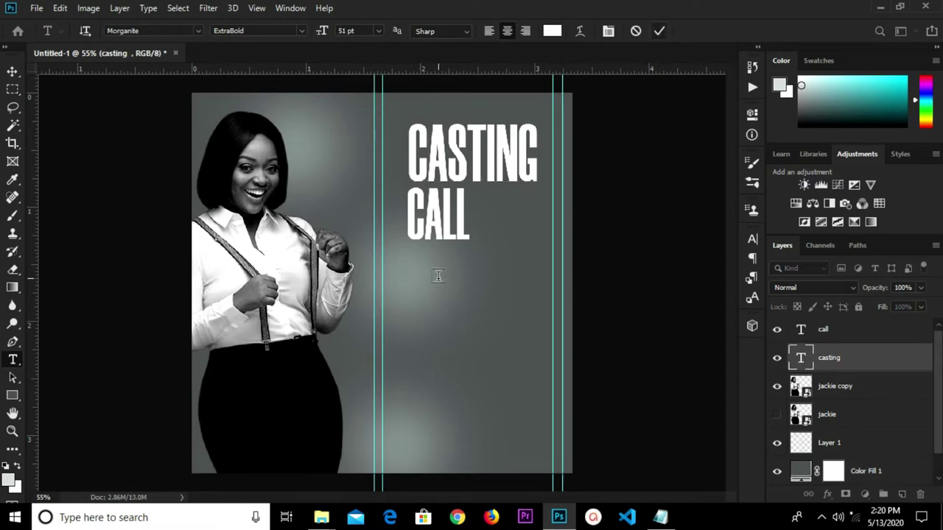
Add a 'movie' text layer below the headline in AuxinDemiBold at 13 pt.
click(437, 275)
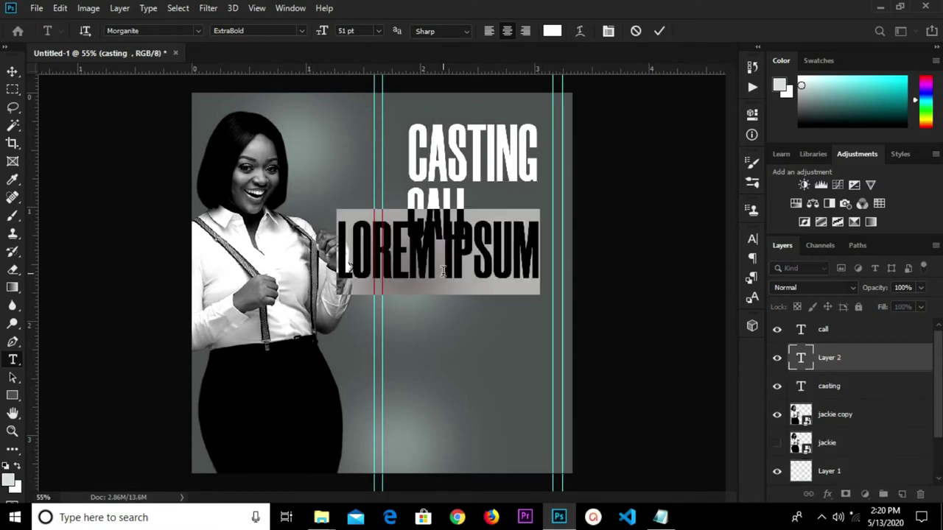
text(movie)
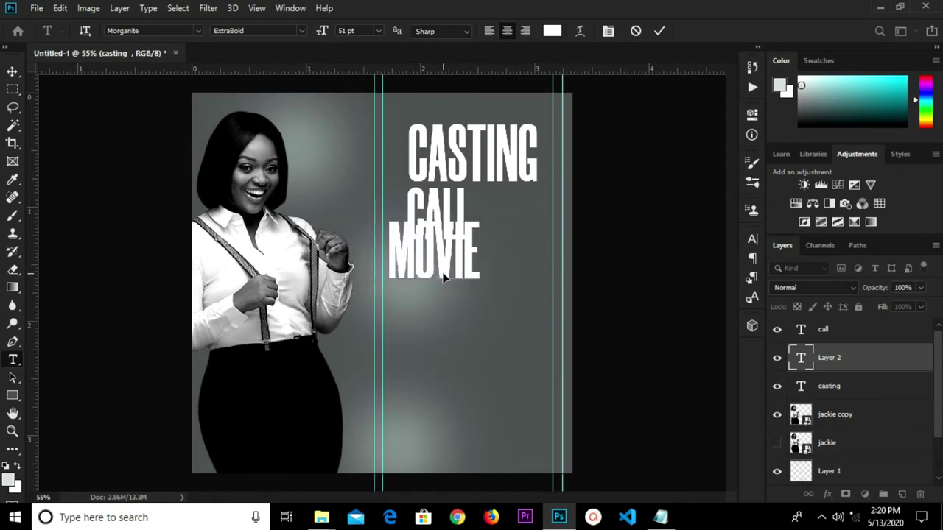
click(659, 34)
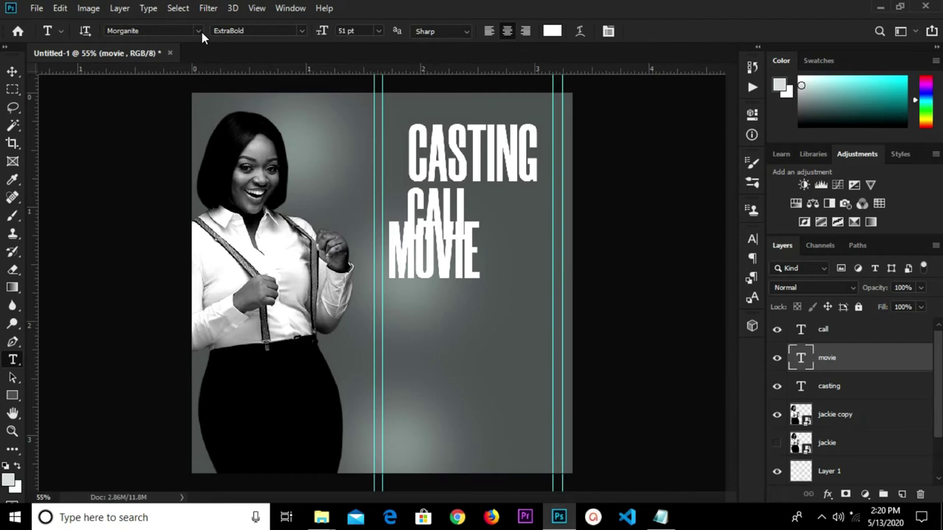
click(197, 31)
click(180, 74)
drag(321, 30, 377, 32)
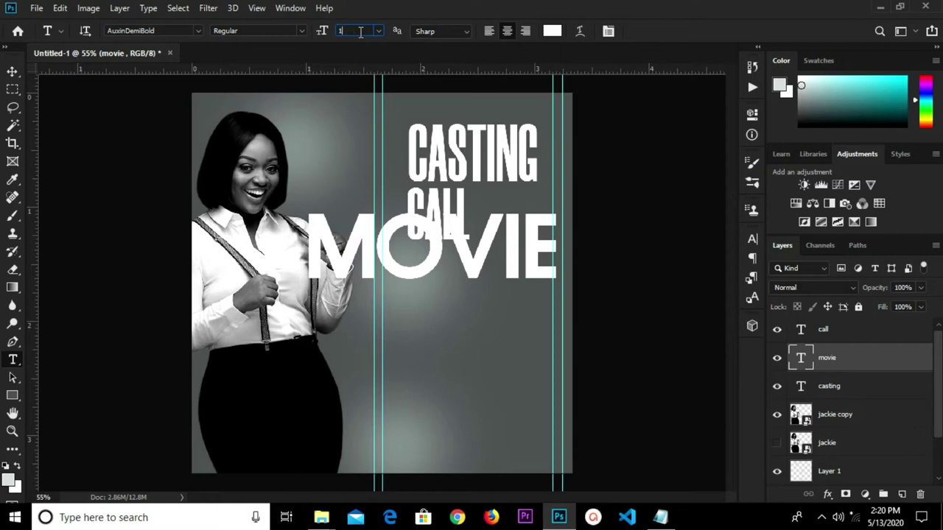
text(3 pt)
key(Return)
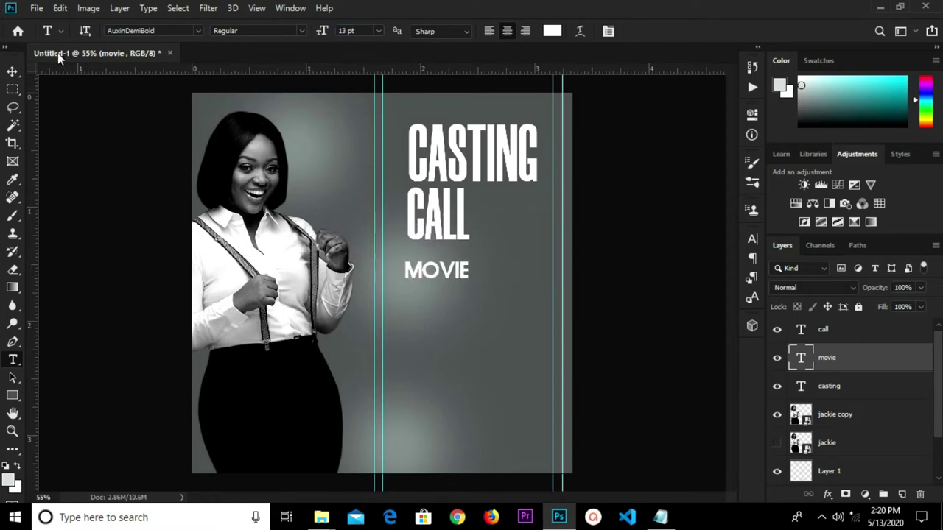
Turn off All Caps and retype the first letter so it reads 'Movie'.
key(v)
click(751, 239)
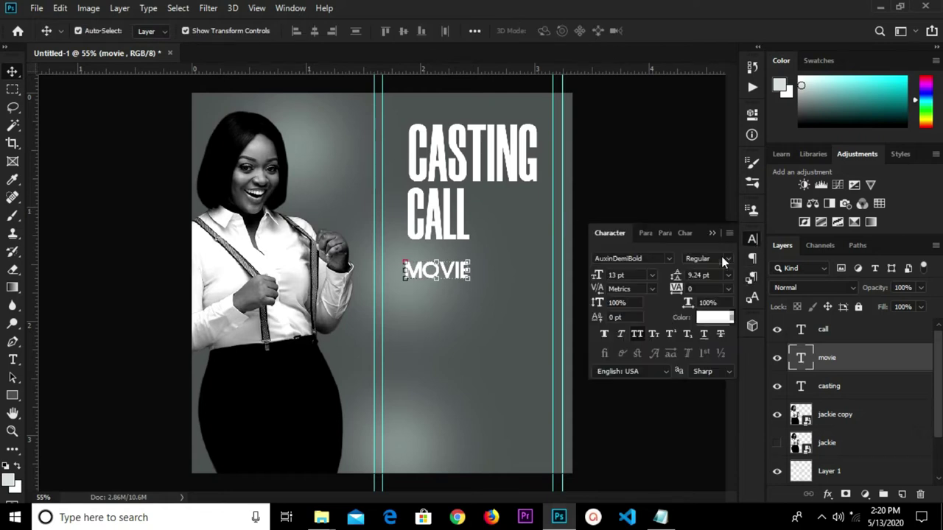
click(637, 334)
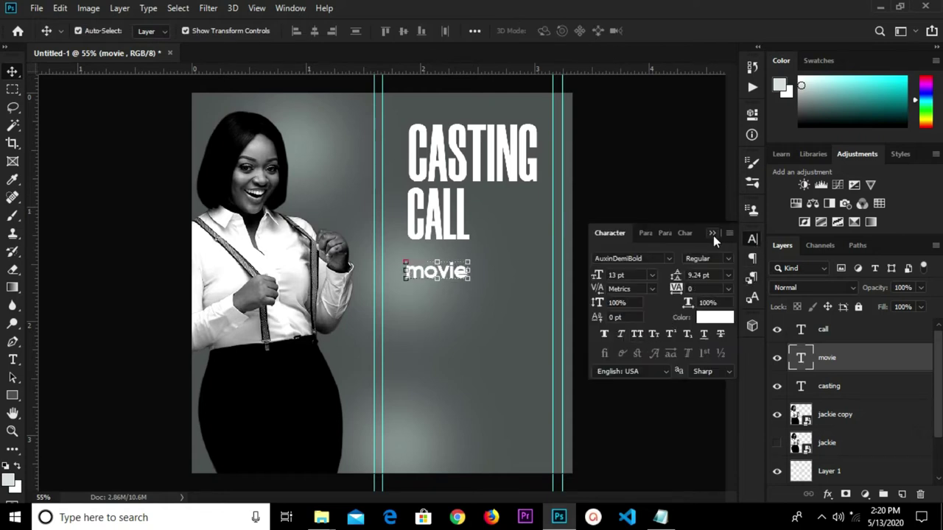
click(712, 233)
key(t)
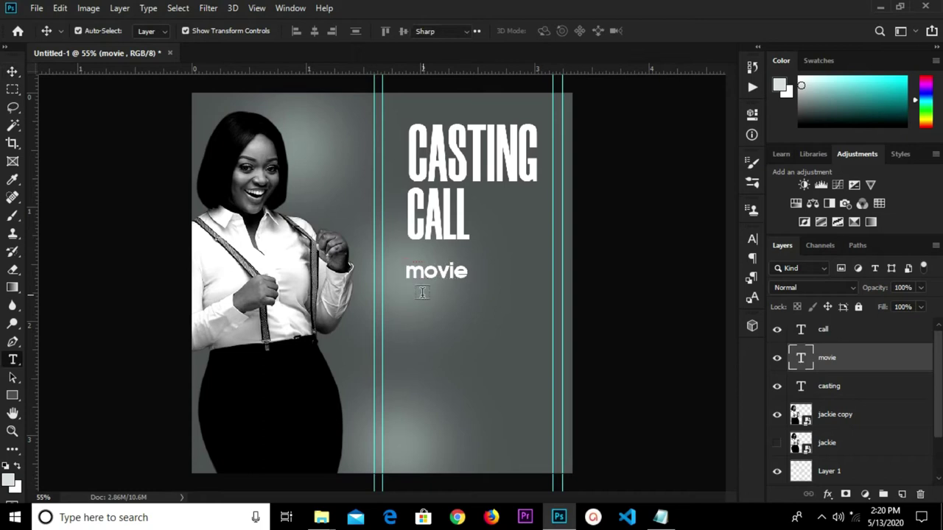
scroll(423, 271, up, 1)
click(423, 270)
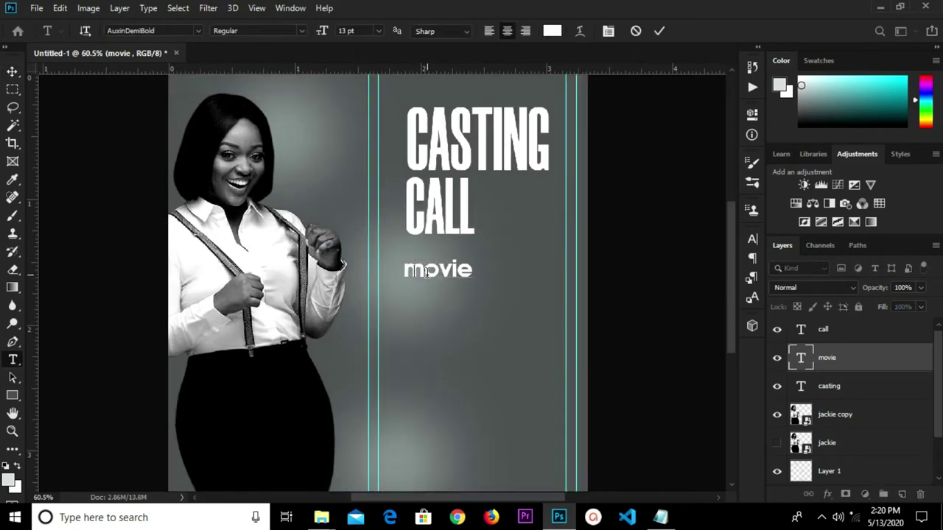
key(BackSpace)
text(M)
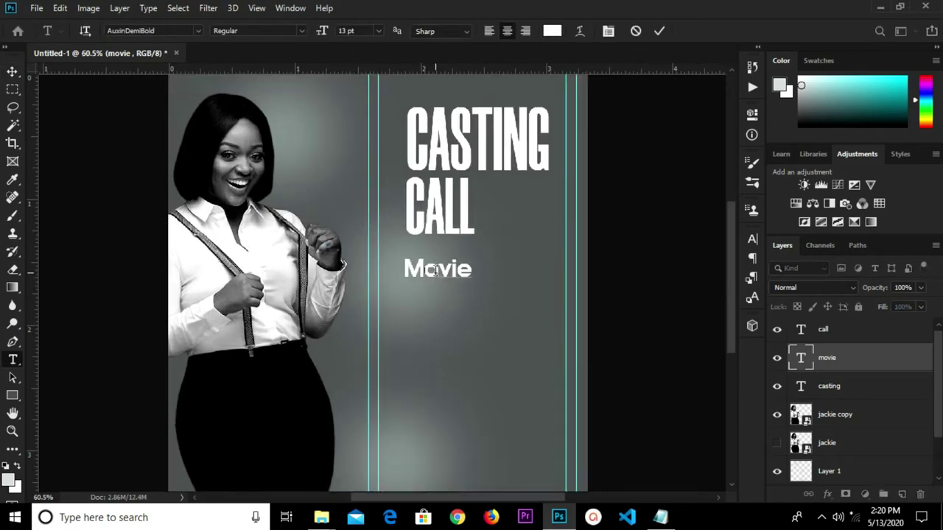
click(13, 72)
Move the 'Movie' text above the CASTING headline.
click(417, 281)
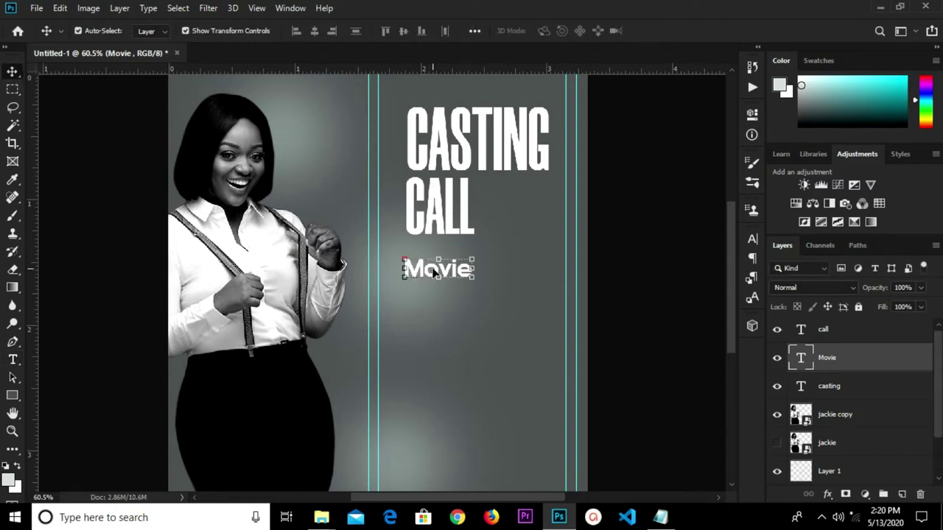
mouse_move(439, 255)
mouse_down()
mouse_move(479, 148)
mouse_move(456, 100)
mouse_up()
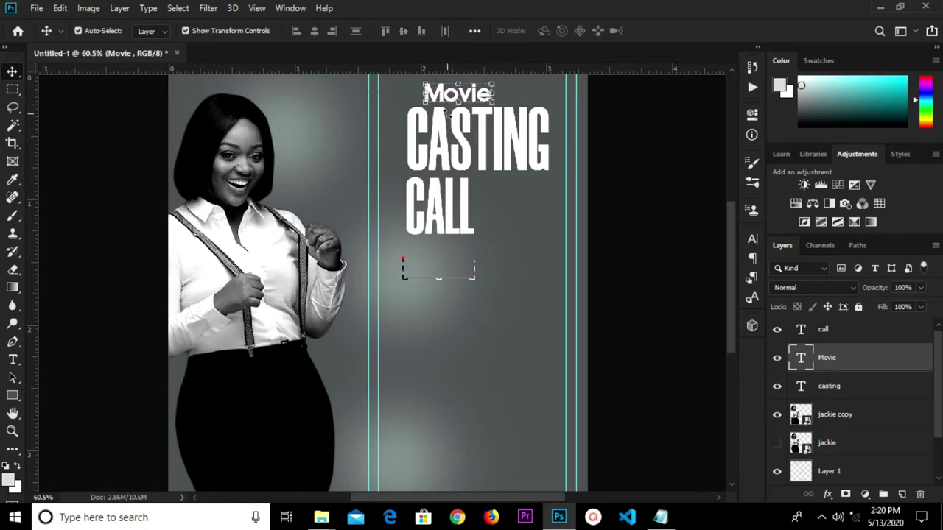
click(339, 108)
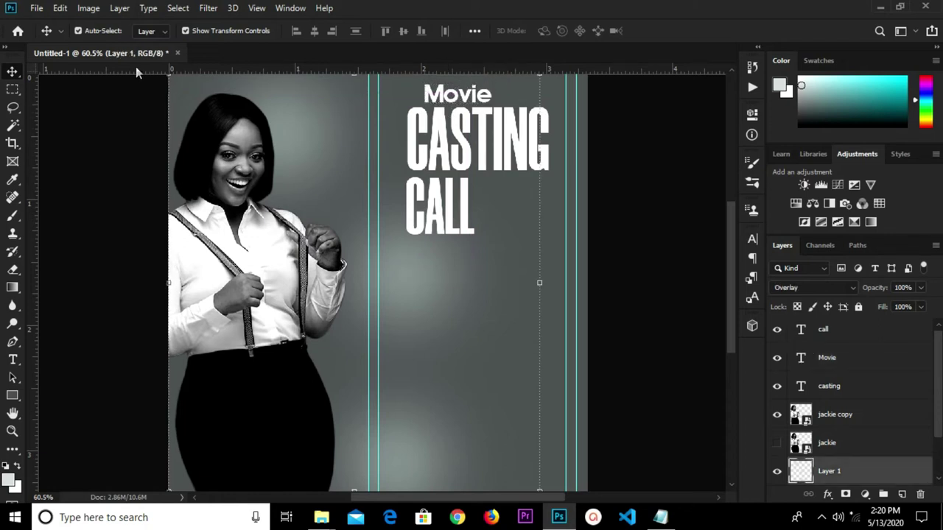
Place the clip image as an embedded layer and move it beside CALL.
click(33, 8)
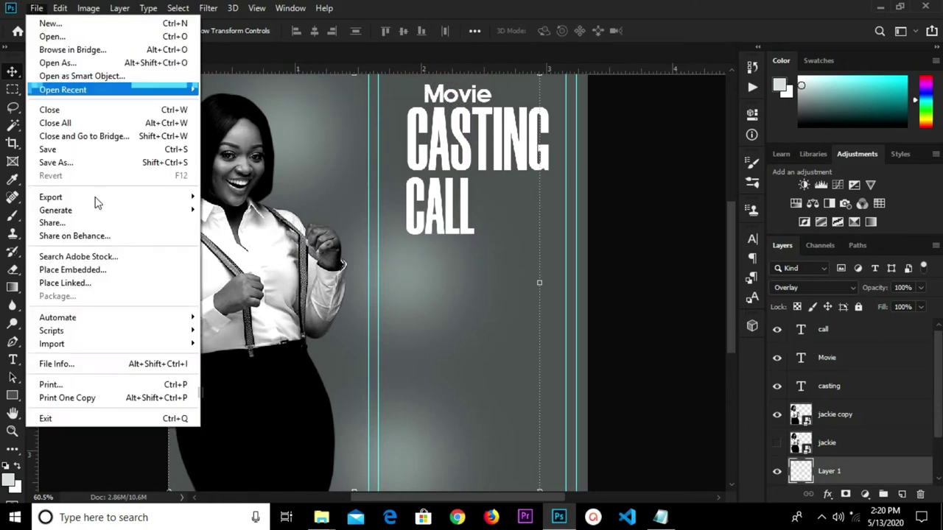
click(96, 270)
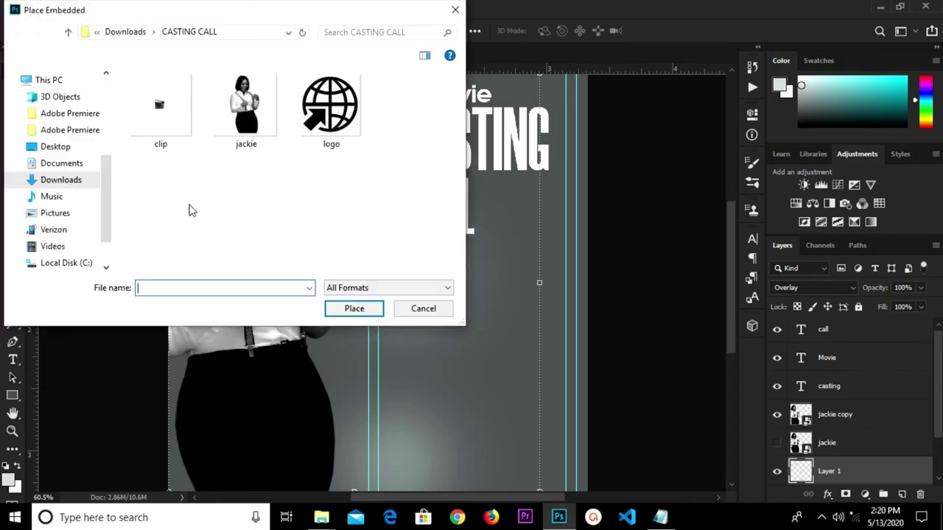
click(166, 112)
click(354, 307)
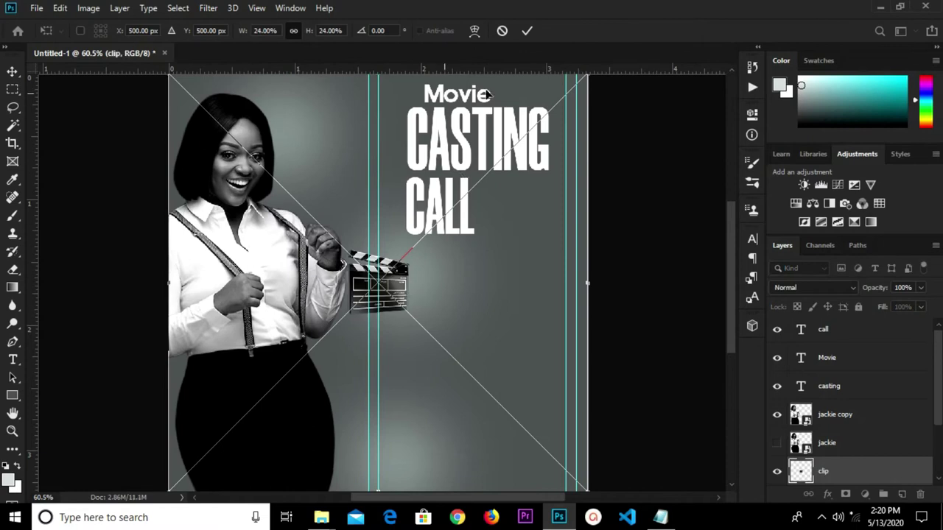
click(526, 31)
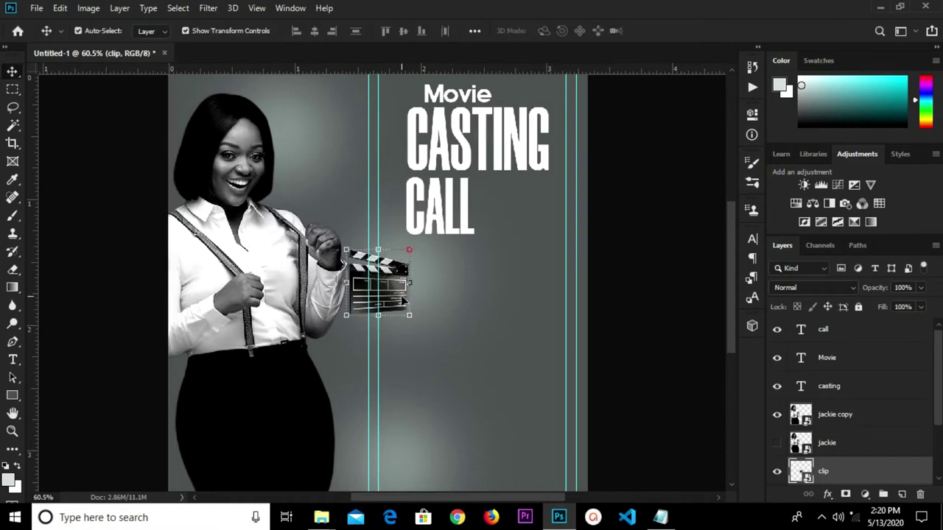
drag(387, 283, 519, 209)
Resize the clapperboard to about 24% and apply the transform.
scroll(519, 210, up, 1)
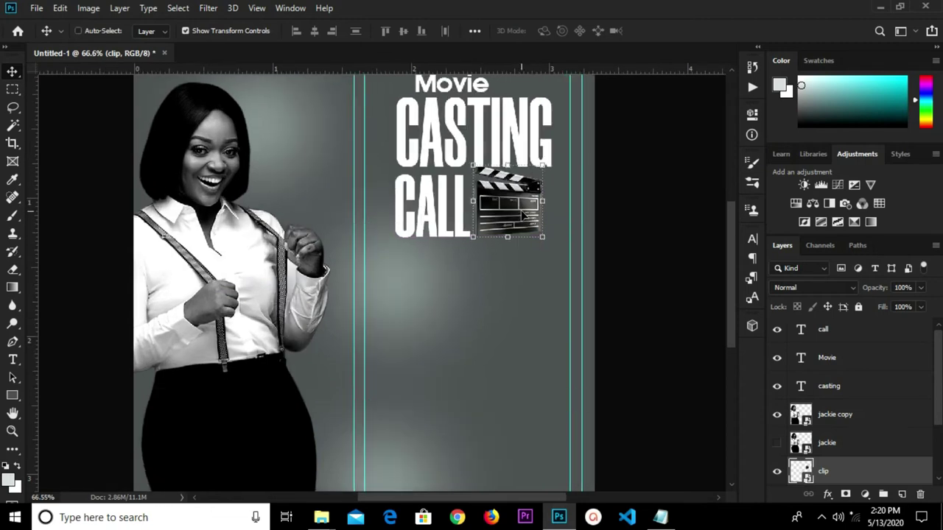
key(ctrl+t)
scroll(515, 213, down, 5)
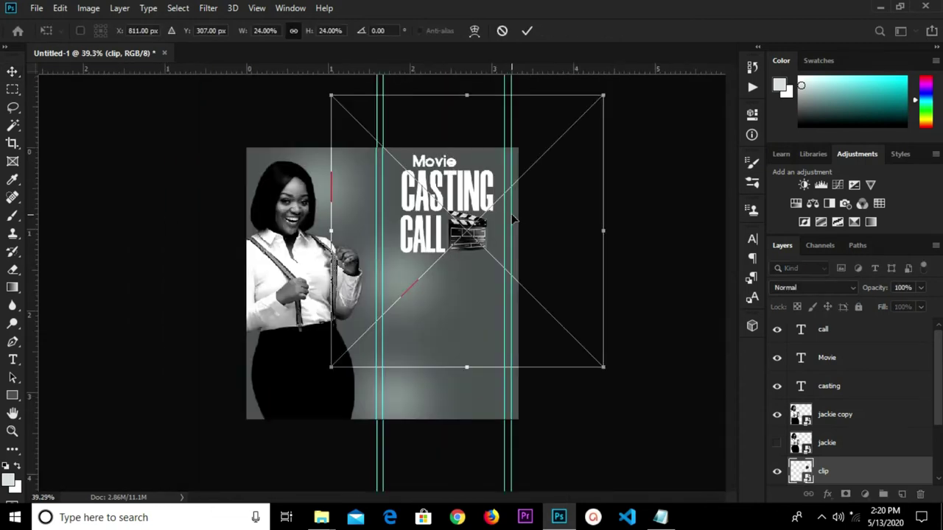
drag(603, 366, 619, 379)
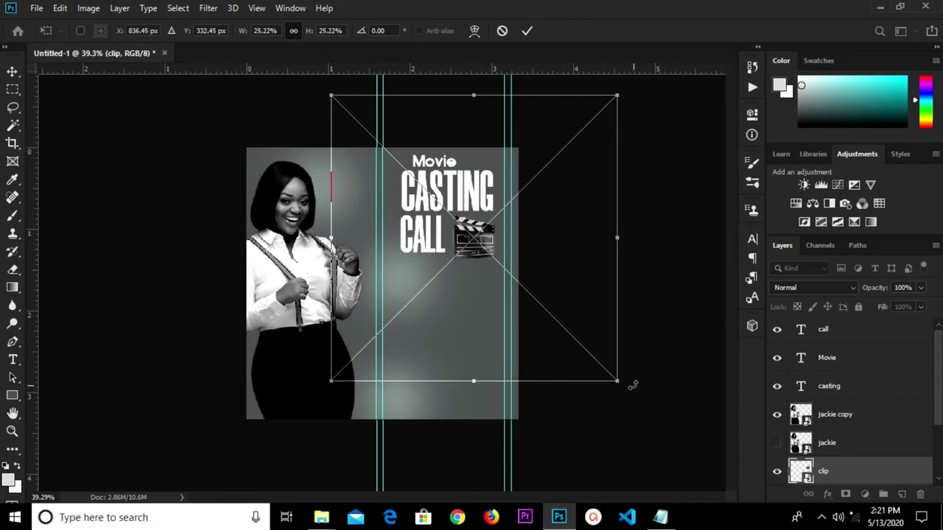
drag(618, 383, 608, 373)
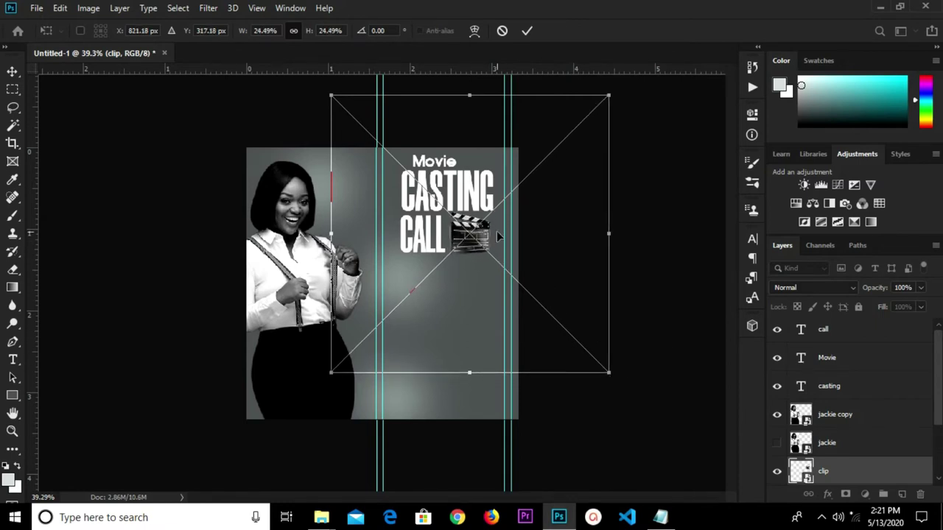
key(Return)
key(ctrl+plus)
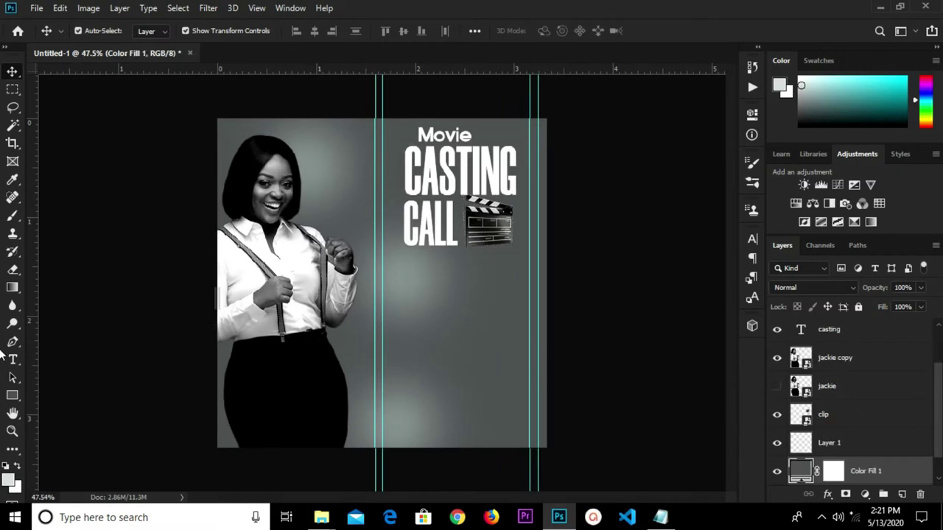
click(11, 395)
Draw a thin 322 × 5 px white rectangle under CALL and the clapperboard.
scroll(467, 269, up, 1)
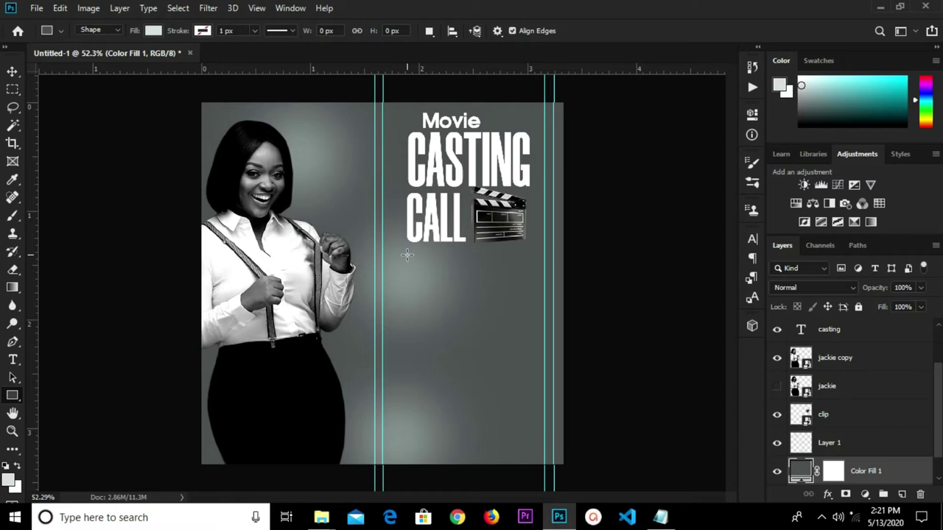
drag(410, 254, 527, 254)
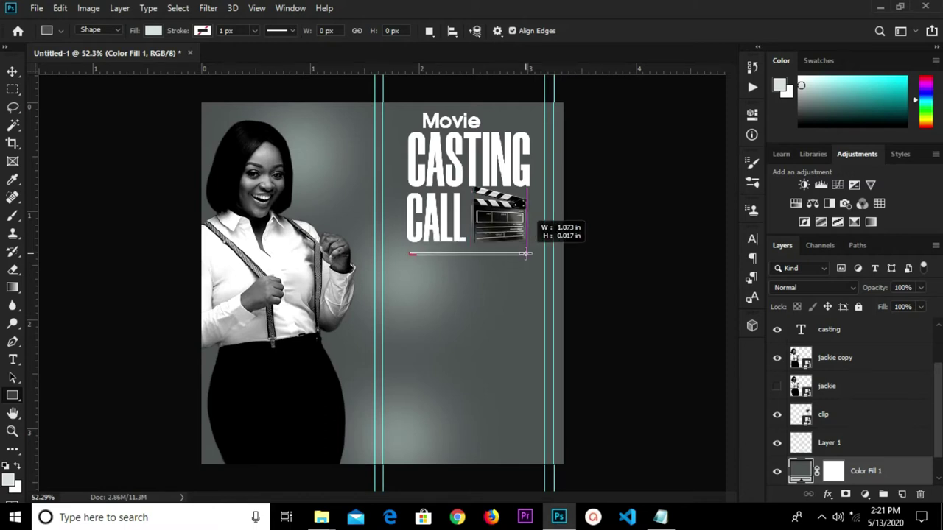
drag(526, 254, 526, 255)
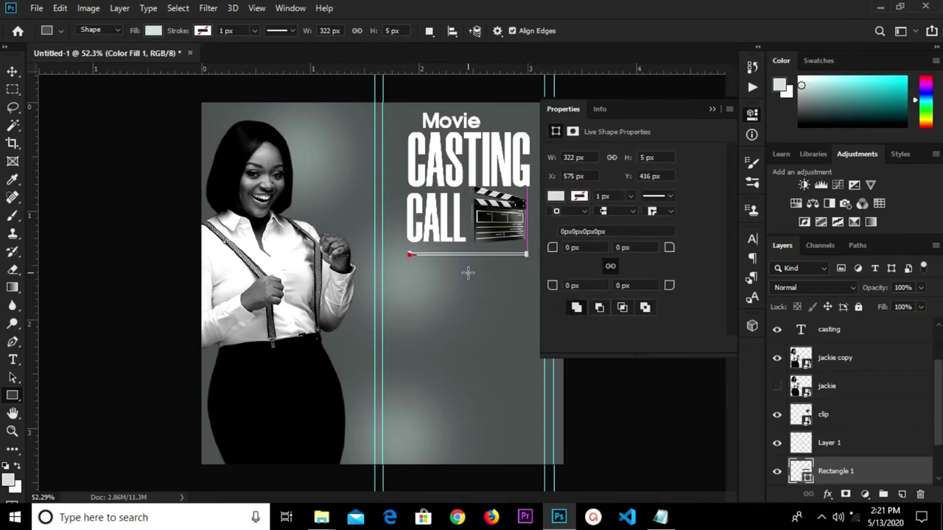
click(555, 195)
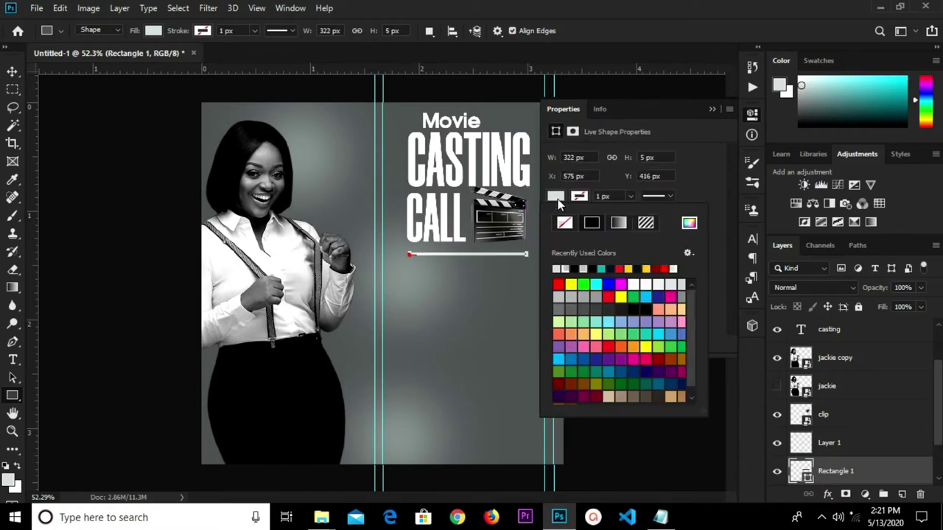
click(556, 268)
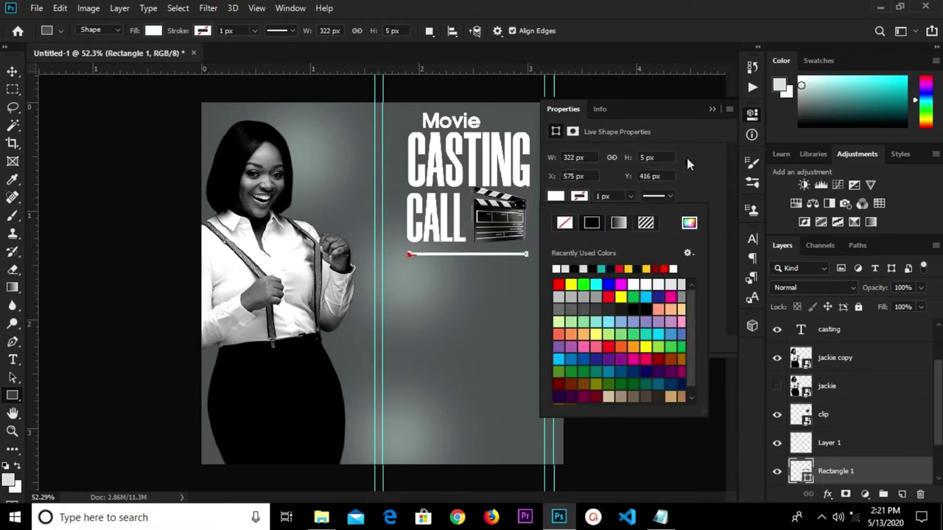
click(711, 110)
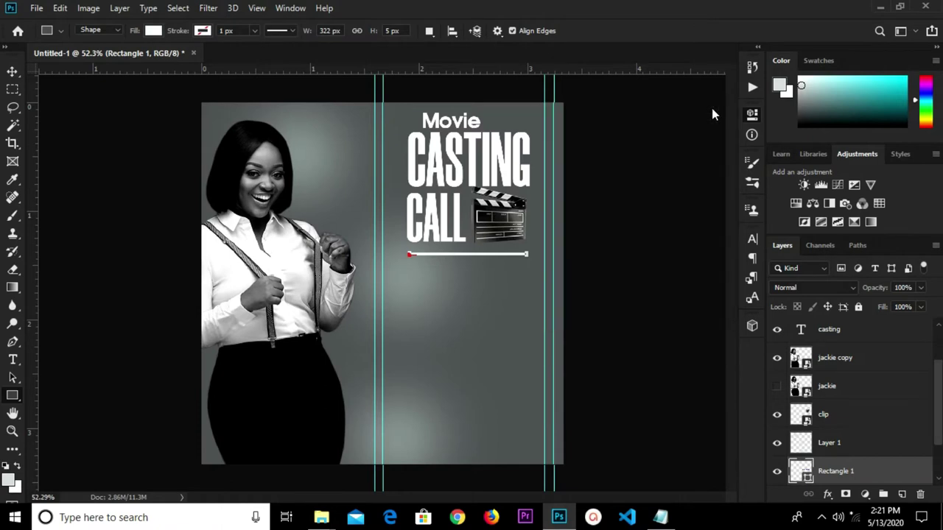
right_click(6, 73)
click(66, 72)
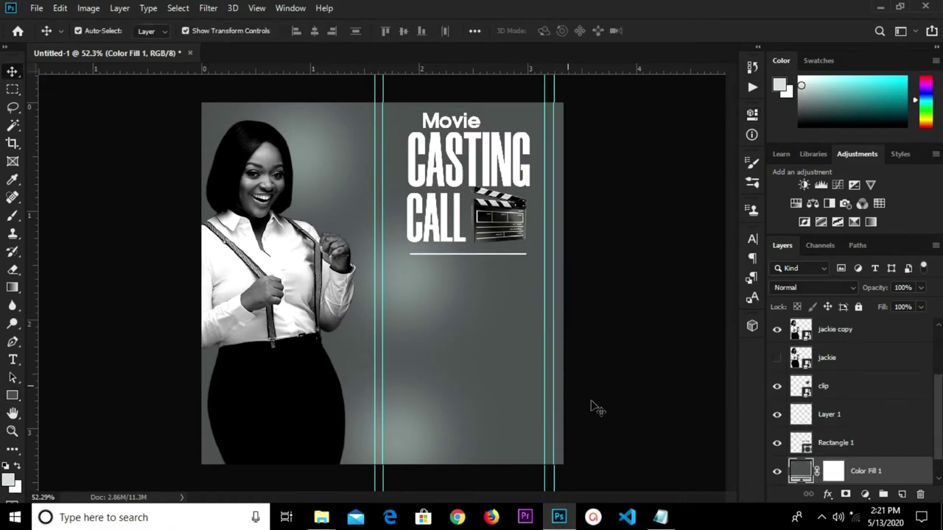
Copy the registration deadline sentence from the casting call notes.
click(660, 517)
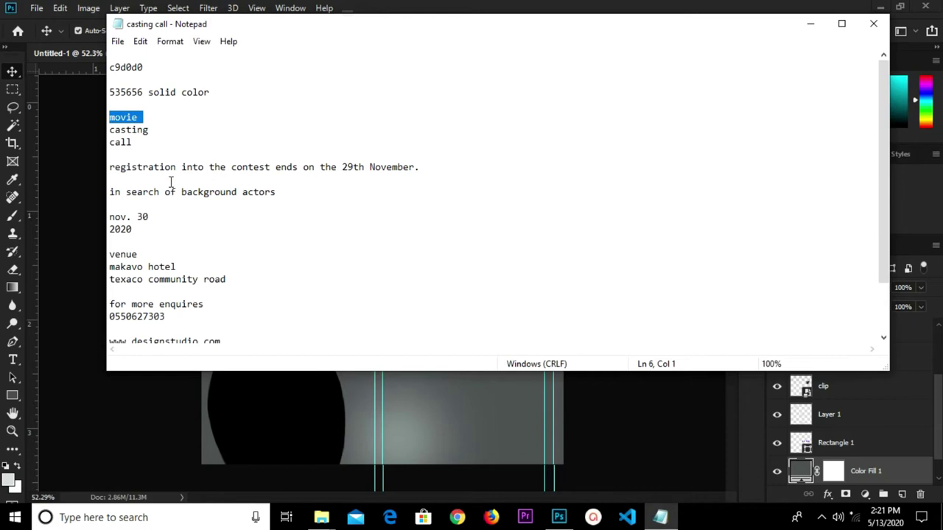
click(111, 169)
click(473, 152)
drag(109, 167, 423, 169)
right_click(367, 168)
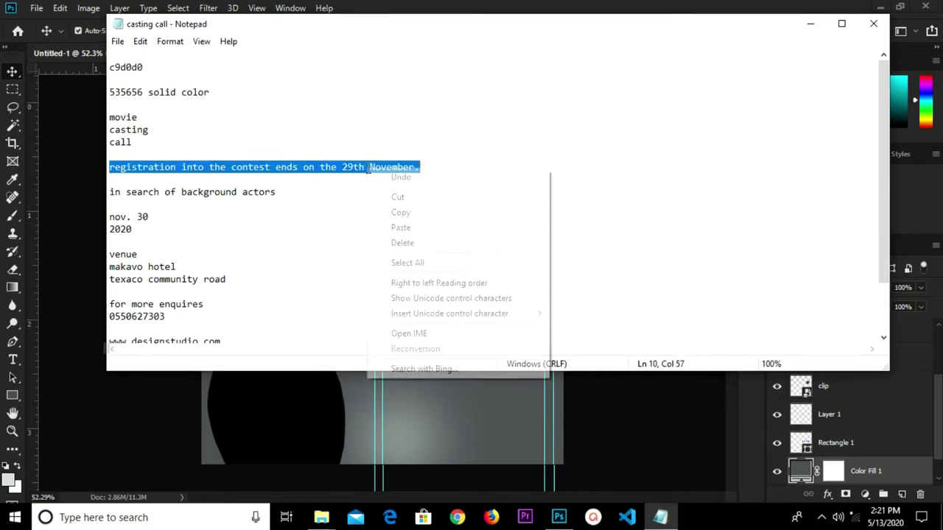
click(405, 213)
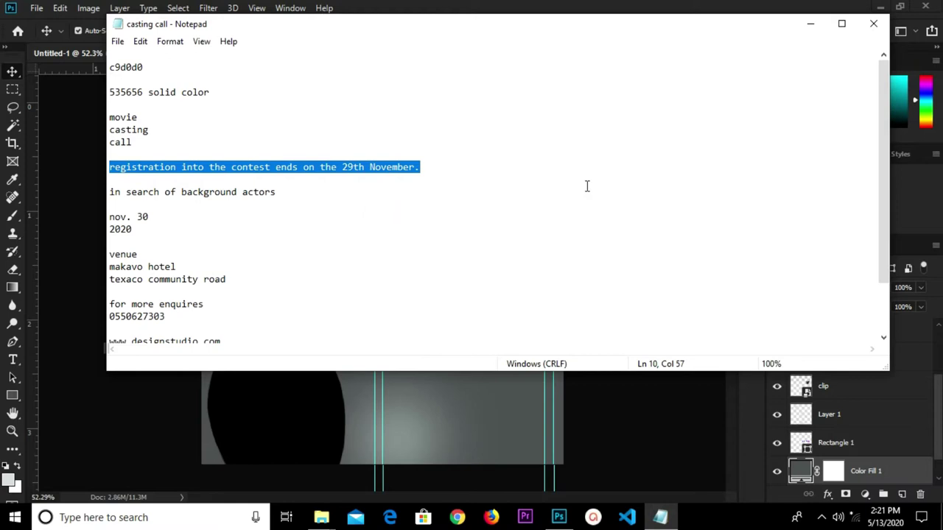
click(810, 24)
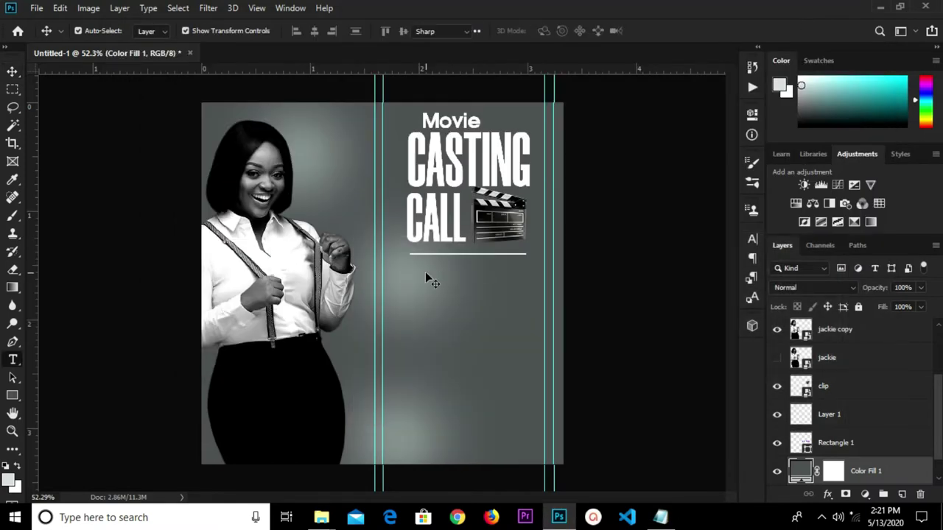
Paste the deadline sentence as 8 pt text in the middle of the flyer.
key(t)
click(376, 30)
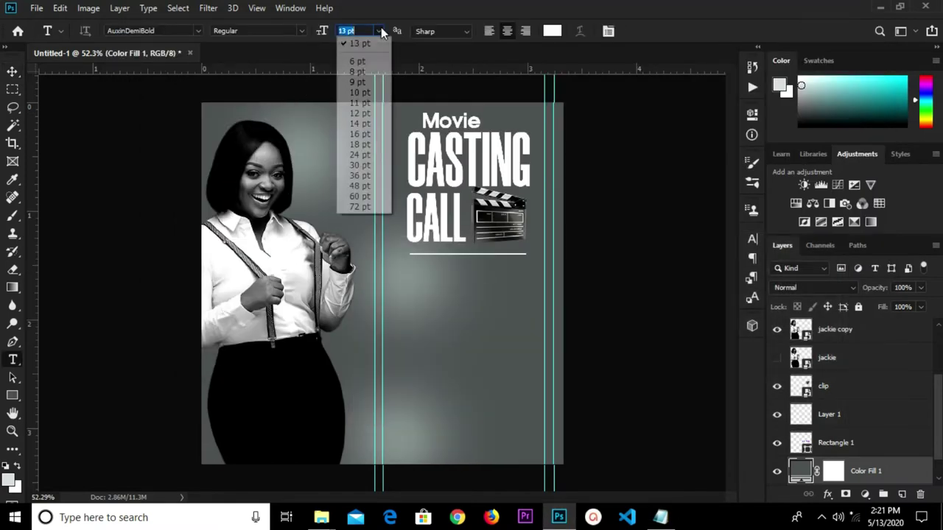
click(368, 72)
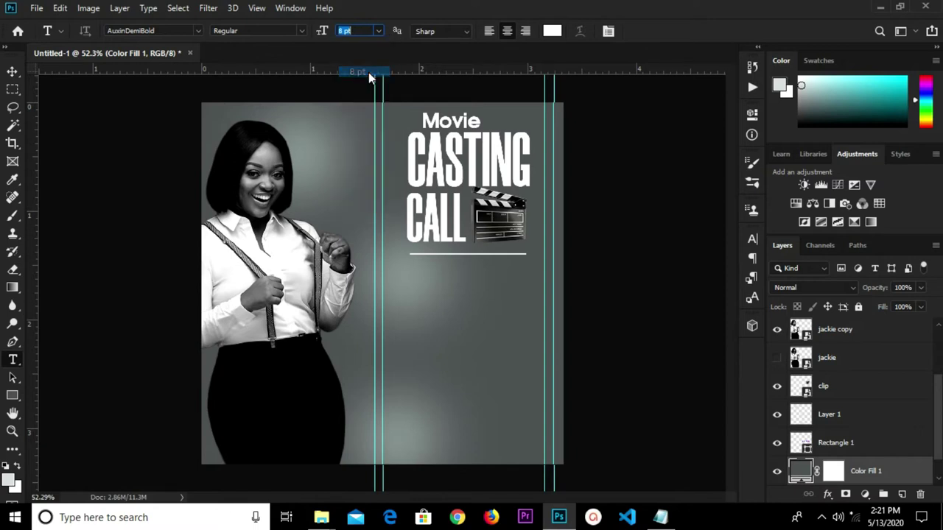
click(425, 296)
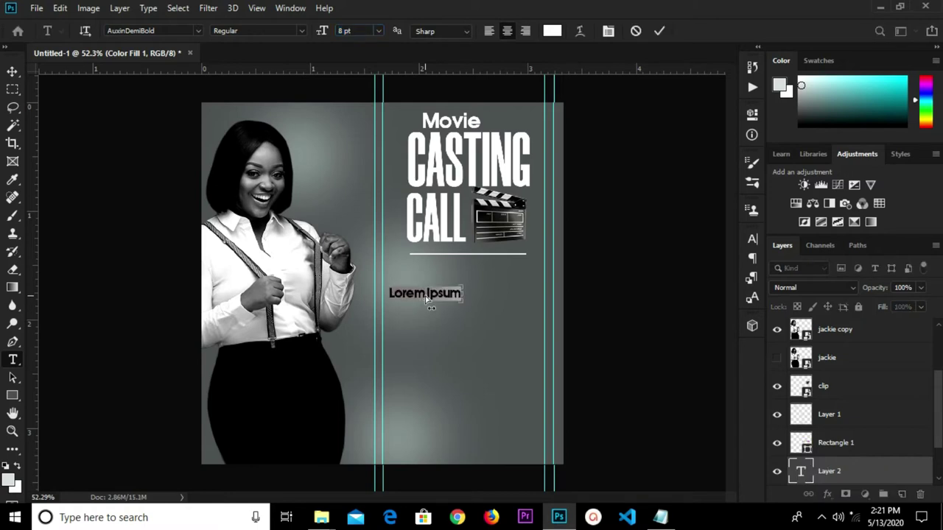
key(ctrl+v)
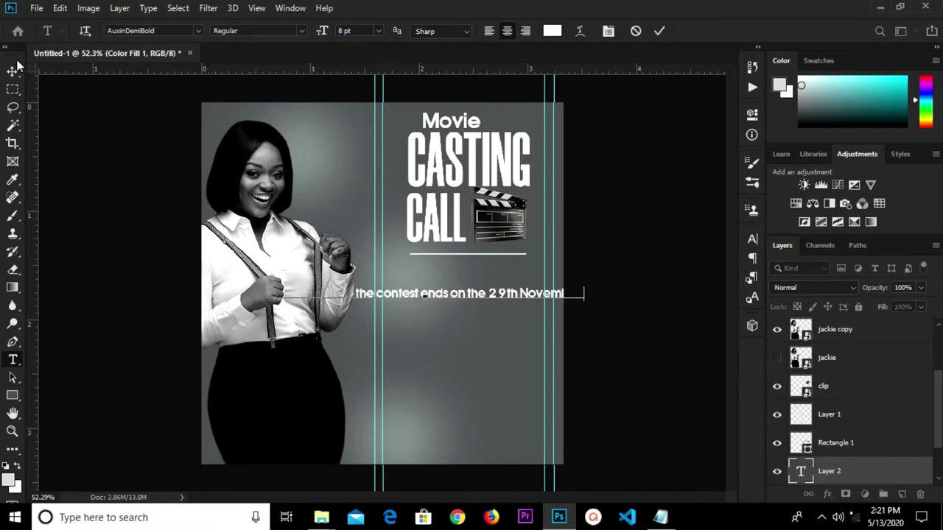
click(12, 71)
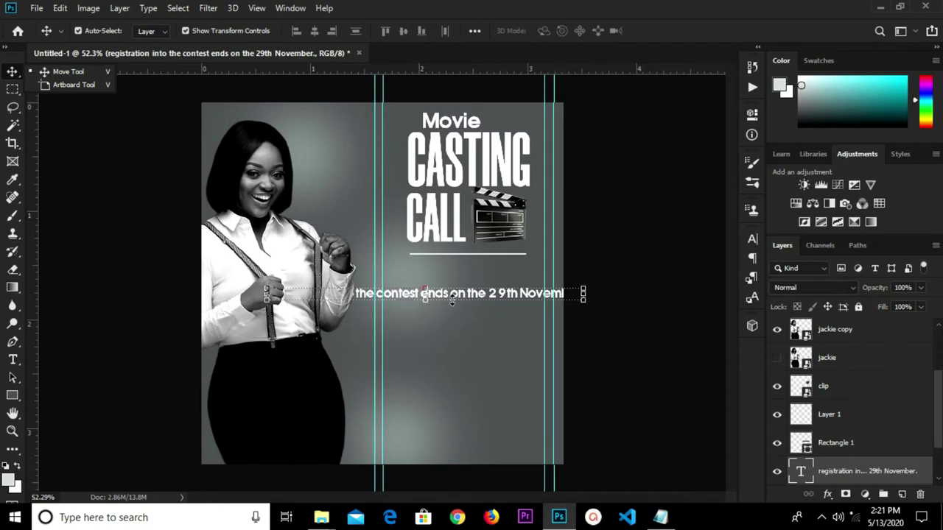
mouse_move(452, 300)
mouse_down()
mouse_move(498, 284)
mouse_move(490, 286)
mouse_up()
Move the registration text layer to the top of the layer stack.
click(477, 302)
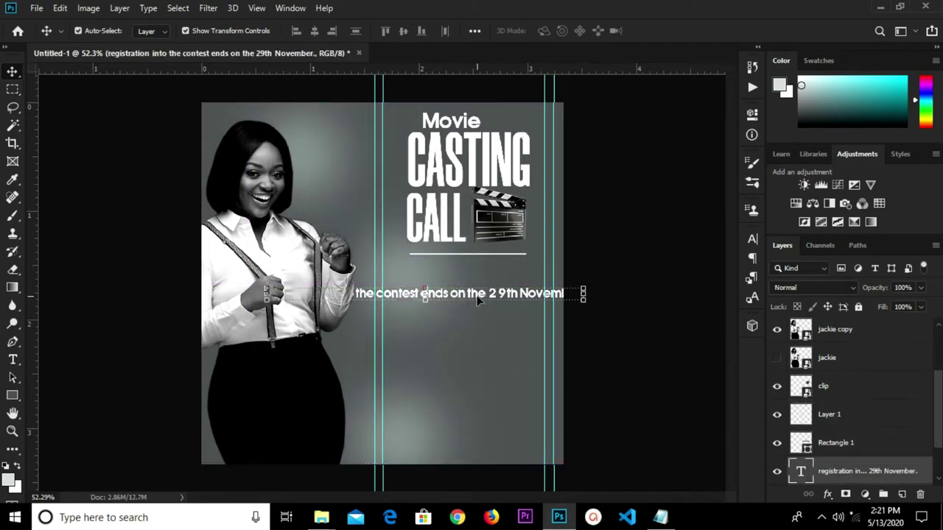
drag(837, 474, 837, 324)
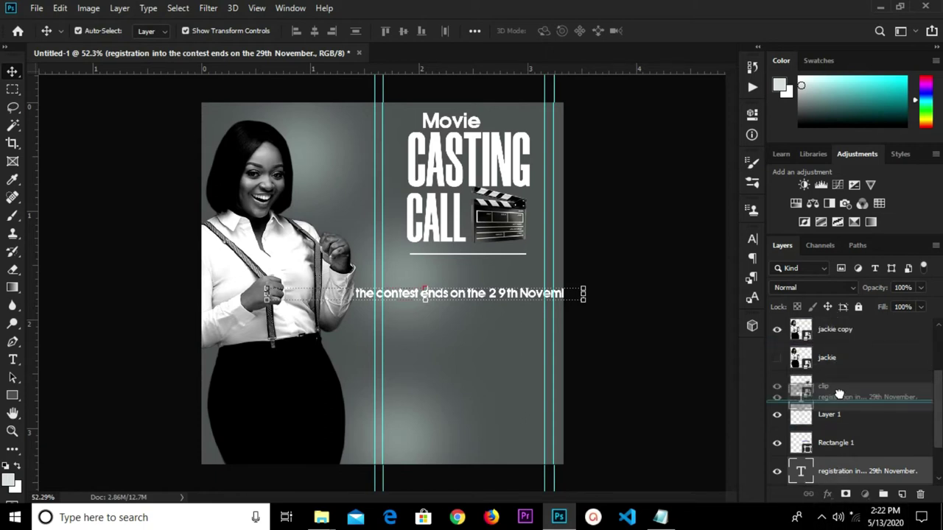
drag(837, 322, 849, 412)
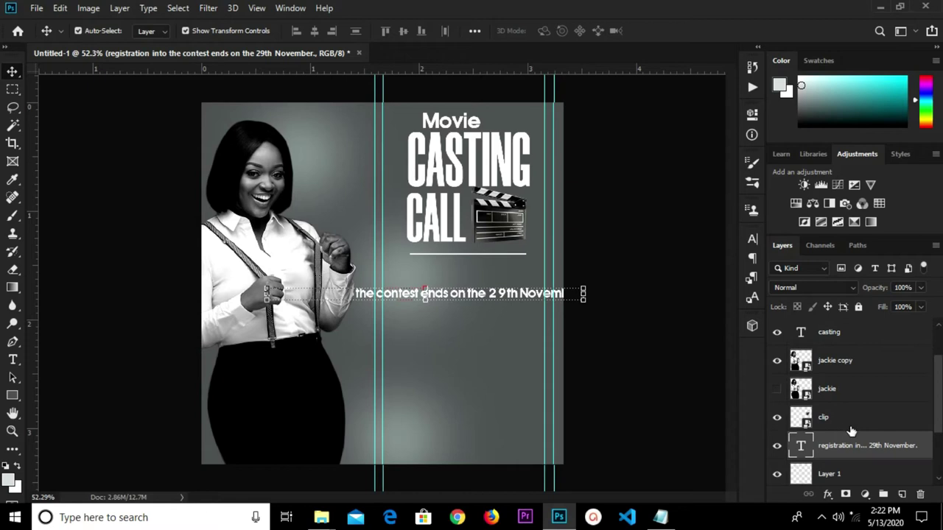
drag(854, 456, 847, 292)
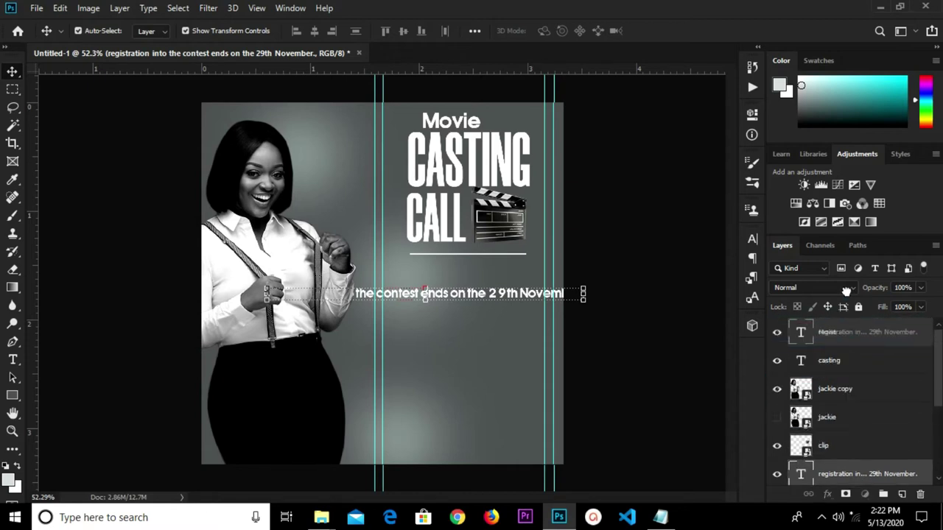
drag(846, 292, 842, 327)
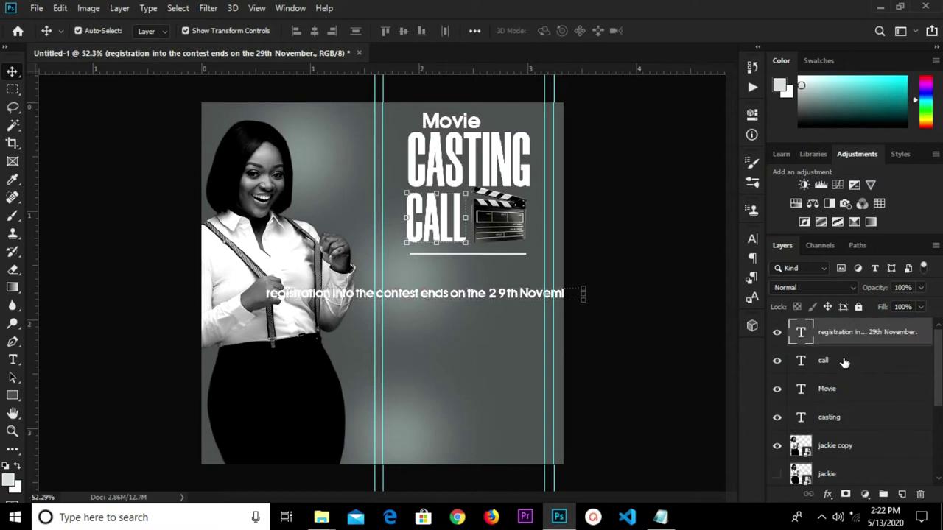
Group the call, Movie and casting text layers together.
click(844, 361)
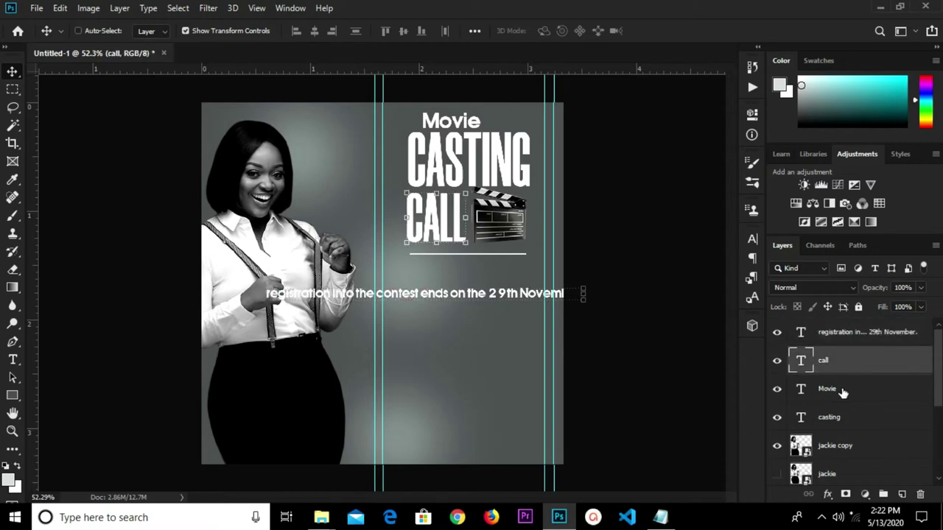
ctrl+click(842, 390)
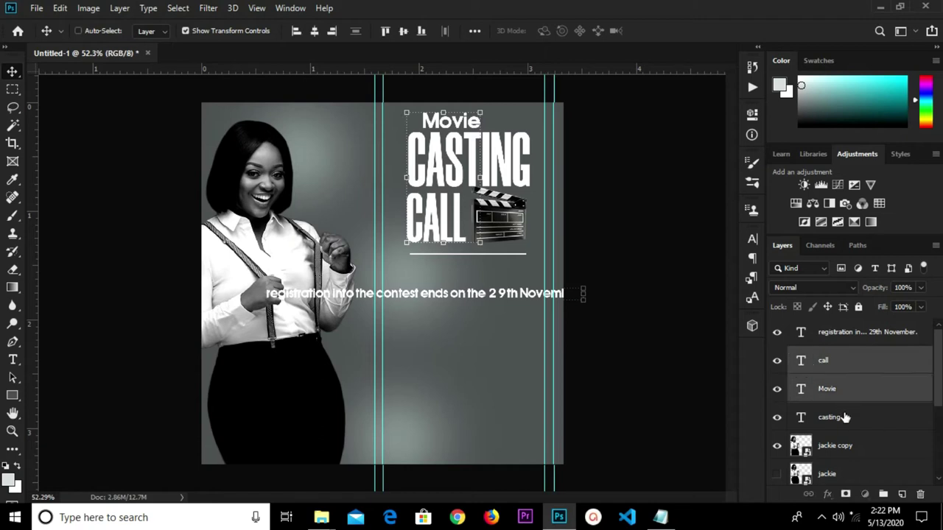
ctrl+click(844, 417)
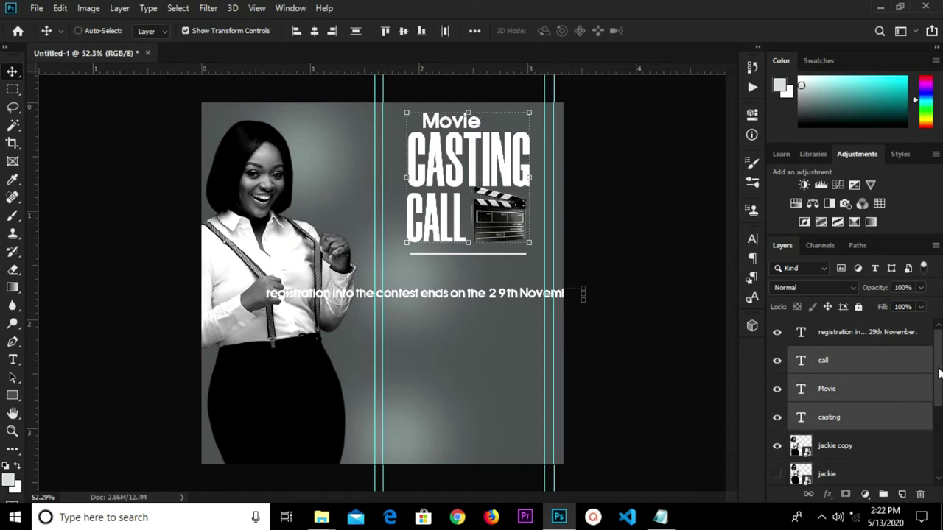
scroll(939, 374, down, 3)
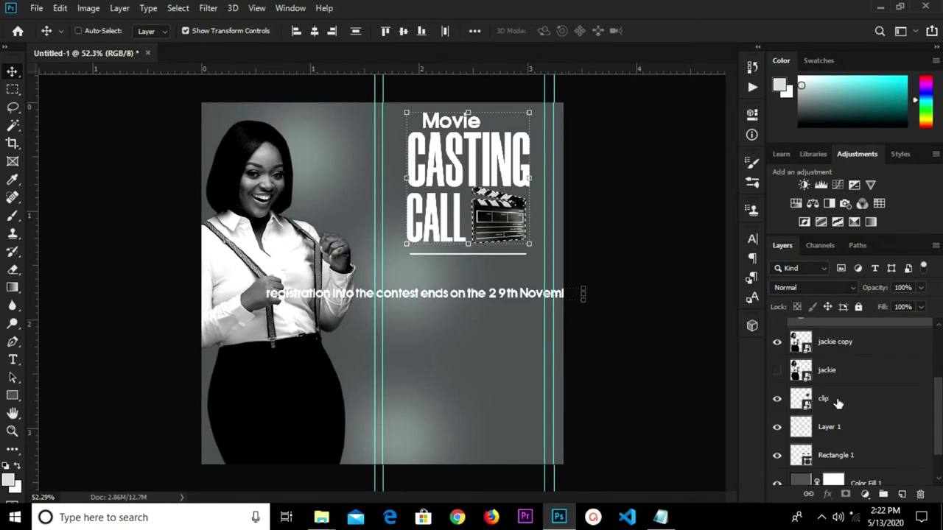
click(837, 401)
ctrl+click(837, 402)
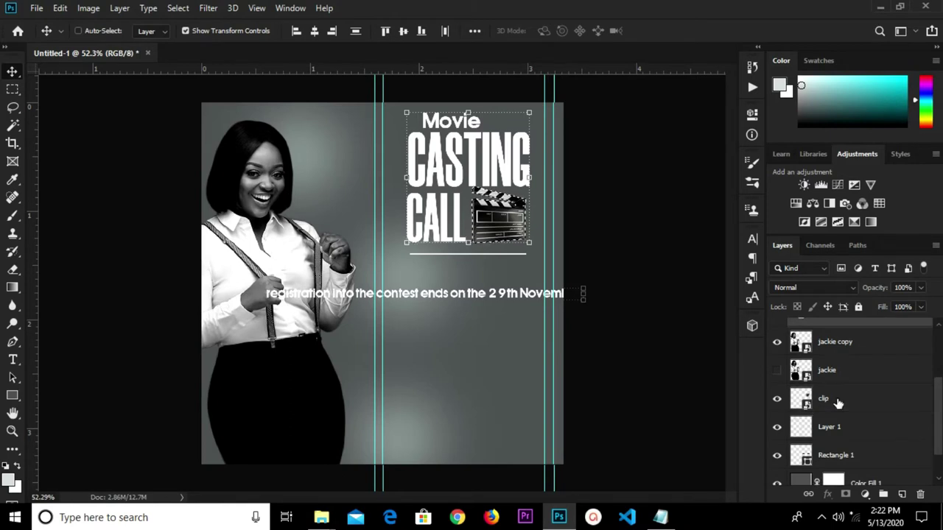
key(ctrl+g)
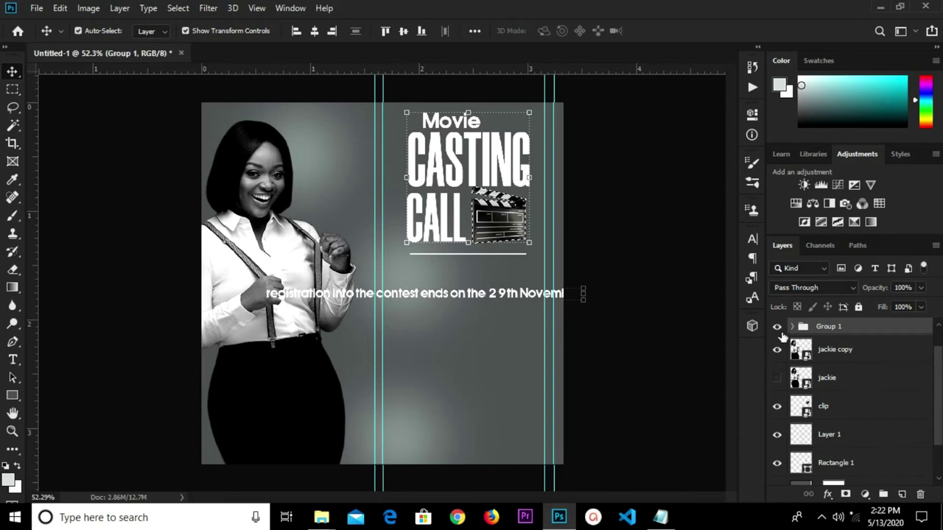
click(779, 328)
click(779, 327)
key(ctrl)
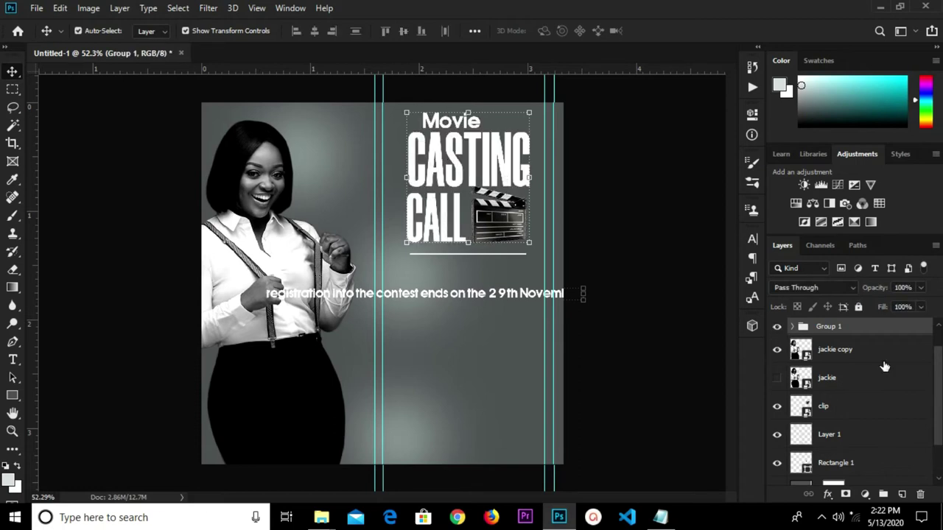
click(779, 329)
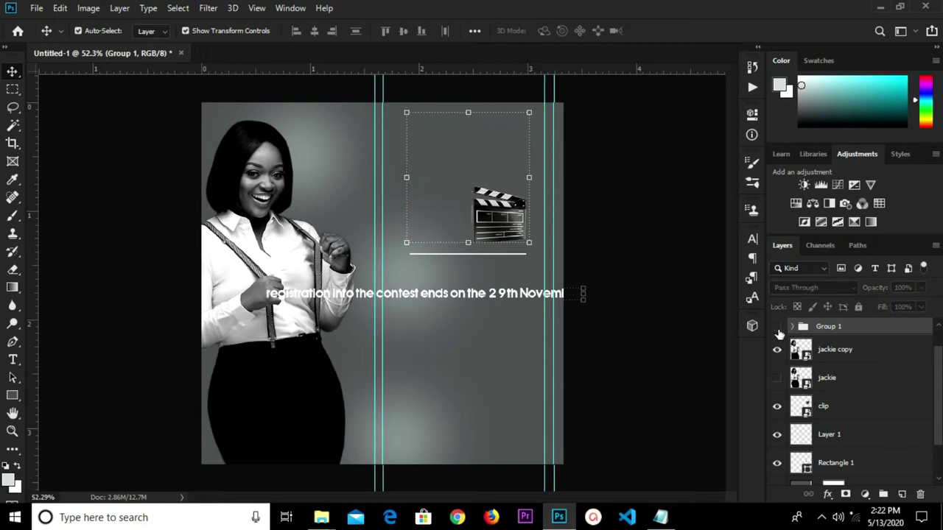
click(776, 329)
Group the headline group with the clapperboard layer into Group 2.
scroll(847, 379, down, 1)
click(838, 379)
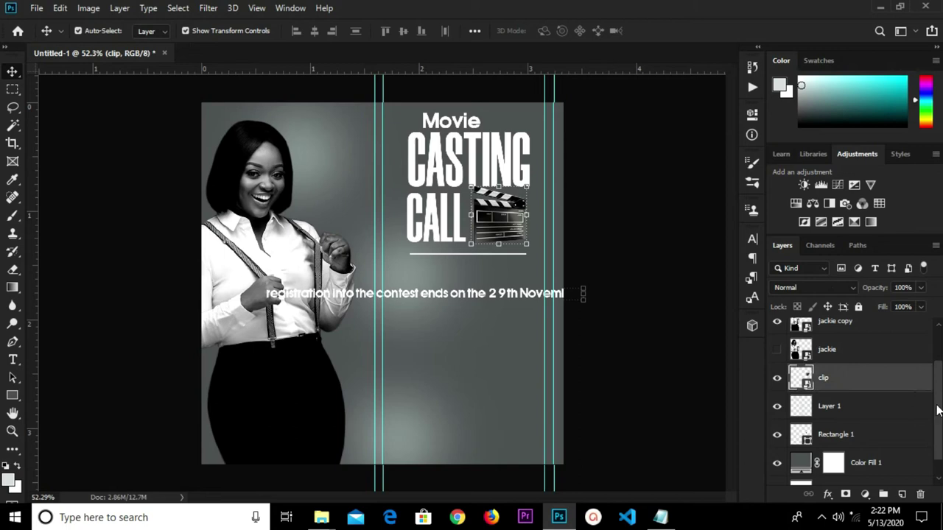
scroll(938, 410, up, 2)
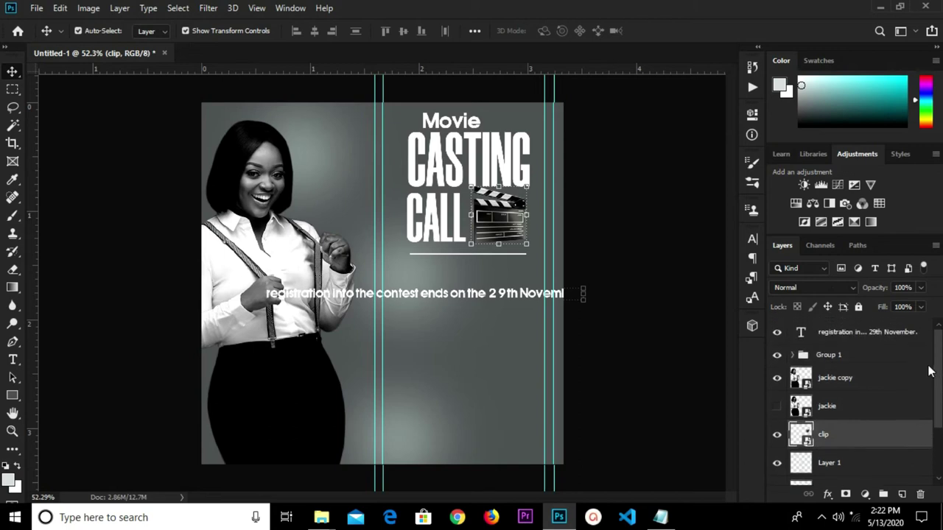
ctrl+click(838, 356)
key(ctrl+g)
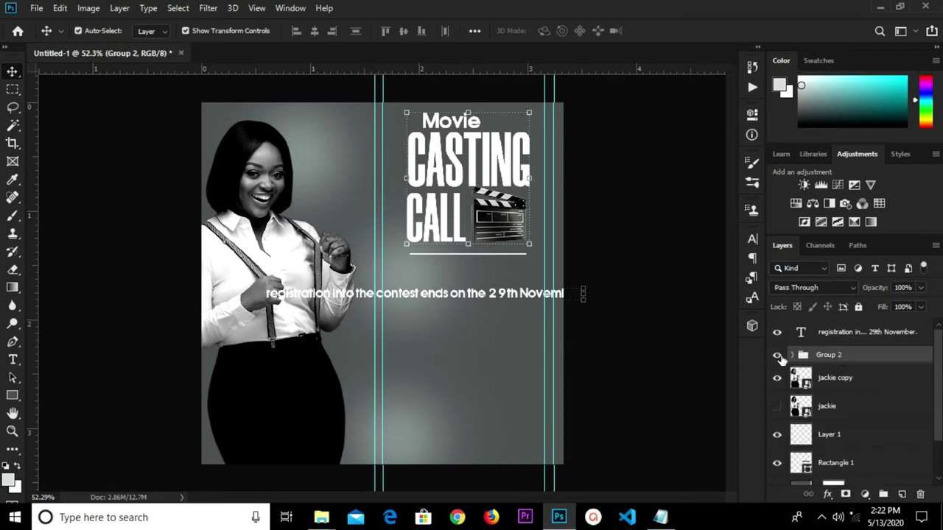
click(776, 355)
click(776, 355)
Place the deadline text just under the CALL underline, aligned with the headline's left edge.
click(448, 356)
click(443, 295)
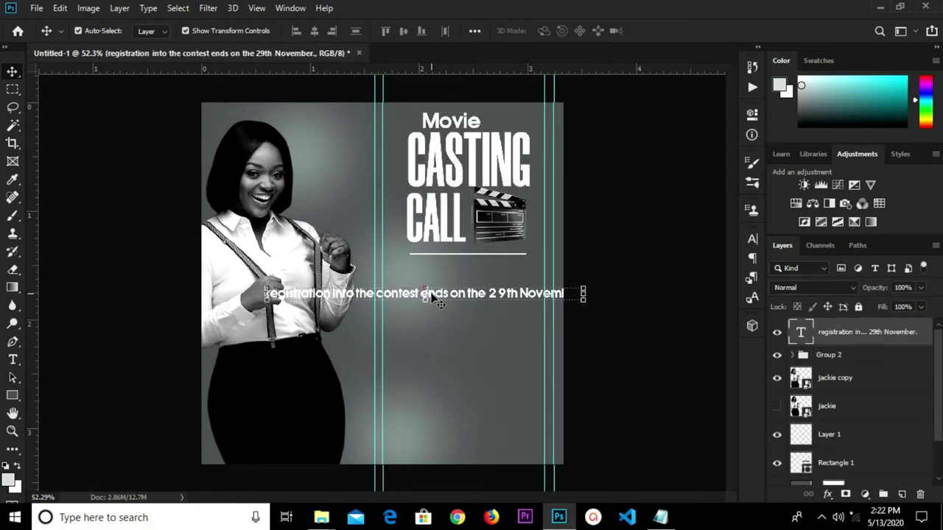
drag(442, 295, 565, 272)
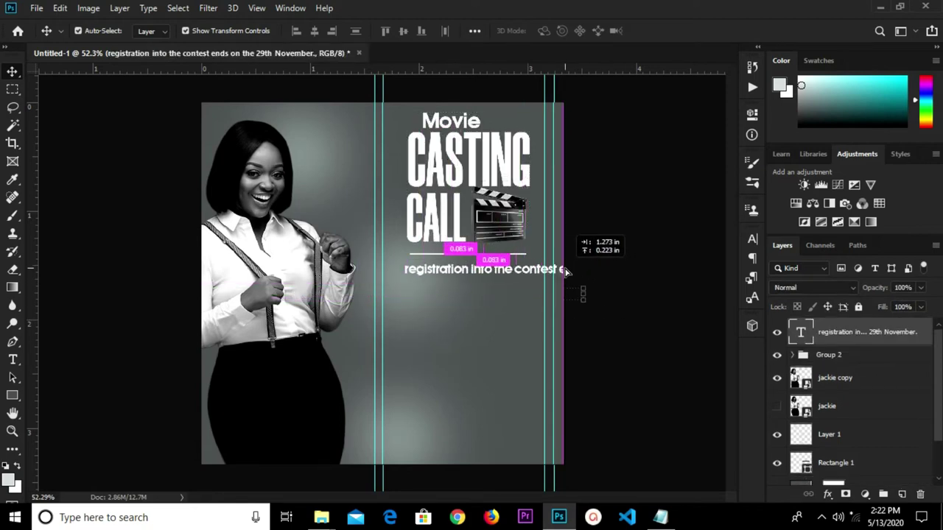
drag(565, 272, 567, 271)
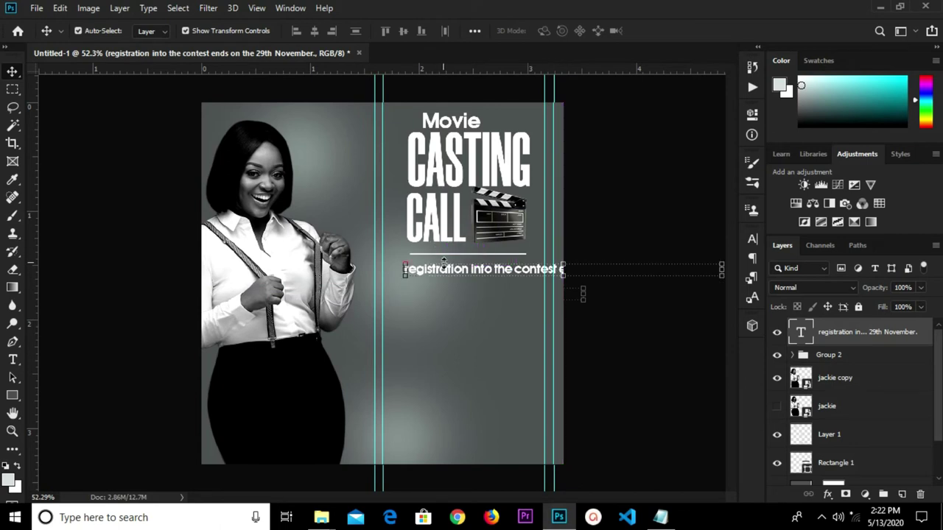
scroll(446, 266, up, 1)
scroll(446, 266, up, 1)
drag(446, 270, 446, 271)
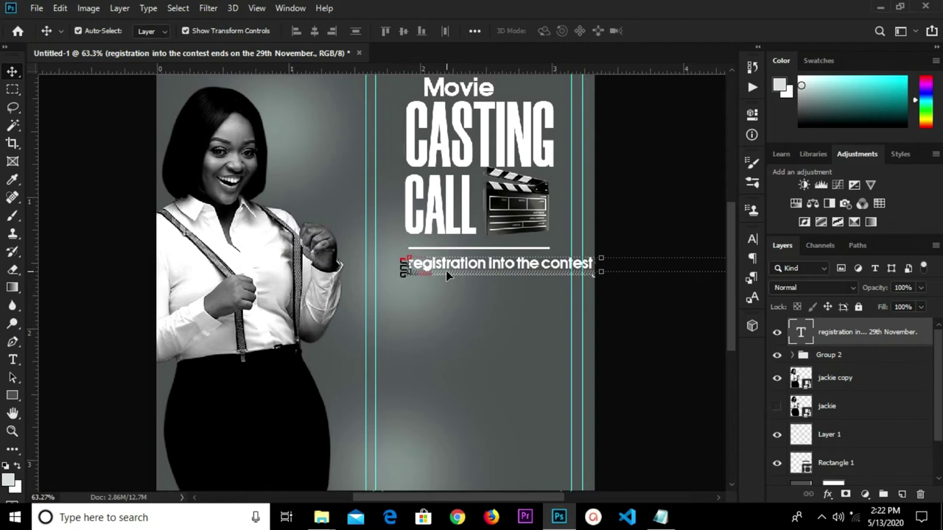
scroll(446, 272, up, 1)
Capitalise the deadline text so it starts with 'Registration'.
key(t)
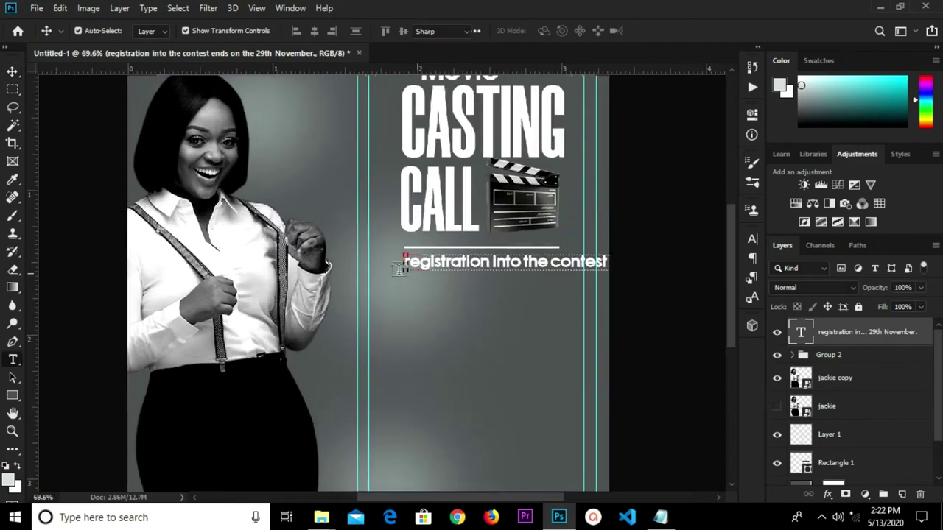
click(414, 263)
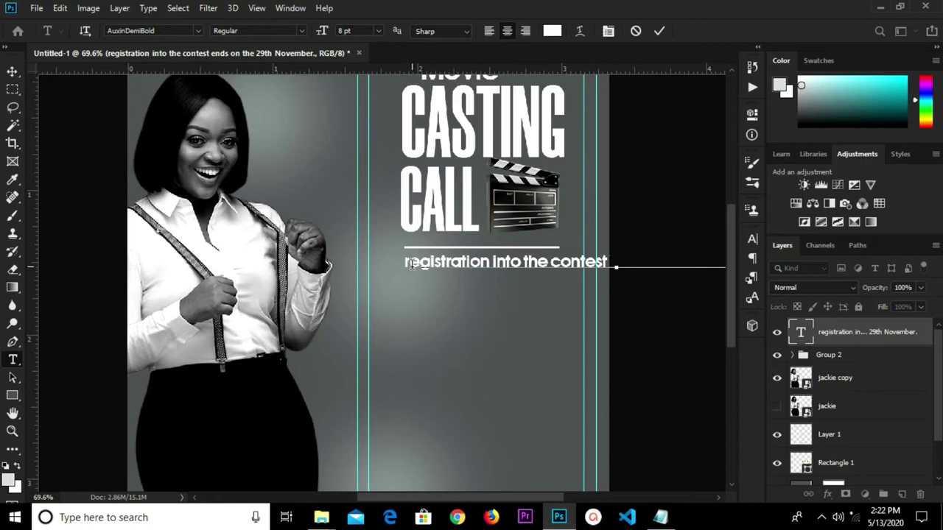
key(BackSpace)
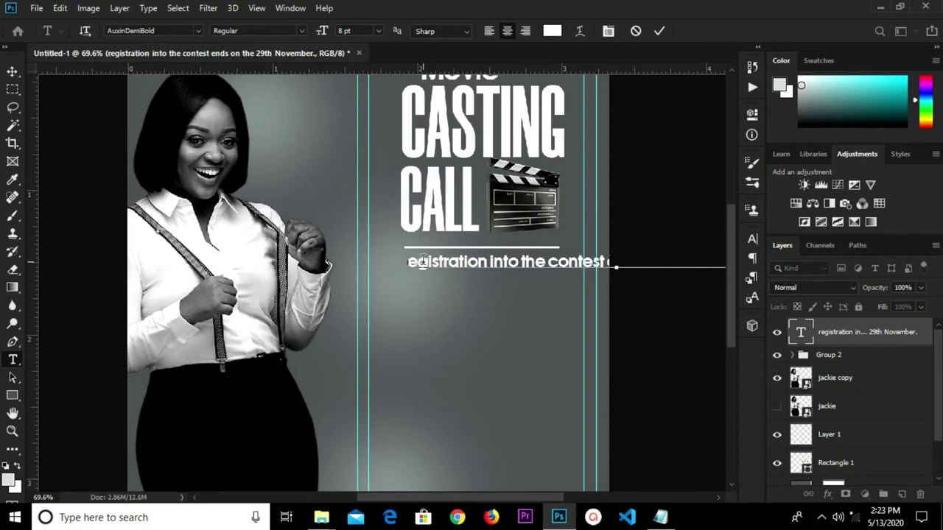
text(R)
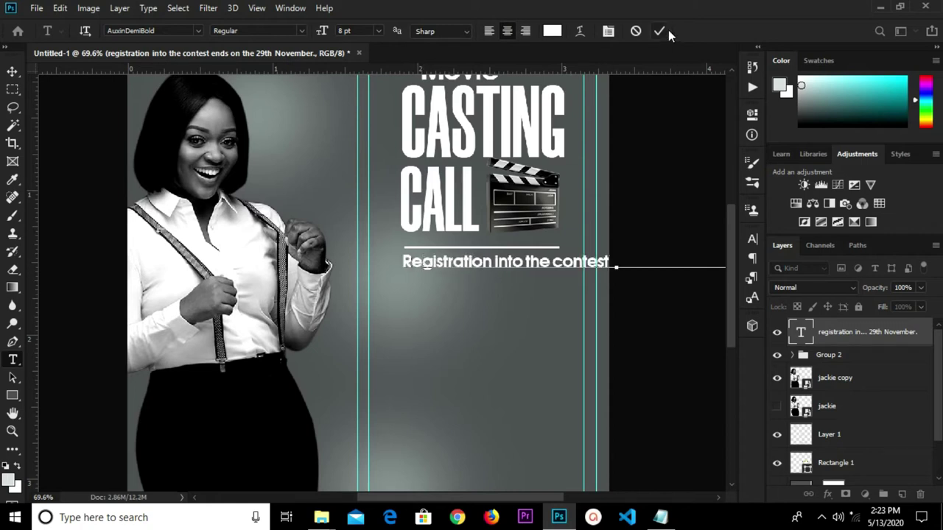
click(659, 31)
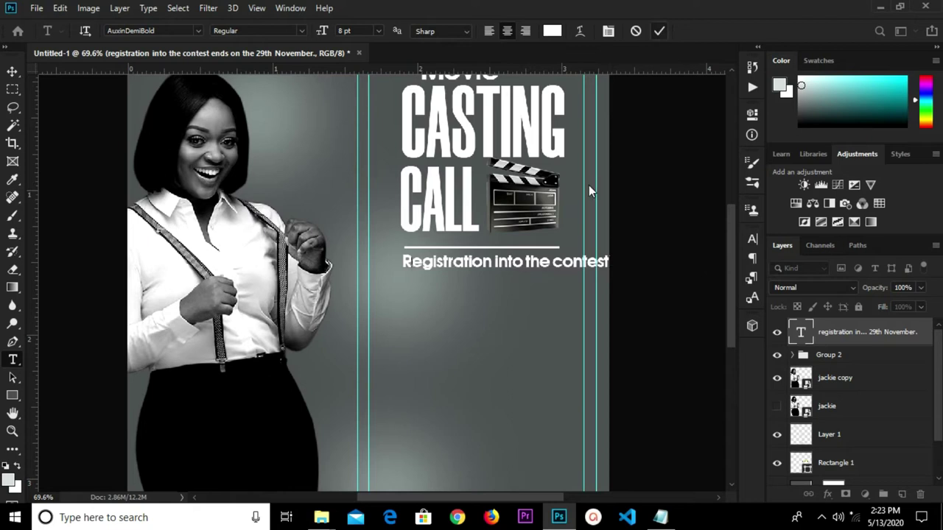
click(556, 261)
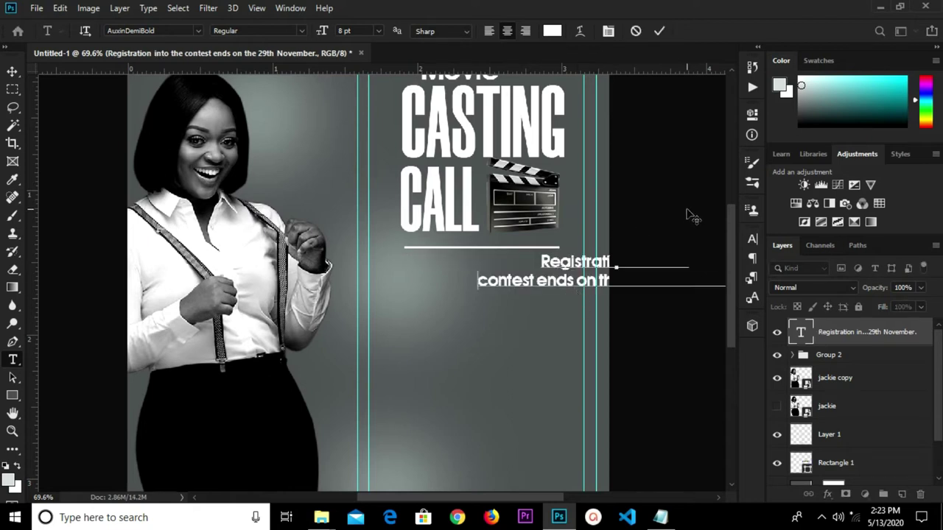
click(661, 31)
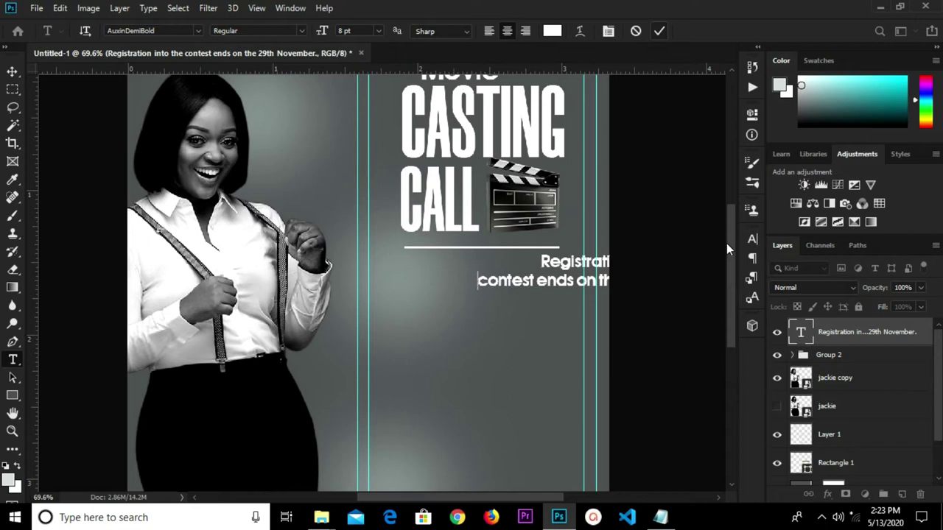
Left-align the deadline text in the Paragraph settings.
click(752, 238)
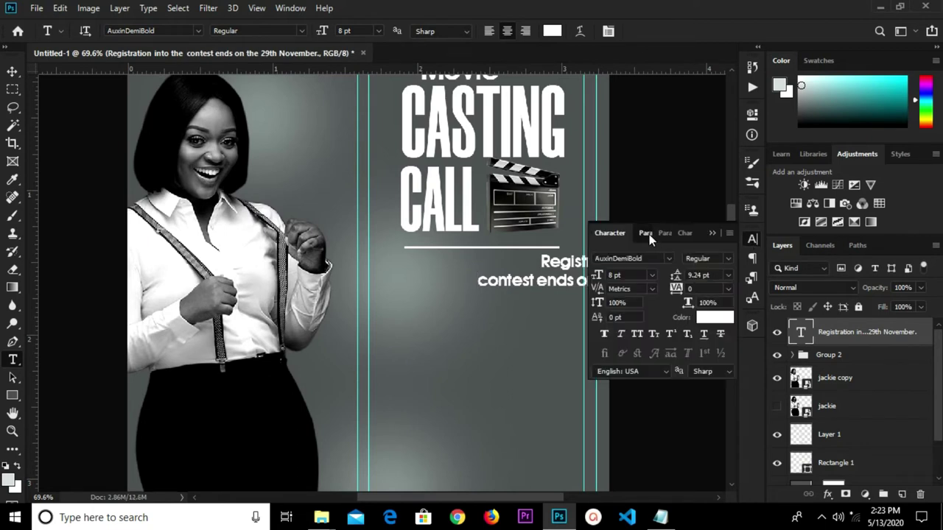
click(648, 234)
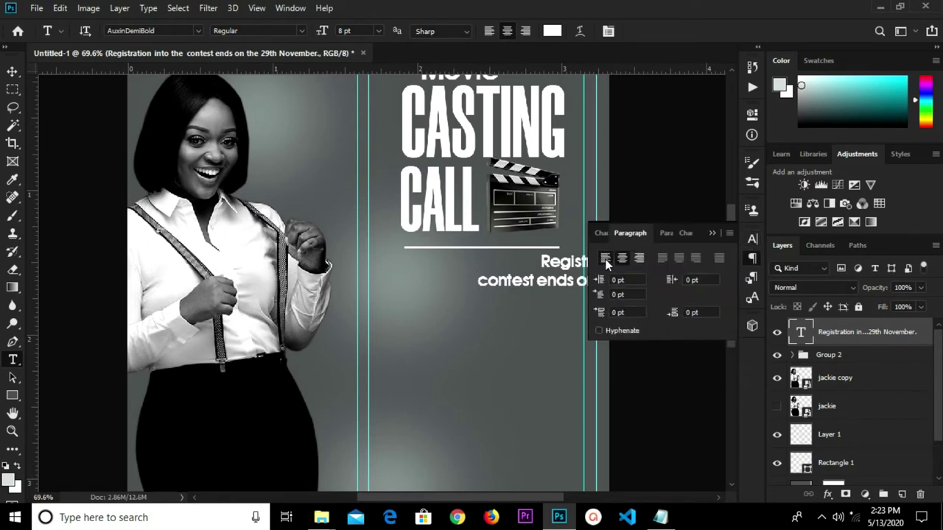
double_click(708, 232)
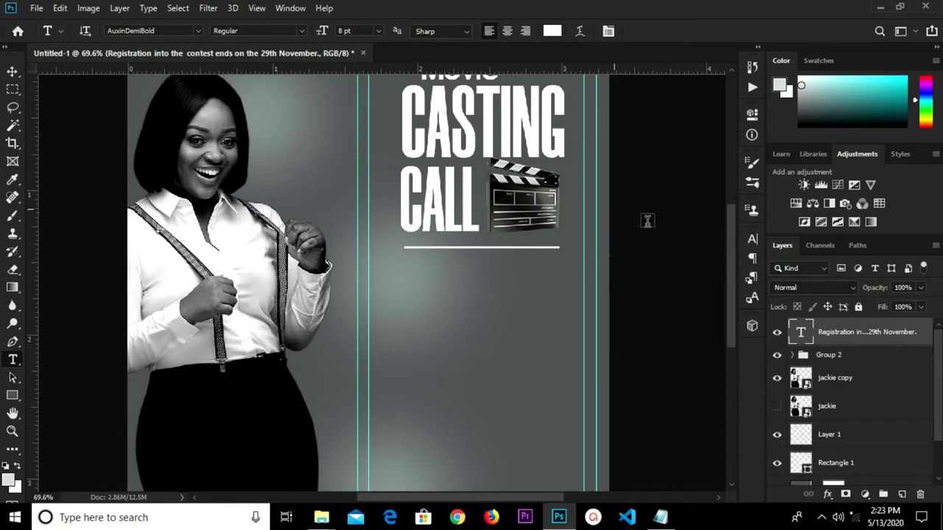
click(11, 72)
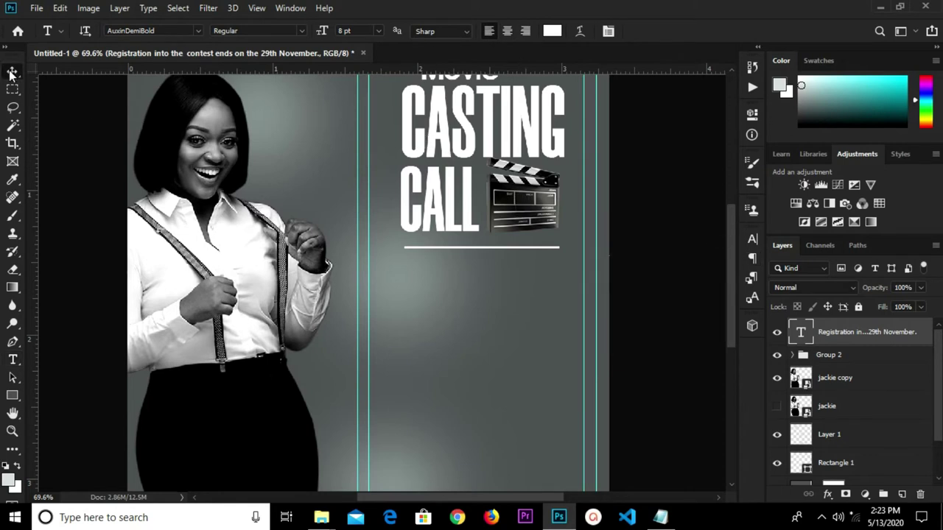
click(652, 265)
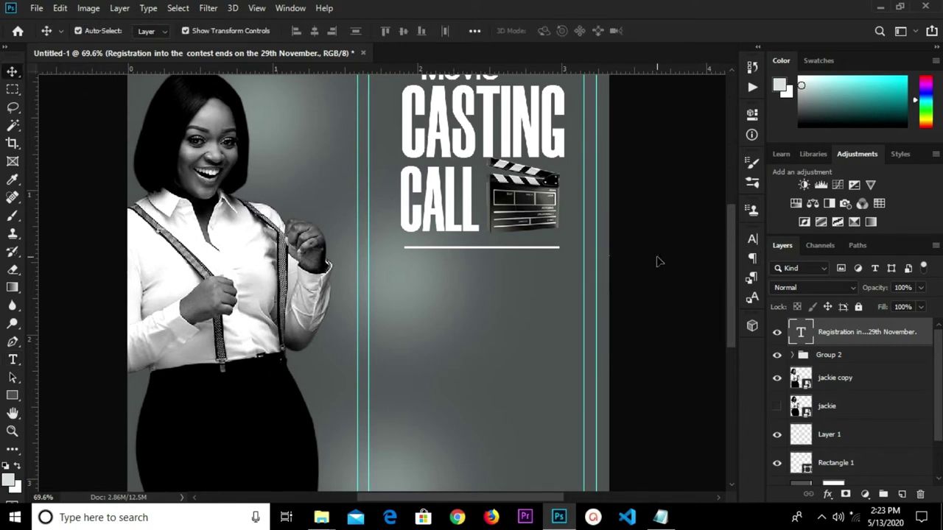
click(832, 335)
key(ctrl+t)
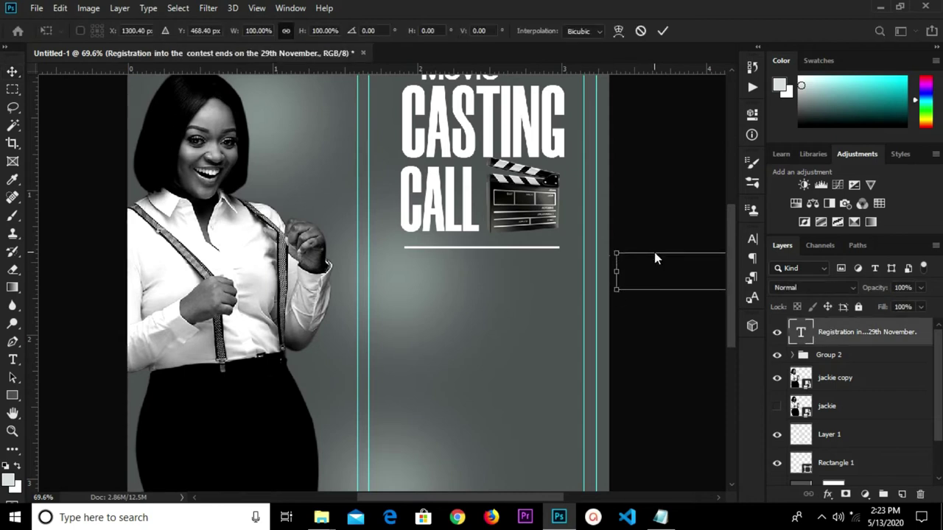
Move the deadline text back onto the poster beneath the CALL underline.
drag(659, 267, 498, 283)
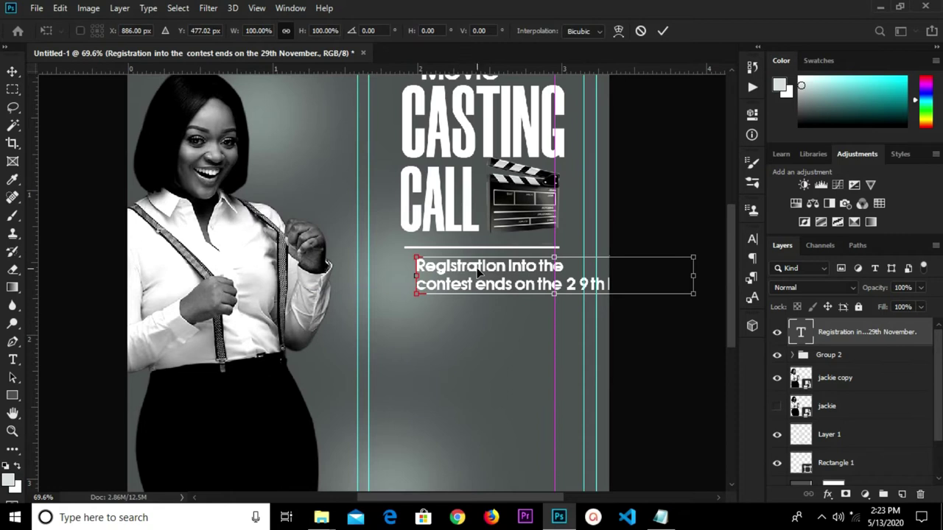
scroll(499, 283, up, 1)
scroll(498, 284, up, 1)
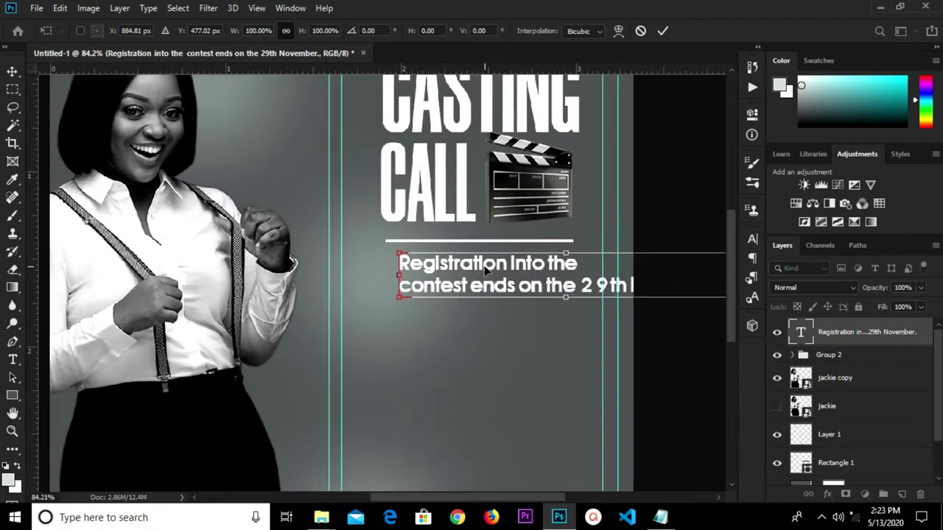
drag(488, 274, 472, 267)
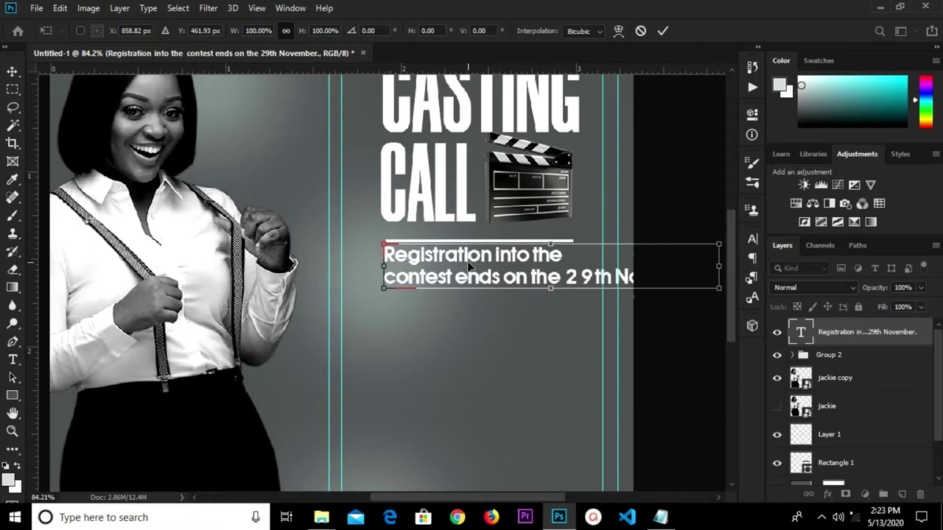
key(Return)
Break the deadline sentence so the date starts a new line.
key(t)
click(562, 274)
key(Return)
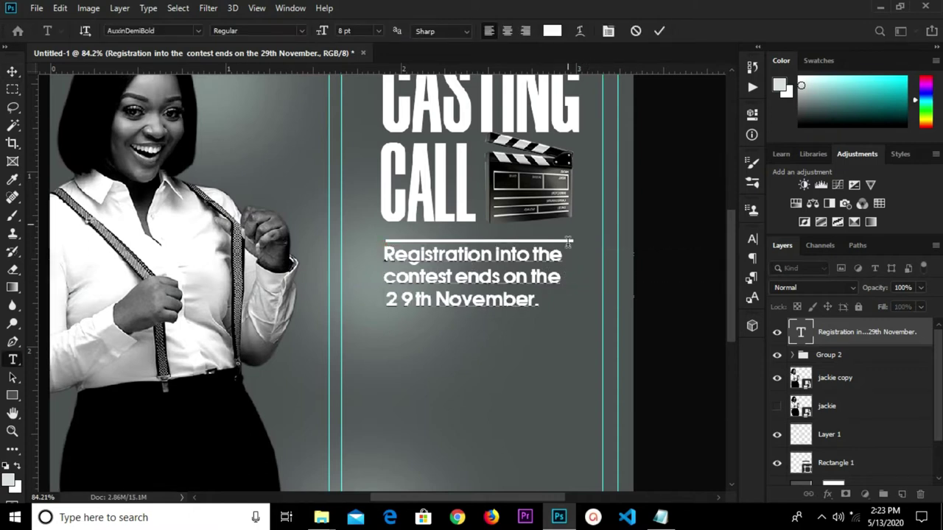
click(659, 31)
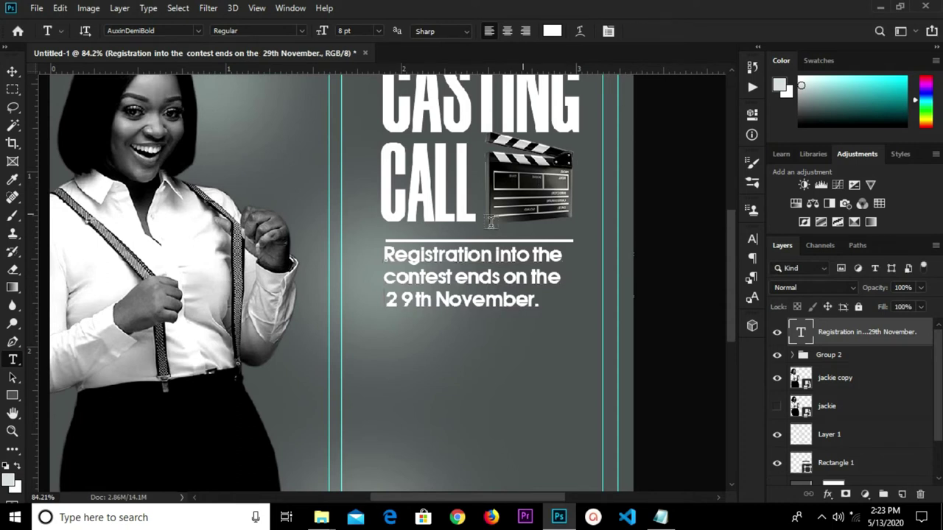
Nudge the deadline text slightly right to fit the right column.
click(13, 71)
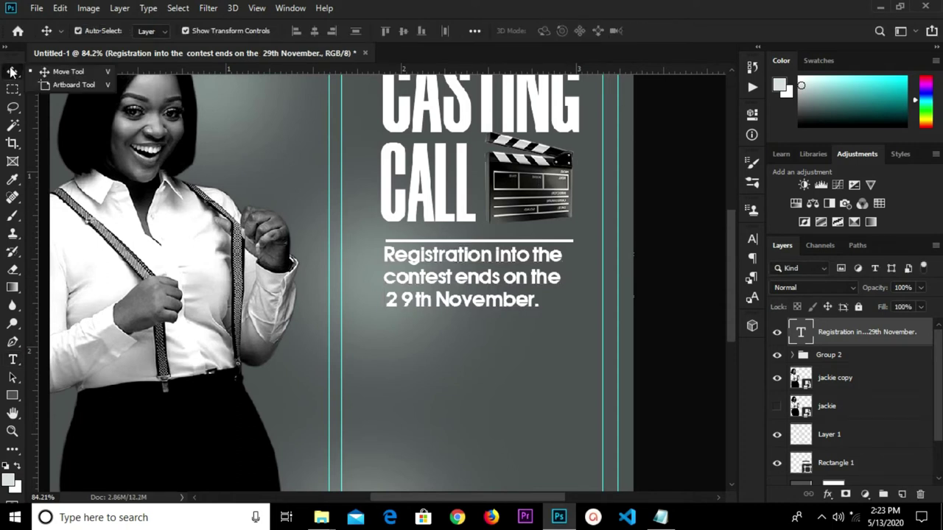
click(531, 343)
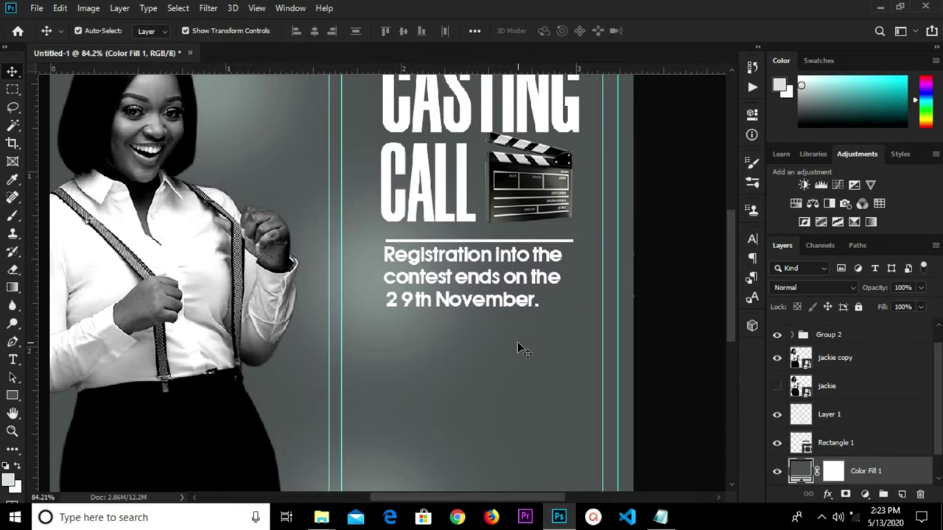
click(500, 262)
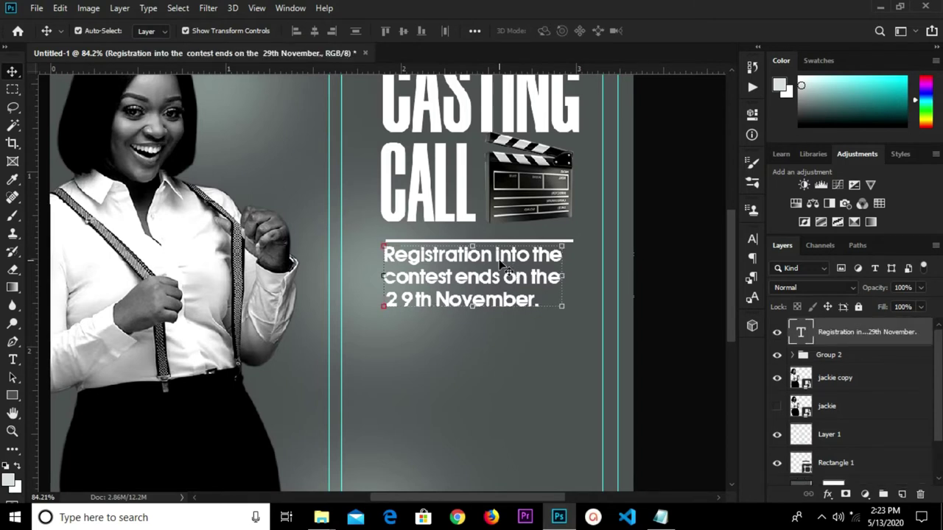
key(Right)
key(Right)
key(Right)
key(Right)
key(Right)
key(Right)
key(Right)
key(Right)
click(519, 370)
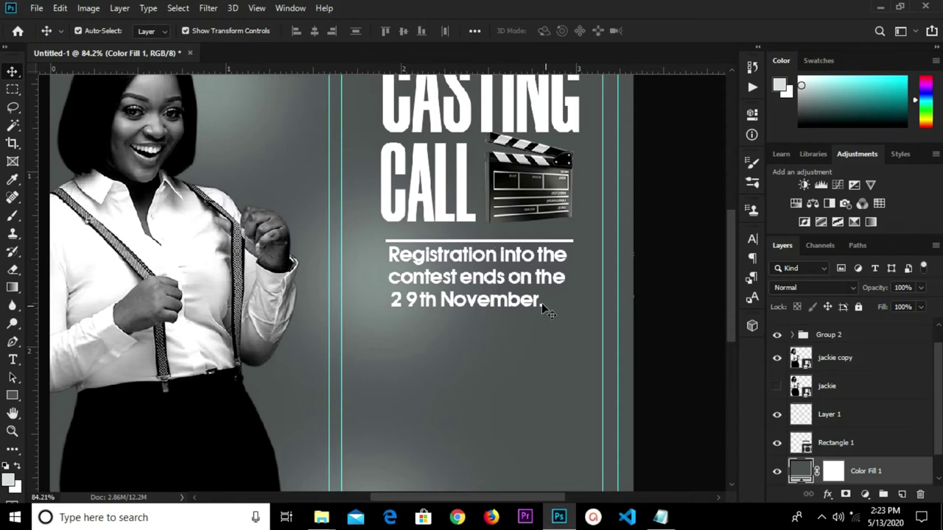
click(519, 313)
Add '2020' after 'November.' in the deadline text.
key(t)
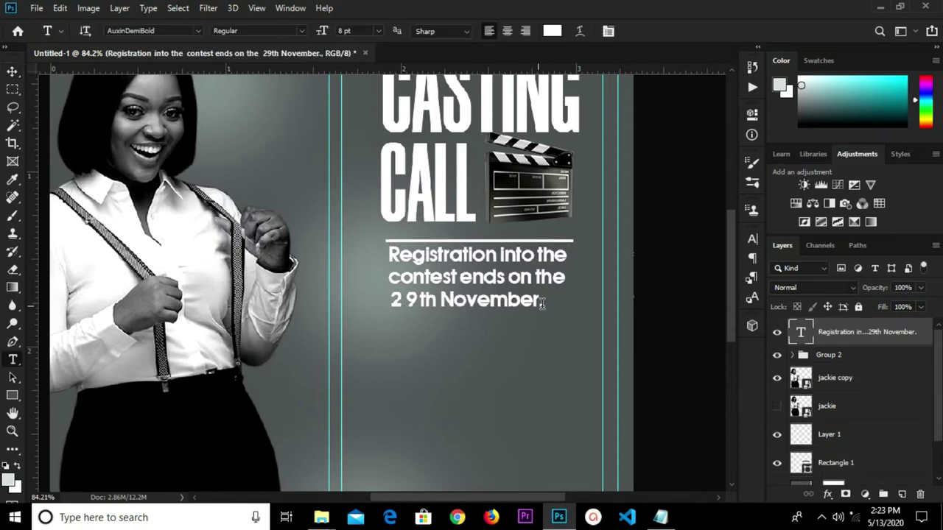
click(544, 301)
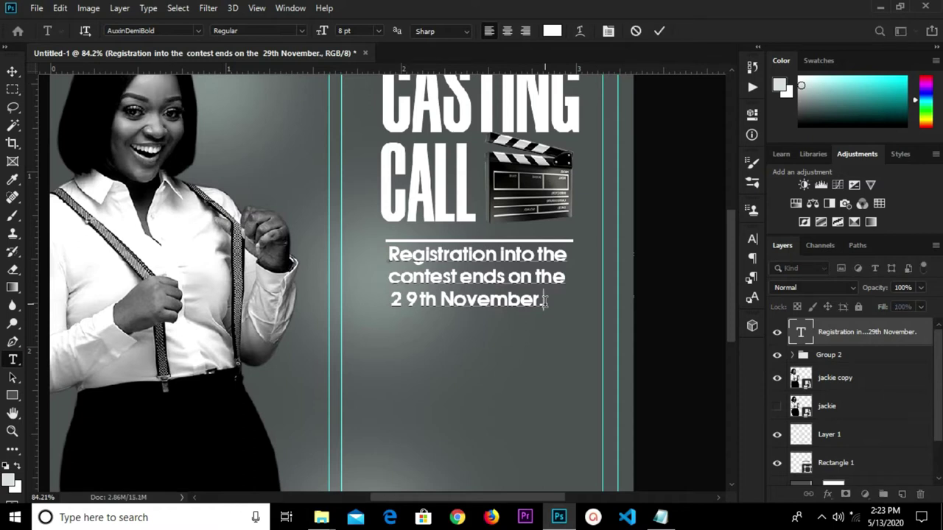
text(@)
key(BackSpace)
text(2020)
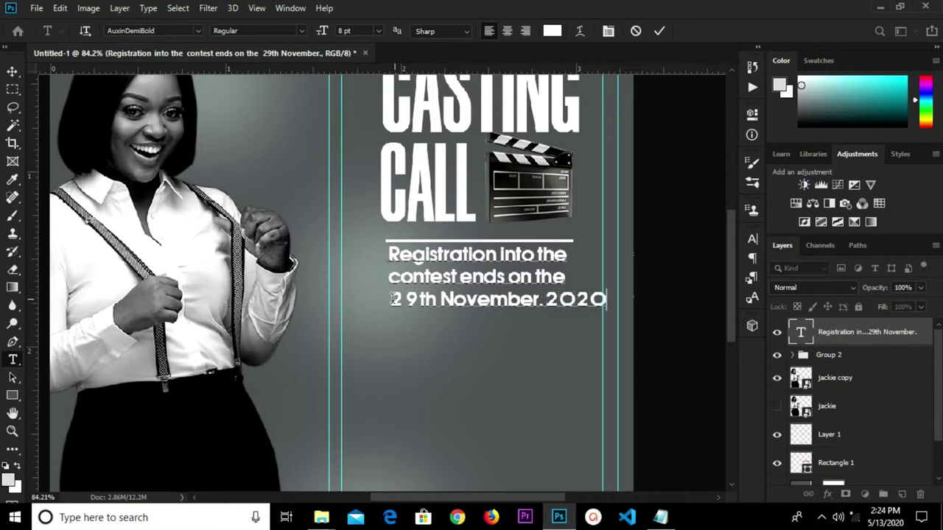
Set the date line '29th November. 2020' to 7 pt in the Character panel.
mouse_move(390, 299)
mouse_down()
mouse_move(566, 289)
mouse_move(605, 299)
mouse_up()
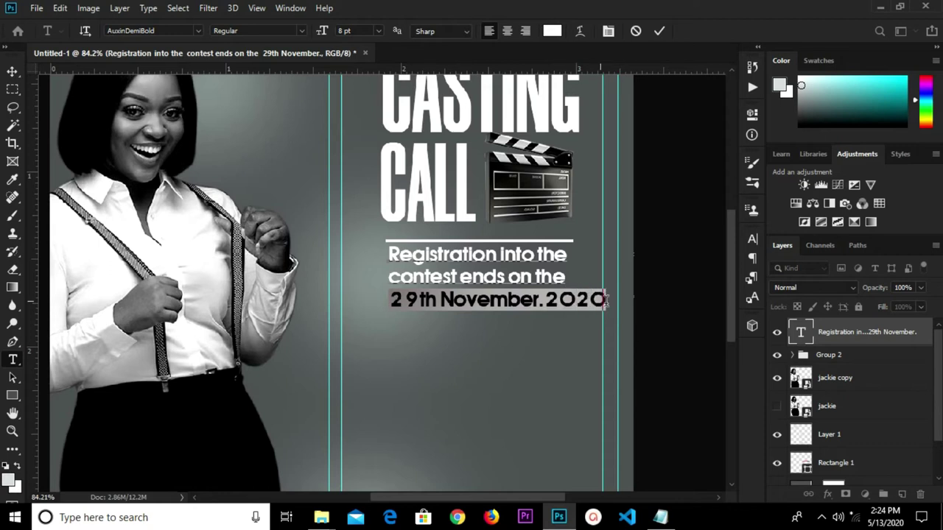
click(751, 243)
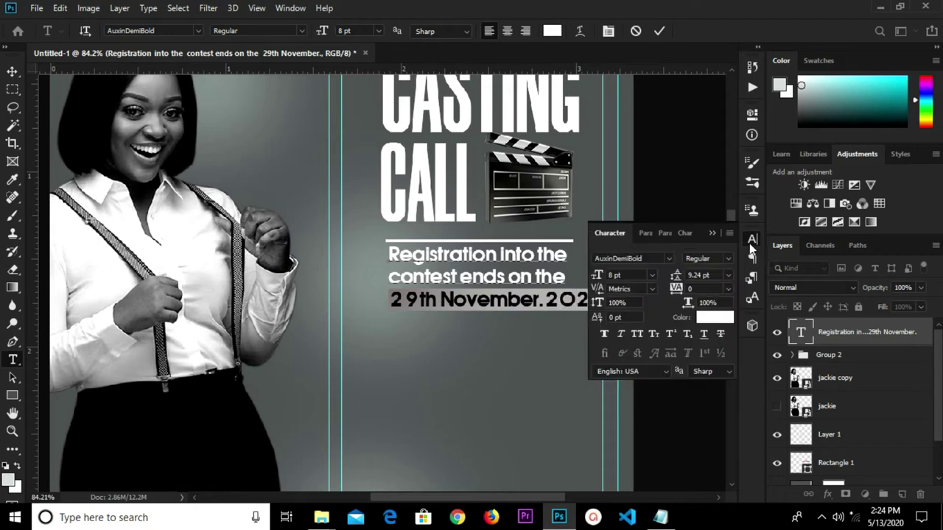
click(651, 274)
click(633, 304)
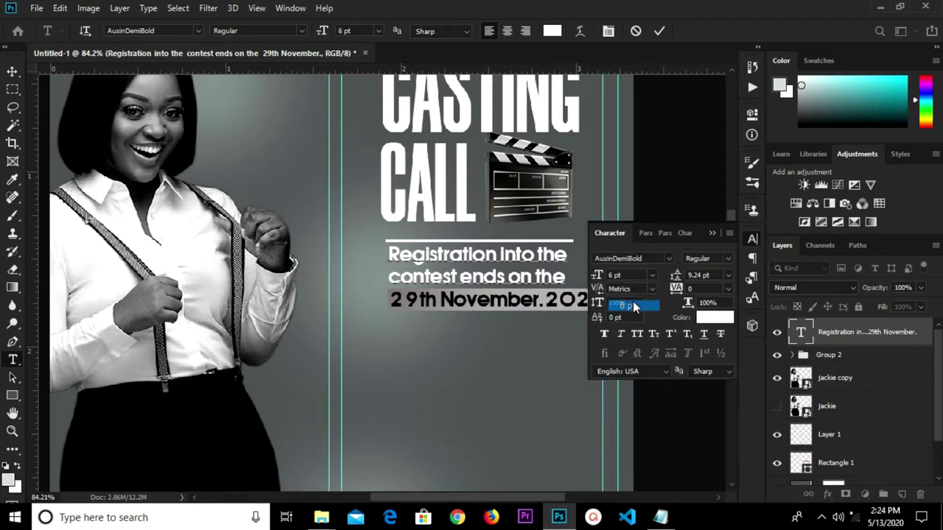
click(631, 275)
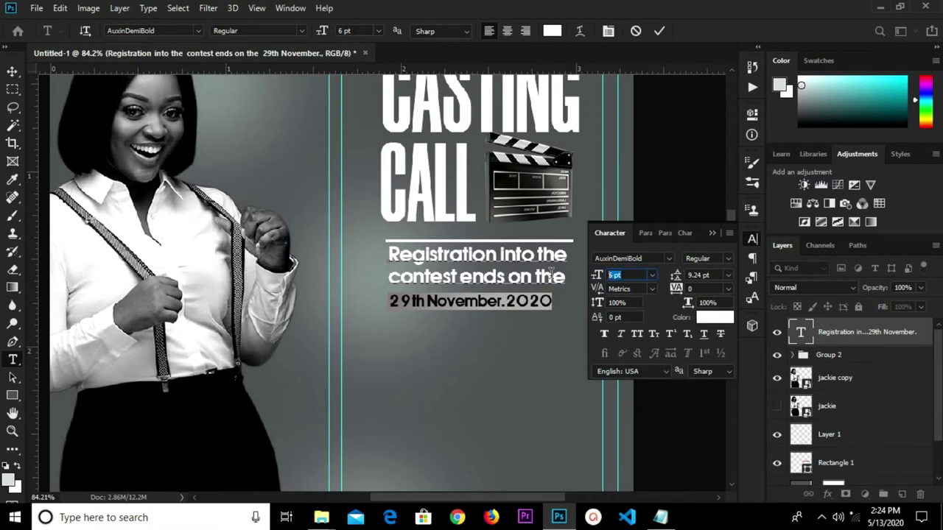
text(7)
key(Return)
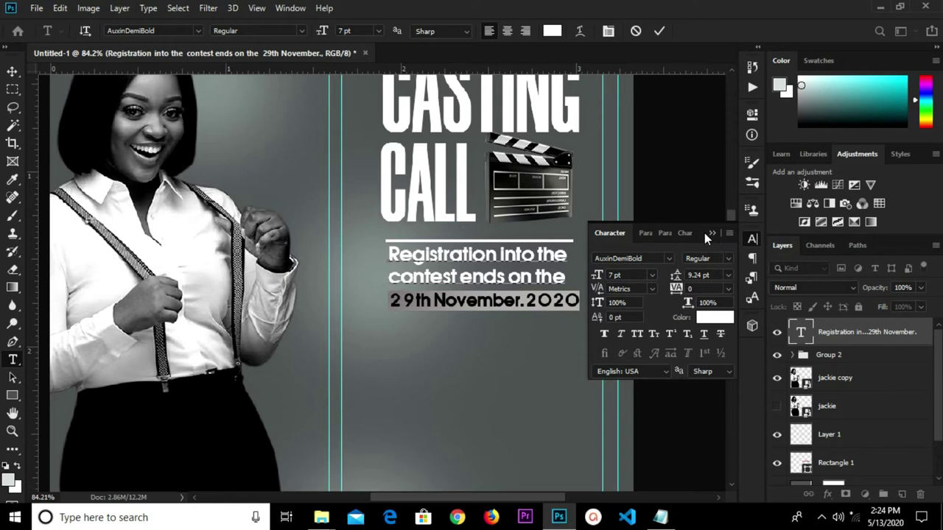
click(712, 234)
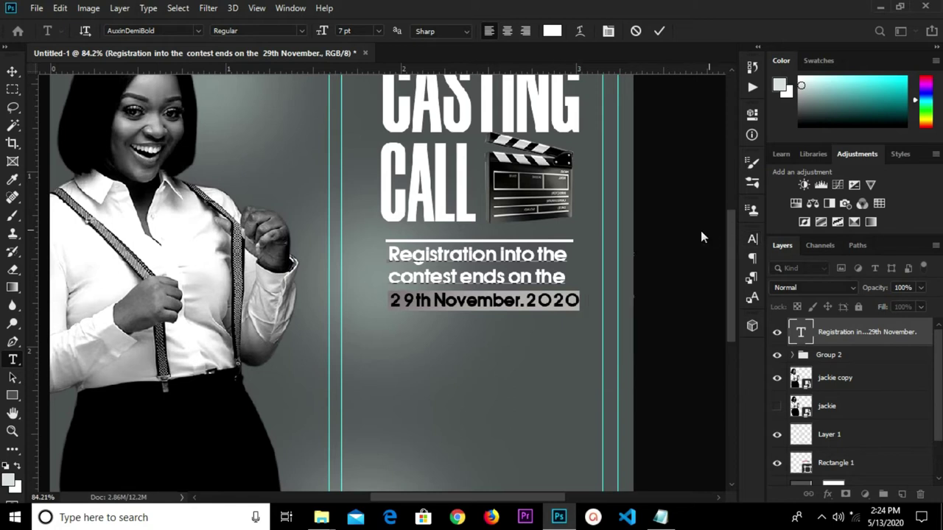
Commit the date edit and discard an accidental empty text layer.
click(547, 302)
click(549, 302)
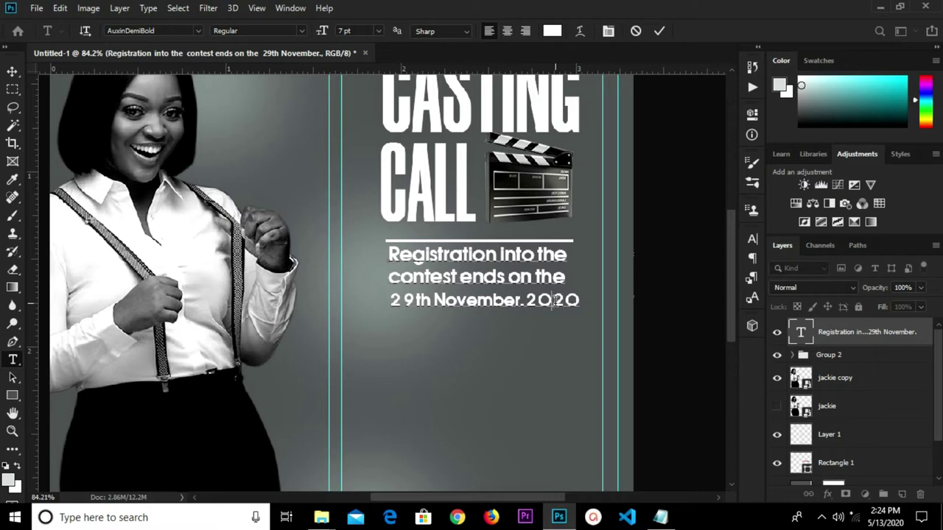
click(657, 32)
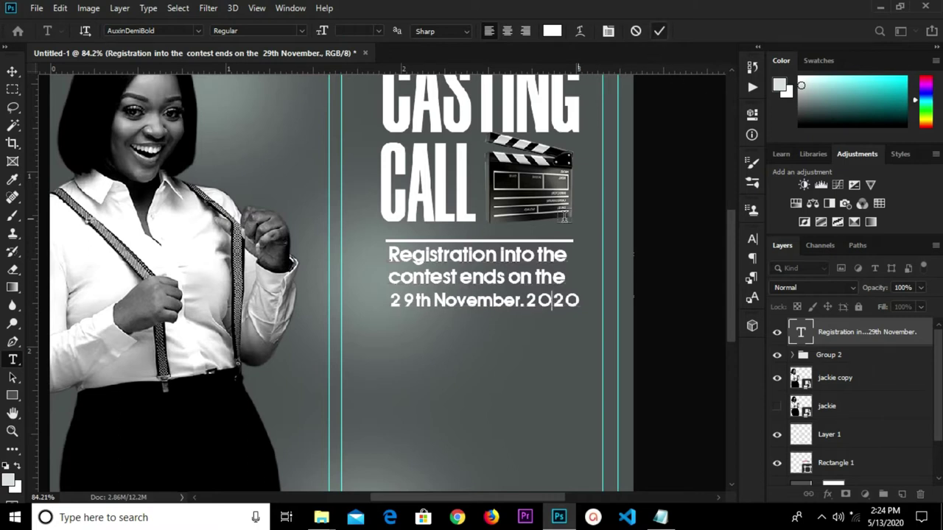
click(441, 272)
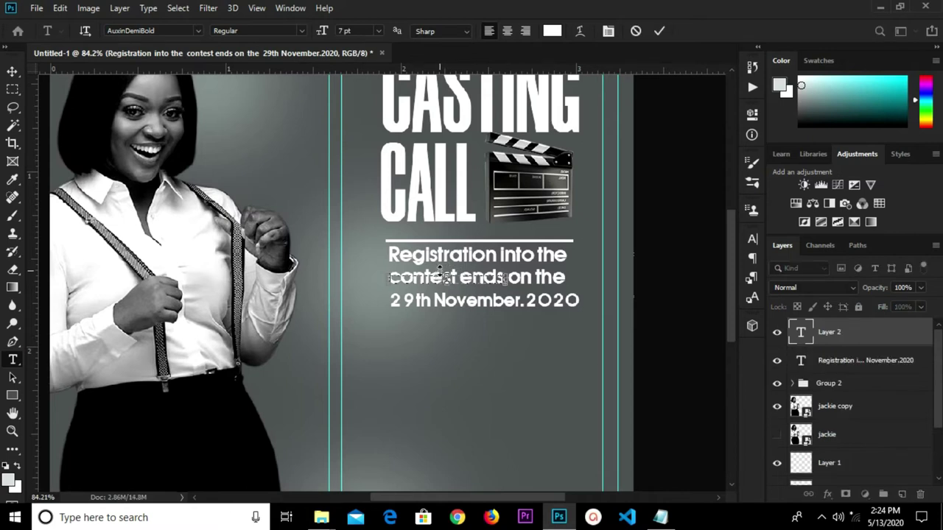
click(659, 31)
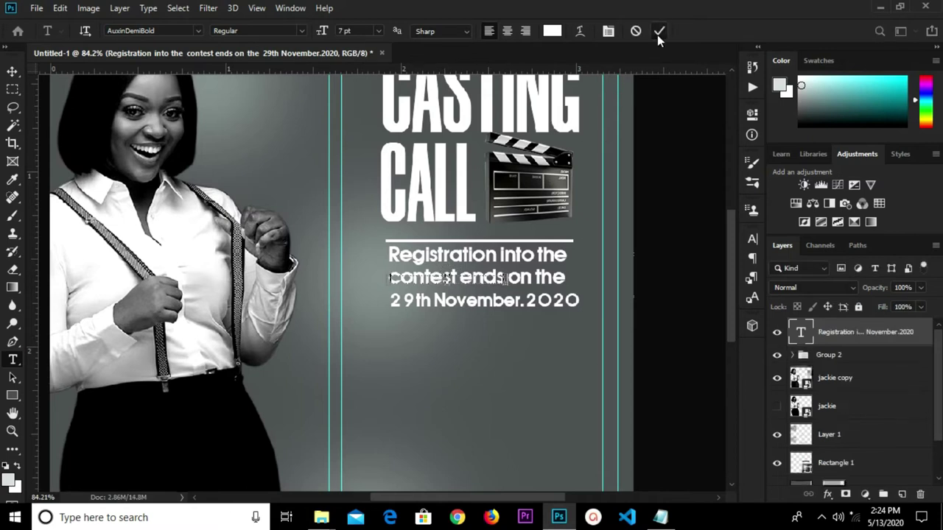
click(13, 71)
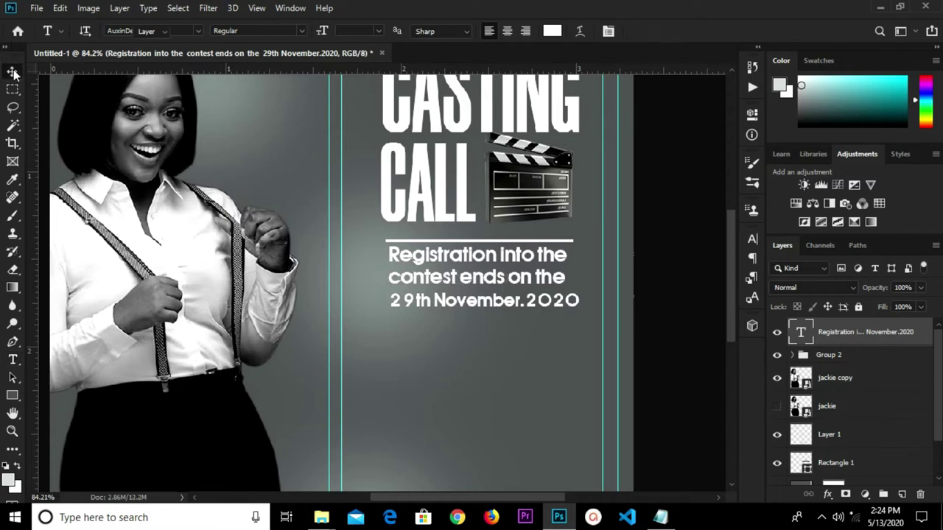
Select the registration text and check its character settings.
click(592, 224)
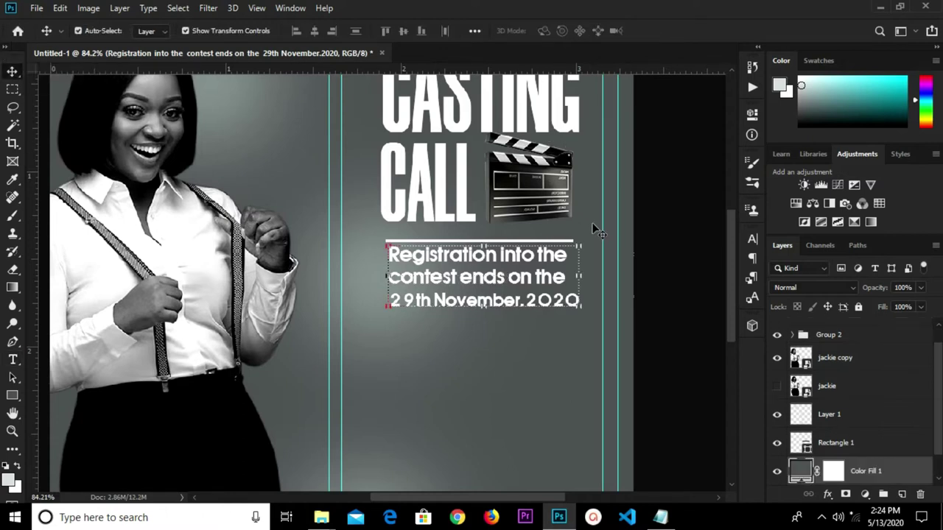
click(524, 282)
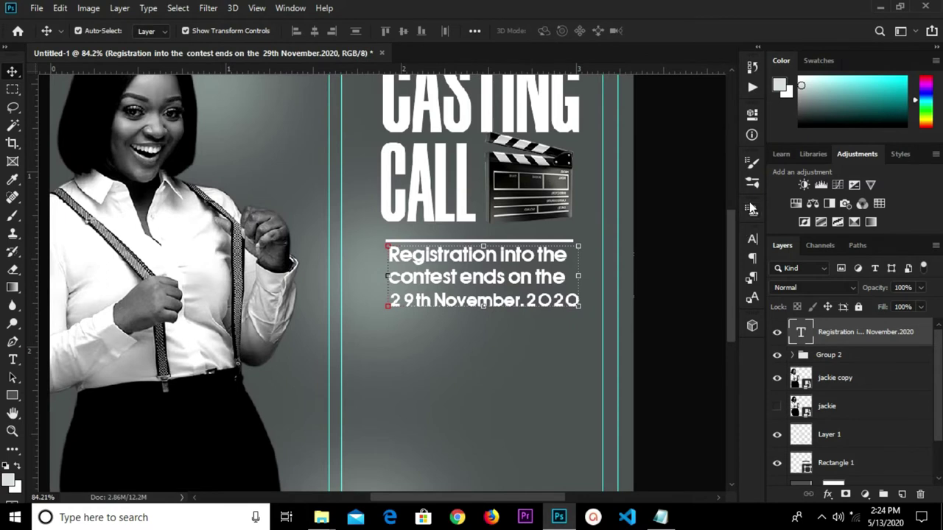
click(752, 240)
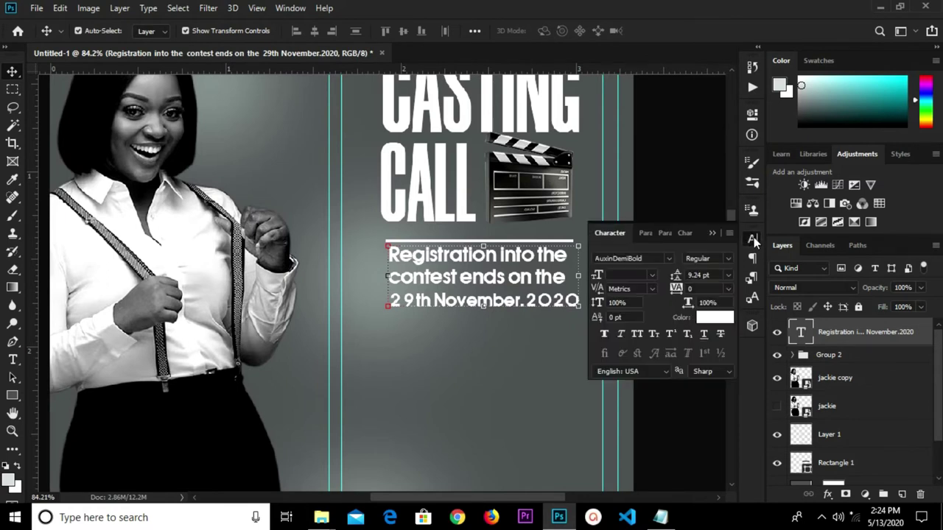
click(710, 234)
click(596, 219)
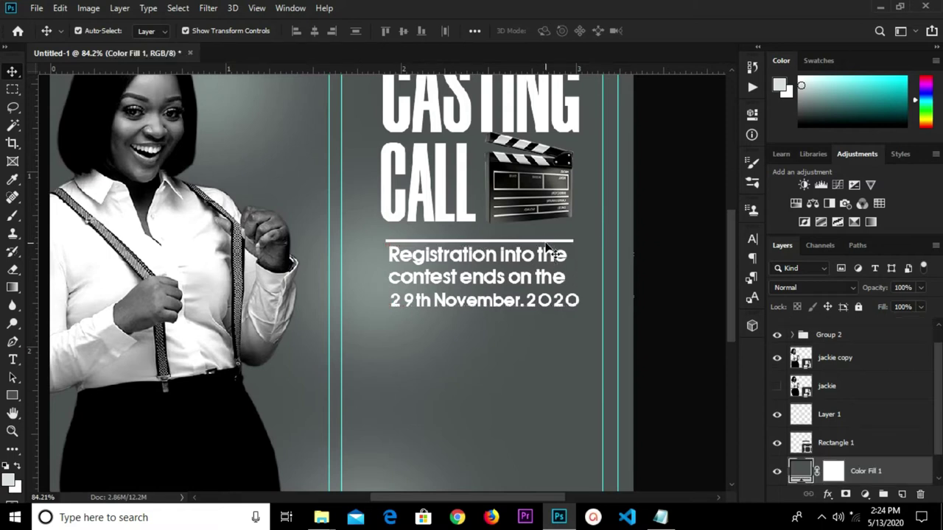
scroll(548, 245, up, 2)
Alt-drag a copy of the white line (Rectangle 1) to just under the date.
click(546, 243)
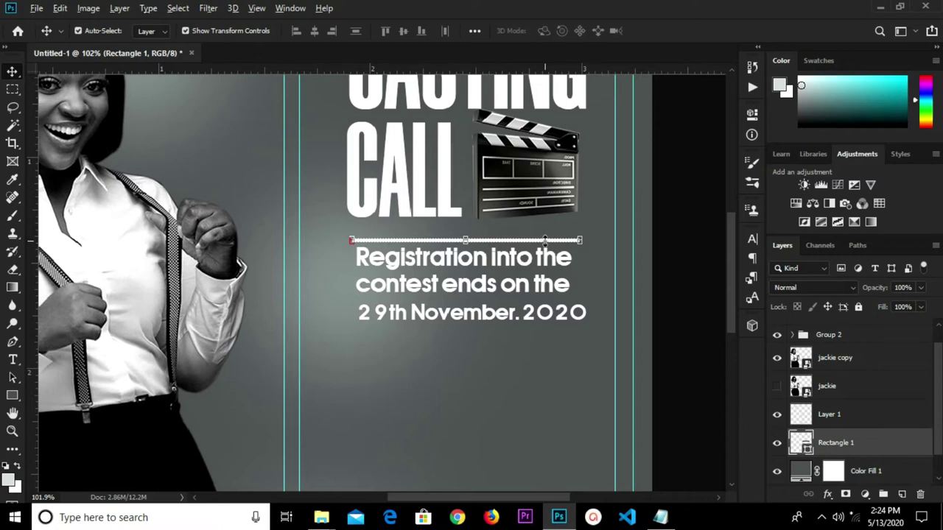
drag(547, 245, 537, 337)
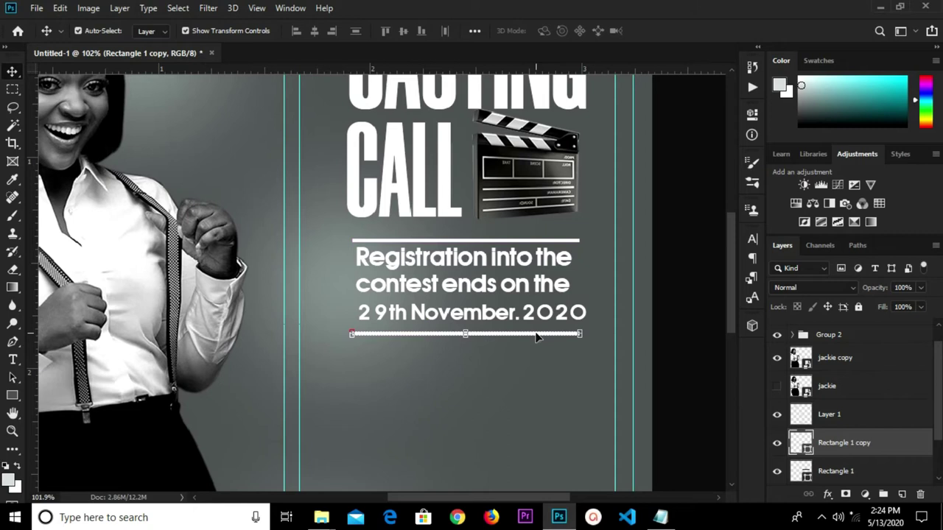
drag(536, 337, 537, 334)
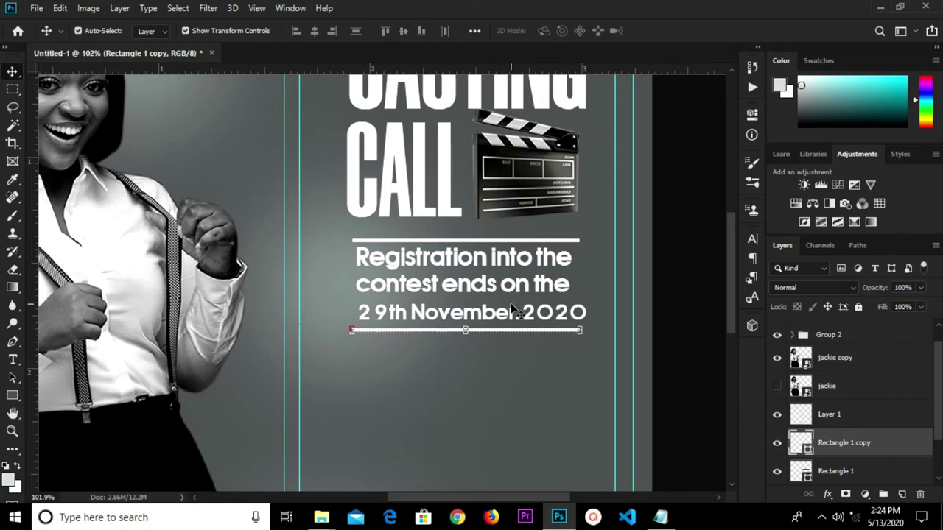
click(515, 309)
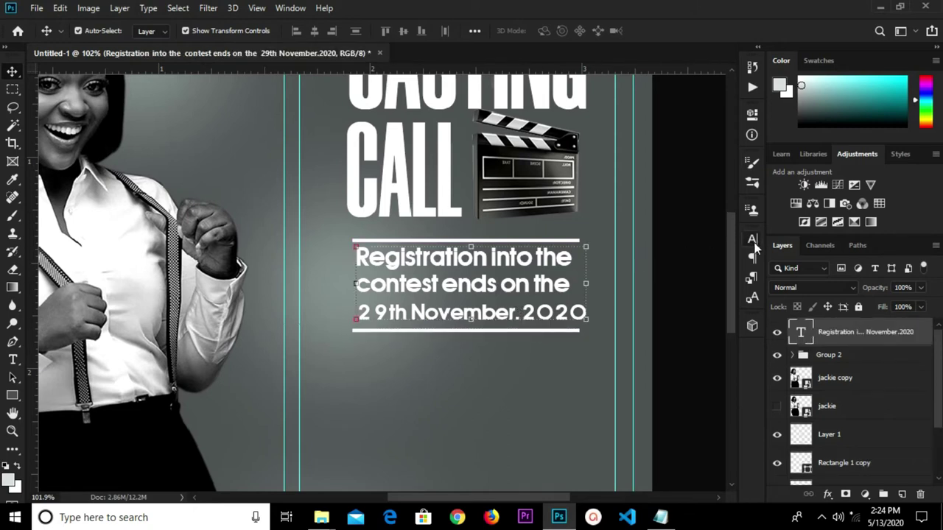
Centre-align the registration text and position it between the two white lines.
click(751, 239)
click(644, 234)
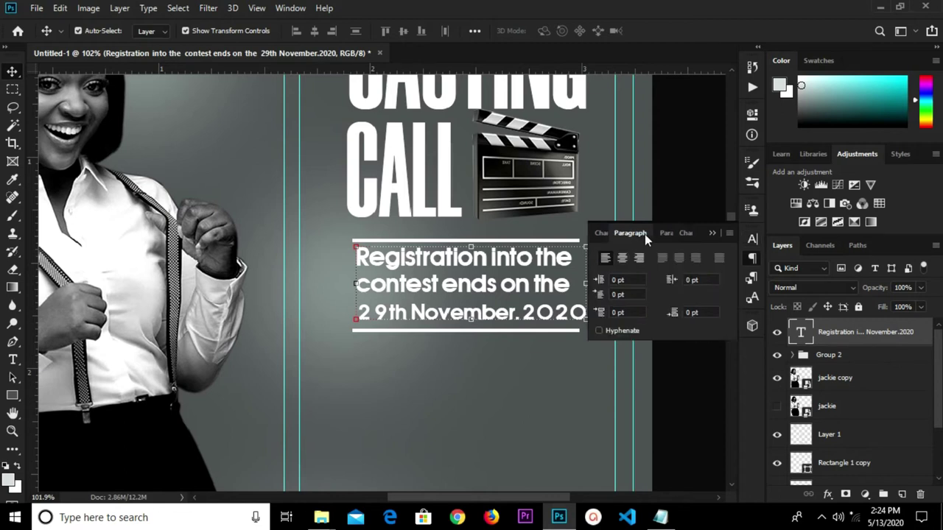
click(624, 259)
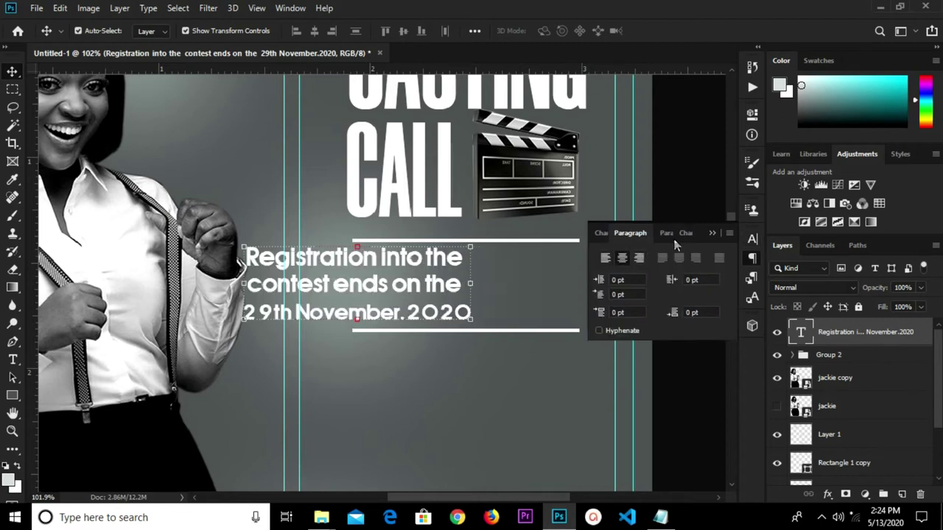
click(705, 233)
drag(375, 289, 469, 291)
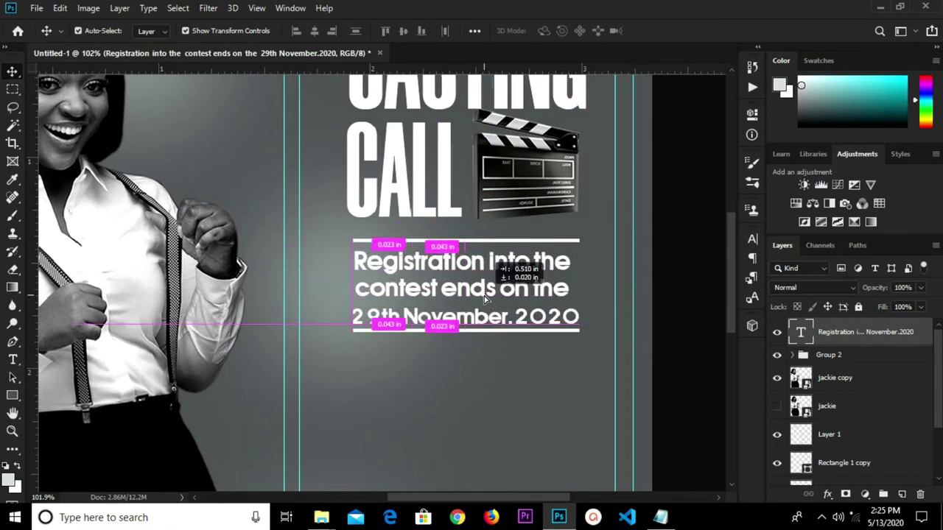
drag(468, 291, 507, 298)
click(523, 382)
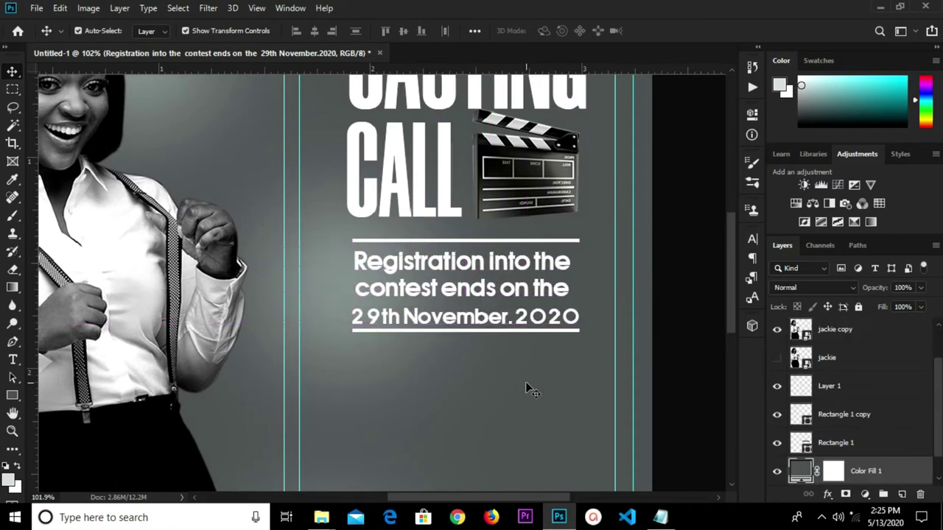
click(475, 294)
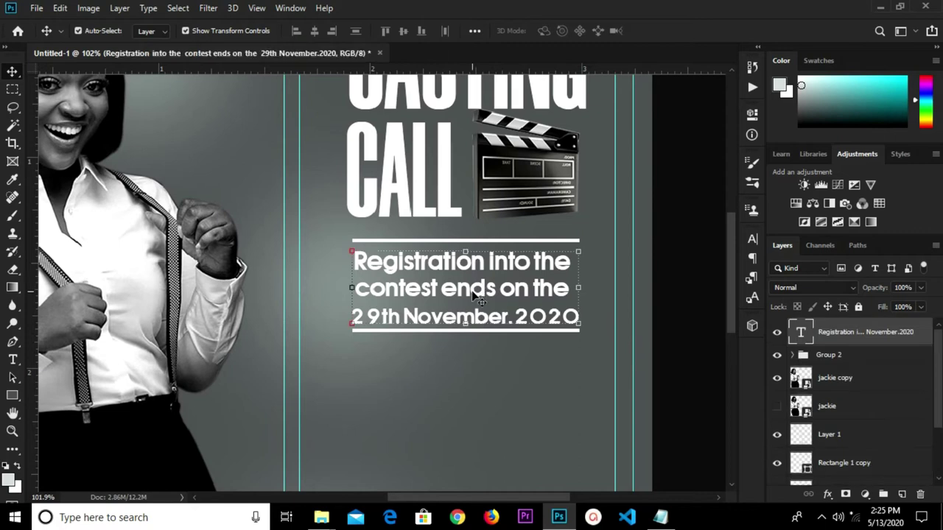
drag(474, 296, 473, 293)
click(472, 424)
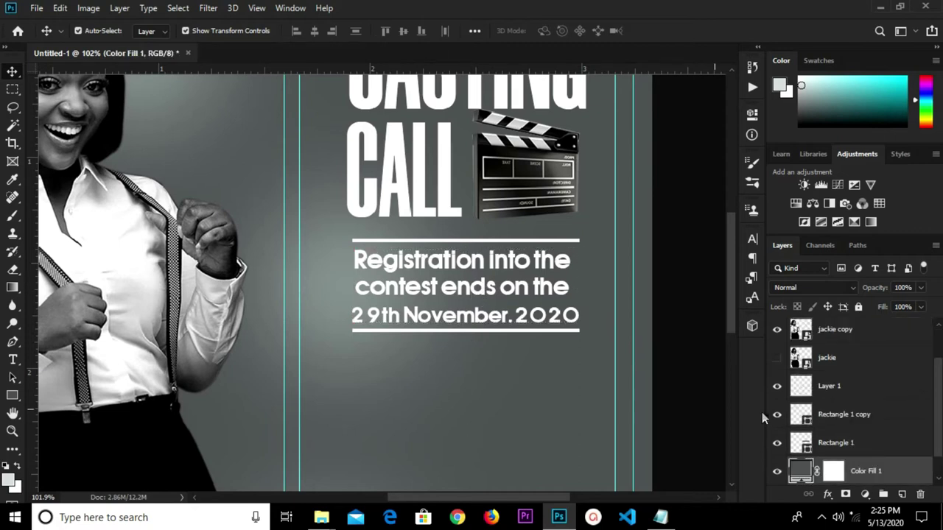
Group the text and both white lines as Group 3 and nudge it up.
click(865, 446)
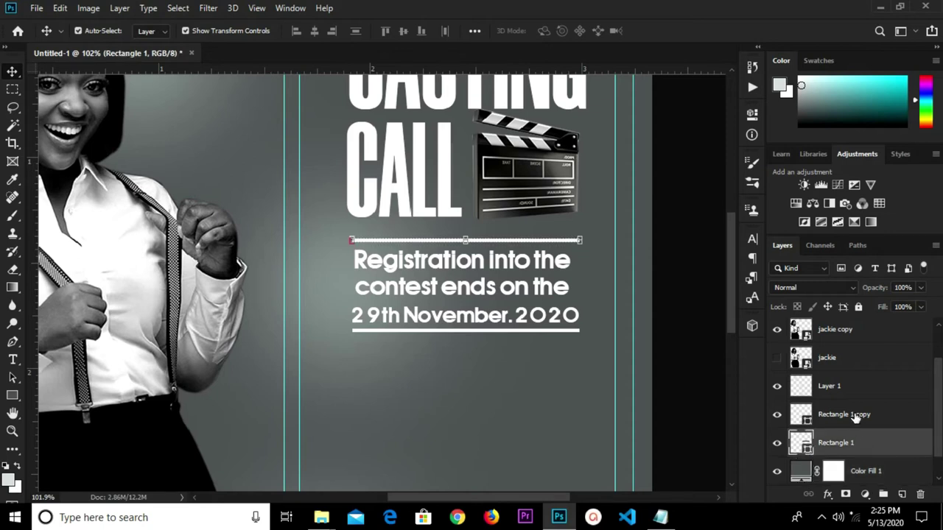
shift+click(856, 416)
scroll(938, 431, up, 2)
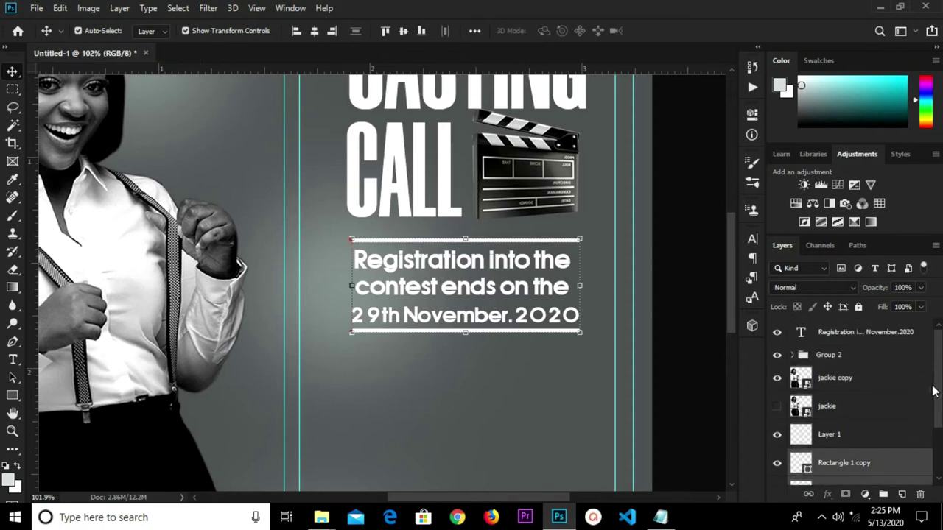
ctrl+click(857, 332)
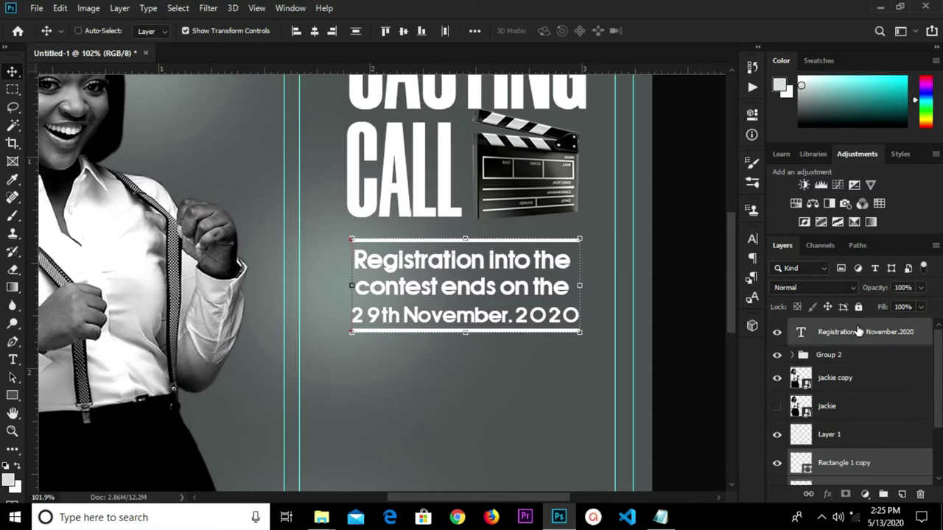
key(ctrl+g)
click(775, 328)
click(775, 328)
key(Up)
key(Up)
key(Up)
key(Up)
key(Up)
key(Up)
key(Up)
key(Up)
key(Up)
key(Up)
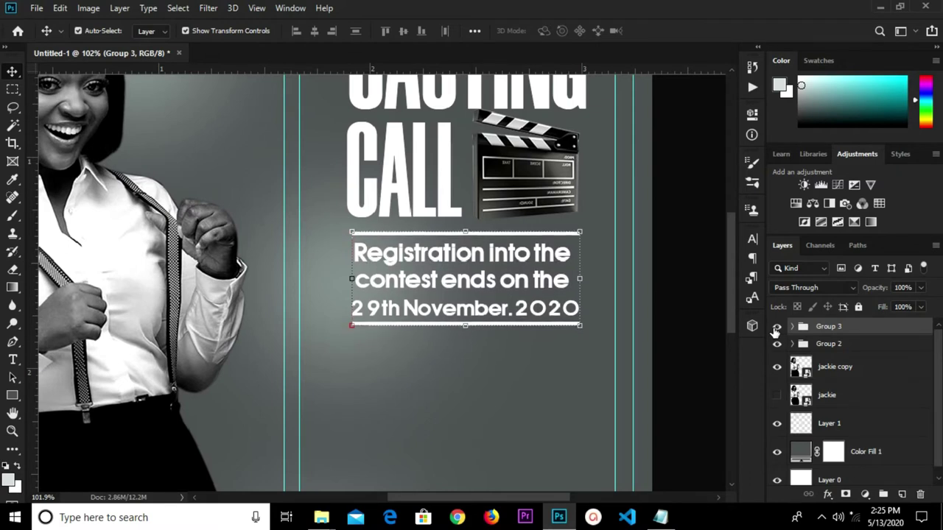
click(482, 399)
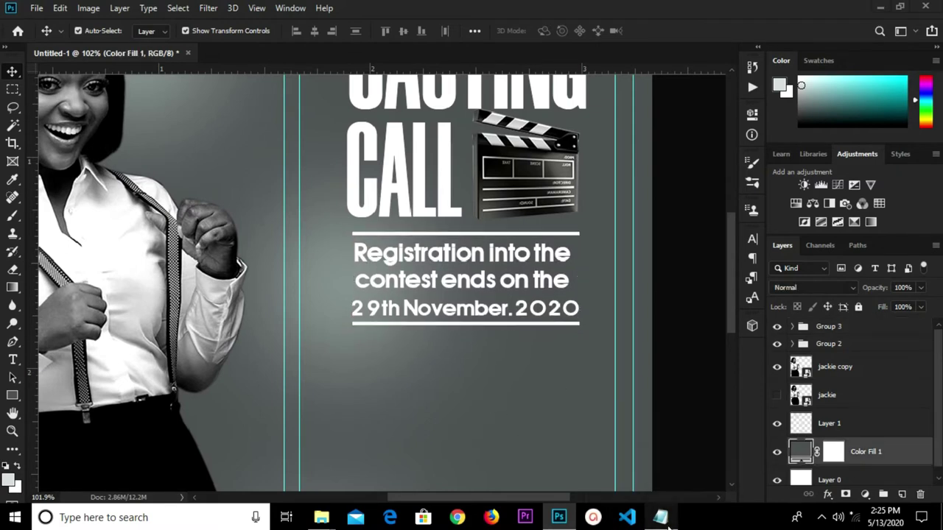
Copy 'in search of background actors' from Notepad and paste it as new flyer text.
click(660, 517)
drag(107, 192, 310, 188)
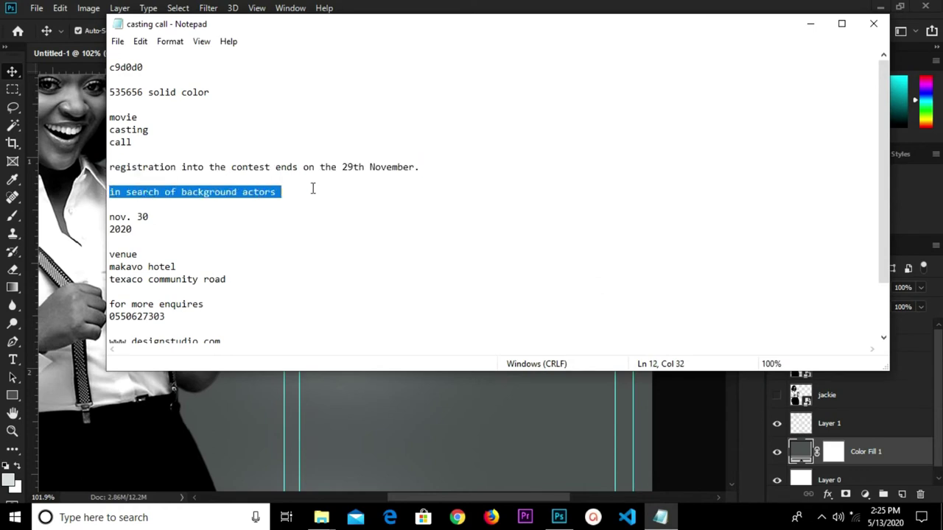
click(413, 439)
key(t)
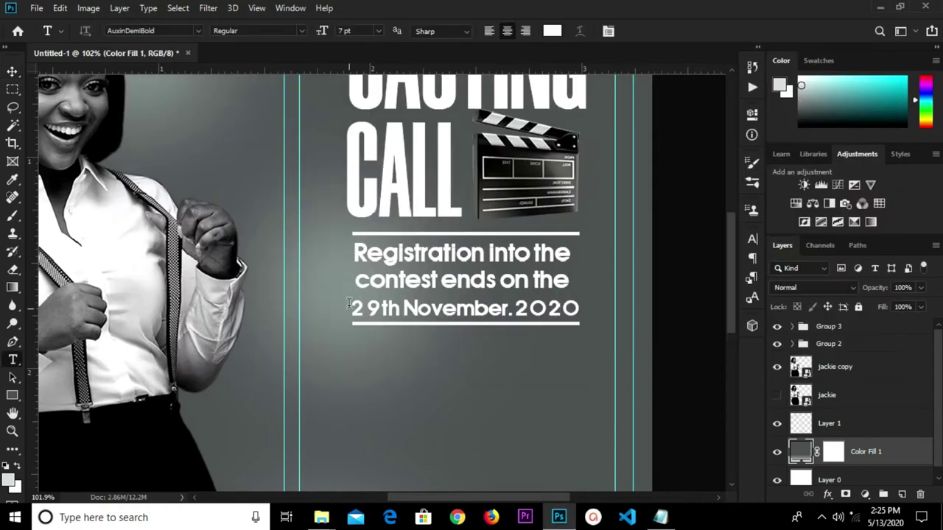
click(349, 366)
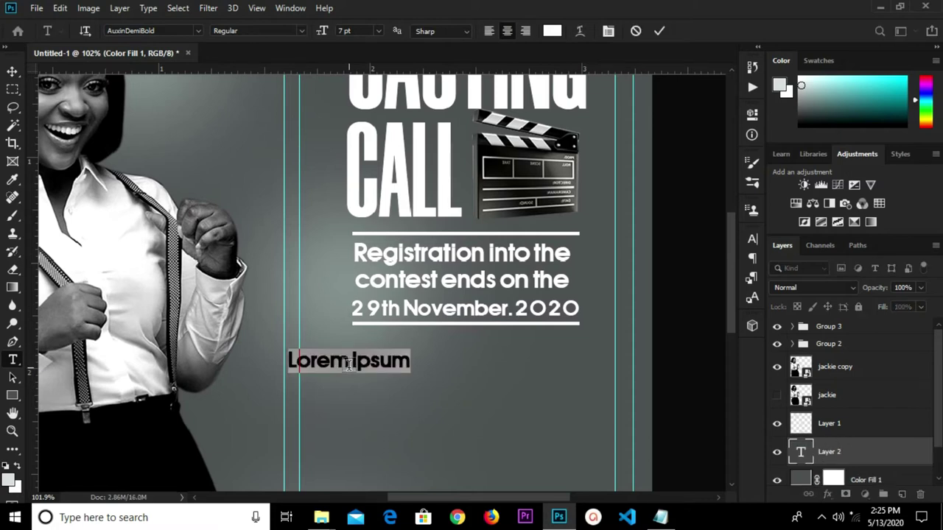
key(ctrl+v)
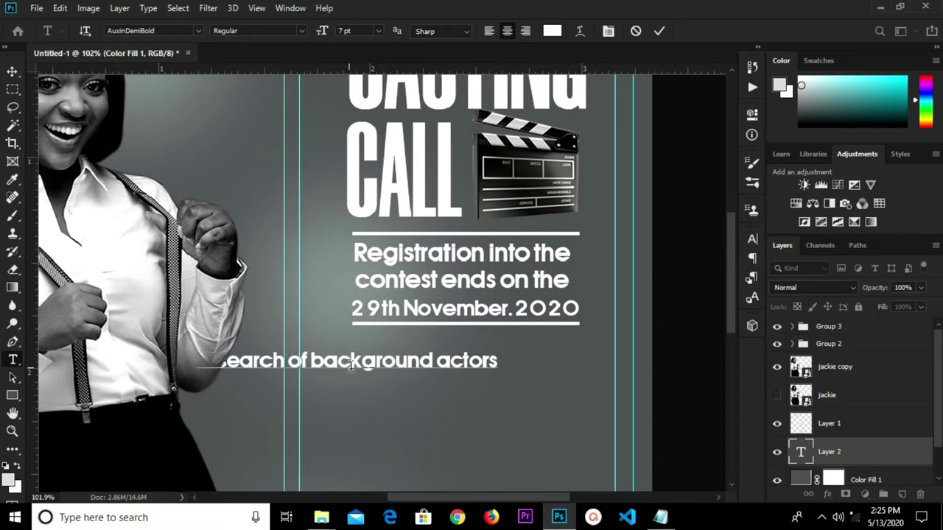
click(659, 31)
Hide the Layer 1 lighting glow and move the subtext under the date.
key(v)
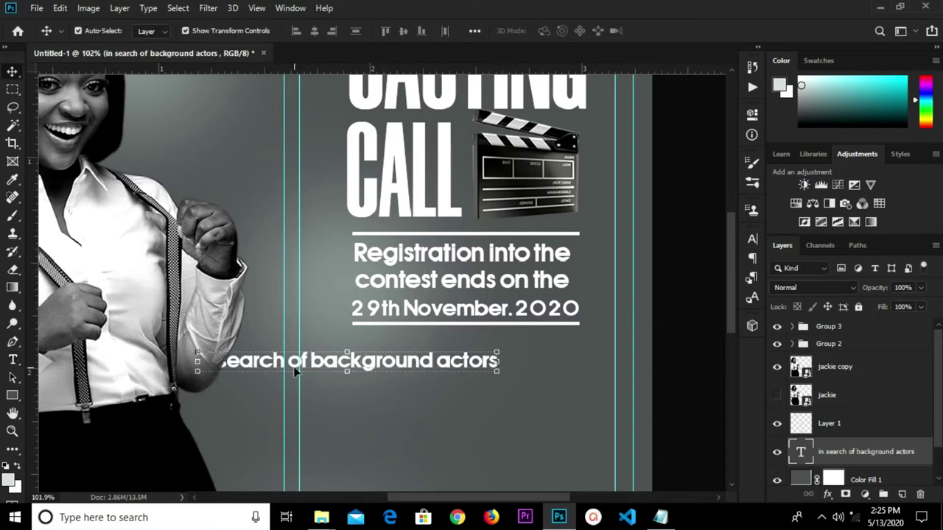
click(335, 363)
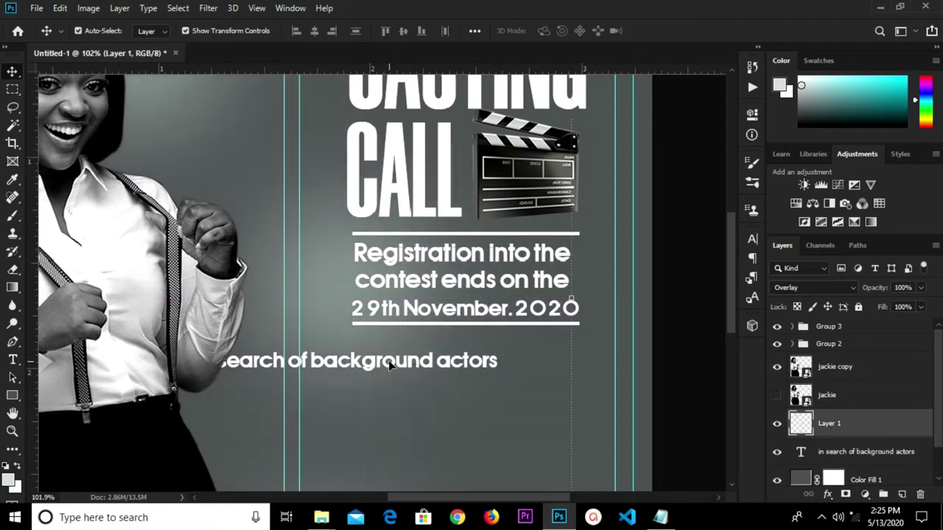
click(860, 450)
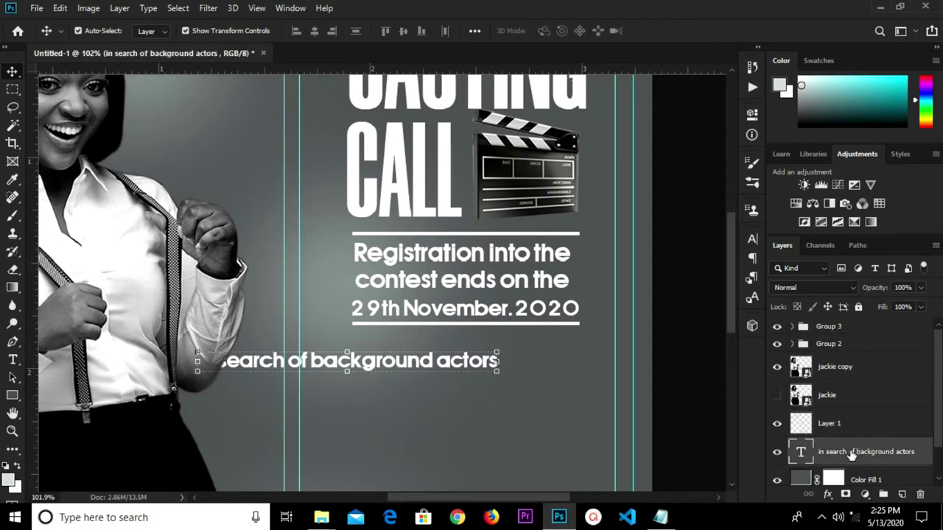
click(777, 424)
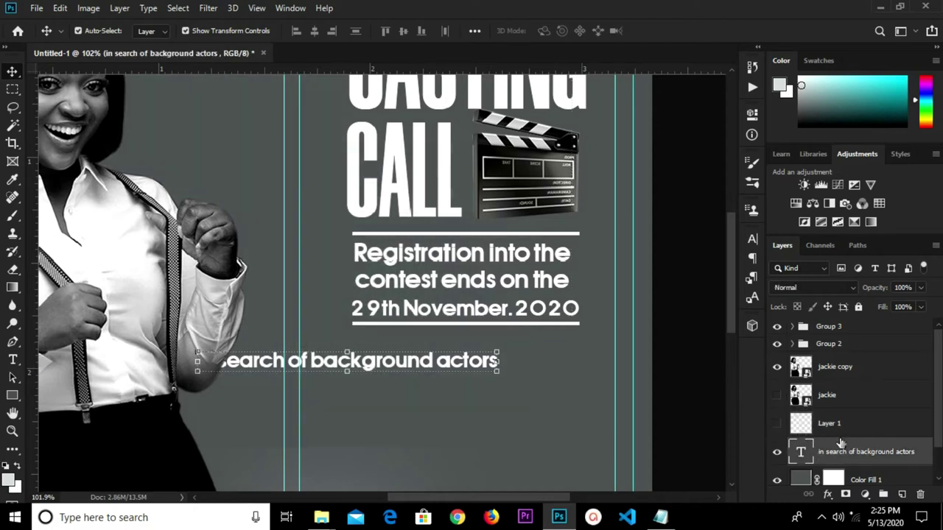
drag(394, 363, 513, 349)
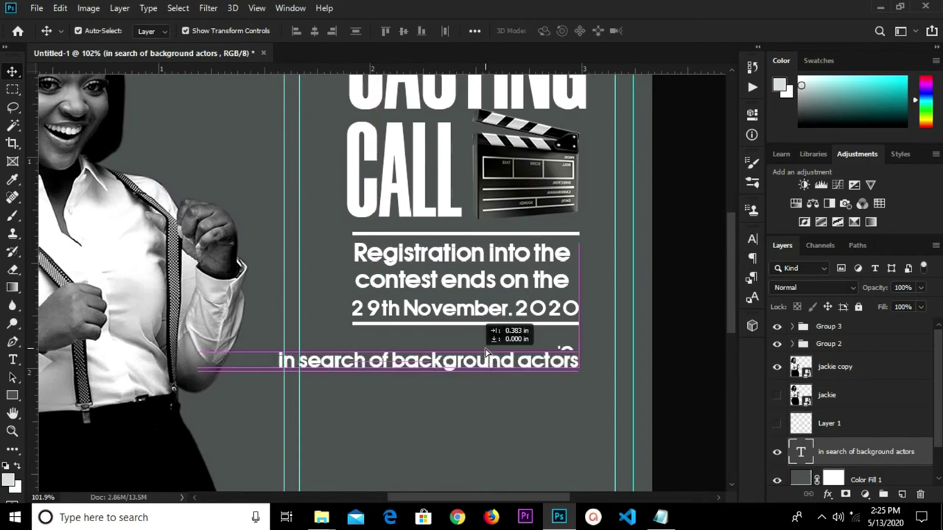
Capitalise the subtext to read 'In search of Background Actors'.
key(t)
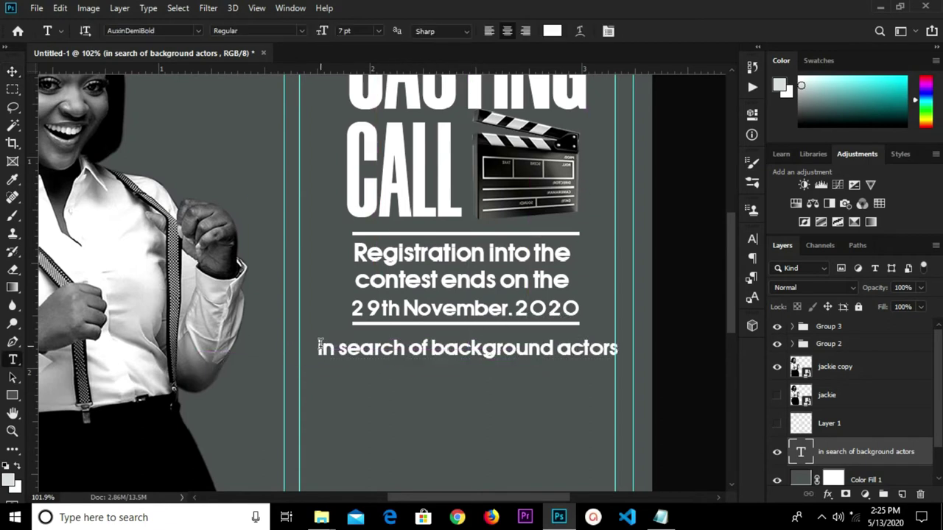
click(324, 346)
key(BackSpace)
text(I)
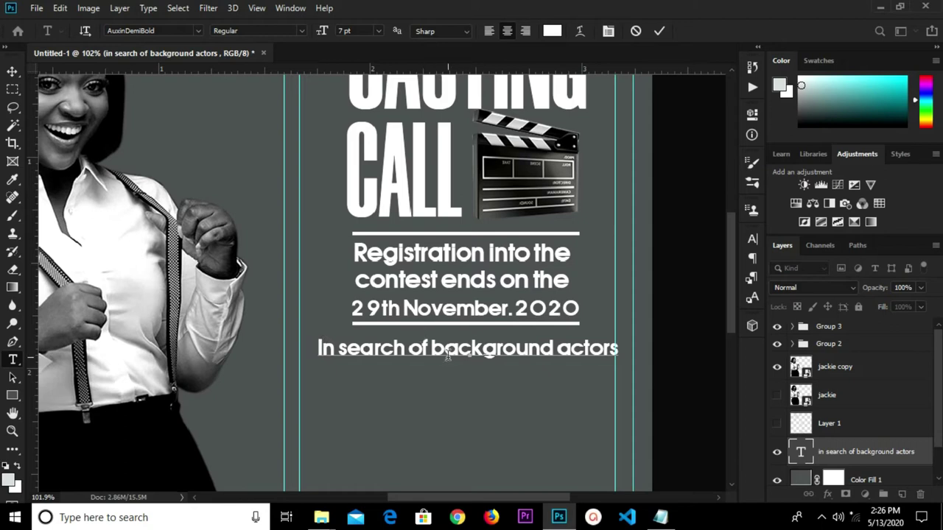
key(BackSpace)
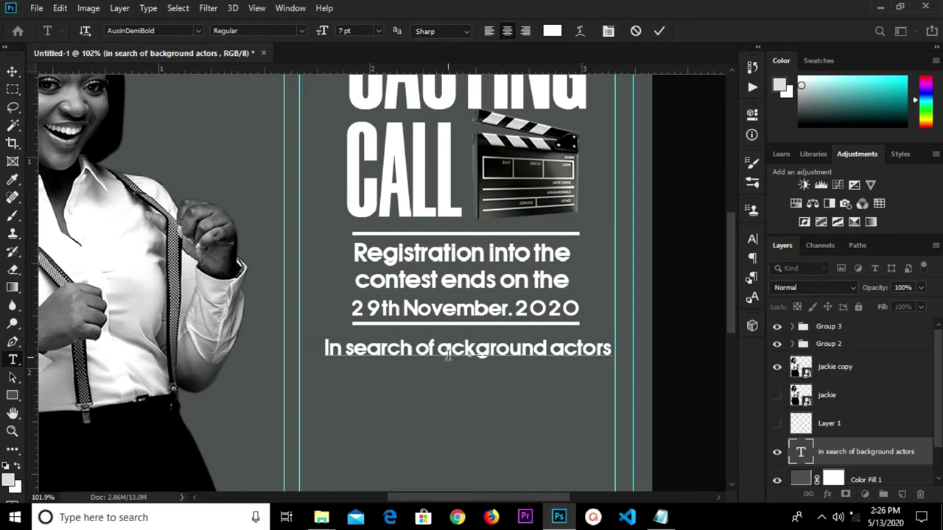
text(B)
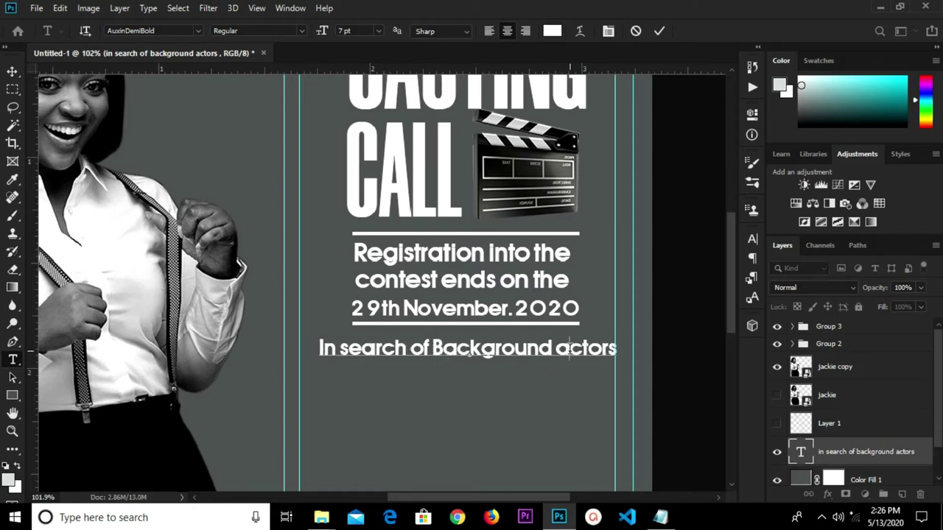
key(Delete)
text(A)
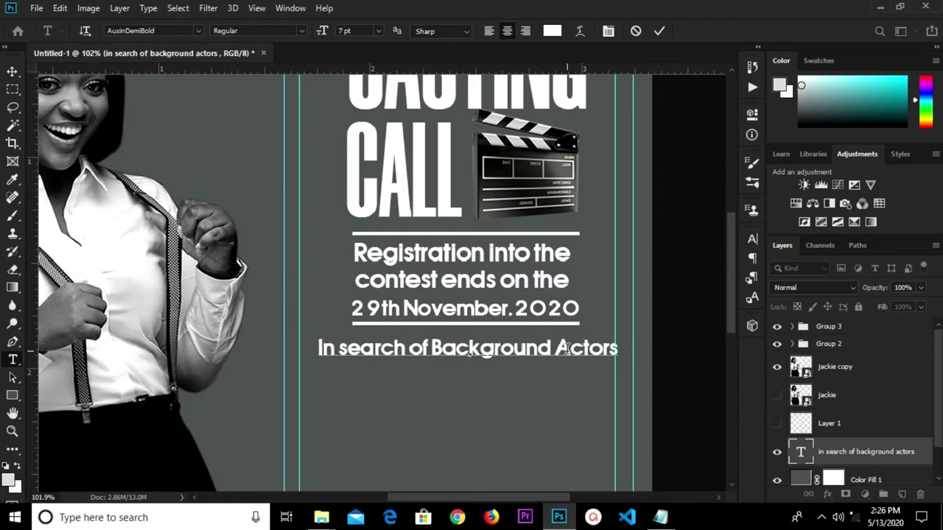
click(658, 31)
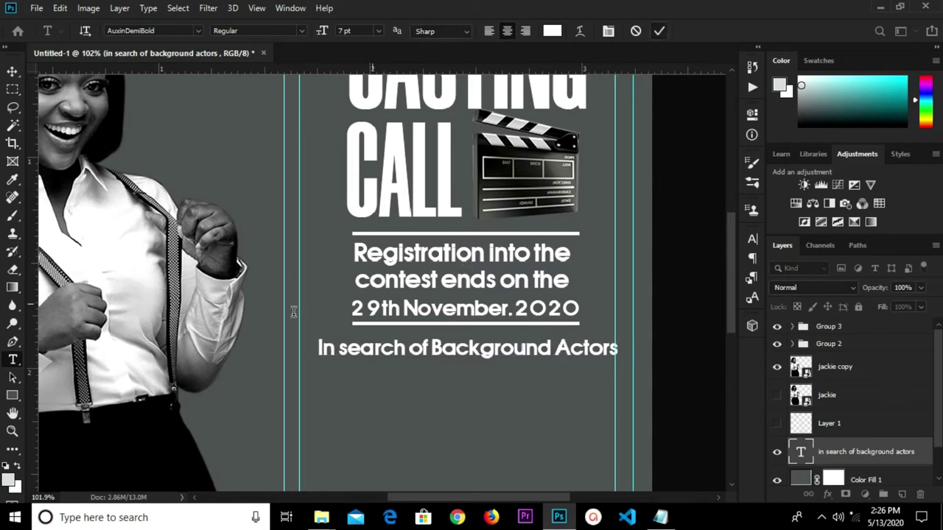
Break the subtext into three lines: 'In search of' / 'Background' / 'Actors'.
click(430, 348)
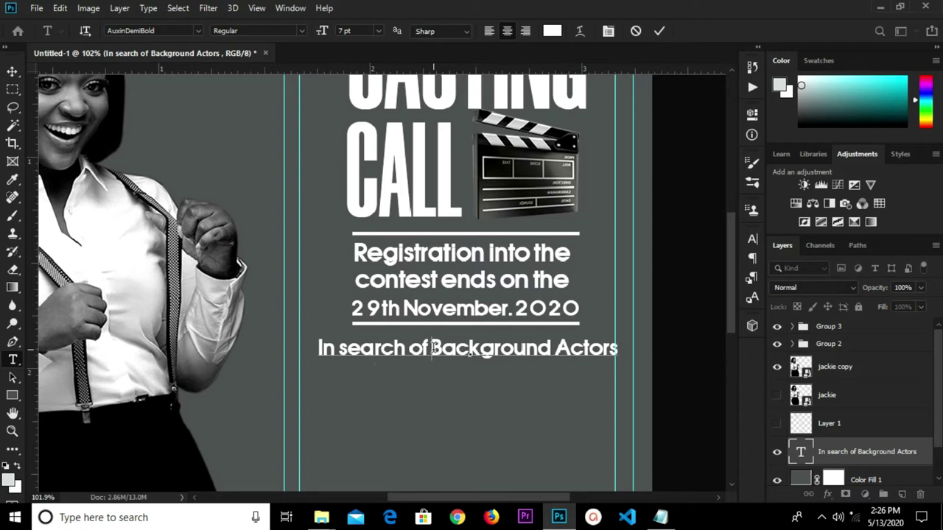
key(Return)
click(498, 376)
key(Return)
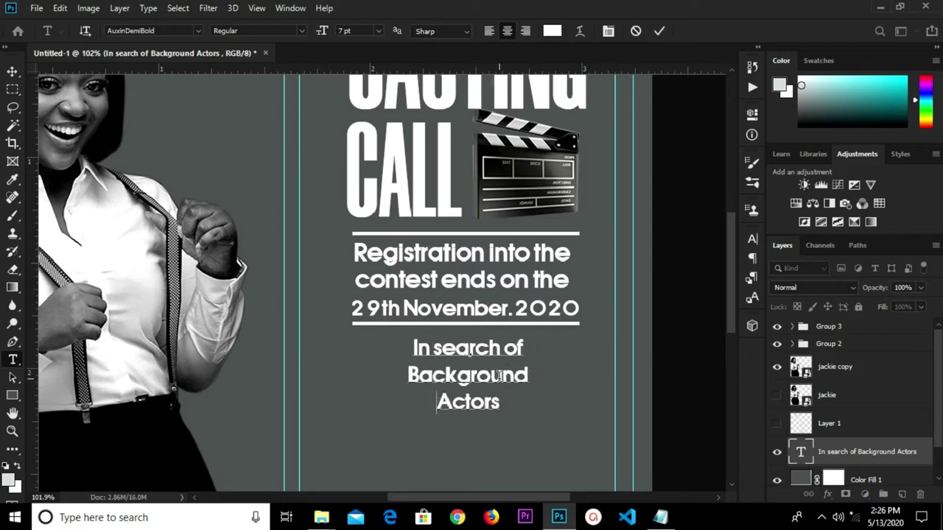
click(659, 30)
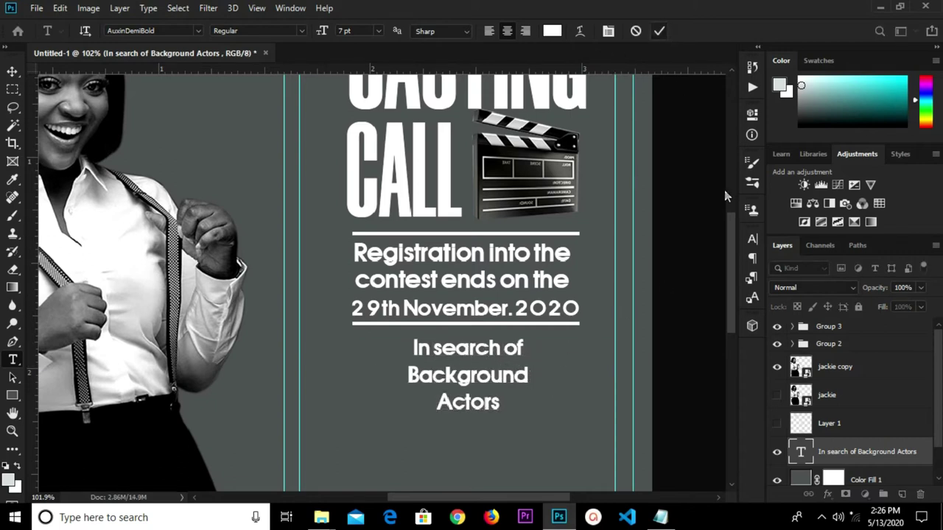
click(752, 240)
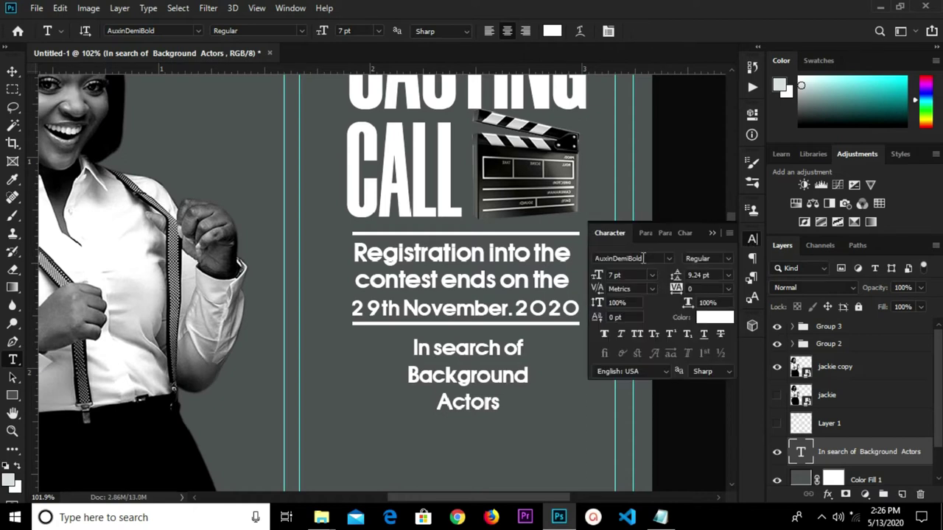
Left-align the three-line subtext and move it left under the headline.
click(643, 234)
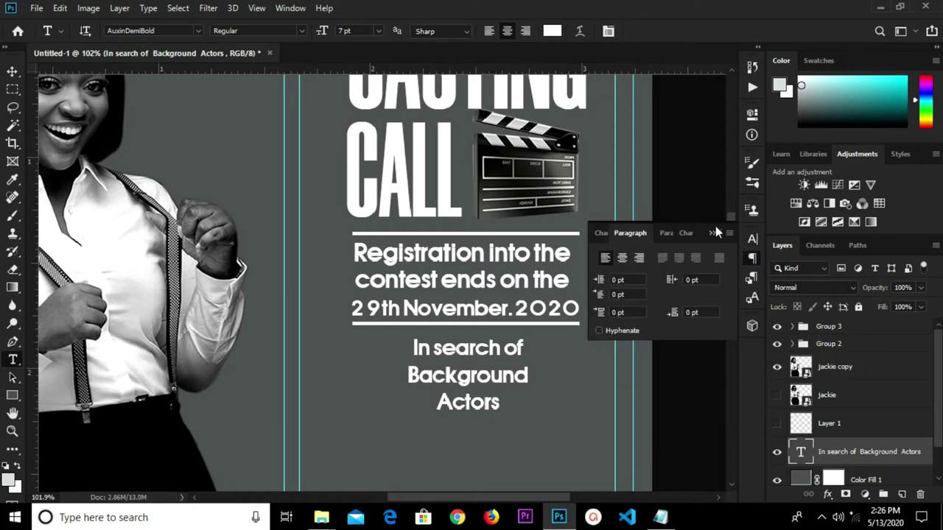
key(ctrl+shift+l)
click(711, 233)
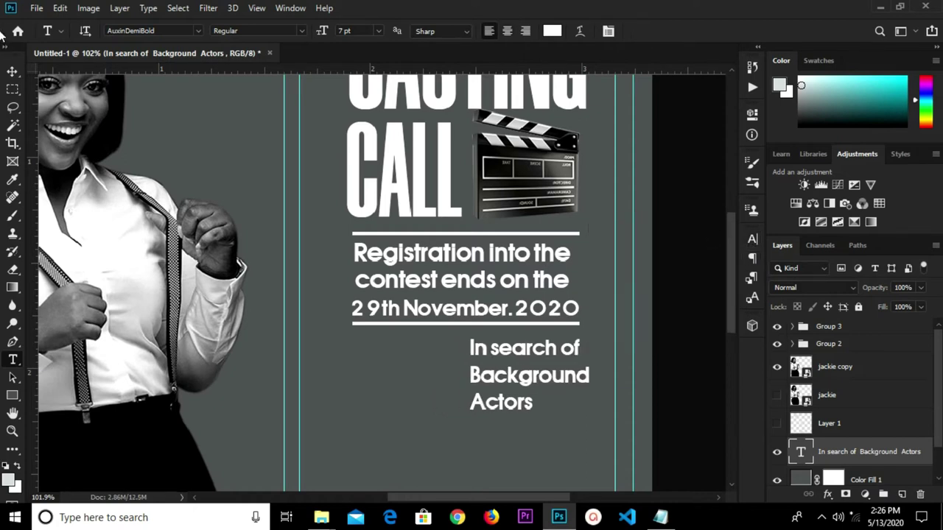
click(12, 72)
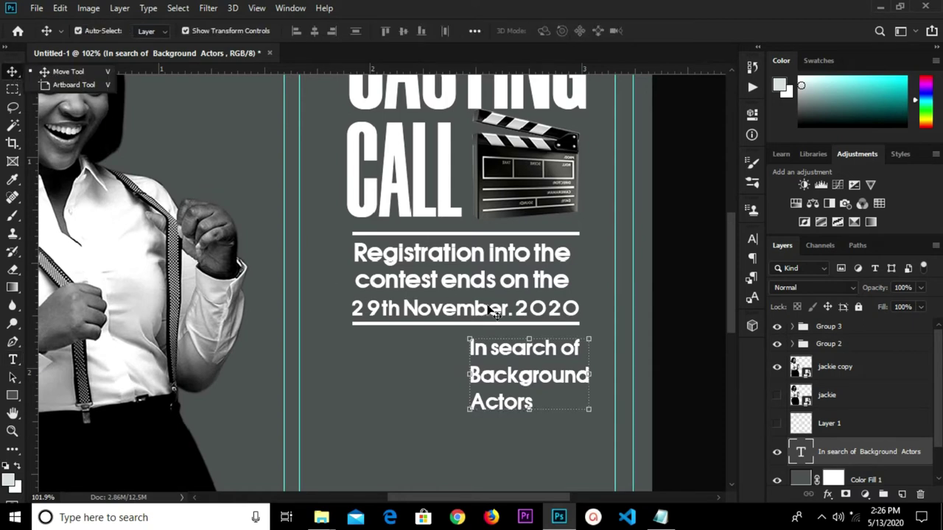
click(503, 360)
drag(503, 360, 387, 356)
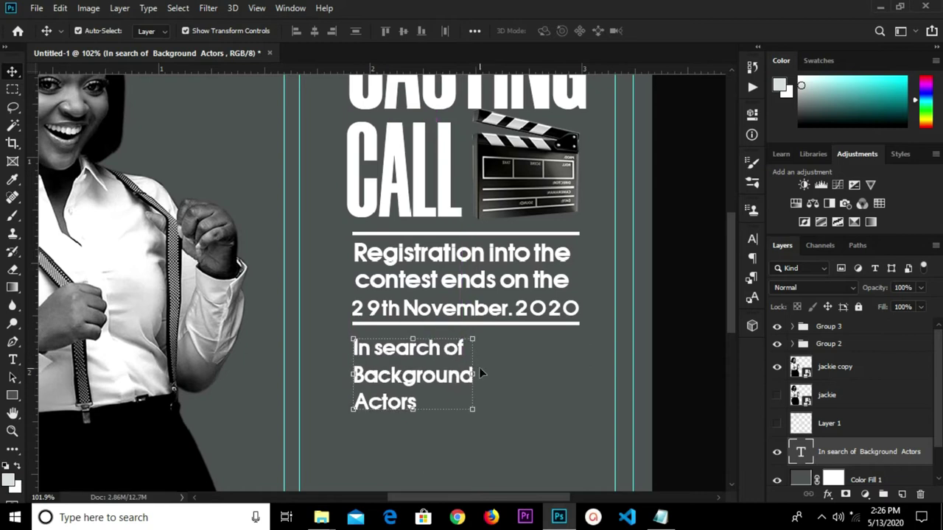
click(508, 366)
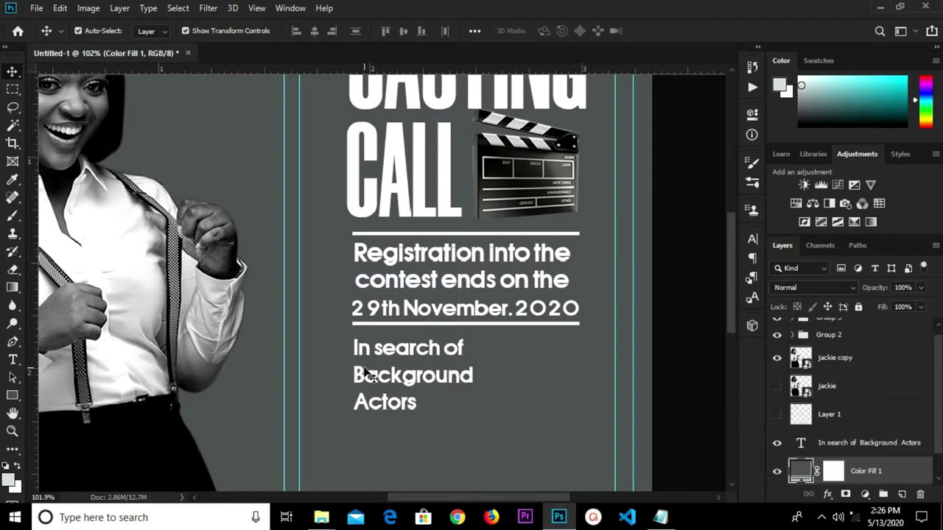
click(395, 379)
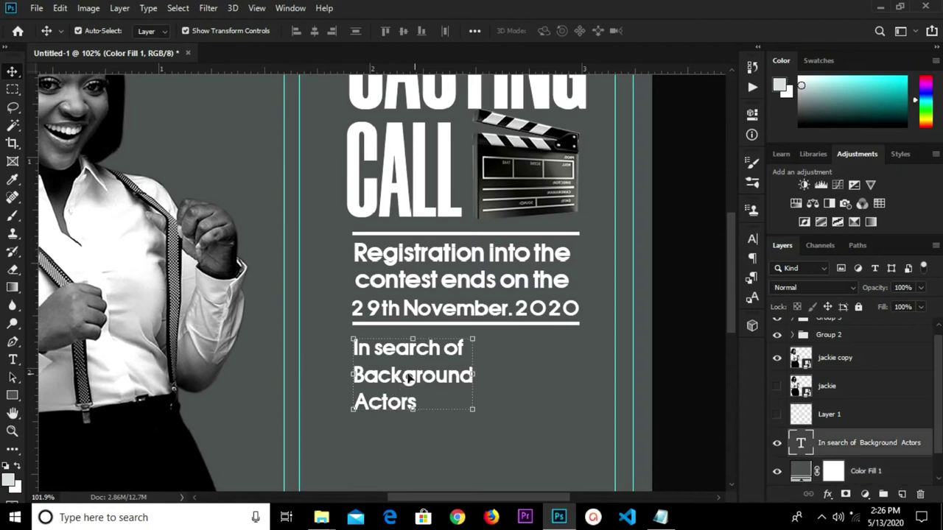
Set leading to Auto for both the subtext and the deadline text.
click(754, 242)
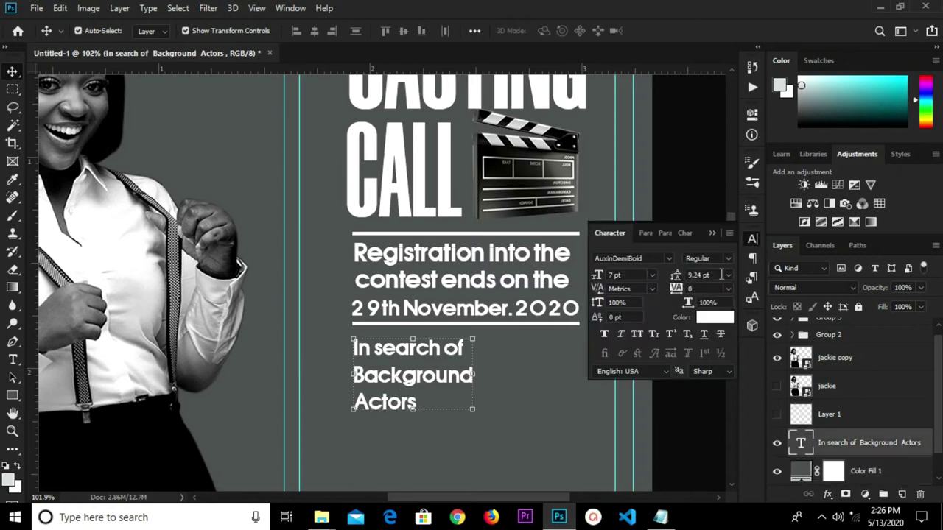
click(728, 275)
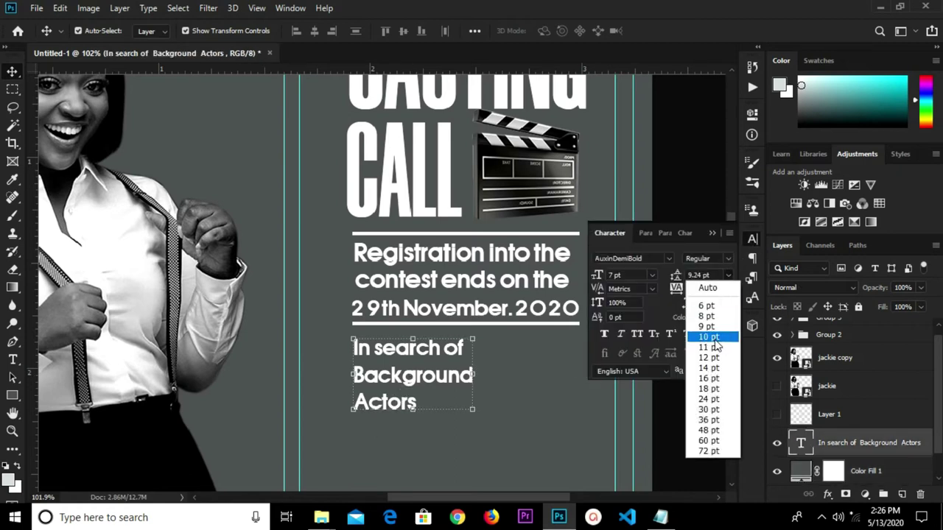
click(707, 287)
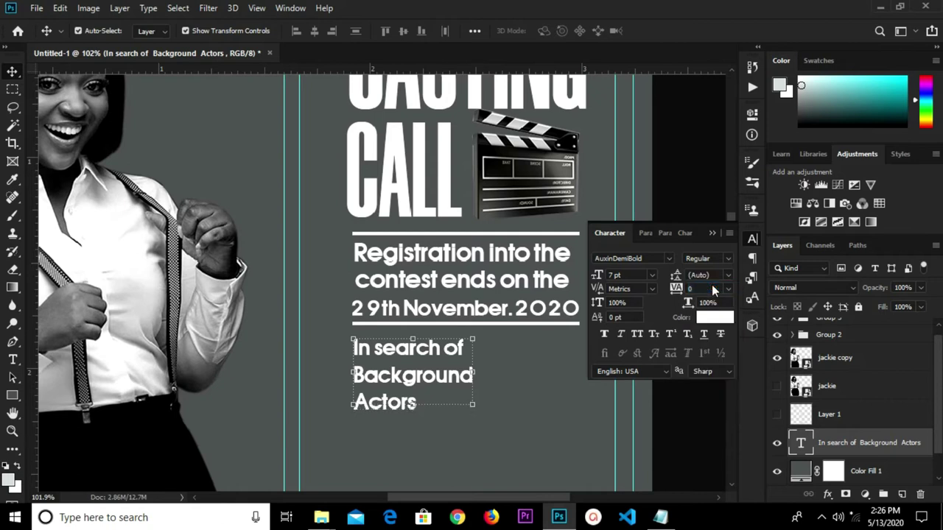
click(462, 290)
click(728, 276)
click(710, 288)
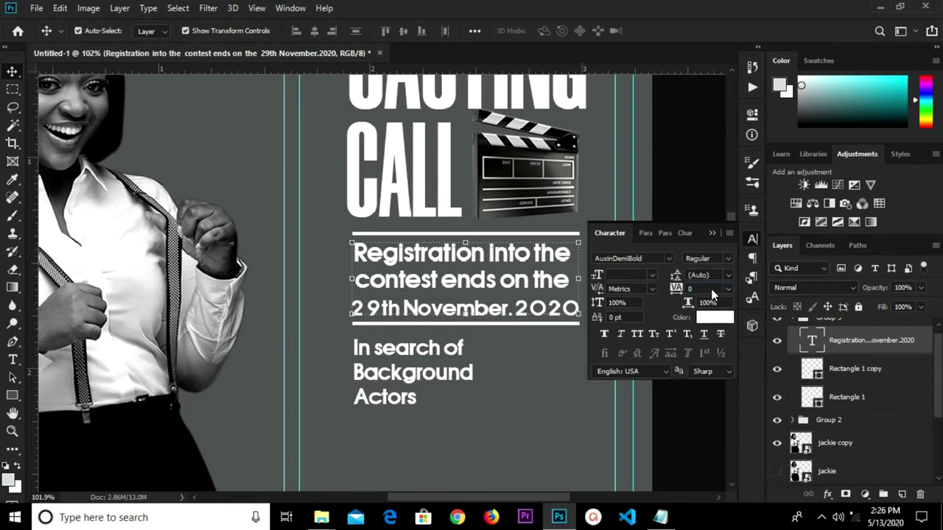
Draw a thin vertical rectangle bar to the right of the subtext.
click(479, 425)
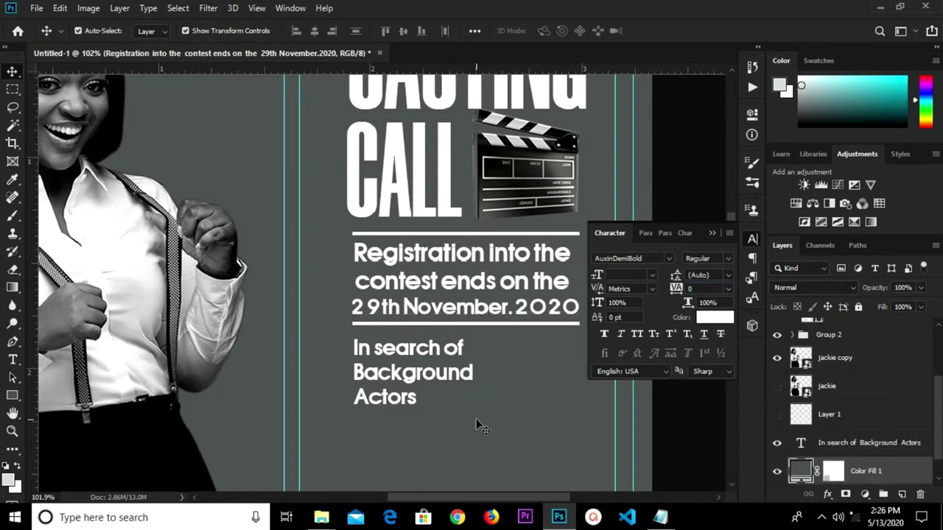
click(403, 376)
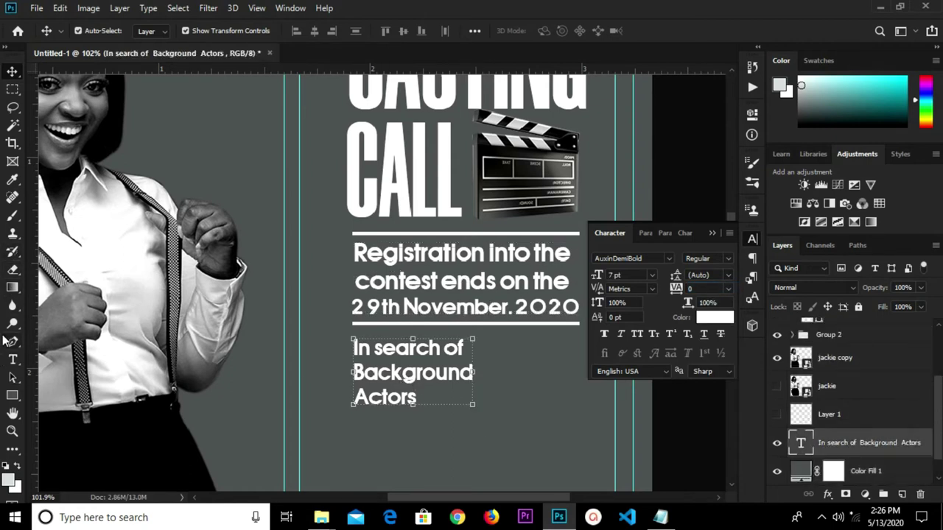
click(11, 396)
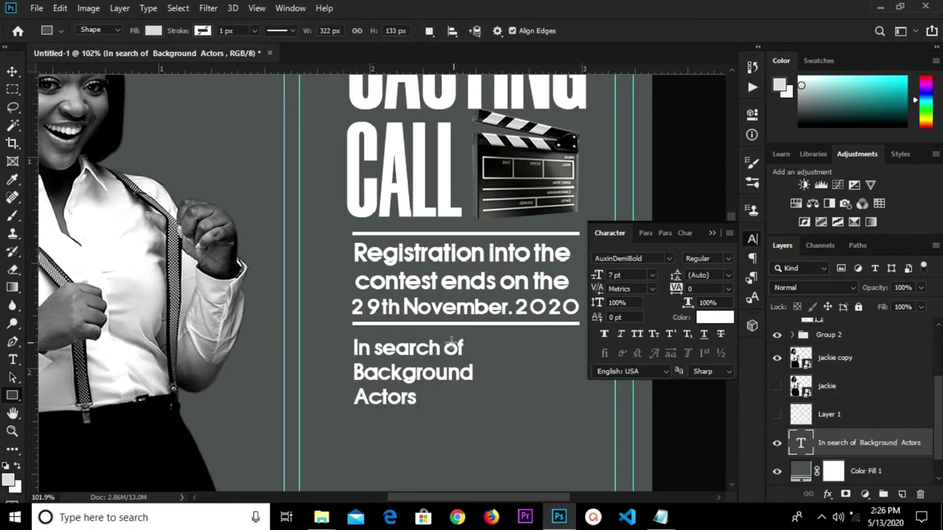
drag(478, 339, 478, 410)
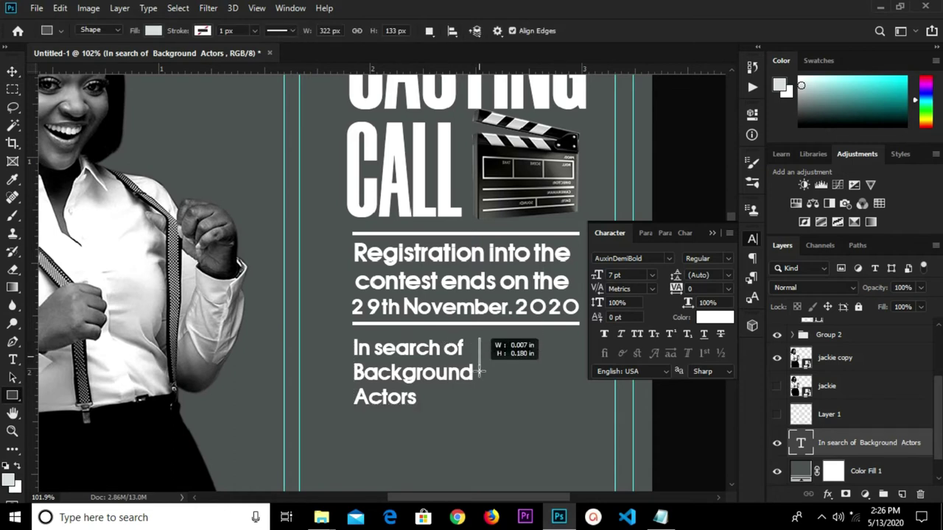
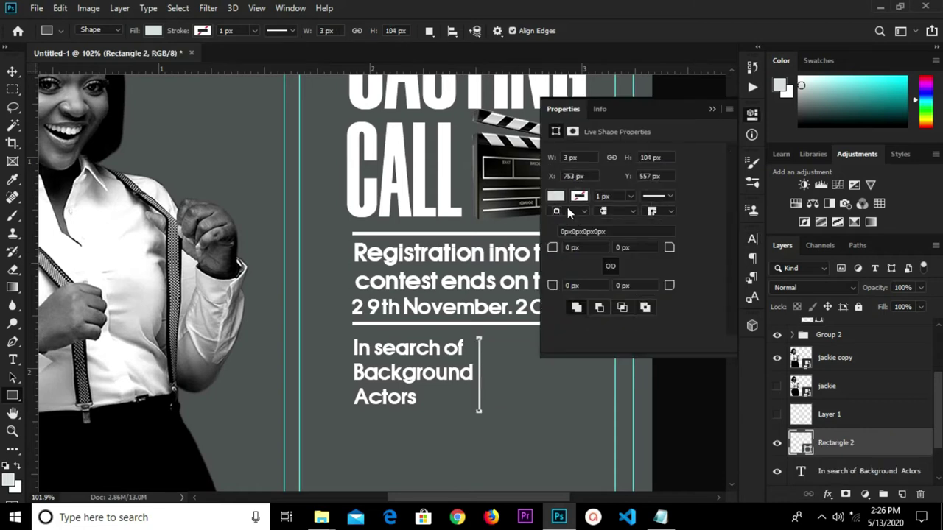
Change the vertical divider's fill from grey to white in the Properties panel.
click(556, 196)
click(557, 268)
click(709, 109)
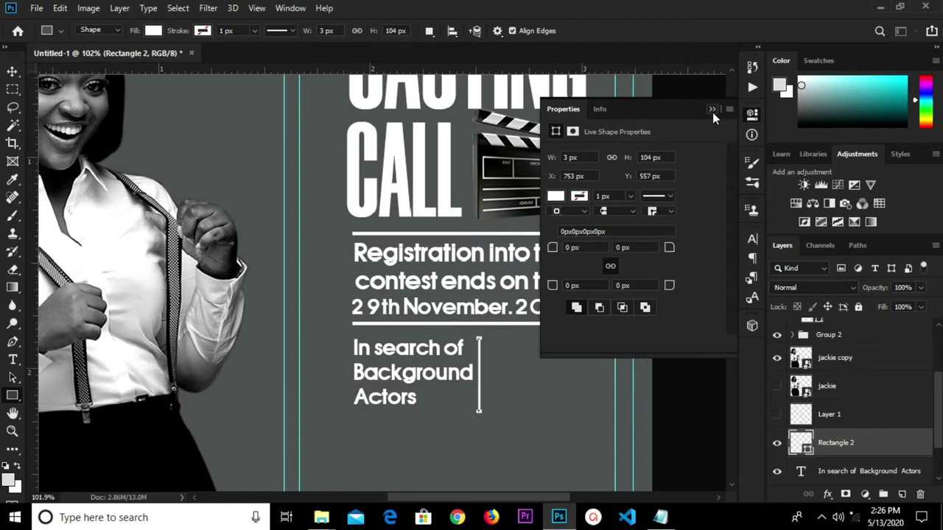
click(713, 112)
Copy the 'nov. 30 2020' date lines from the casting call notes in Notepad.
click(11, 71)
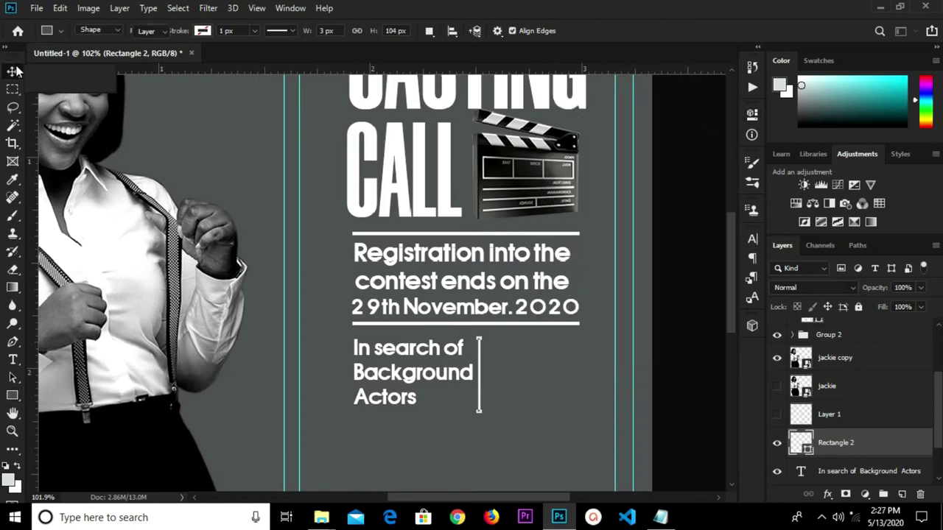
click(549, 434)
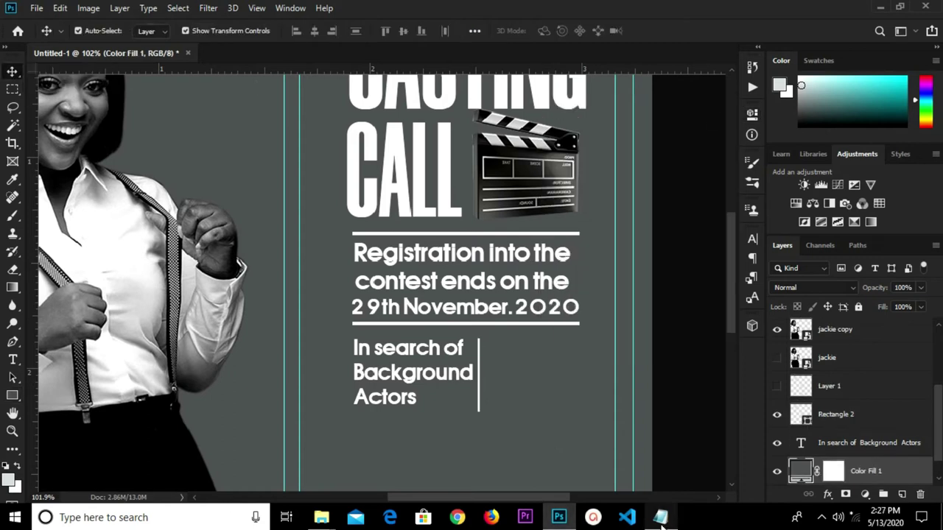
click(660, 517)
drag(110, 217, 201, 248)
key(ctrl+c)
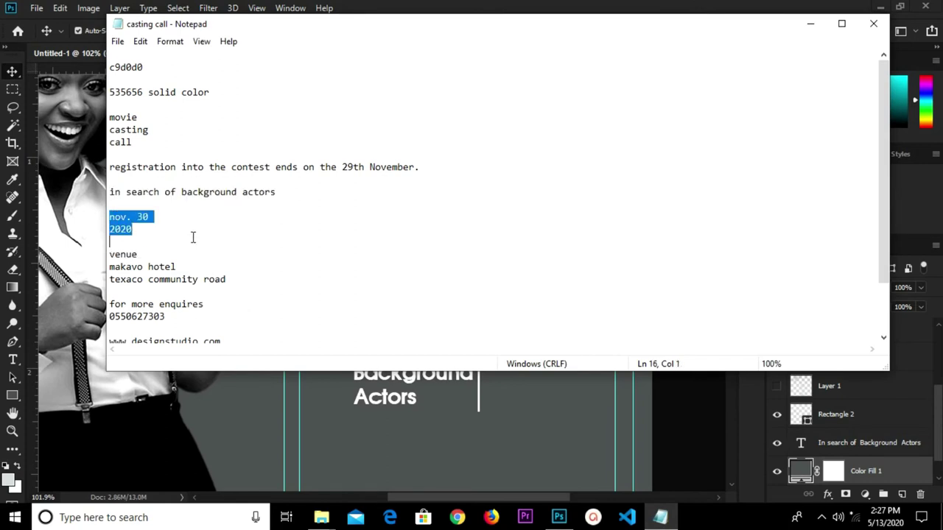
click(503, 424)
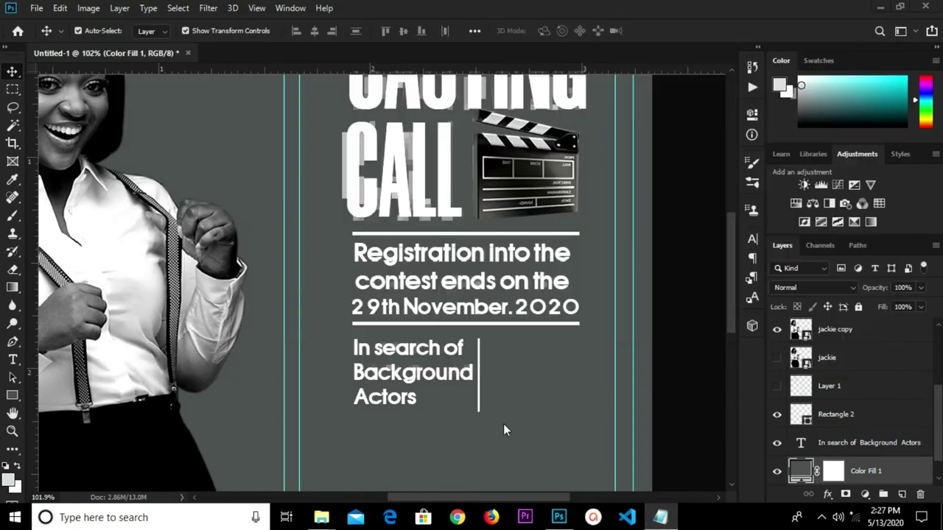
Paste the copied date as a new text layer beside the divider.
click(12, 359)
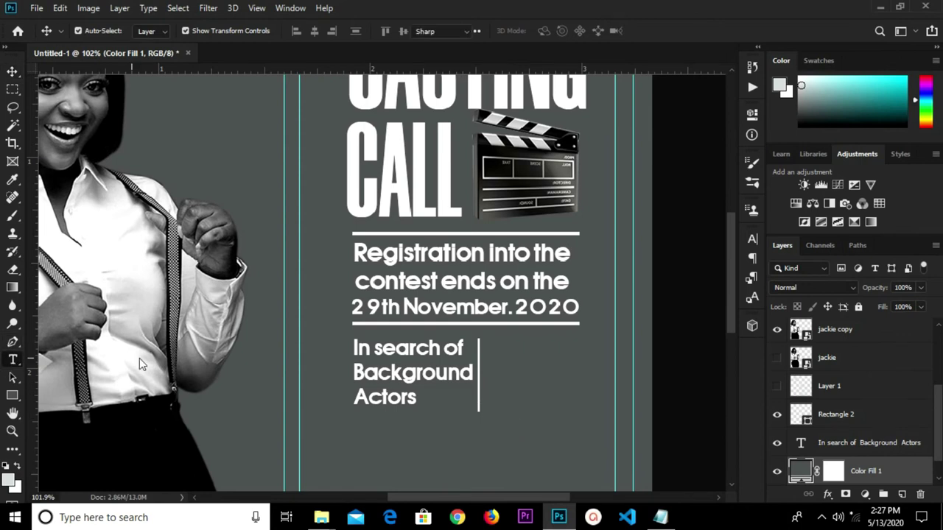
click(498, 368)
key(ctrl+v)
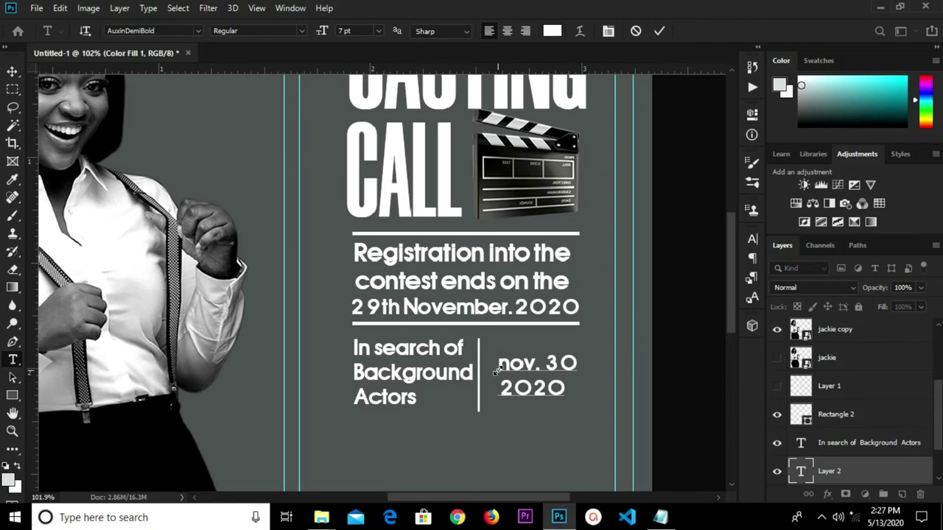
click(658, 32)
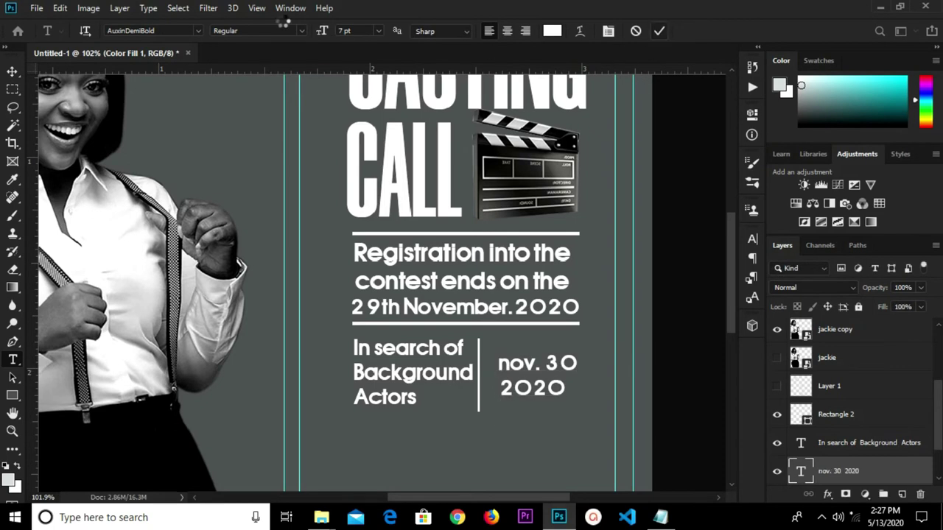
Set the date text's font to Avalon and turn on All Caps.
click(190, 30)
click(198, 31)
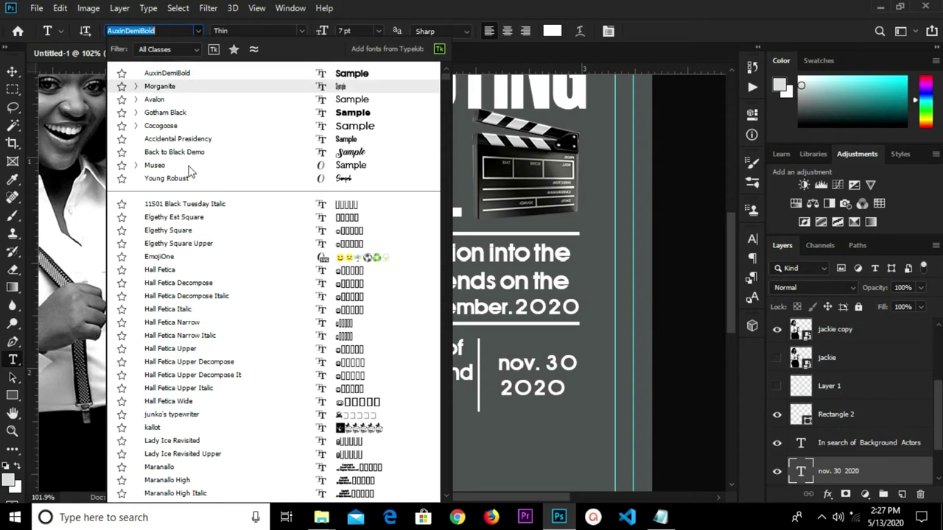
click(174, 99)
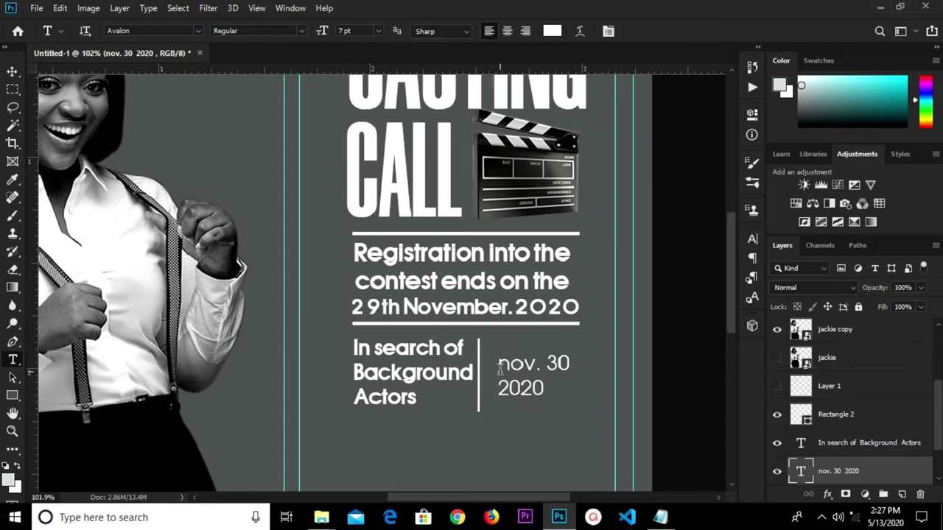
click(752, 238)
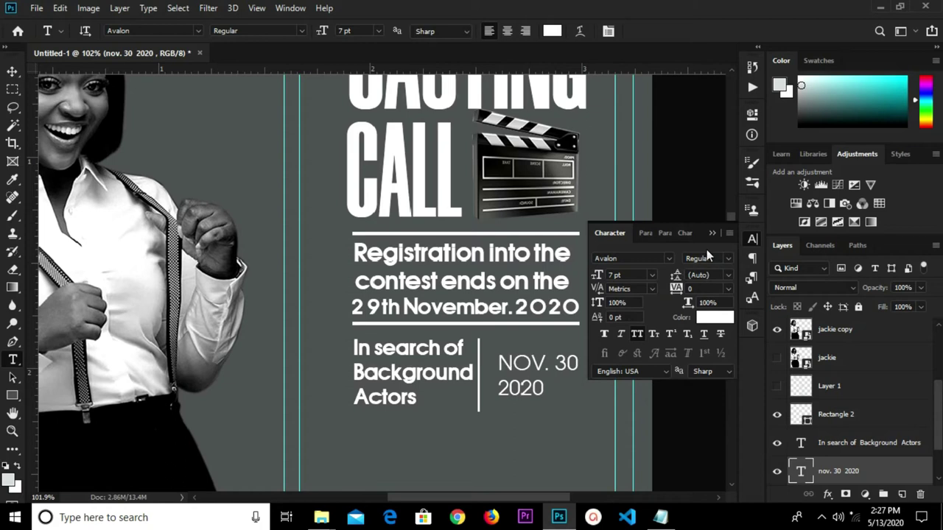
click(710, 233)
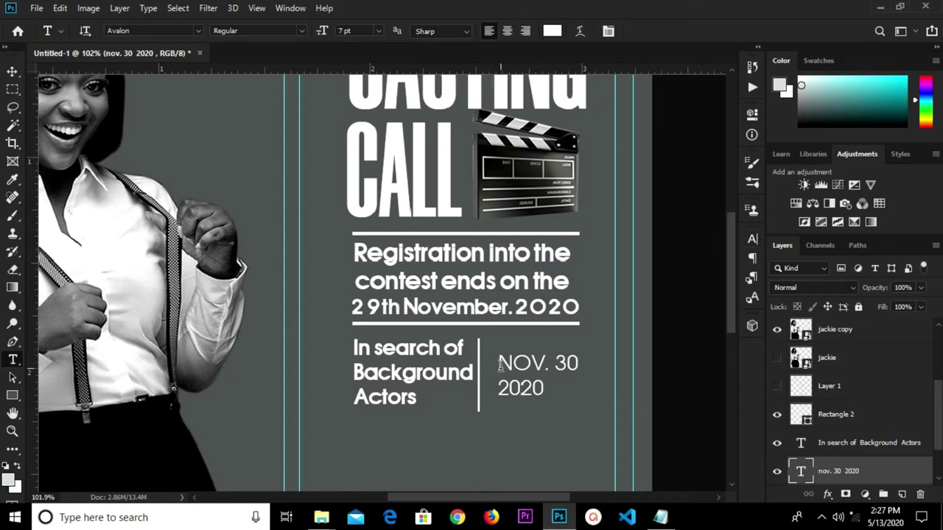
Add an extra text box over the date and clear its placeholder text.
drag(500, 363, 571, 361)
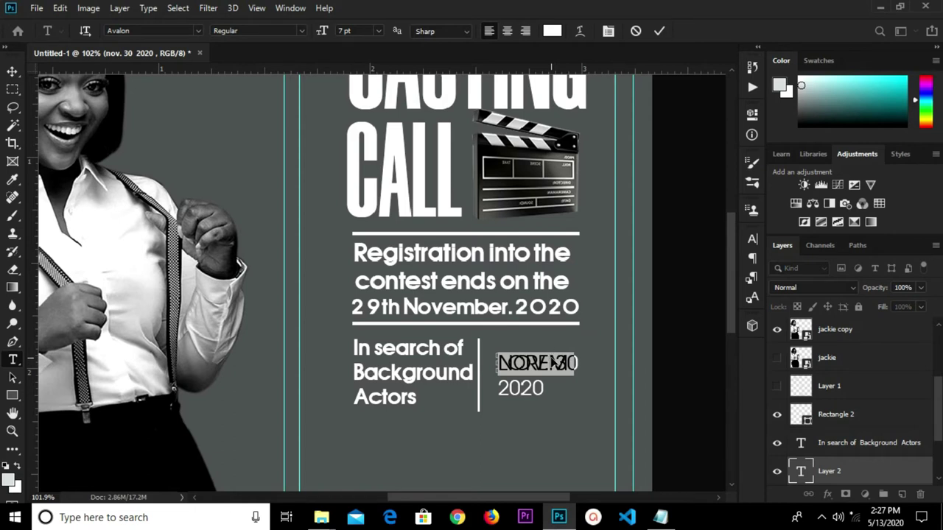
key(BackSpace)
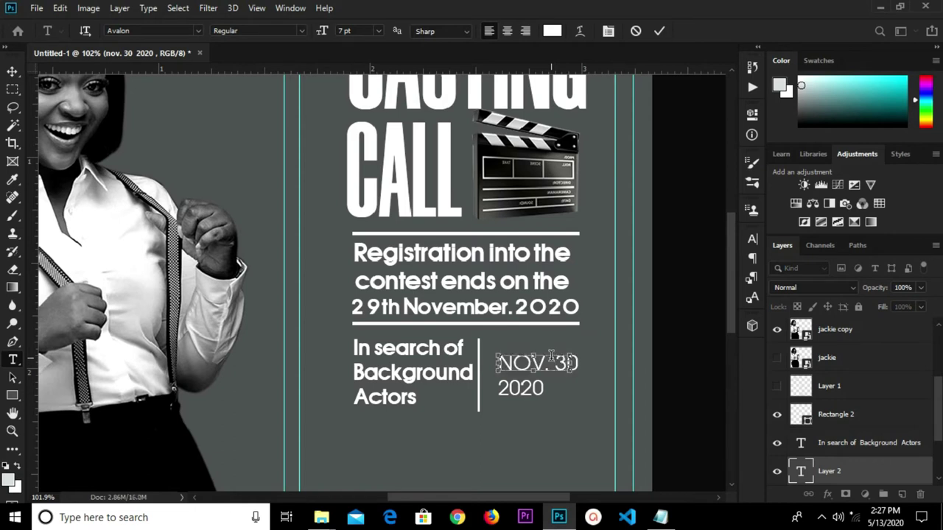
key(ctrl+z)
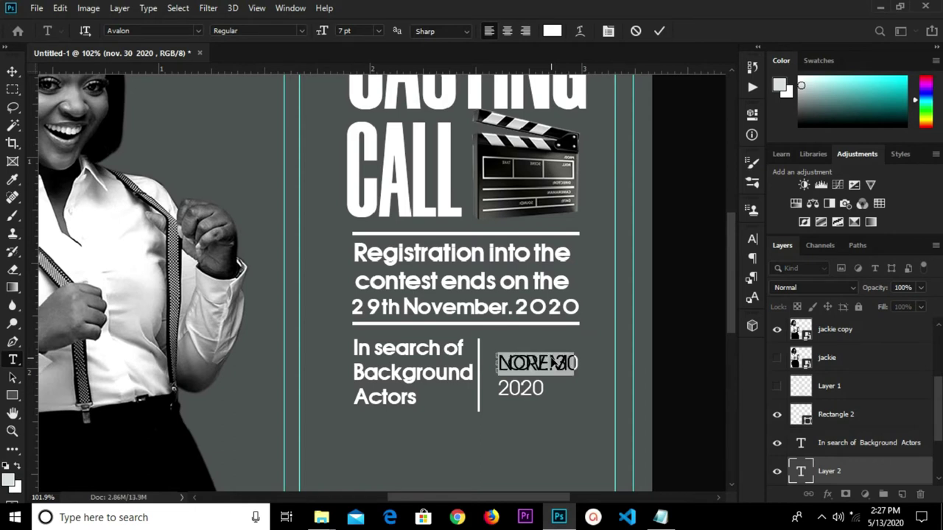
key(BackSpace)
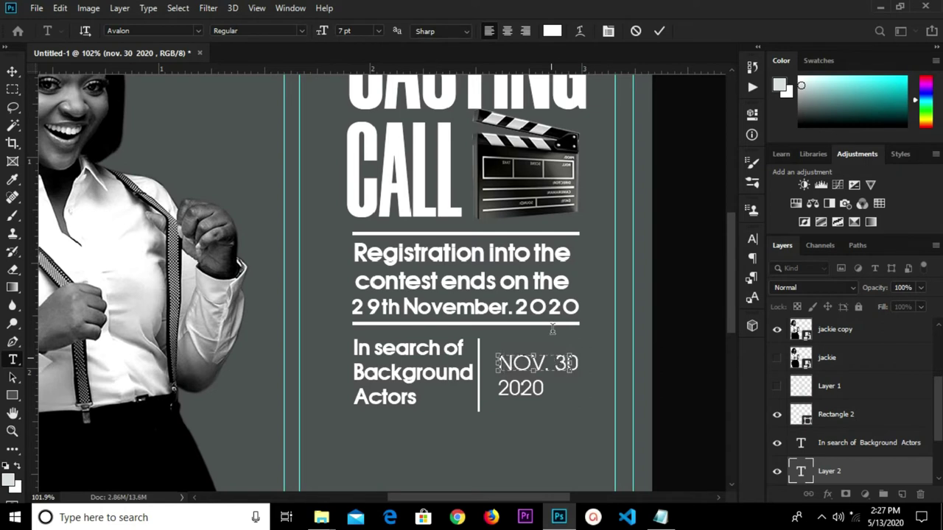
click(660, 33)
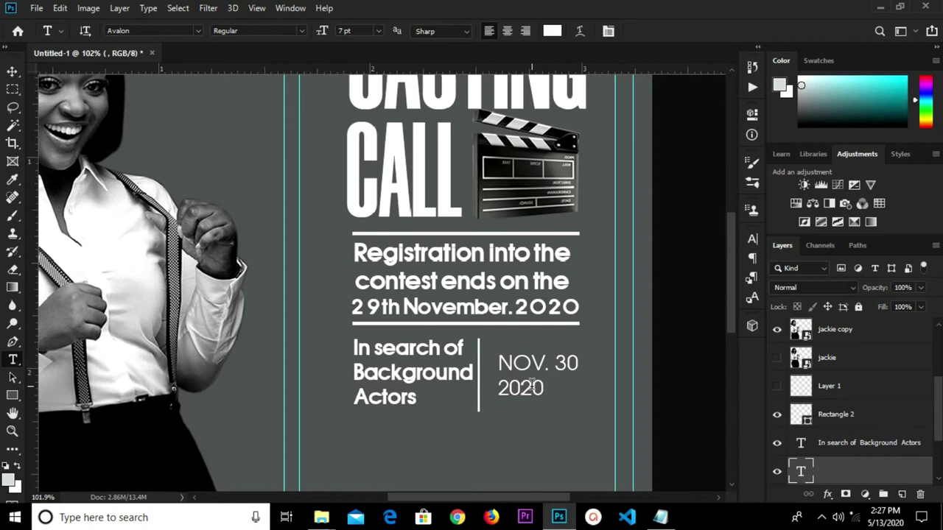
Move the date up beside the divider and delete the year 2020, leaving 'NOV. 30'.
key(v)
drag(543, 361, 537, 349)
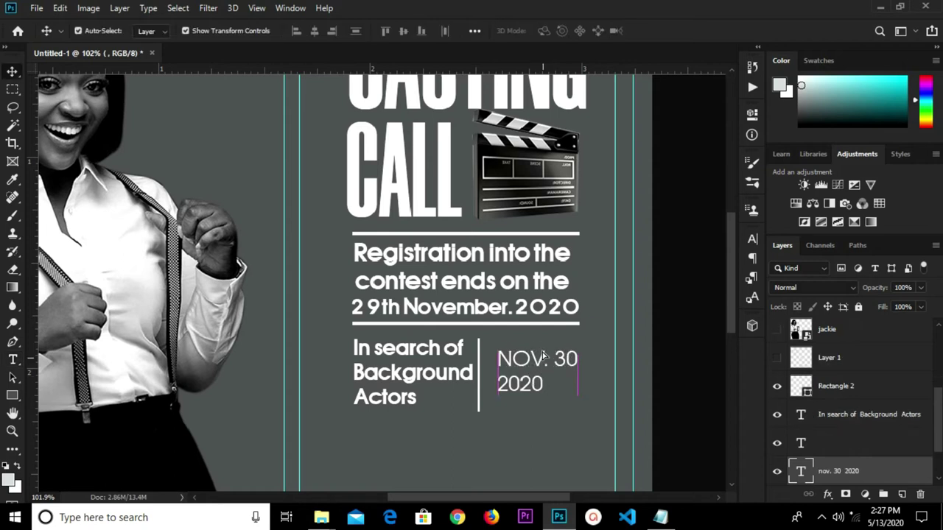
key(t)
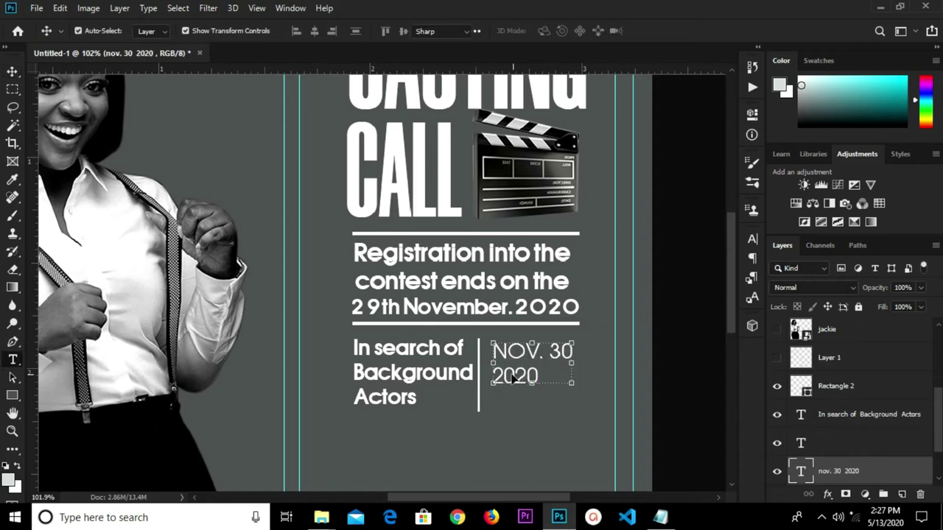
drag(492, 375, 538, 374)
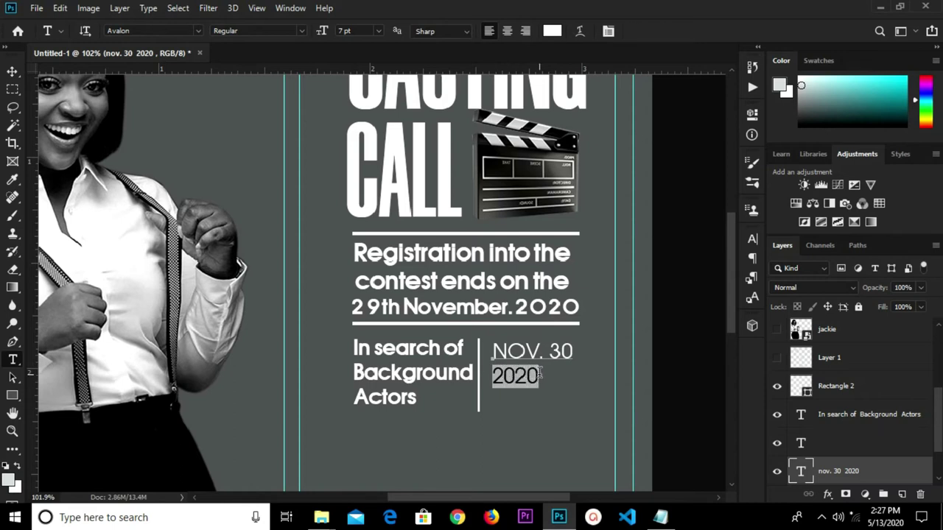
key(BackSpace)
click(653, 34)
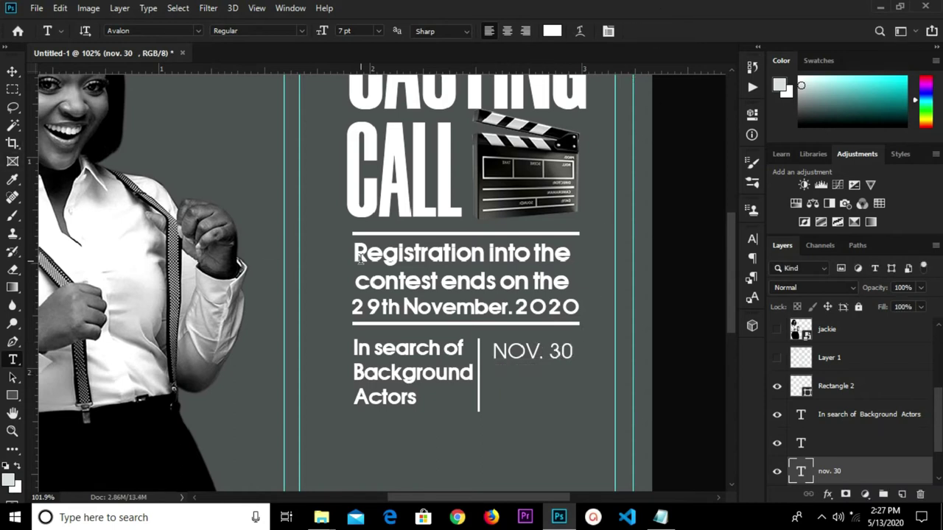
Enlarge the NOV. 30 text slightly with a free transform.
key(v)
scroll(488, 363, up, 1)
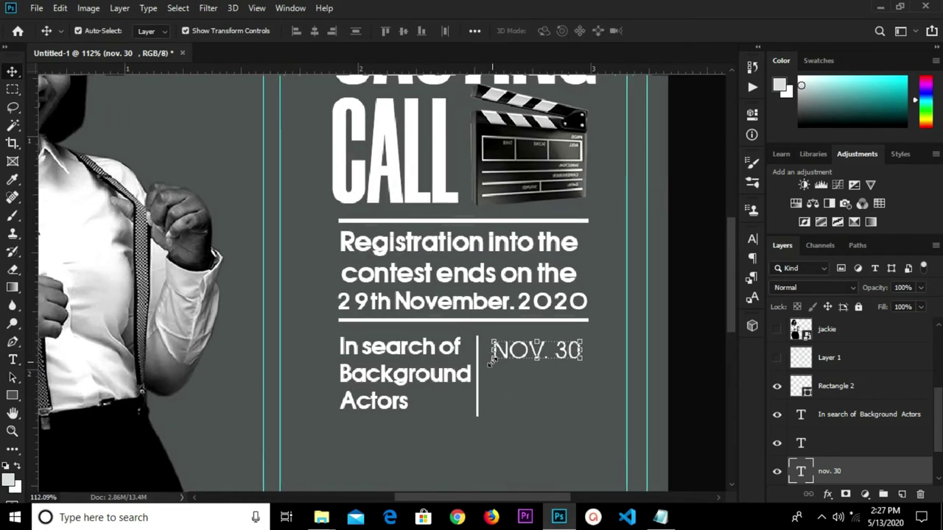
drag(488, 361, 489, 416)
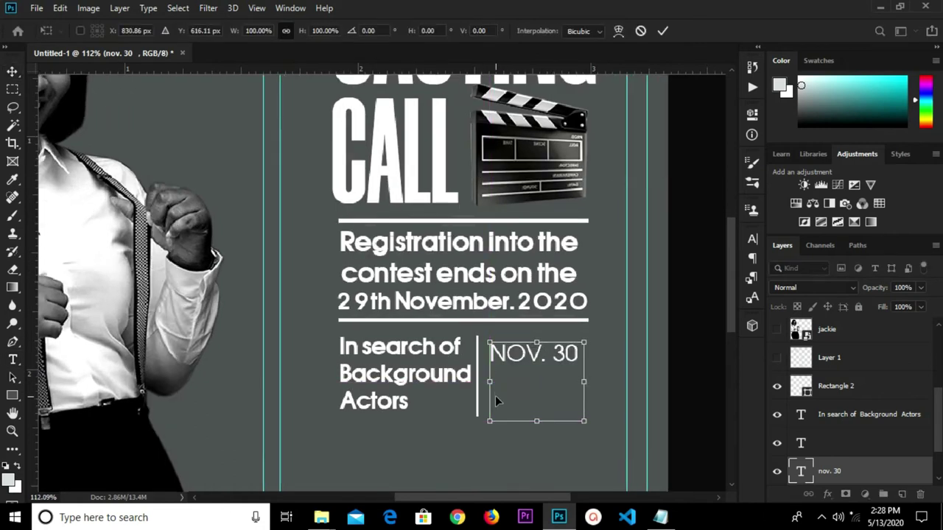
drag(487, 421, 483, 425)
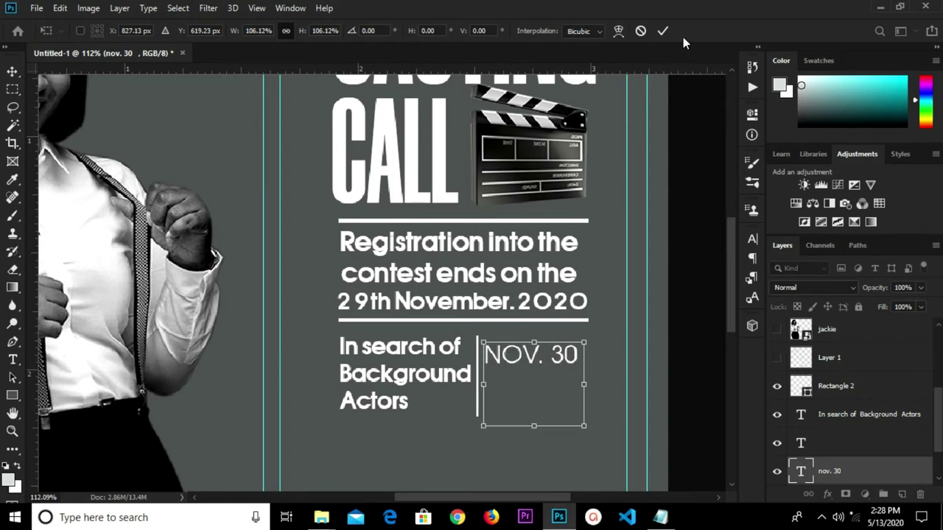
click(662, 31)
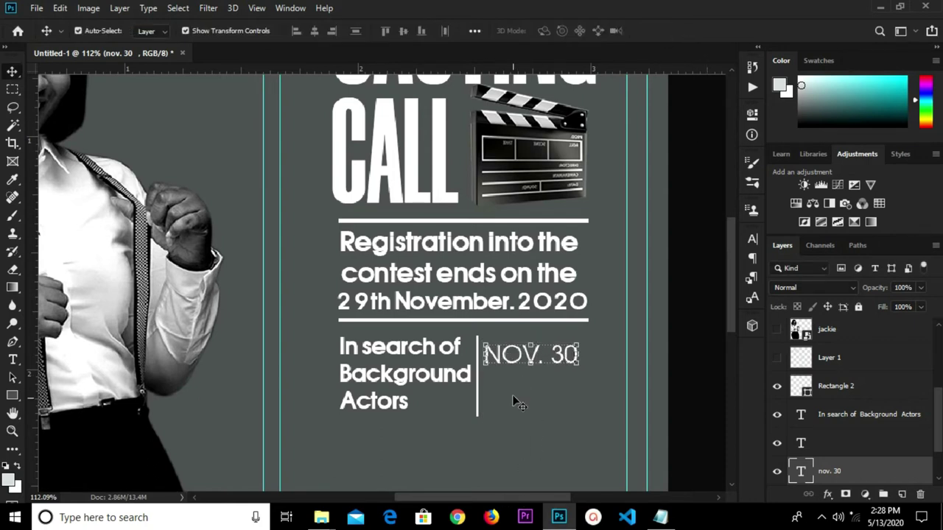
Add '2020' as a new text layer just beneath NOV. 30.
key(t)
click(512, 414)
text(2020)
click(11, 71)
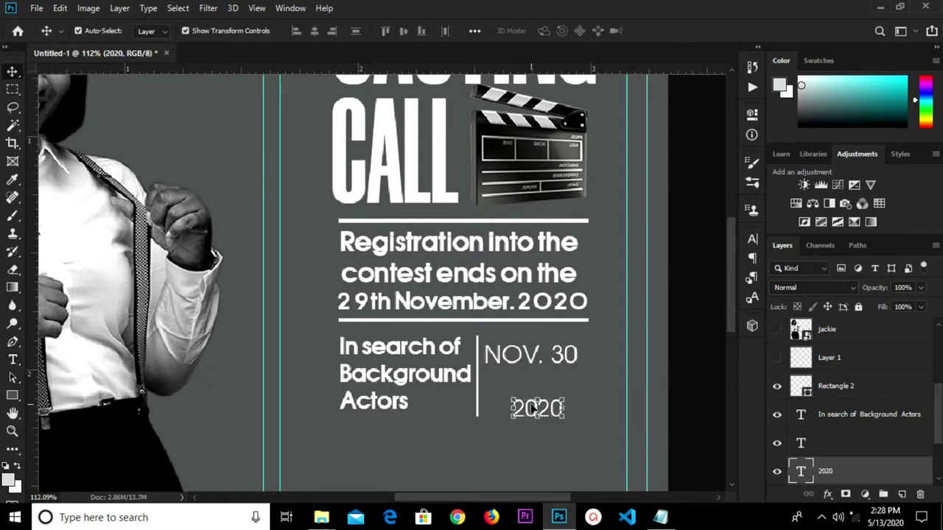
drag(536, 409, 503, 381)
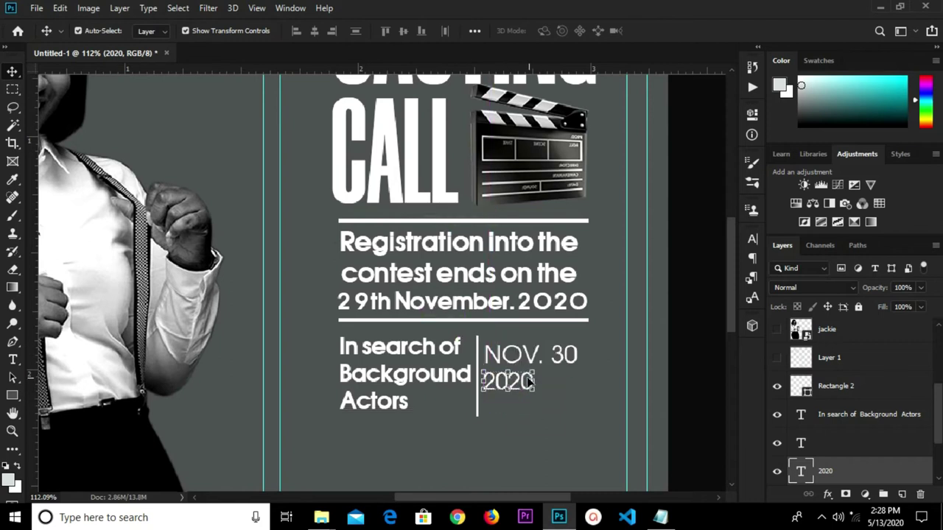
Scale the 2020 text to about 186% and nudge it into place.
key(ctrl+t)
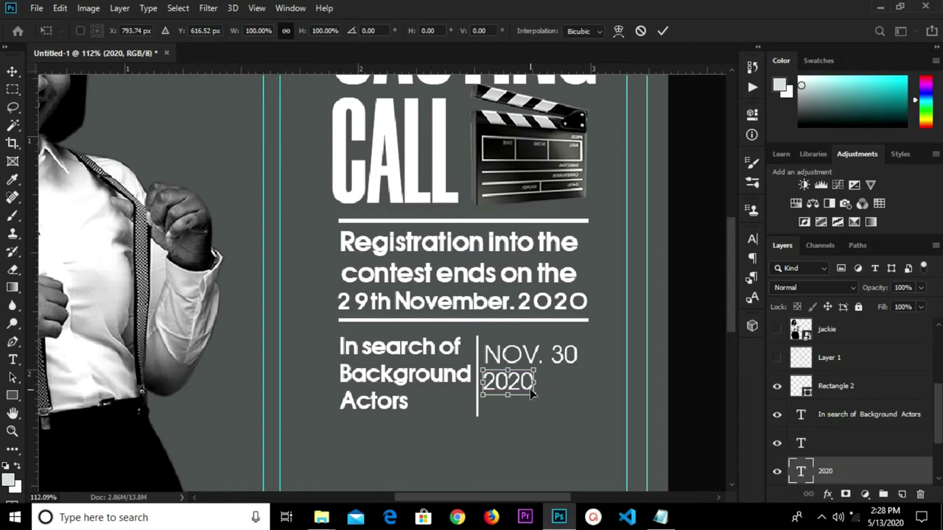
drag(533, 396, 575, 415)
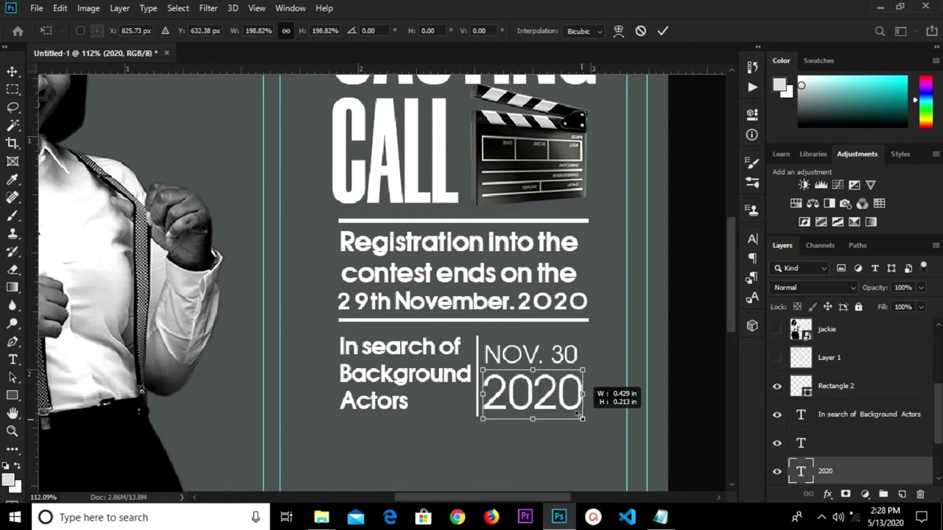
drag(574, 415, 578, 415)
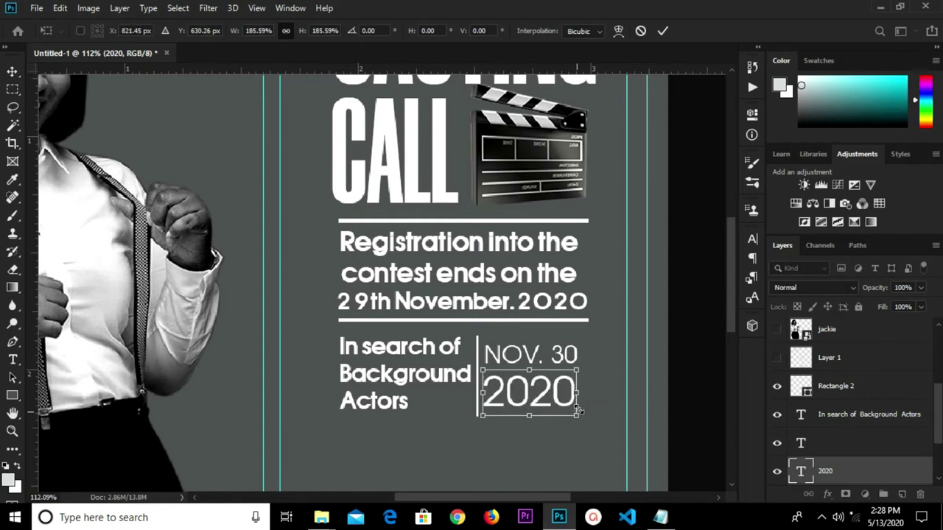
click(662, 31)
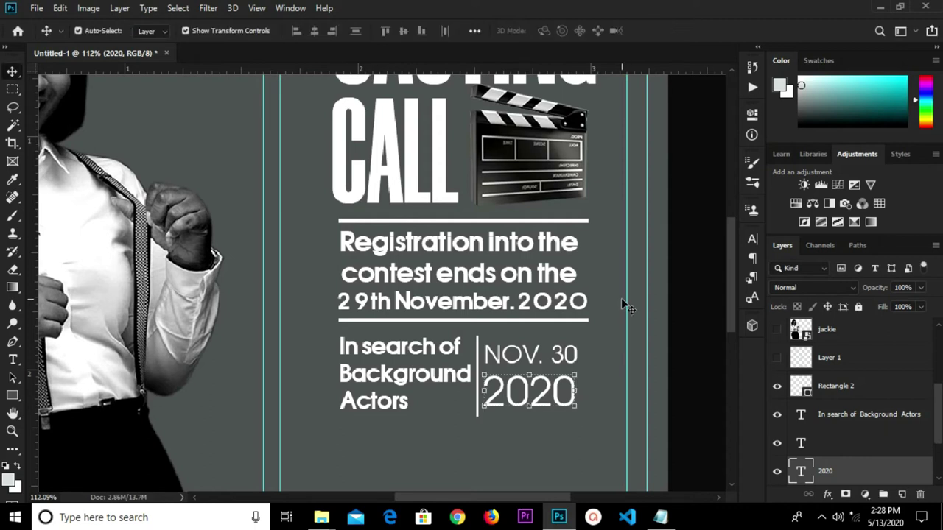
key(Right)
key(Right)
key(Right)
key(Up)
key(Up)
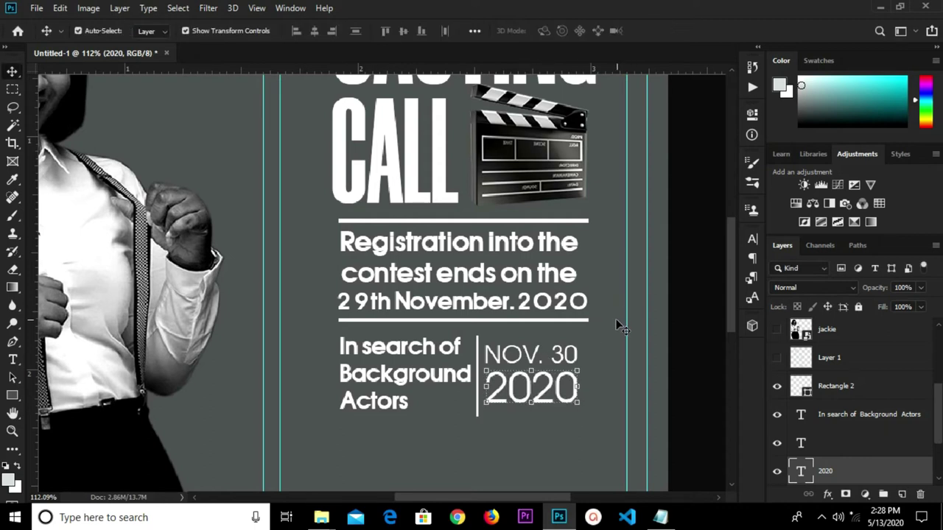
Nudge the NOV. 30 text down slightly to align the two-line date block.
click(574, 353)
key(Down)
key(Down)
key(Down)
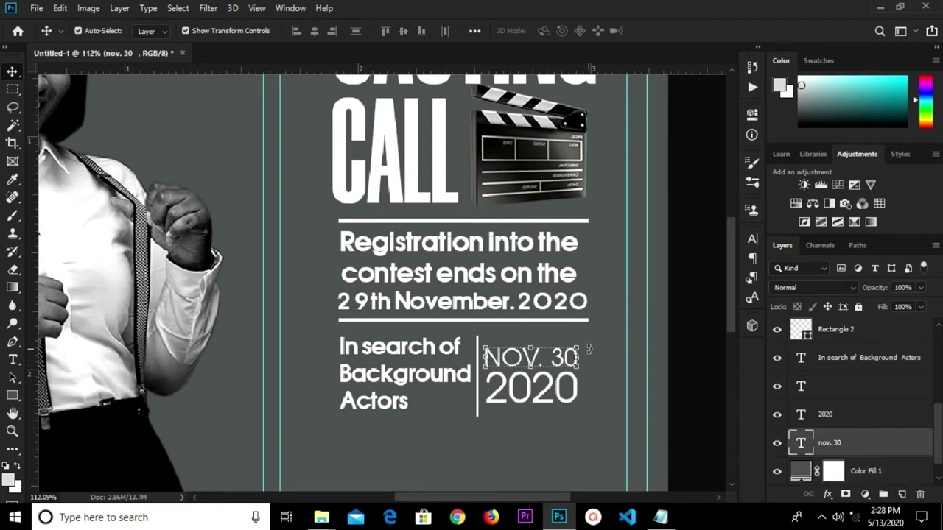
key(ctrl+t)
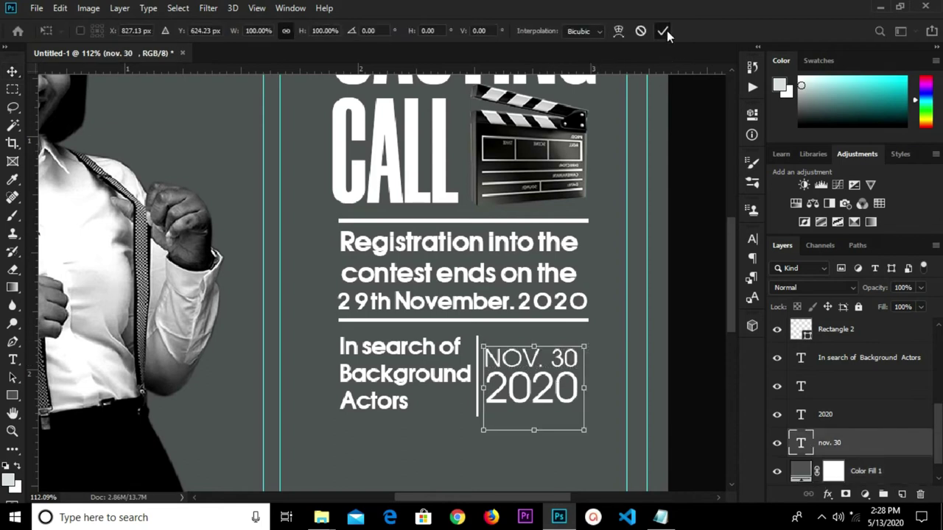
click(663, 30)
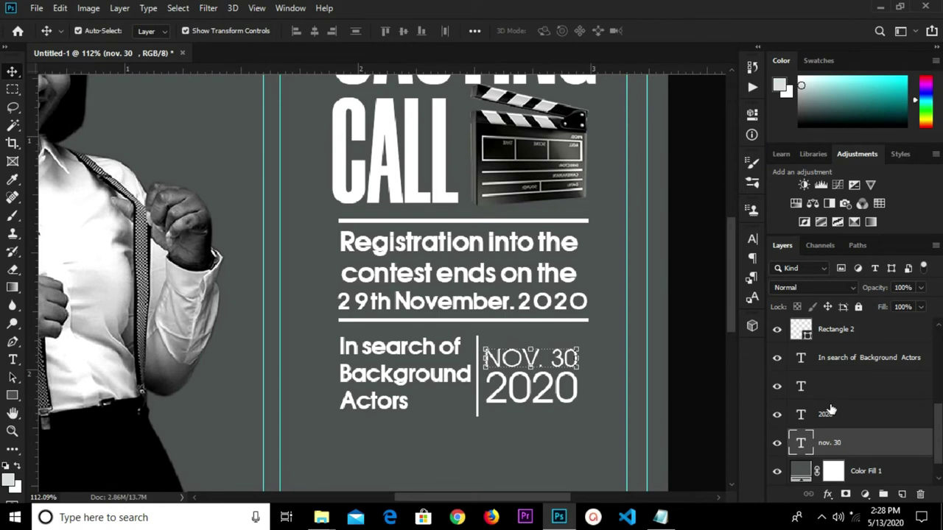
click(840, 357)
Group the search text, divider, 2020 and NOV. 30 layers together.
ctrl+click(840, 340)
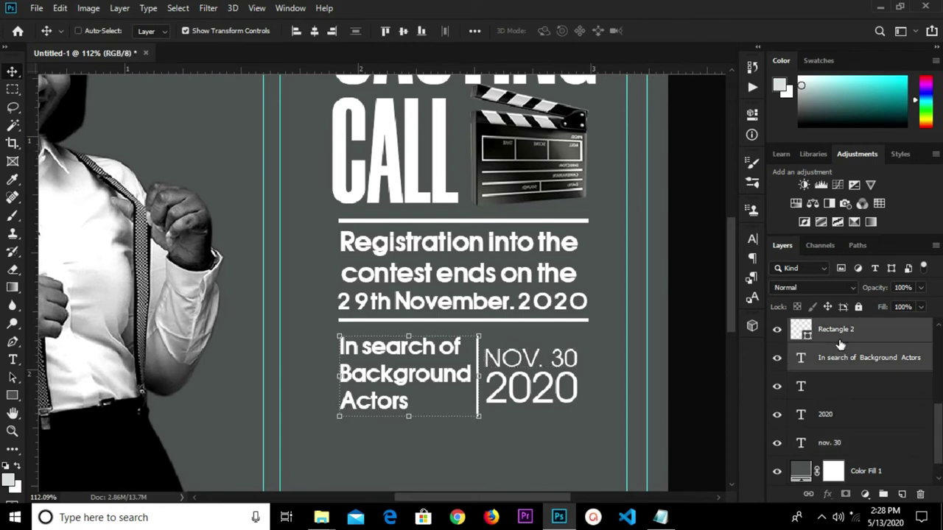
ctrl+click(836, 414)
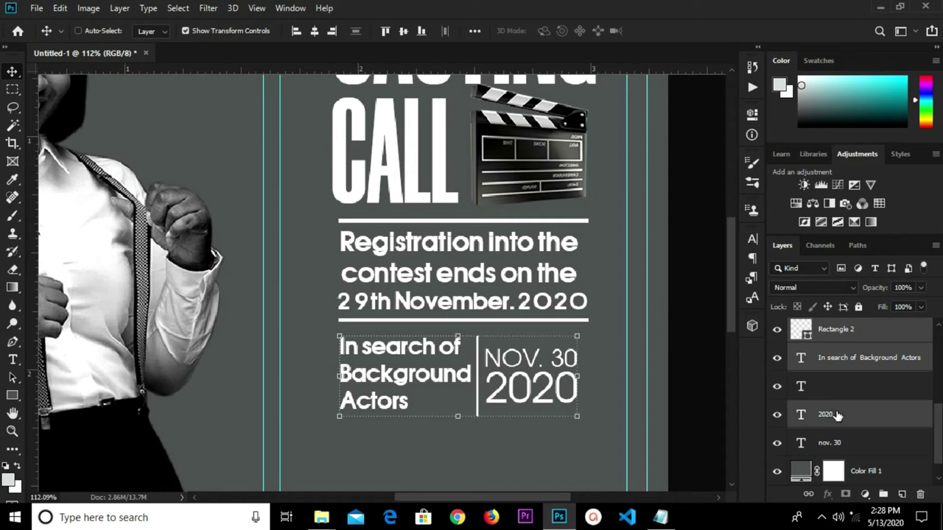
ctrl+click(843, 442)
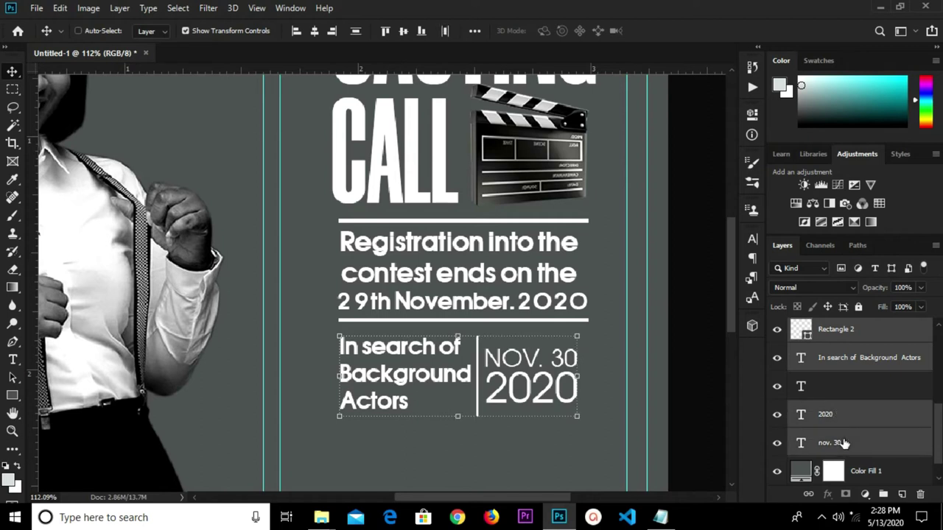
key(ctrl+g)
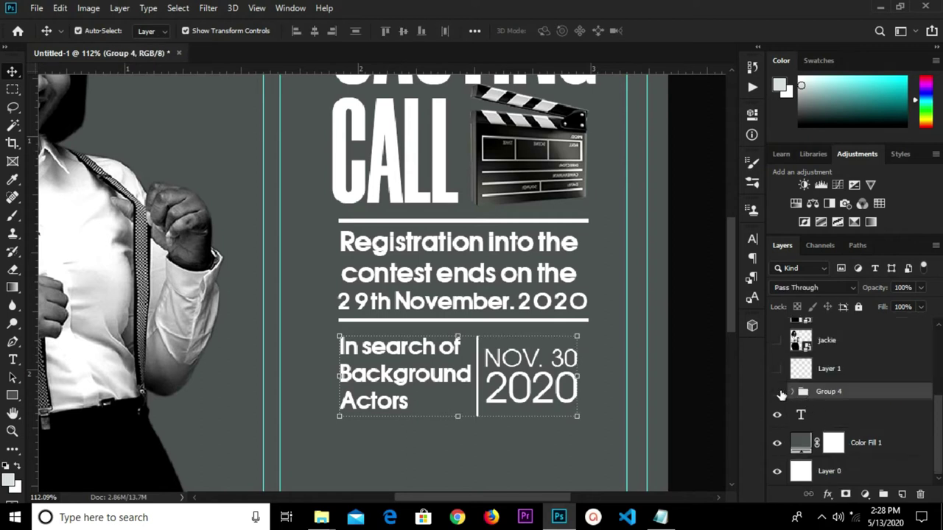
click(779, 391)
click(779, 392)
Nudge the grouped date block up and back down into position.
key(Up)
key(Up)
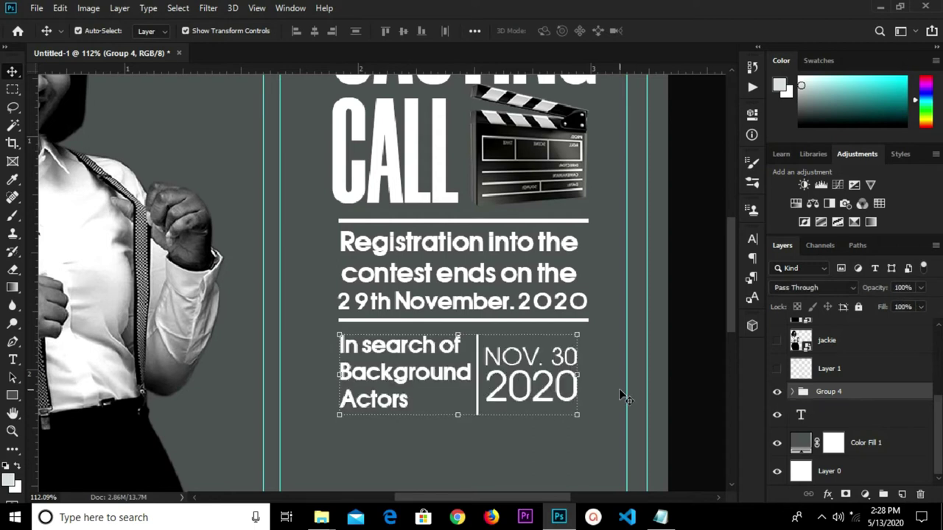
scroll(619, 388, down, 2)
scroll(620, 384, down, 2)
scroll(622, 380, down, 2)
scroll(624, 375, down, 1)
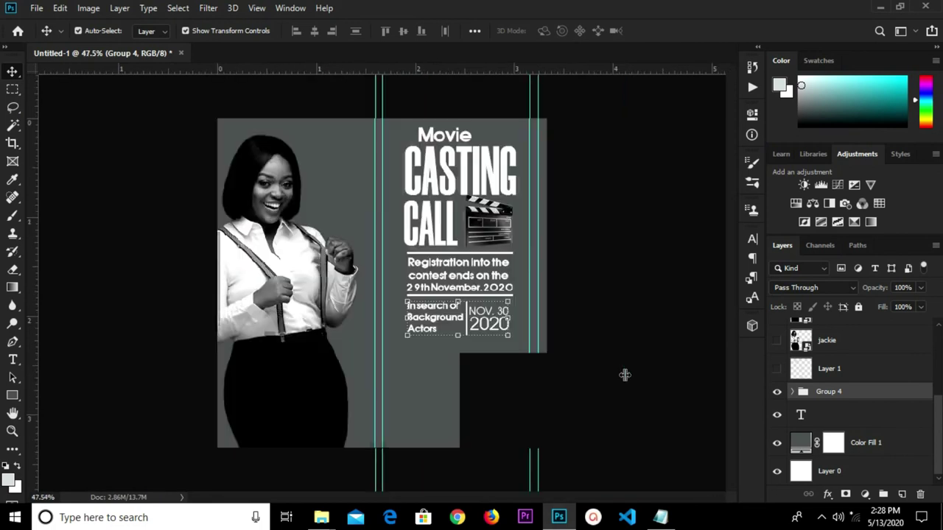
scroll(577, 396, up, 1)
key(Down)
key(Down)
key(Down)
key(Down)
key(Down)
key(Down)
key(Down)
key(Down)
key(Down)
key(Down)
key(Down)
click(589, 374)
Move the group holding the Registration text down two steps.
click(494, 282)
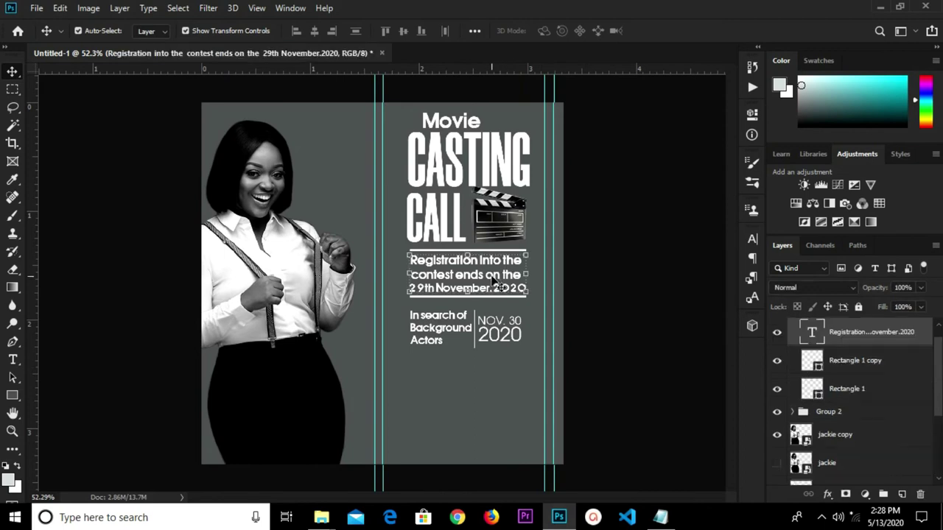
scroll(838, 344, up, 1)
click(839, 328)
key(Down)
key(Down)
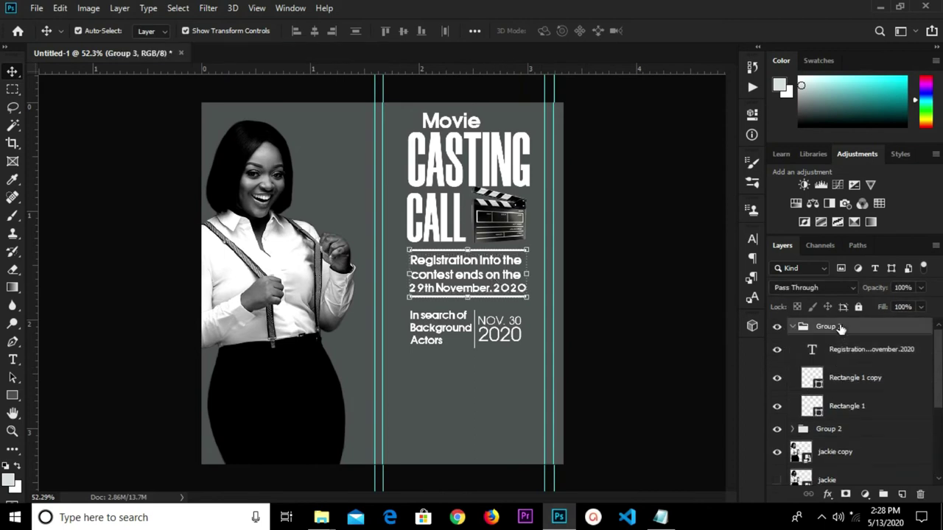
key(Down)
key(Down)
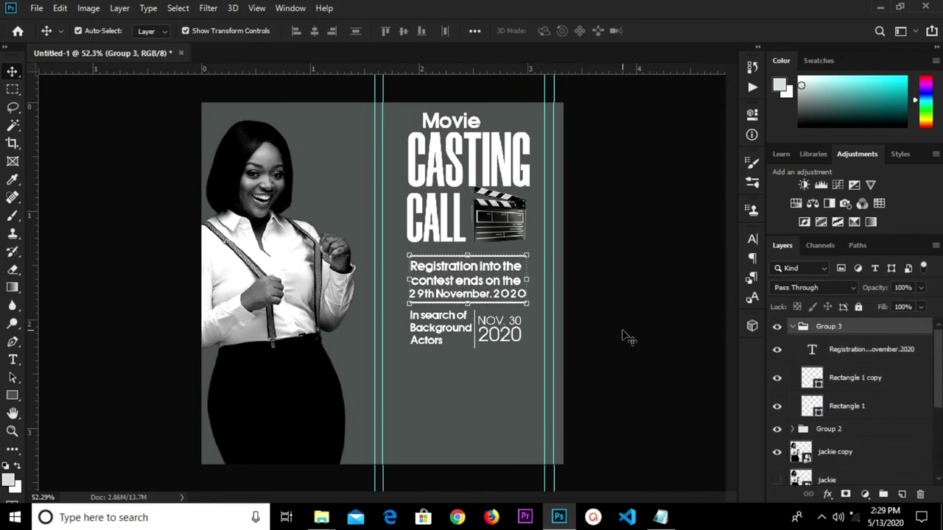
click(621, 336)
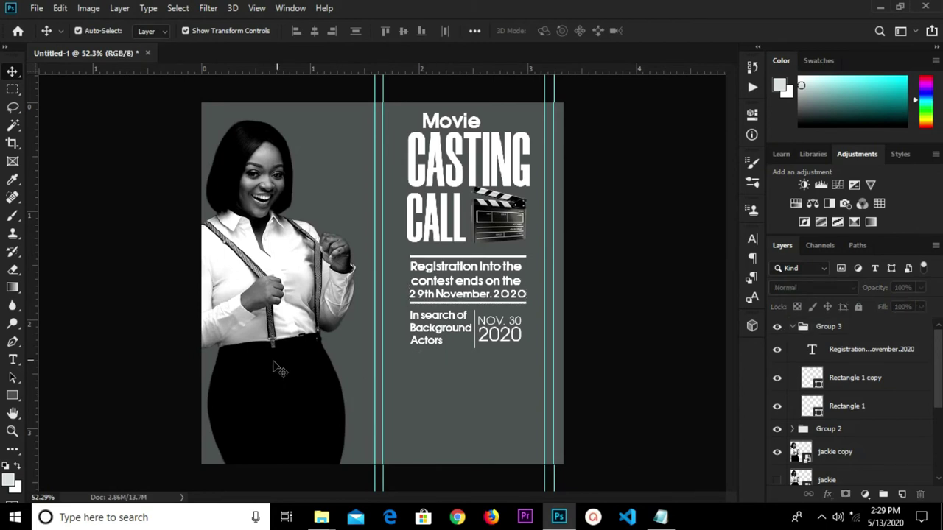
Copy the venue and address lines from the casting call notes.
click(663, 517)
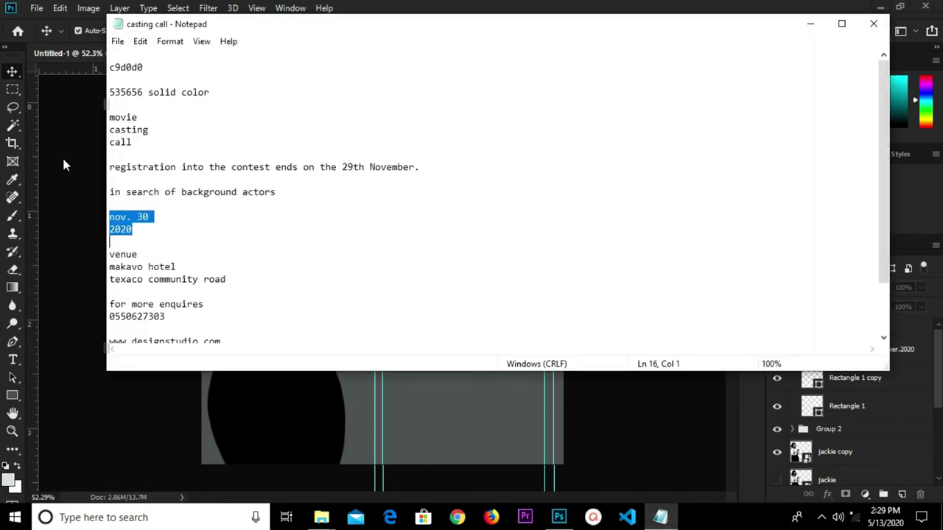
drag(110, 255, 233, 284)
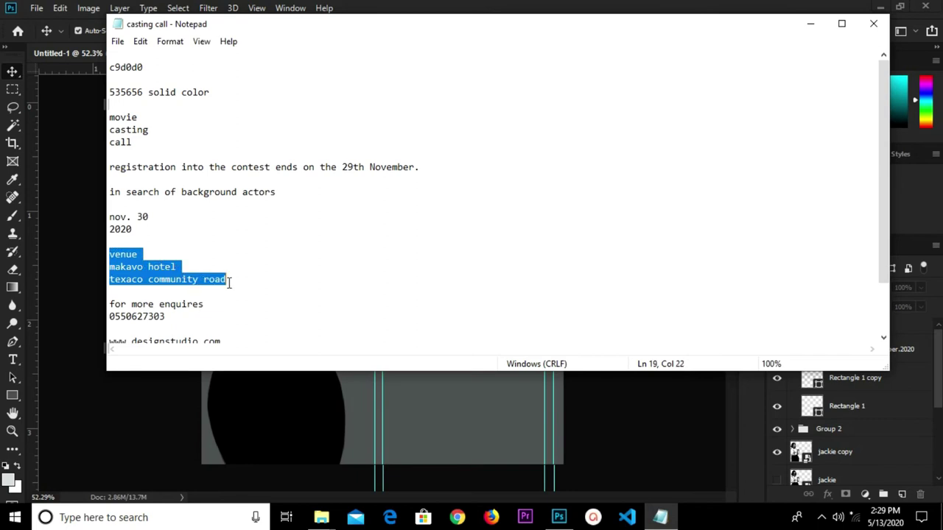
click(425, 404)
Paste the venue lines below the date and delete the word 'venue' from them.
key(t)
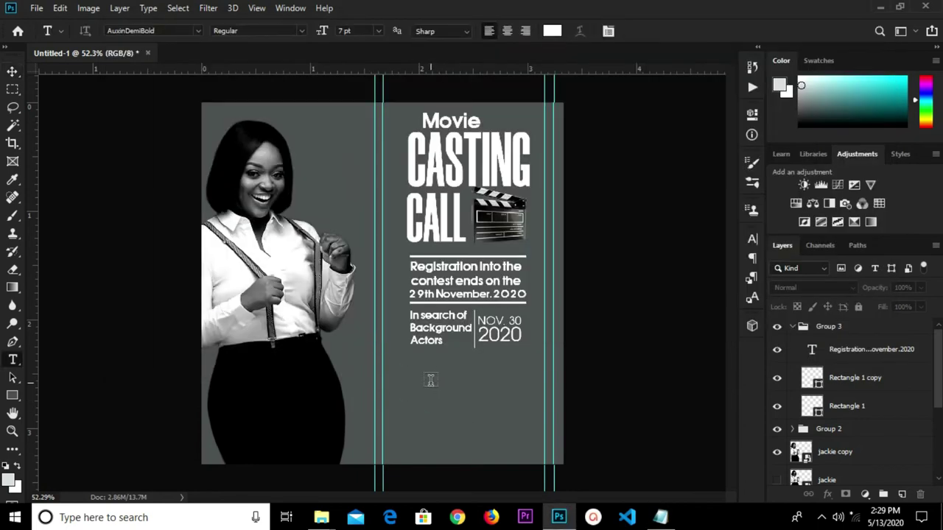
click(431, 380)
key(ctrl+v)
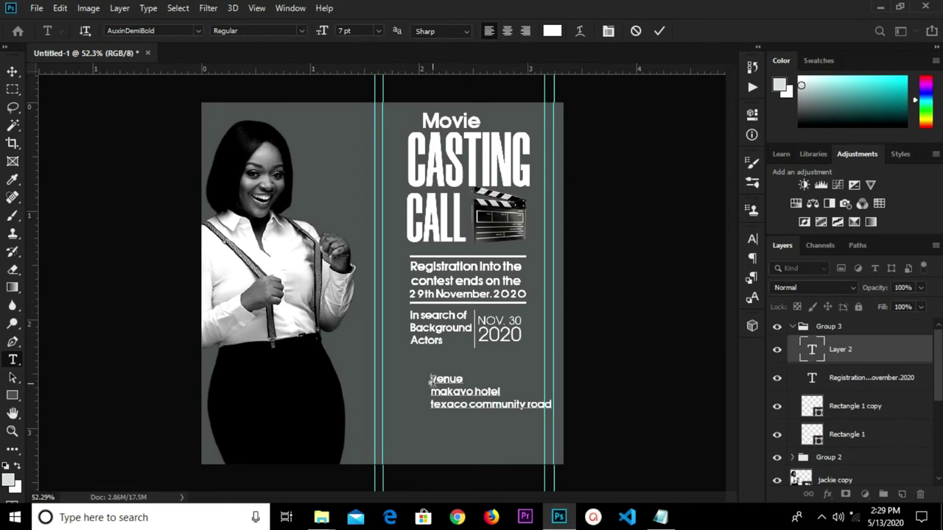
drag(433, 380, 467, 376)
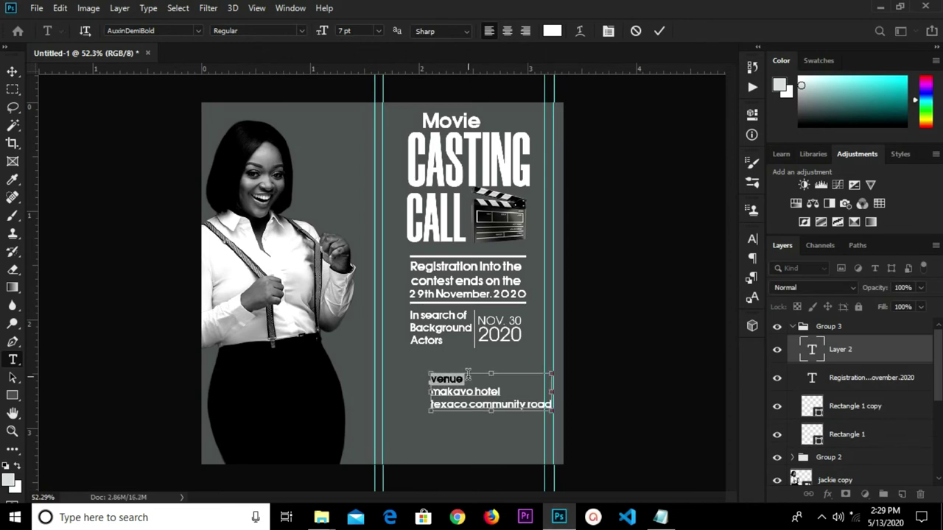
key(BackSpace)
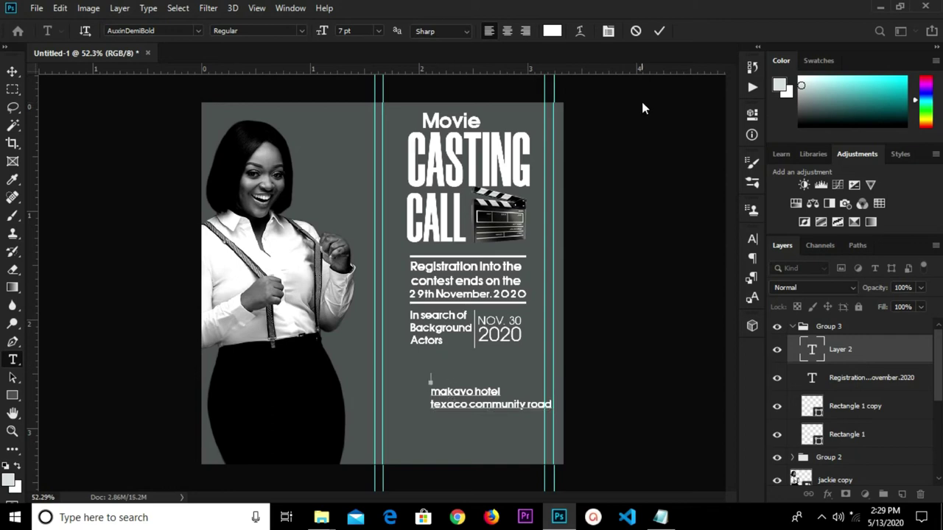
click(658, 31)
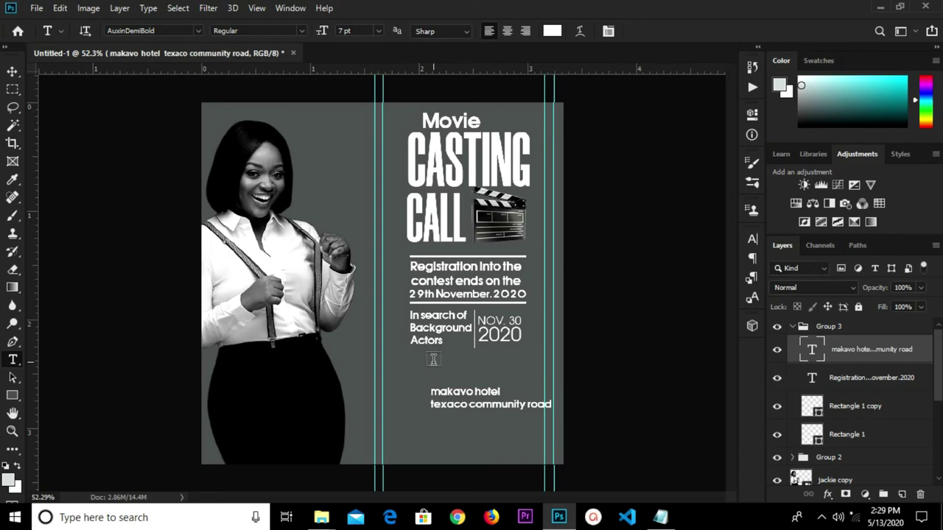
Add a separate 'Venue' heading text layer above the address.
click(433, 359)
text(venue)
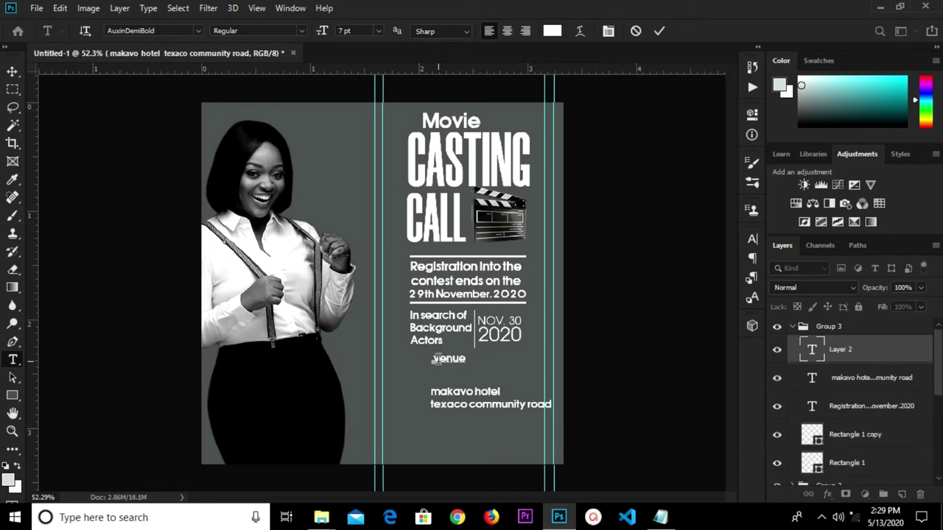
key(ctrl+a)
text(venue)
key(ctrl+z)
text(V)
click(658, 31)
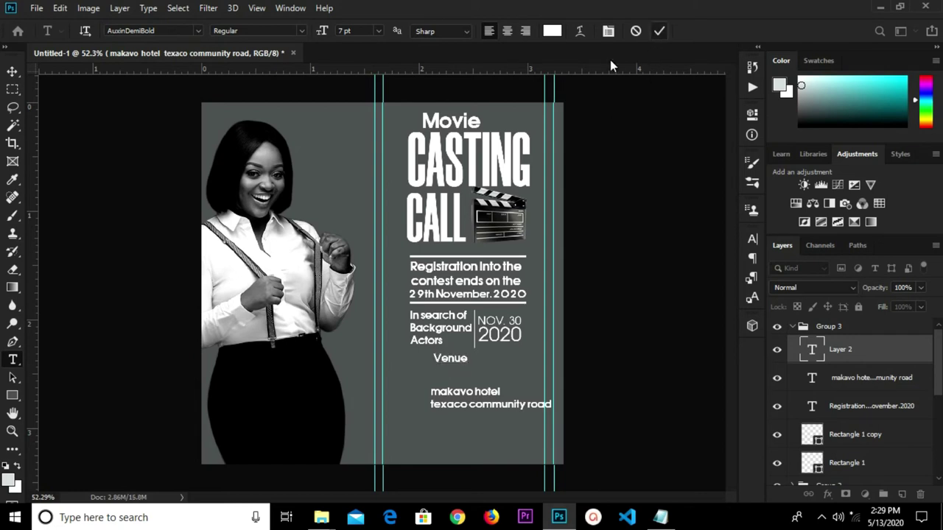
click(12, 71)
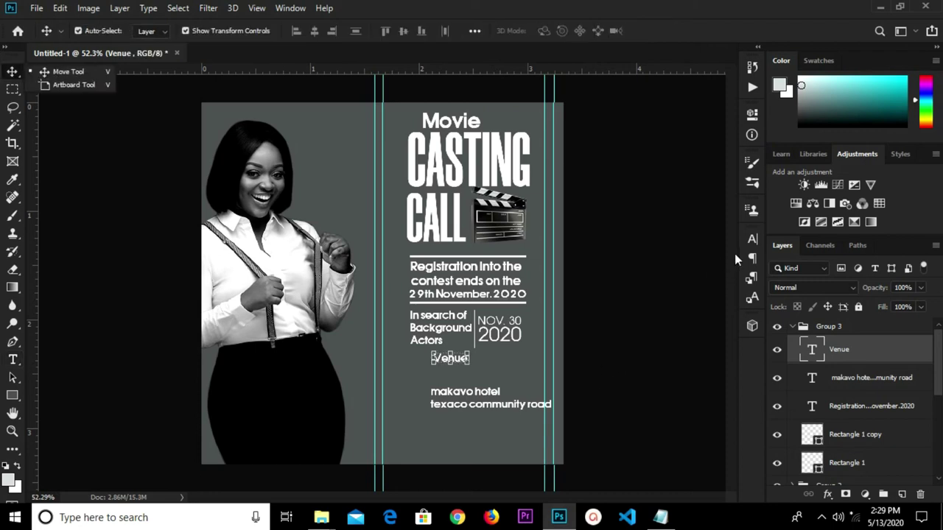
Set the Venue heading to 9 pt and centre it above the address lines.
click(752, 239)
click(652, 275)
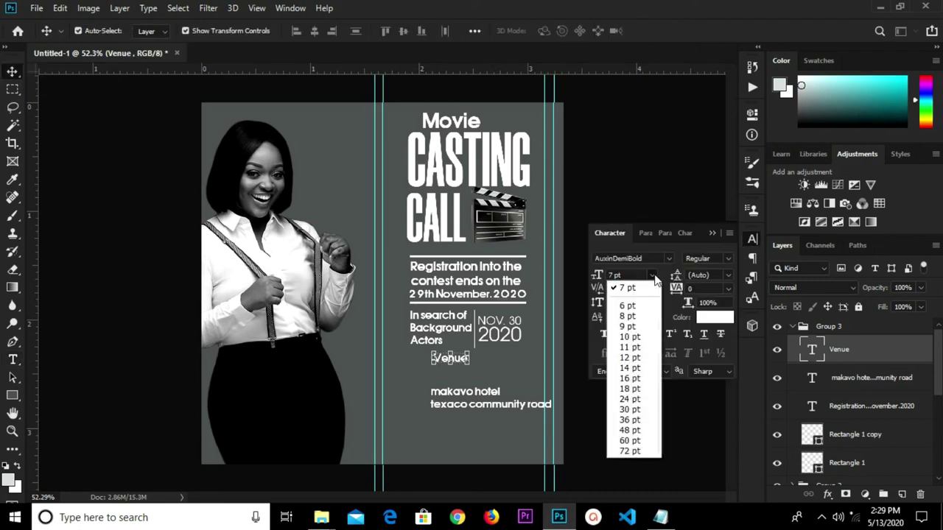
click(626, 320)
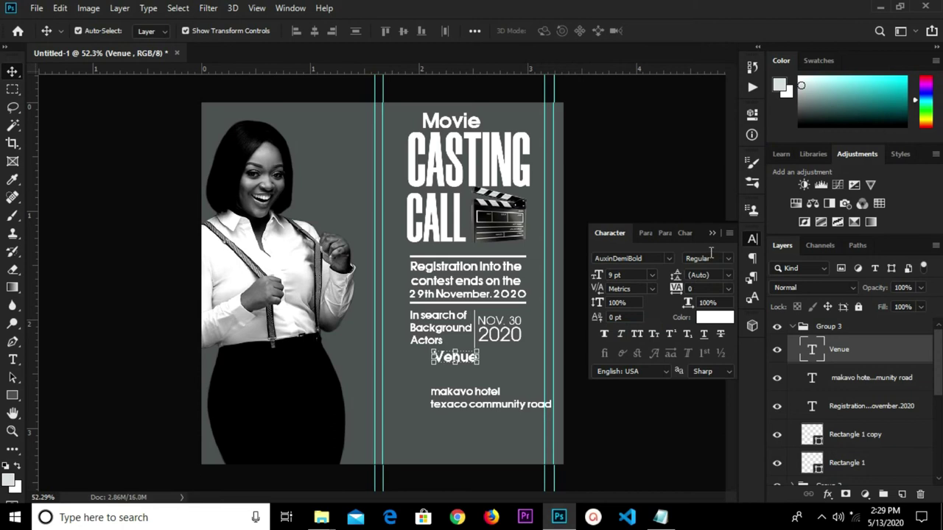
click(677, 266)
scroll(461, 368, up, 3)
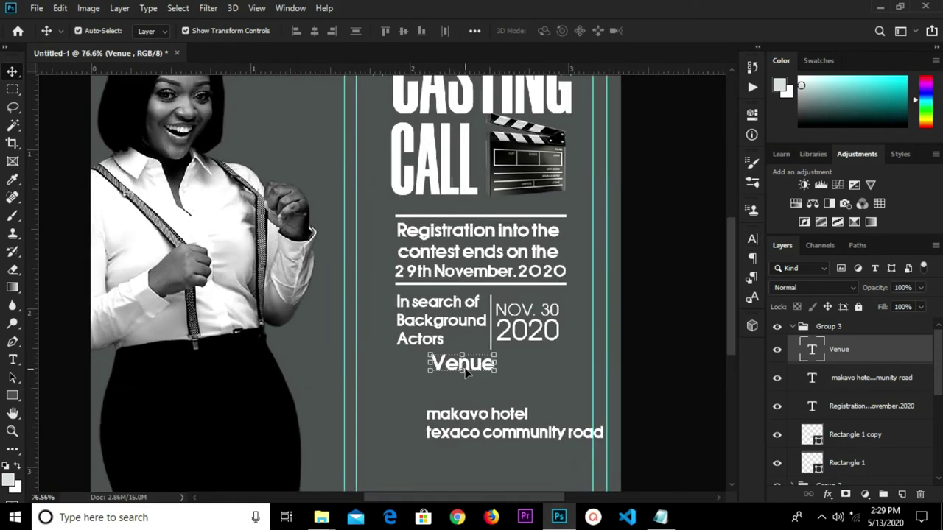
drag(471, 375, 495, 387)
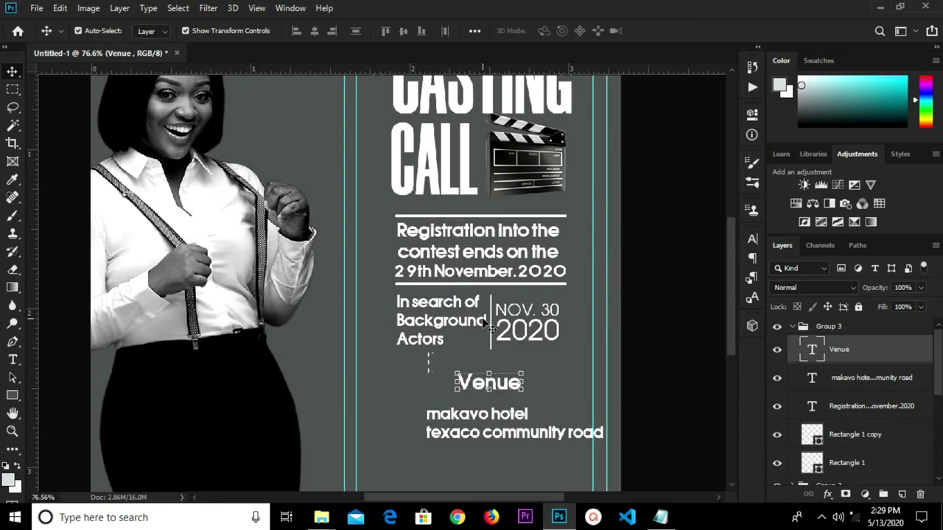
Underline the Venue heading in the Character panel.
click(752, 239)
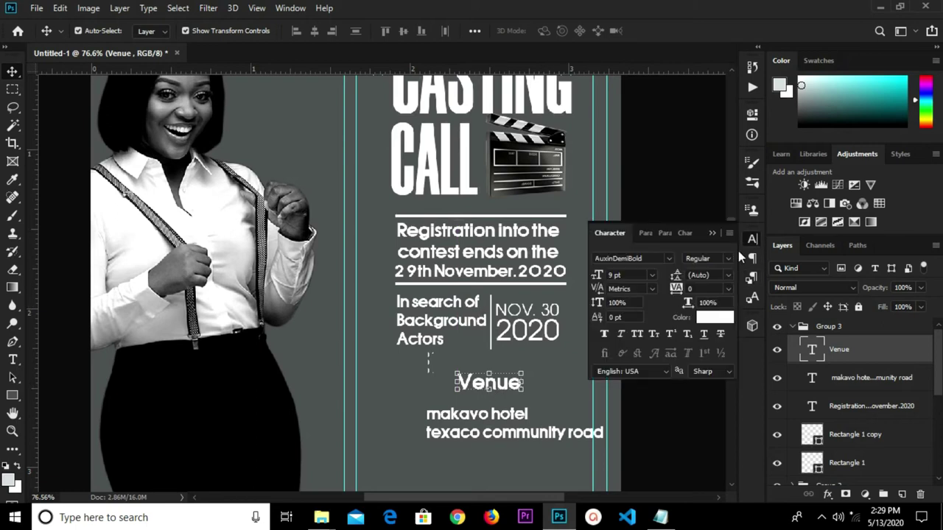
click(702, 334)
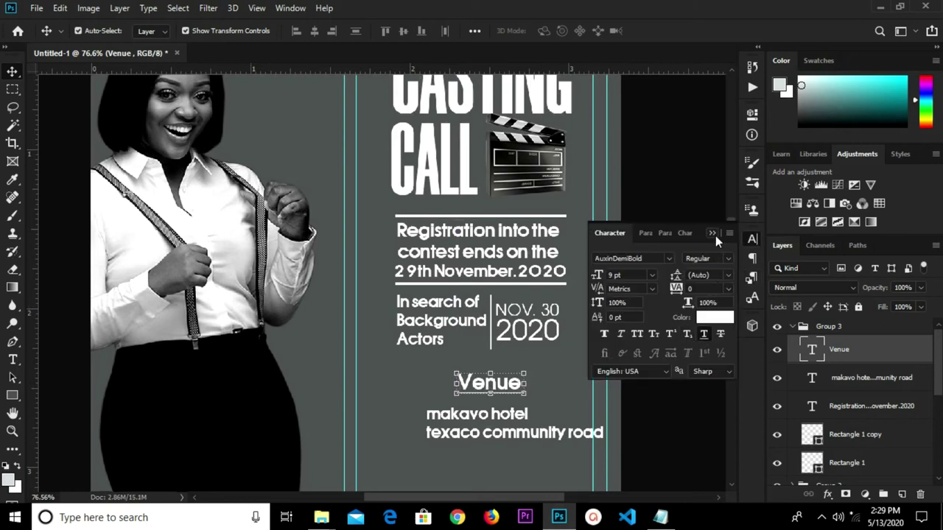
click(711, 234)
click(546, 379)
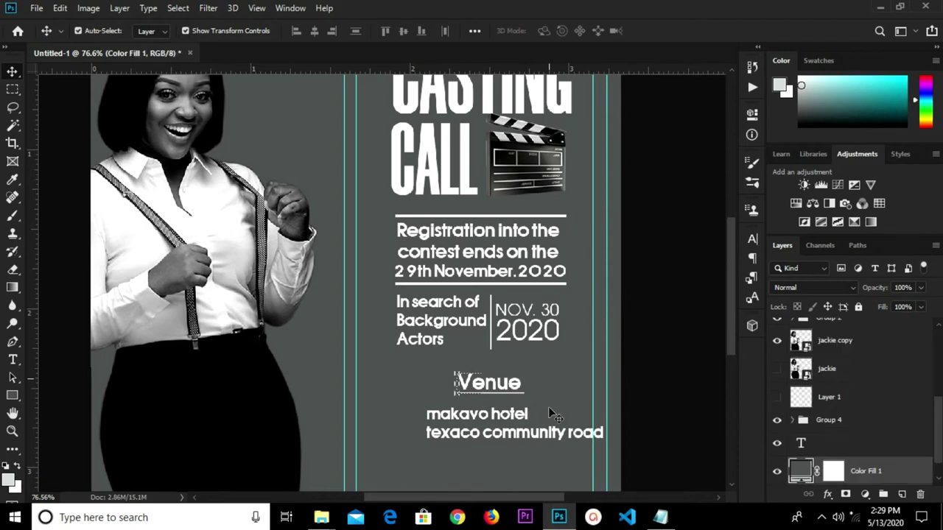
Select the address text layer, removing an accidentally added placeholder text block.
click(489, 416)
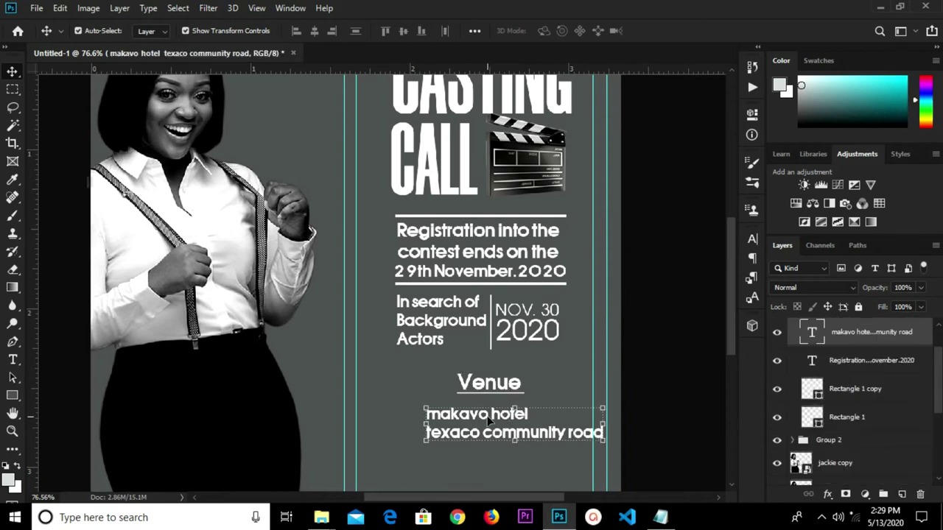
key(t)
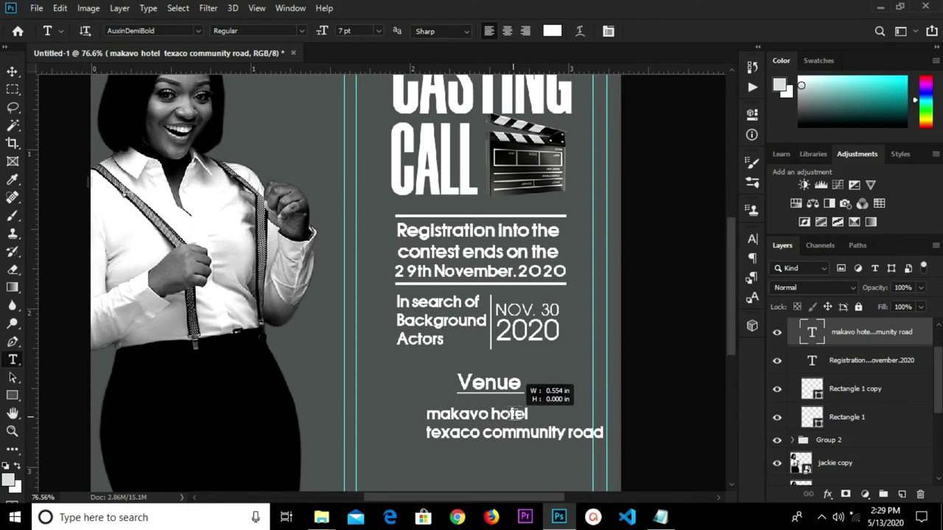
click(515, 416)
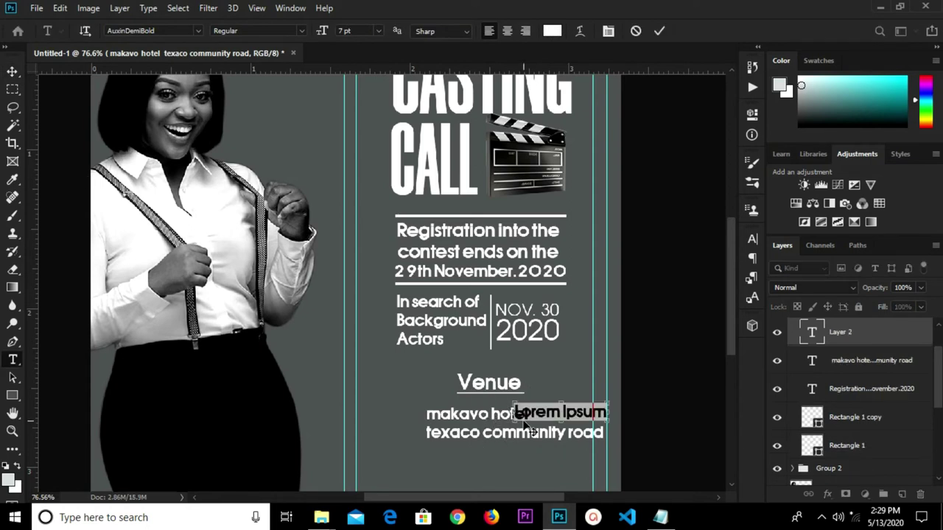
click(658, 31)
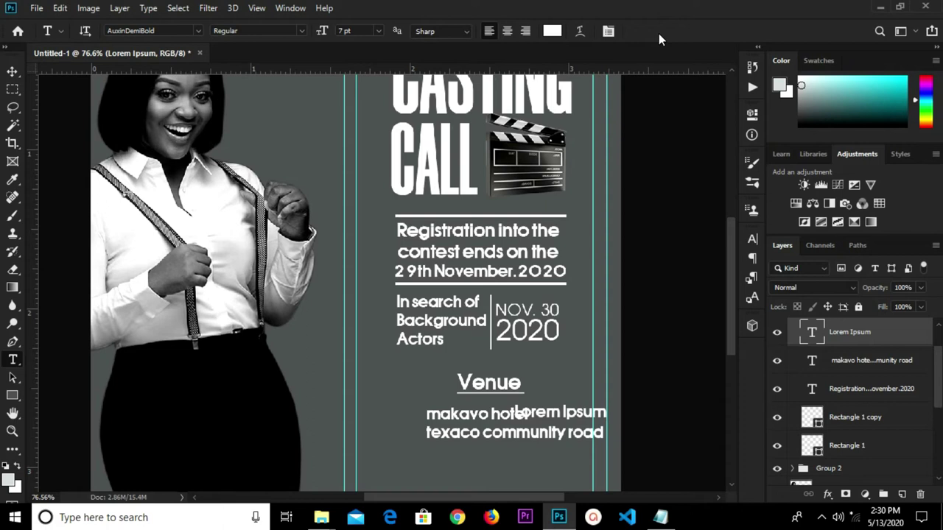
key(Delete)
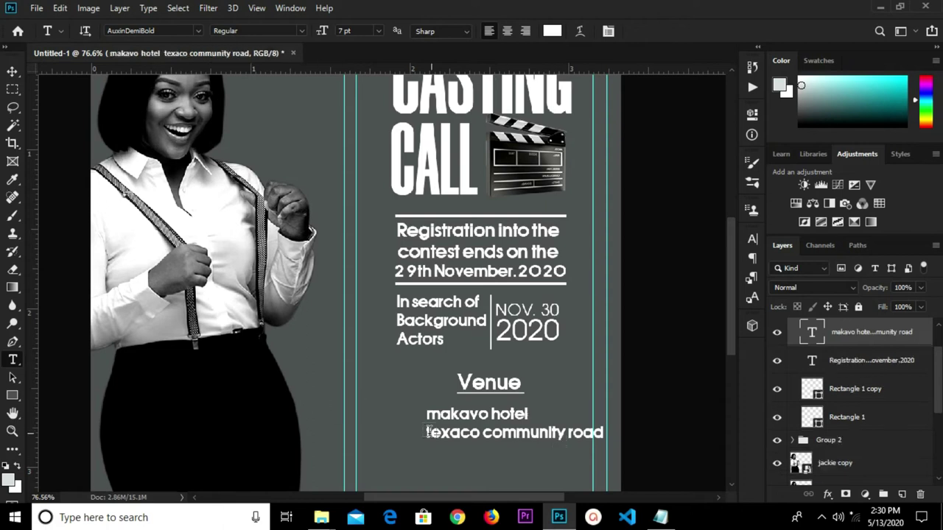
scroll(427, 432, up, 1)
Delete the 'makavo hotel' line from the address and hide the remaining texaco community road layer.
click(437, 414)
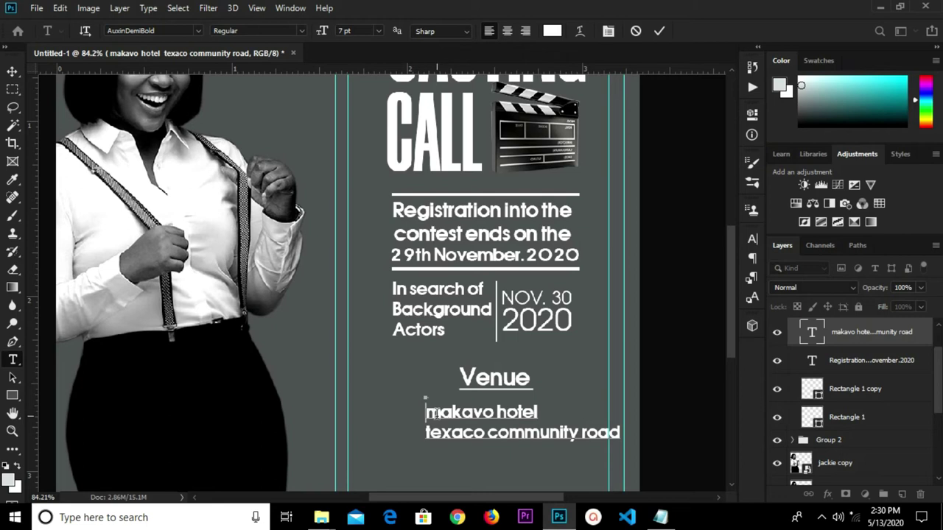
drag(426, 414, 541, 413)
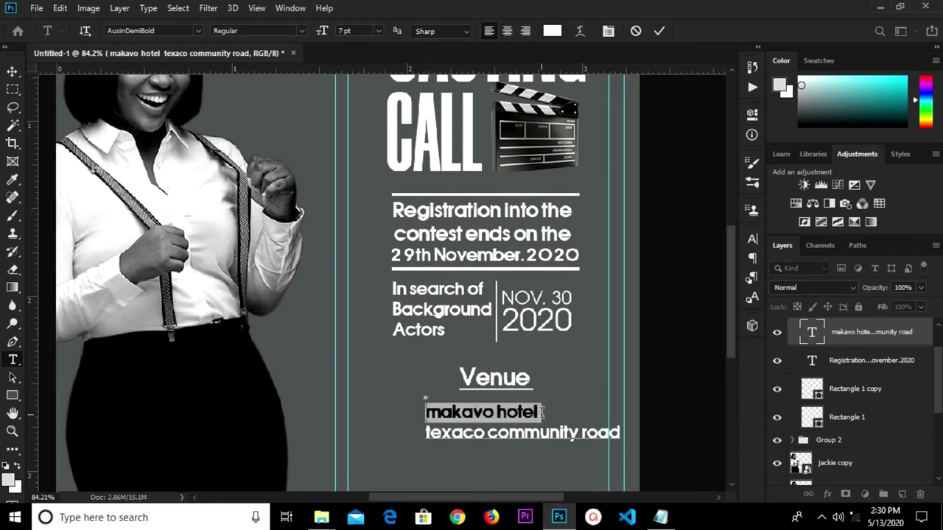
key(BackSpace)
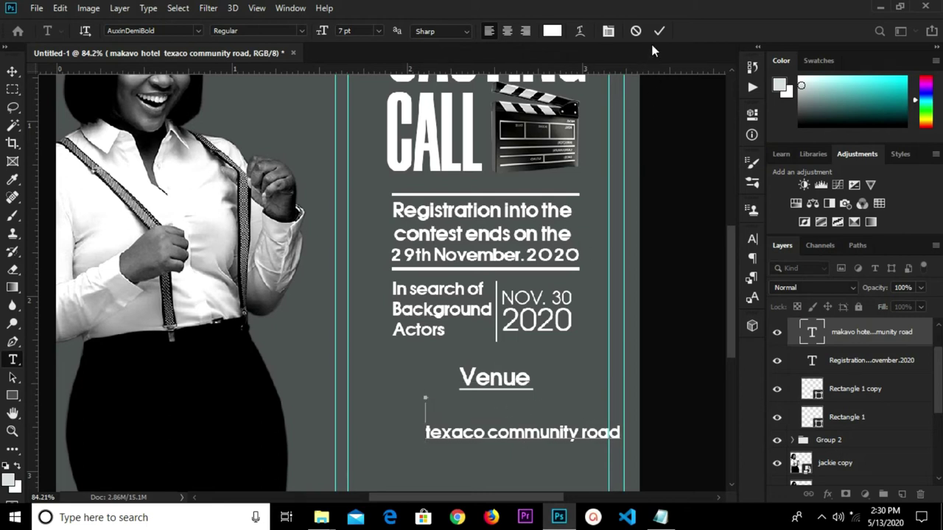
click(657, 32)
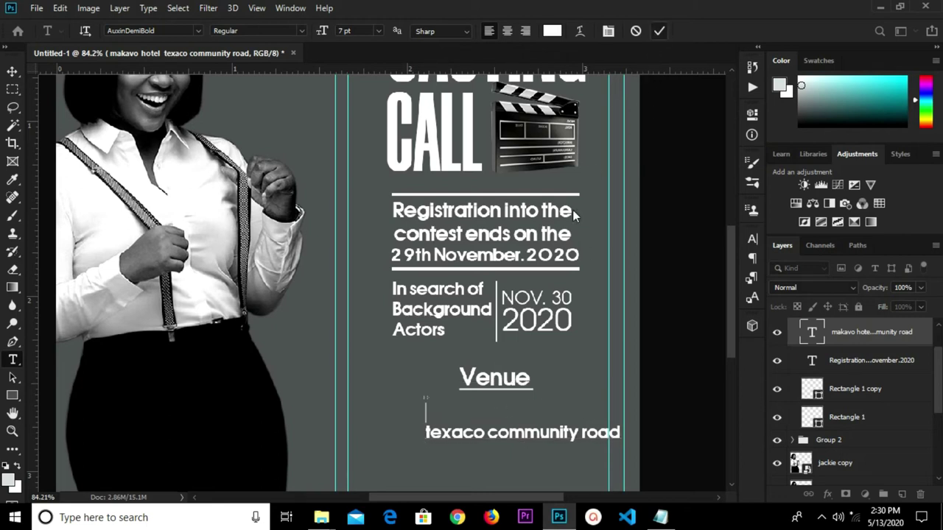
click(19, 71)
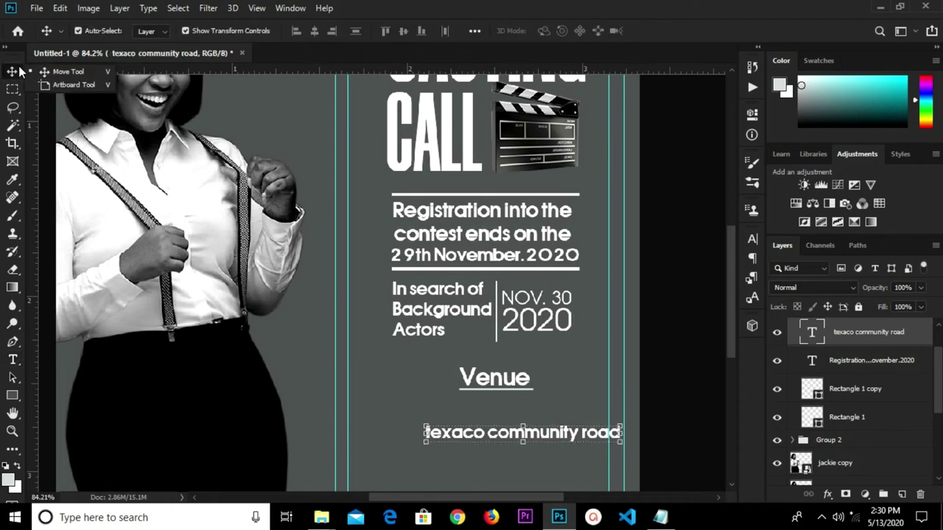
click(777, 332)
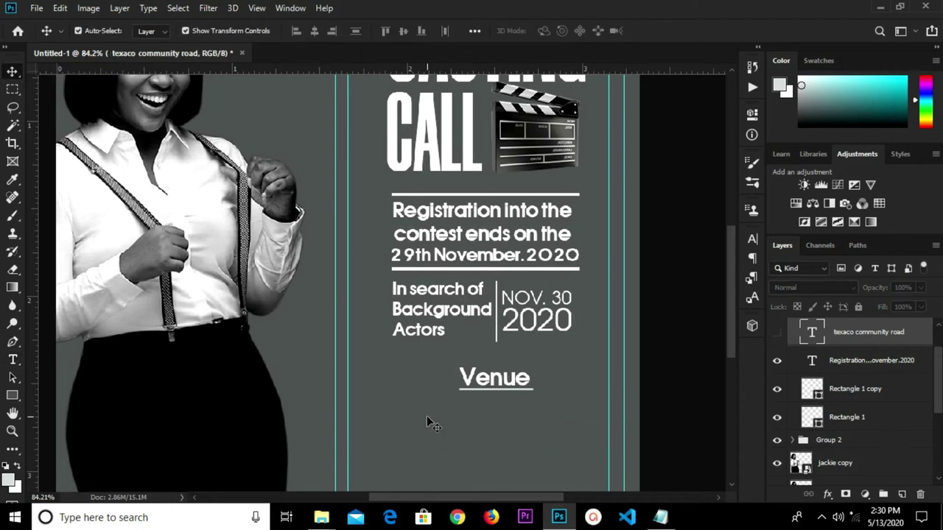
scroll(426, 424, down, 1)
scroll(427, 425, down, 1)
Type 'makavo hotel' as a new text layer and set it to All Caps.
key(t)
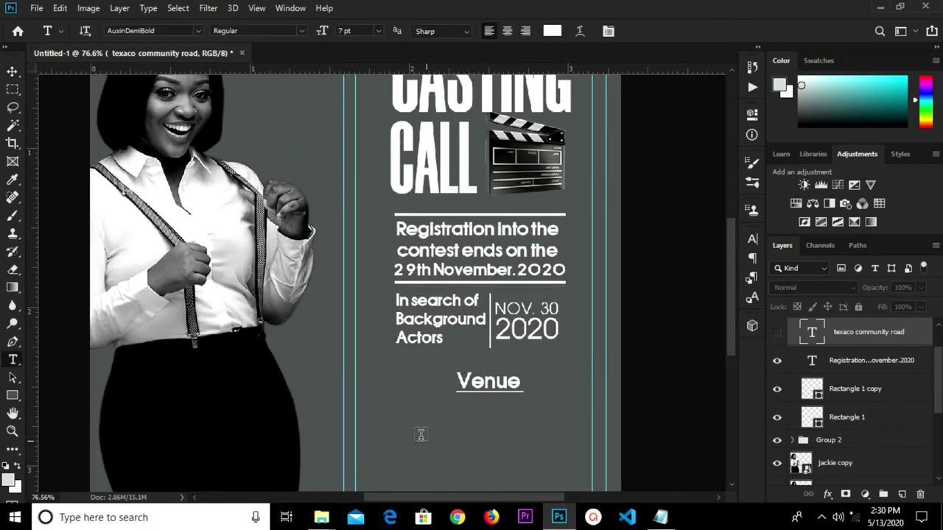
click(383, 417)
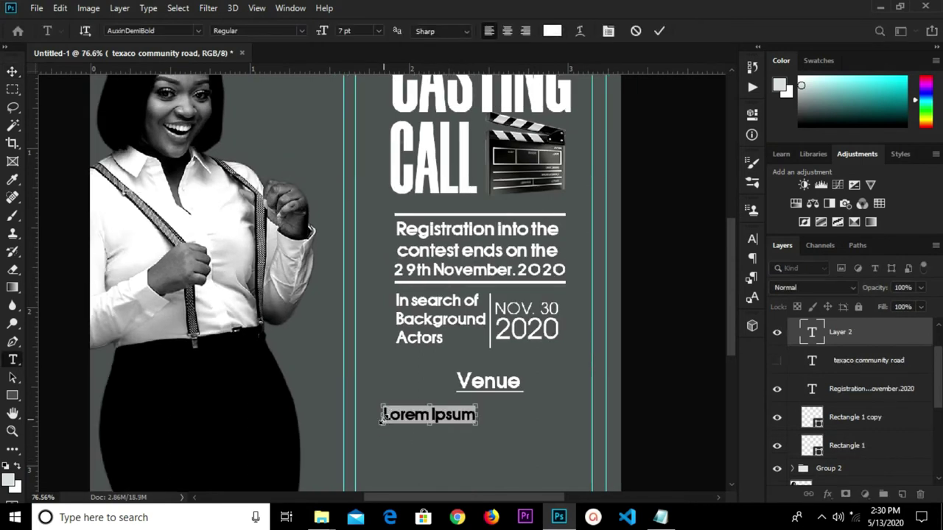
text(makavo hotel)
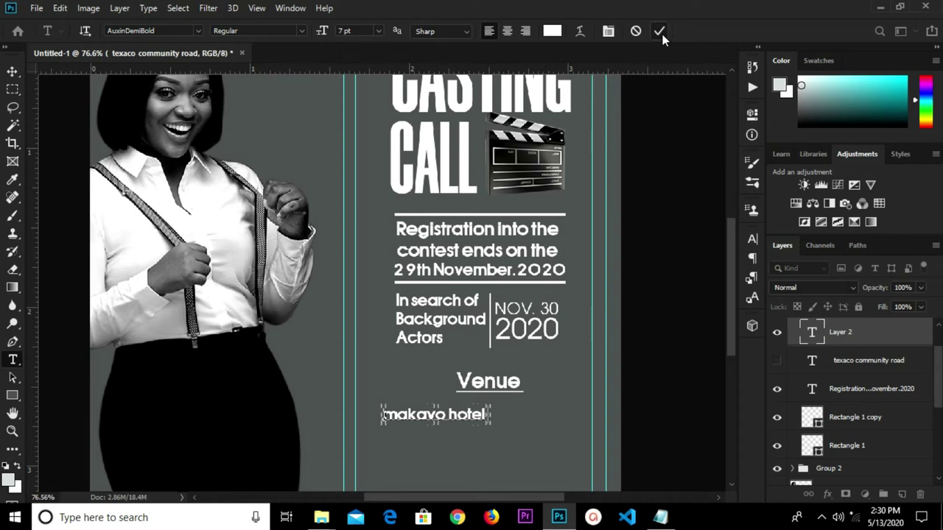
click(659, 30)
click(752, 239)
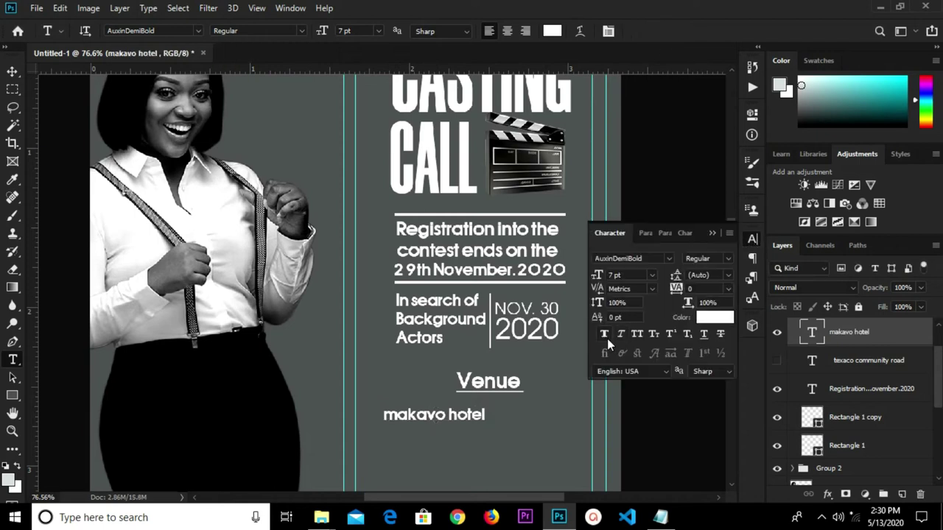
click(636, 333)
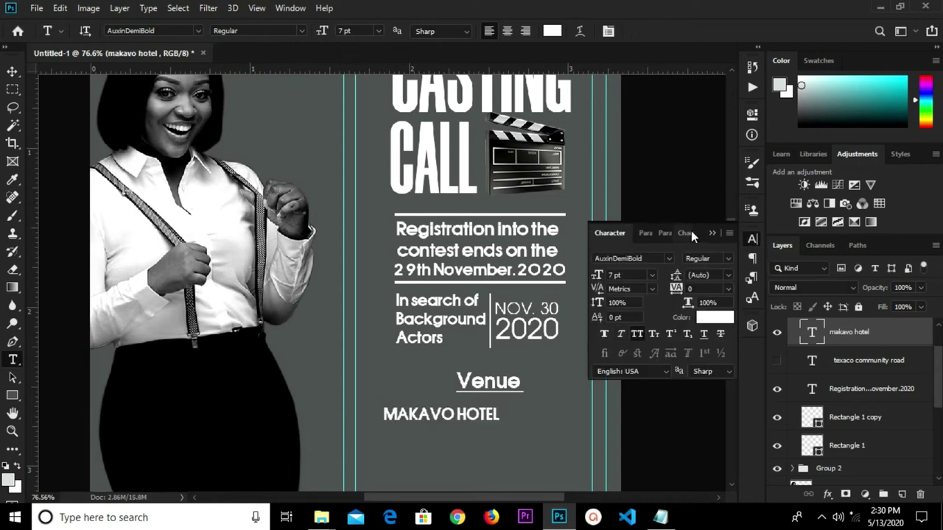
click(711, 233)
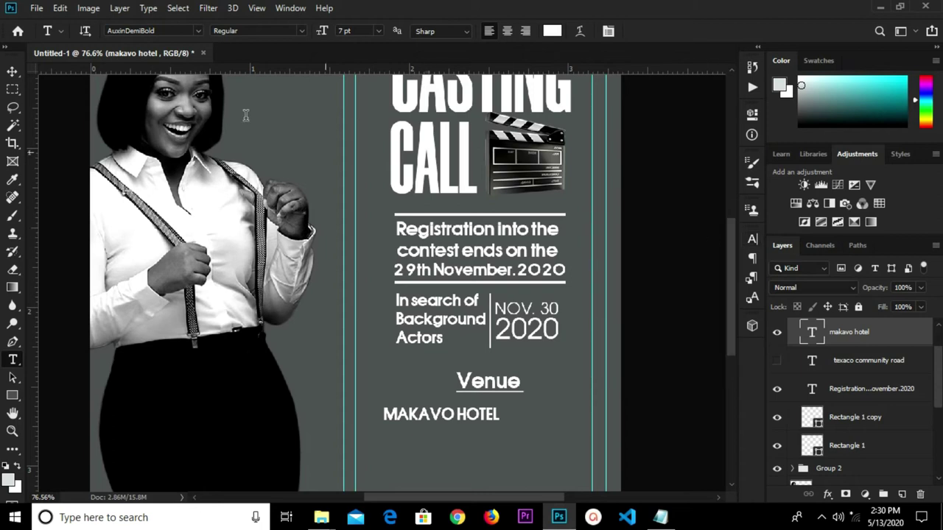
Set MAKAVO HOTEL to 11 pt and centre it under the Venue heading.
click(17, 73)
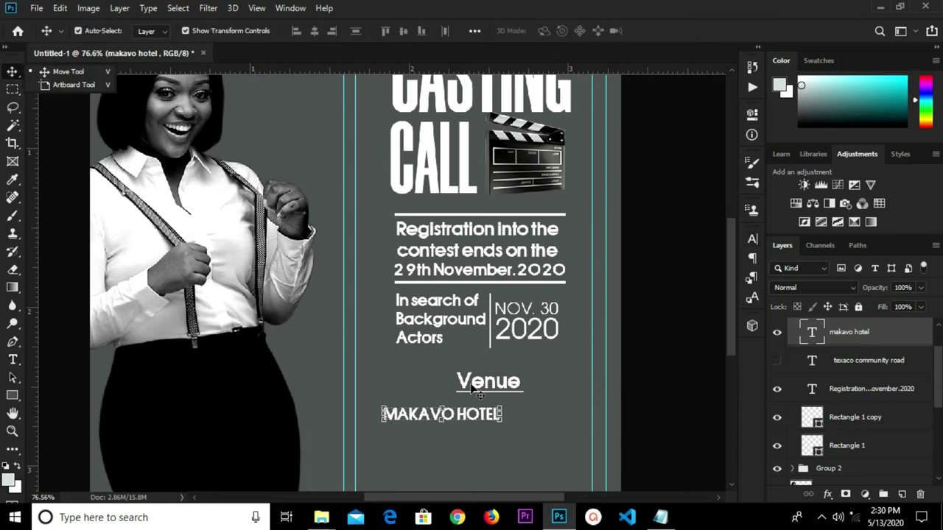
drag(444, 416, 497, 412)
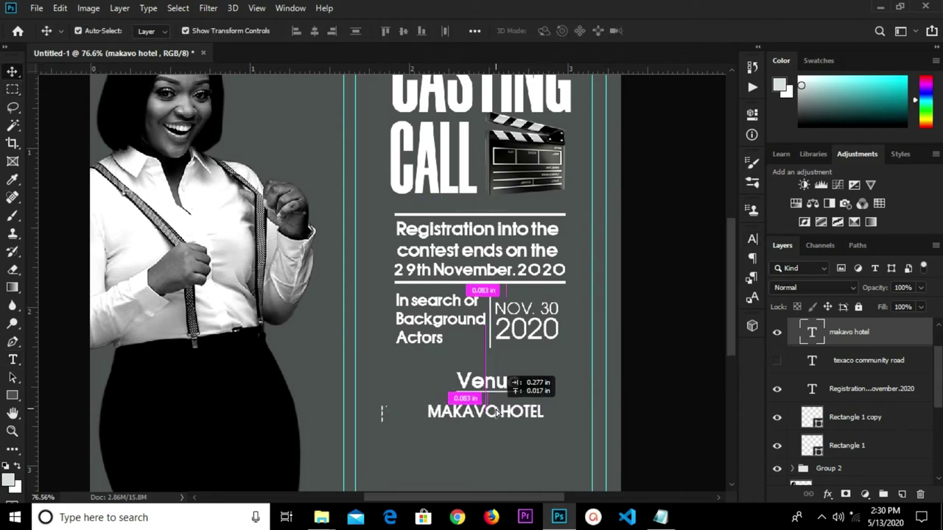
click(752, 238)
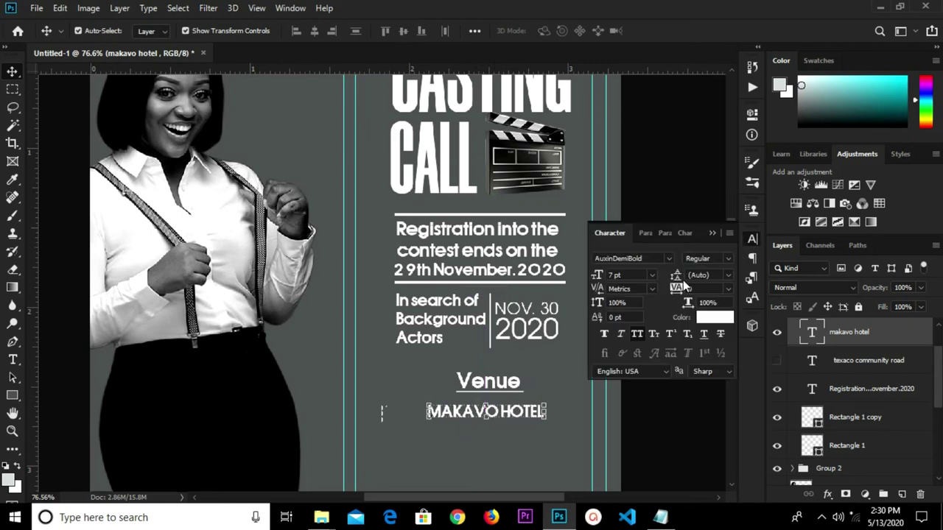
click(652, 274)
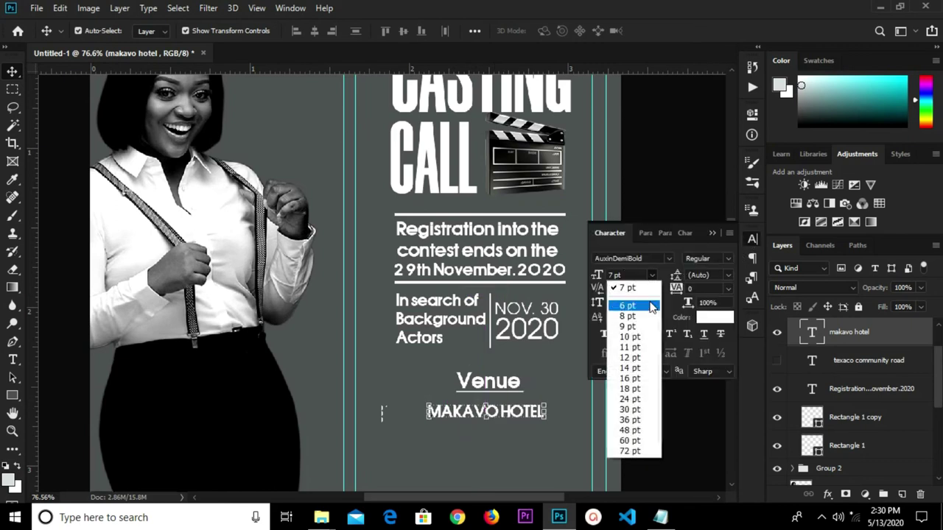
click(643, 351)
click(642, 351)
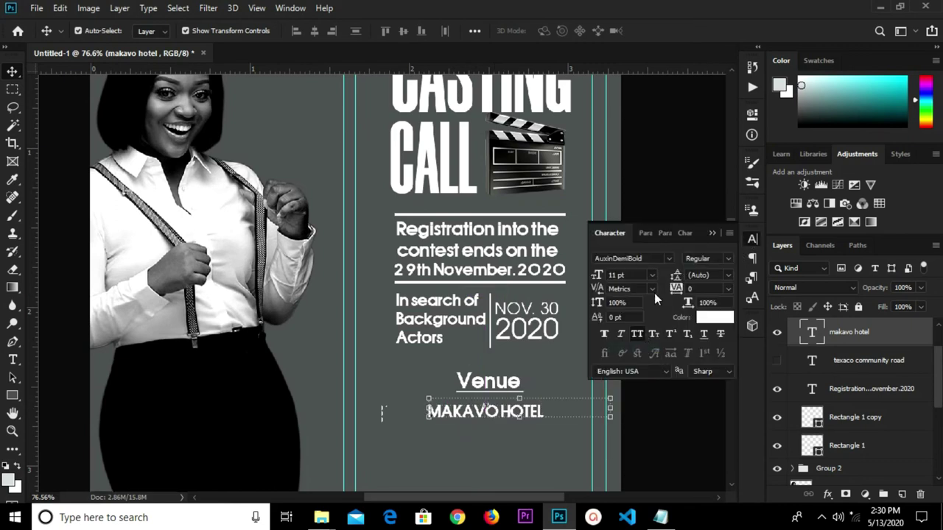
click(711, 232)
drag(515, 407, 476, 407)
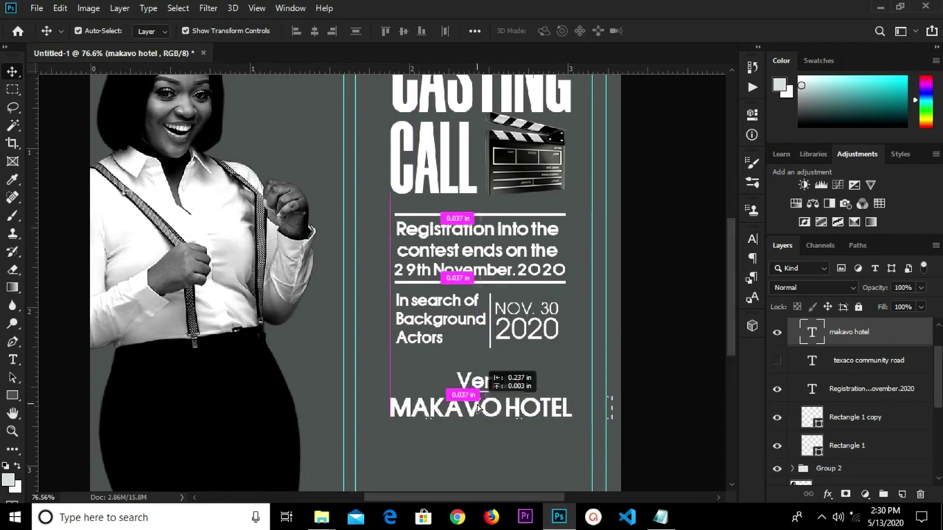
drag(476, 407, 485, 407)
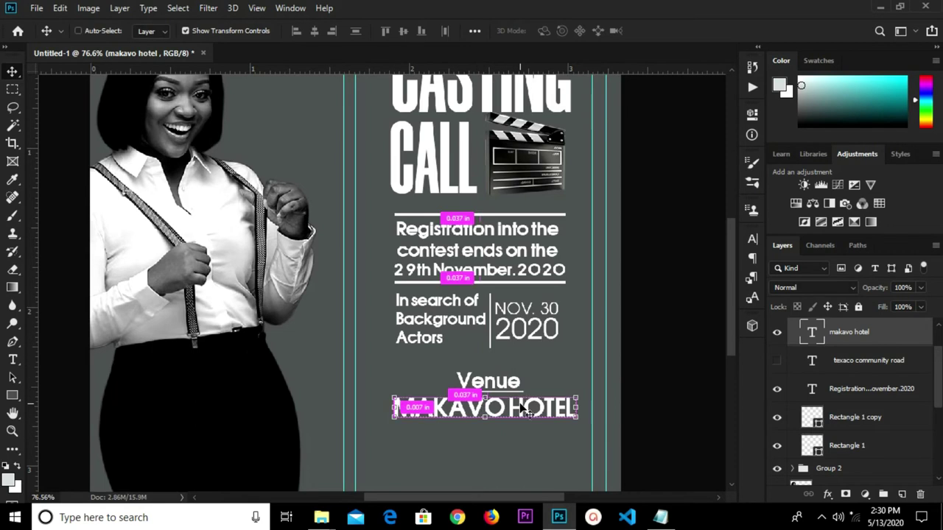
Shrink MAKAVO HOTEL slightly and make the texaco community road layer visible again.
key(ctrl+t)
scroll(580, 421, up, 1)
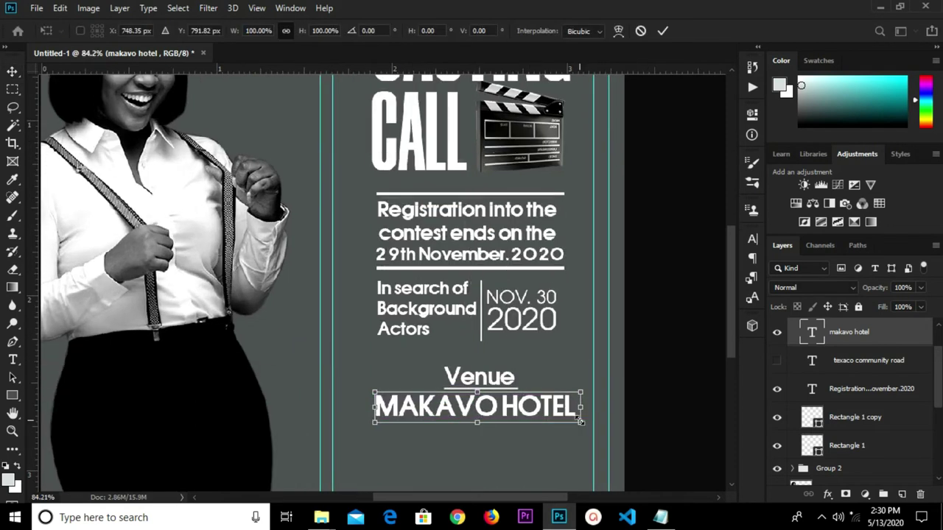
drag(580, 420, 573, 420)
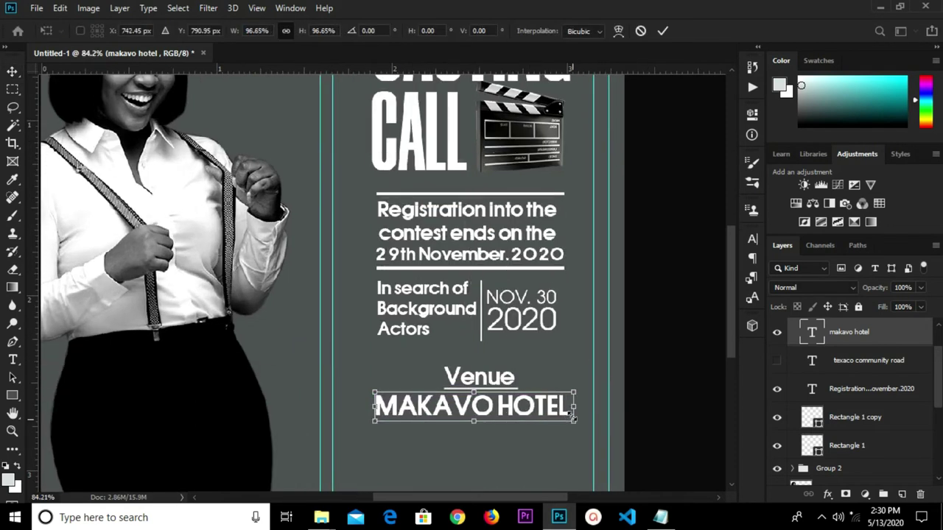
click(663, 31)
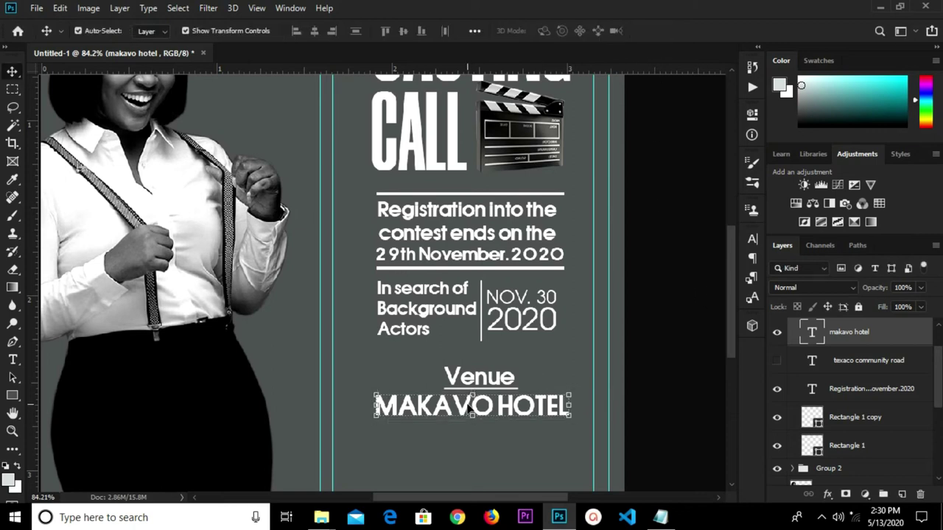
click(777, 360)
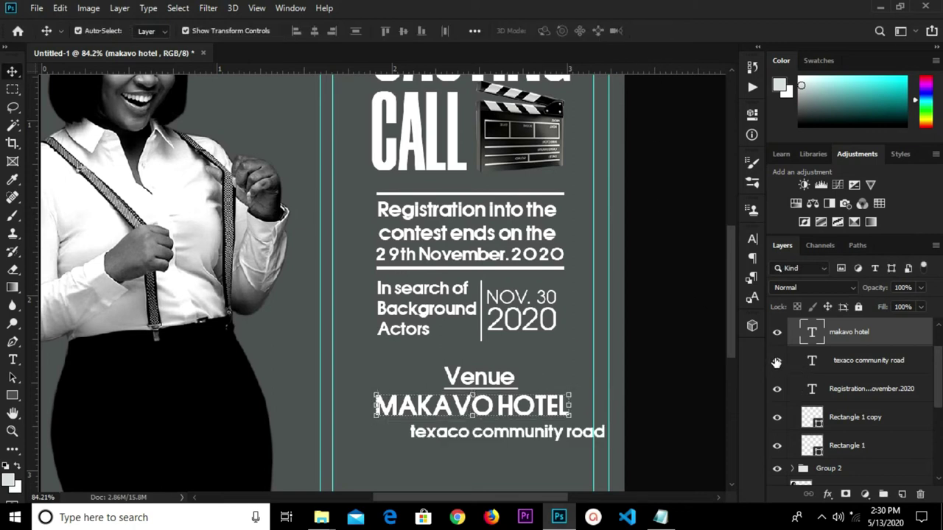
Move the address under MAKAVO HOTEL and capitalize it to 'Texaco Community Road'.
click(510, 438)
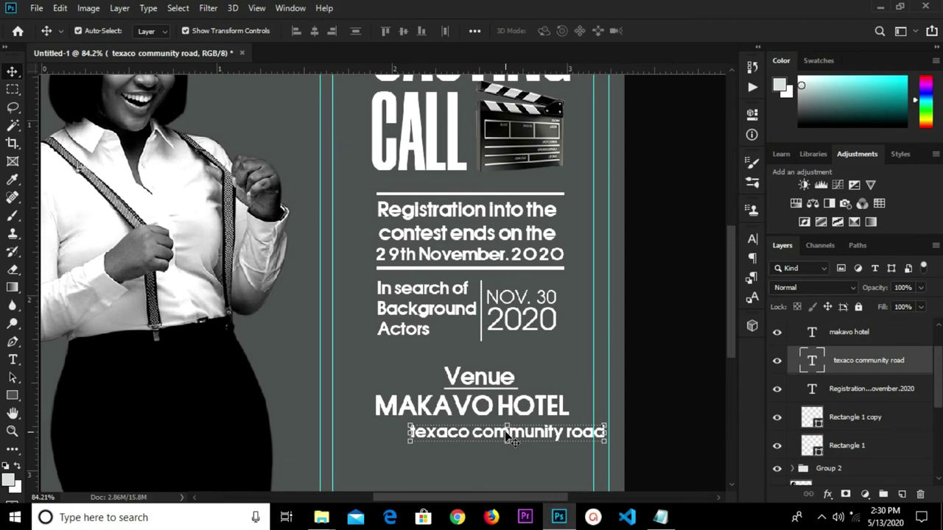
drag(511, 439, 471, 428)
scroll(406, 435, up, 2)
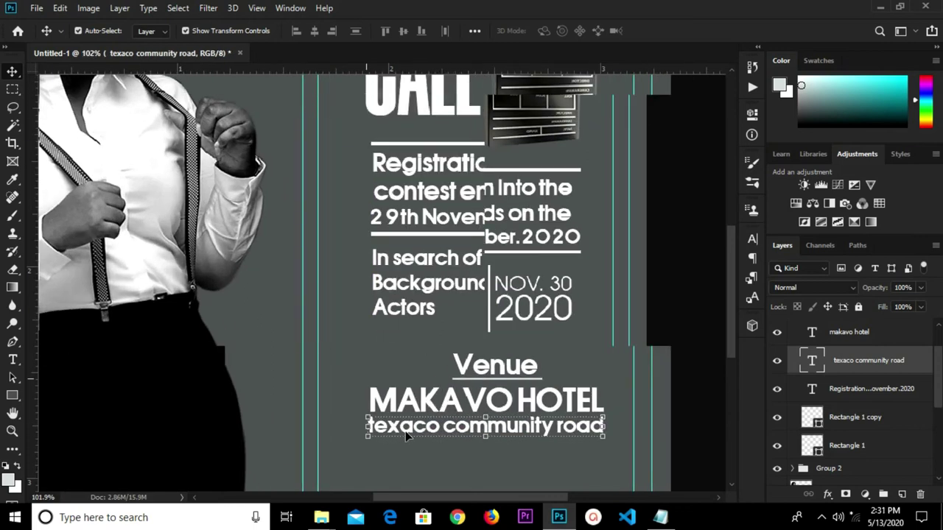
key(t)
click(372, 426)
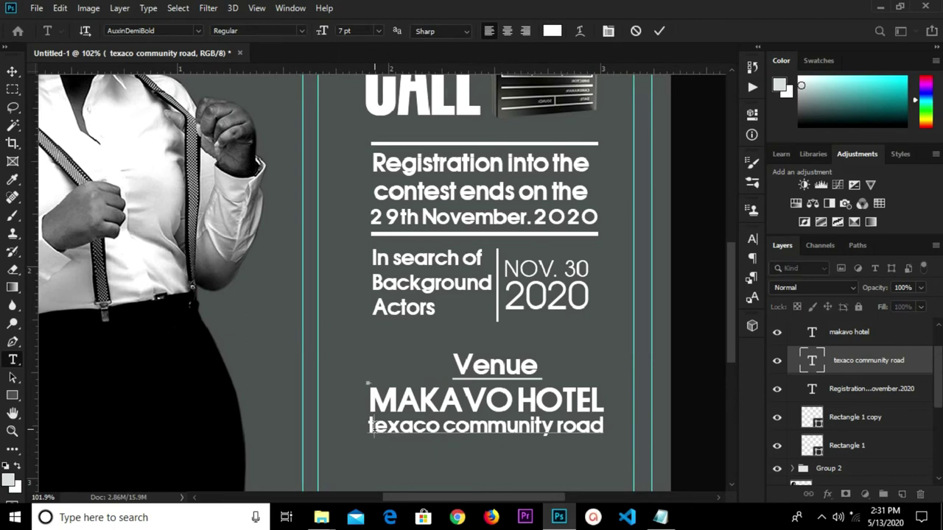
key(Delete)
text(T)
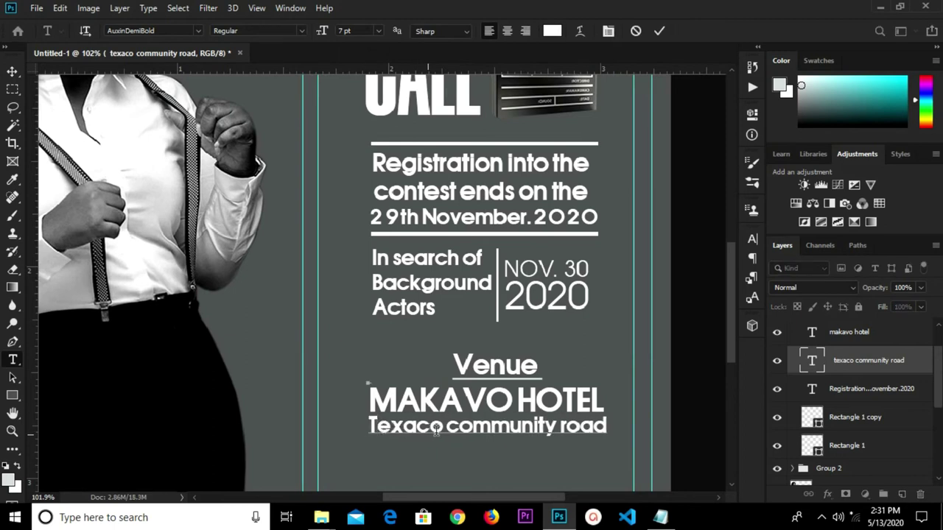
click(458, 425)
key(BackSpace)
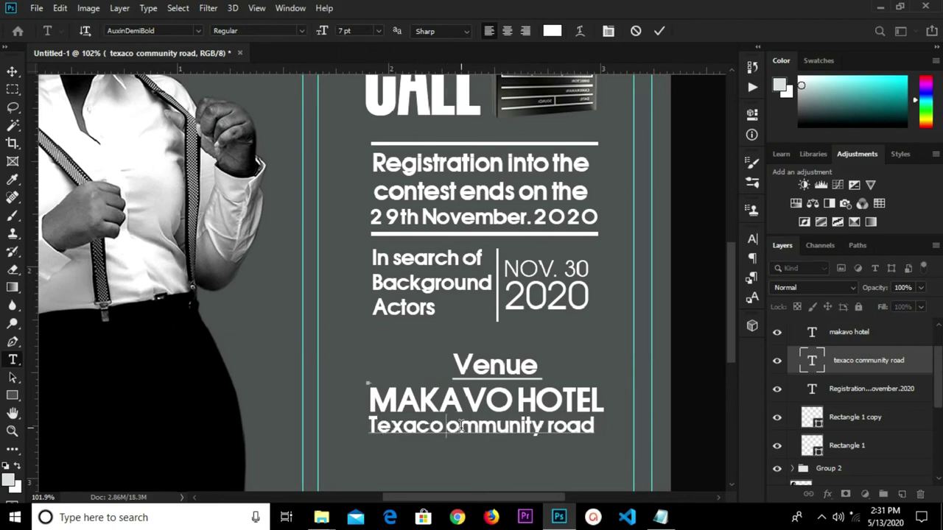
text(C)
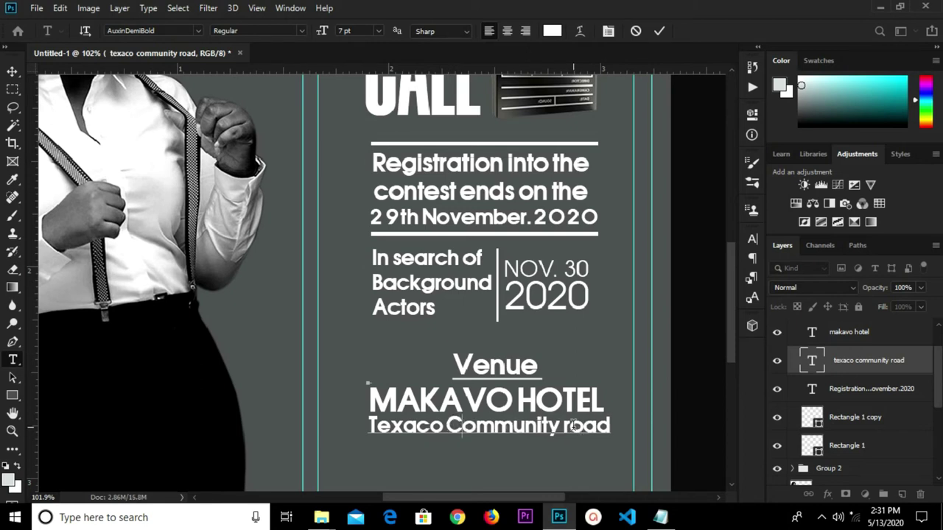
click(574, 426)
key(BackSpace)
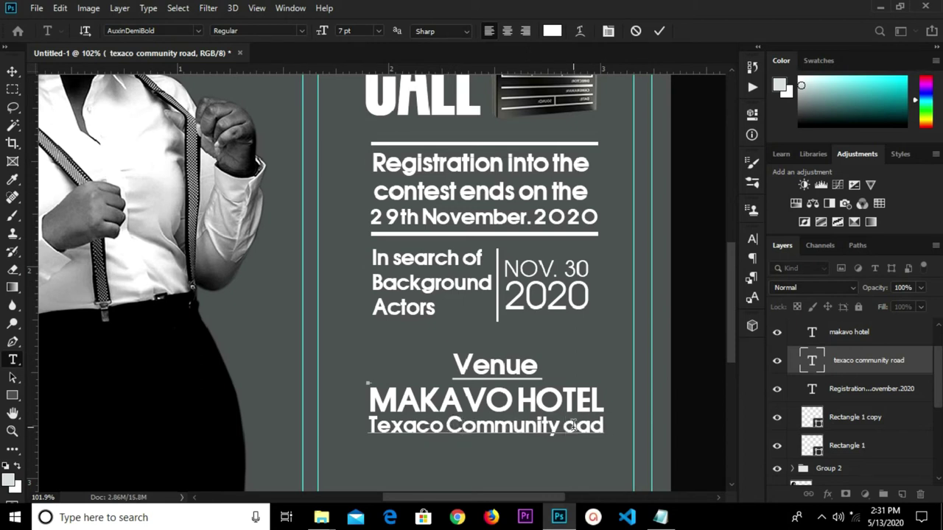
text(R)
click(658, 38)
Scale the address line down to about 96% with Free Transform.
key(v)
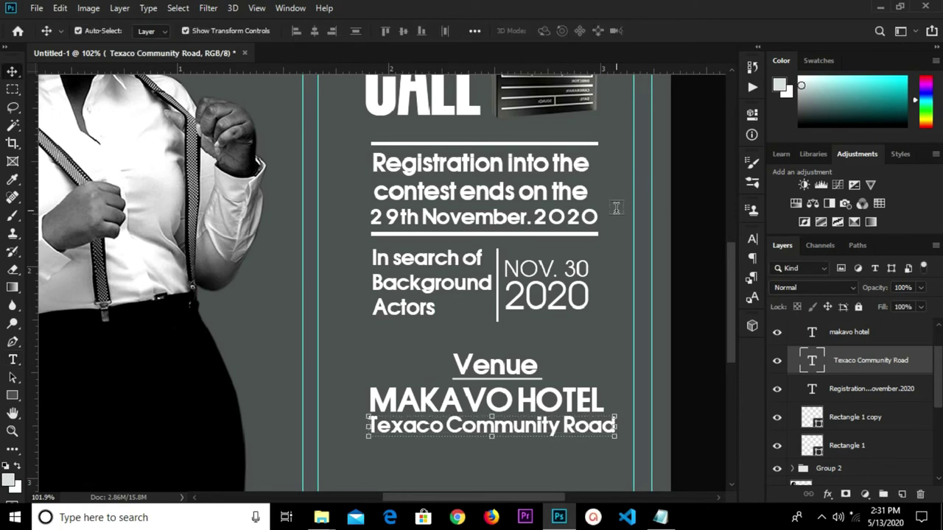
key(ctrl+t)
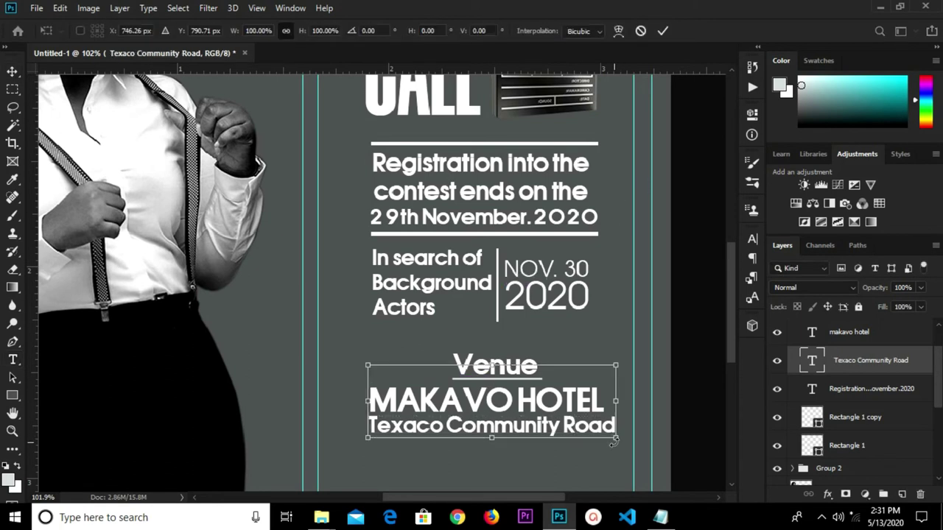
scroll(614, 440, up, 1)
drag(617, 354, 603, 362)
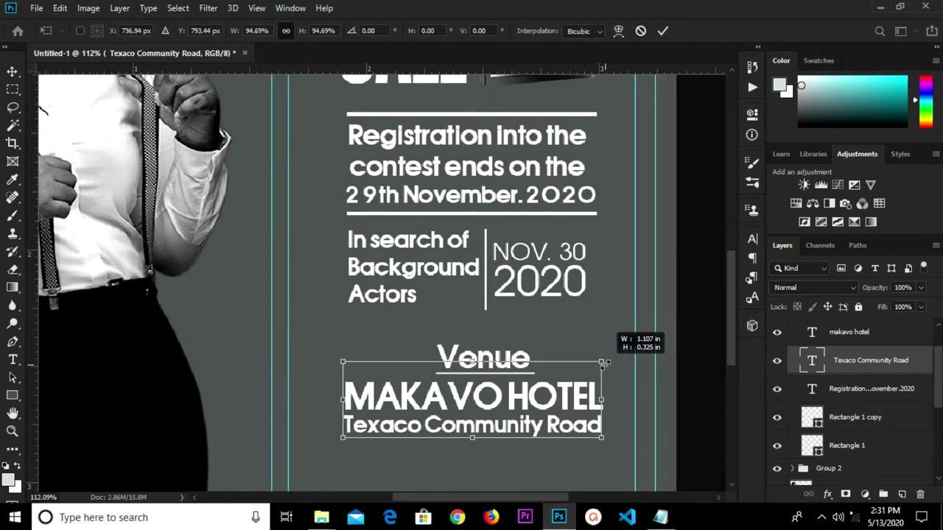
key(Return)
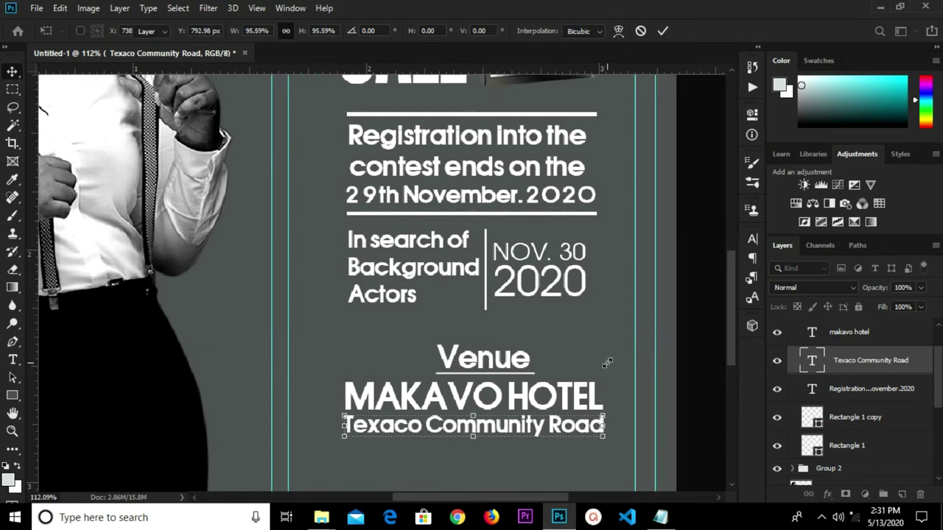
scroll(606, 362, down, 2)
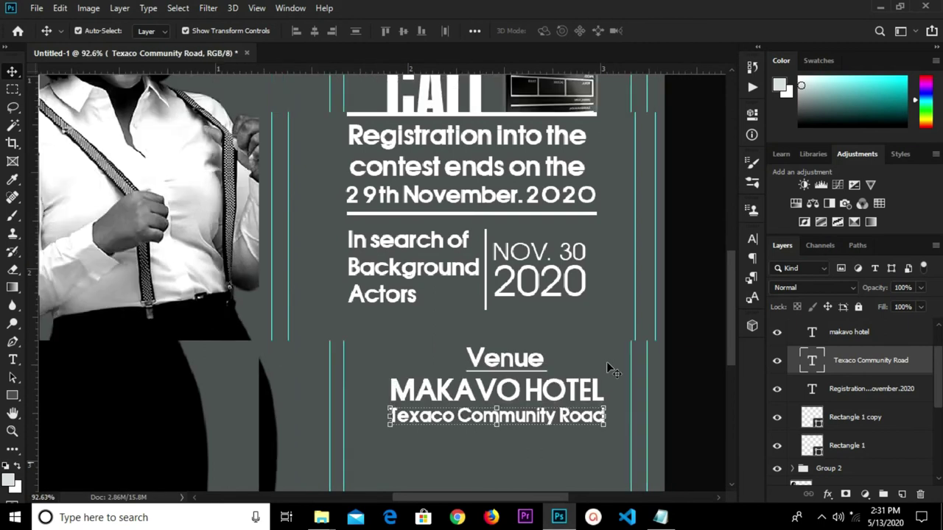
scroll(606, 362, down, 3)
scroll(606, 361, down, 1)
click(623, 359)
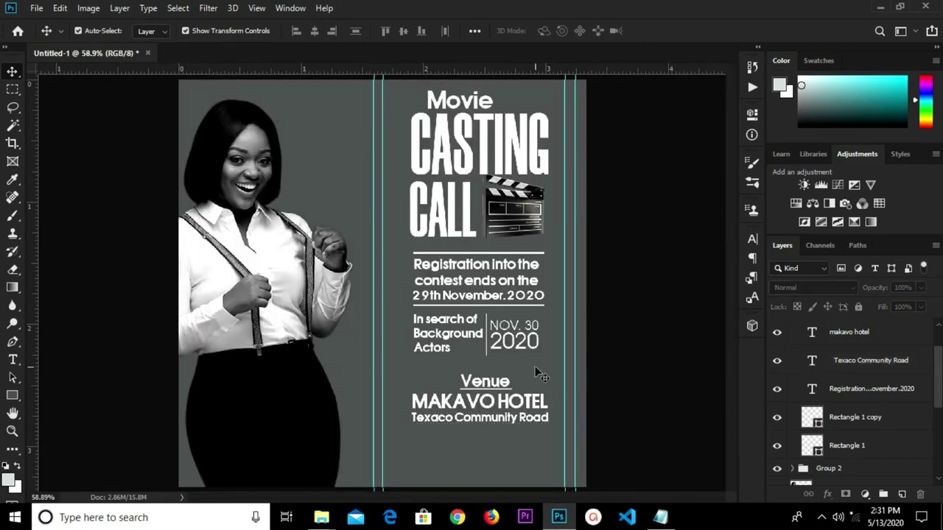
Copy the 'for more enquires' line and phone number from the Notepad casting call notes.
click(660, 517)
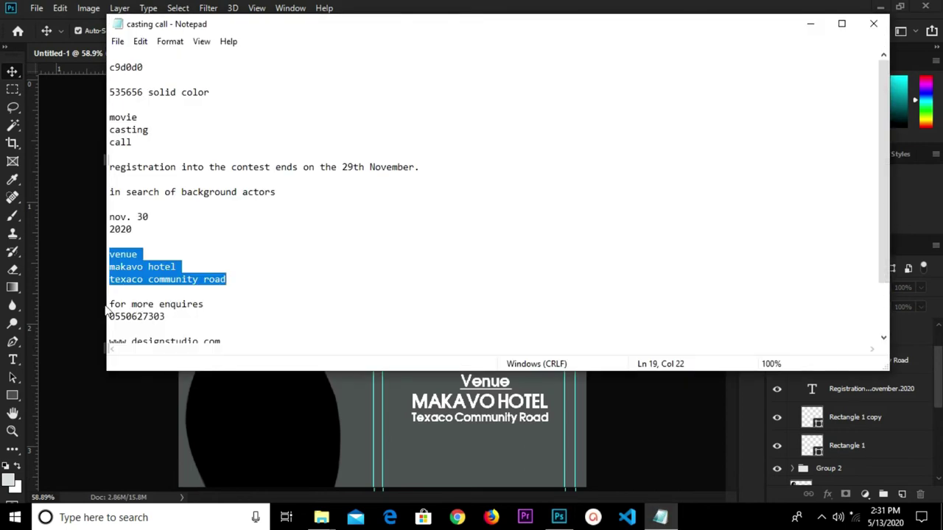
drag(110, 303, 191, 324)
key(ctrl+c)
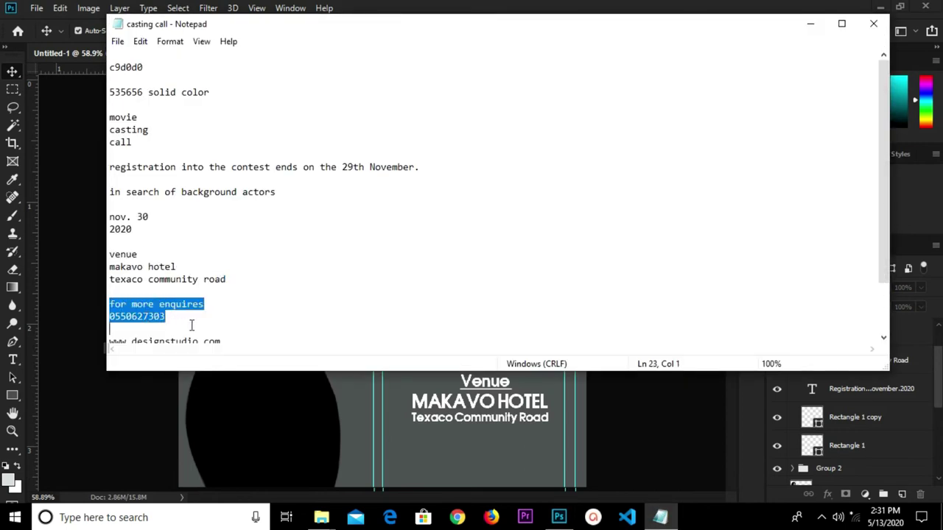
click(472, 439)
key(t)
scroll(457, 450, up, 2)
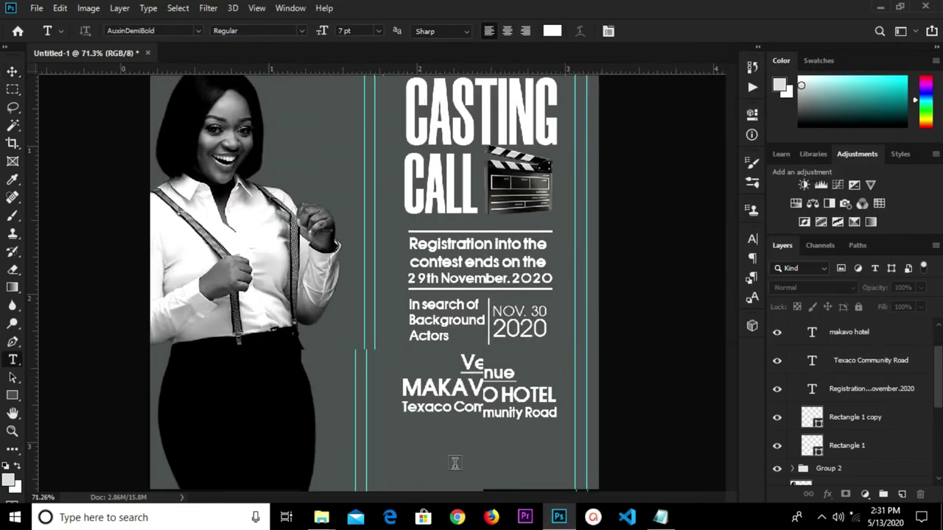
Paste the enquiries text below the venue and capitalize it to 'For more enquires'.
click(440, 439)
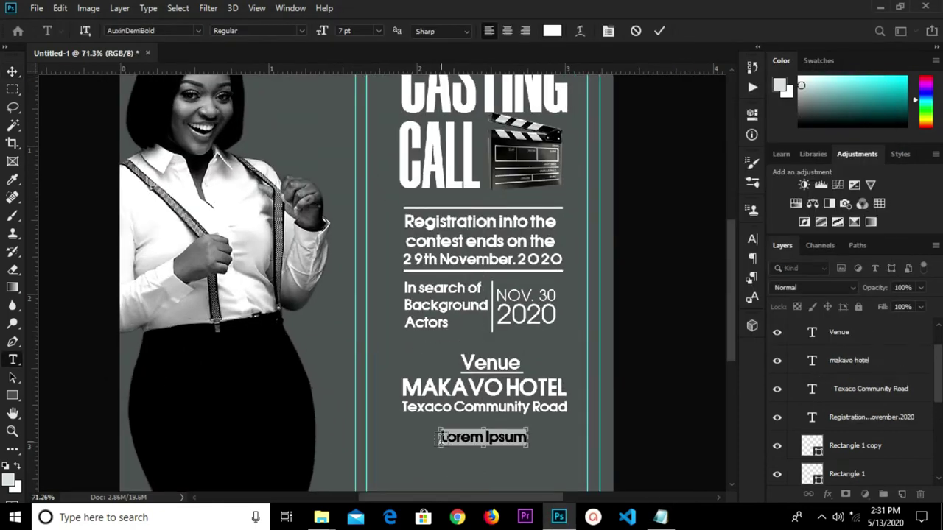
key(ctrl+v)
drag(441, 436, 561, 437)
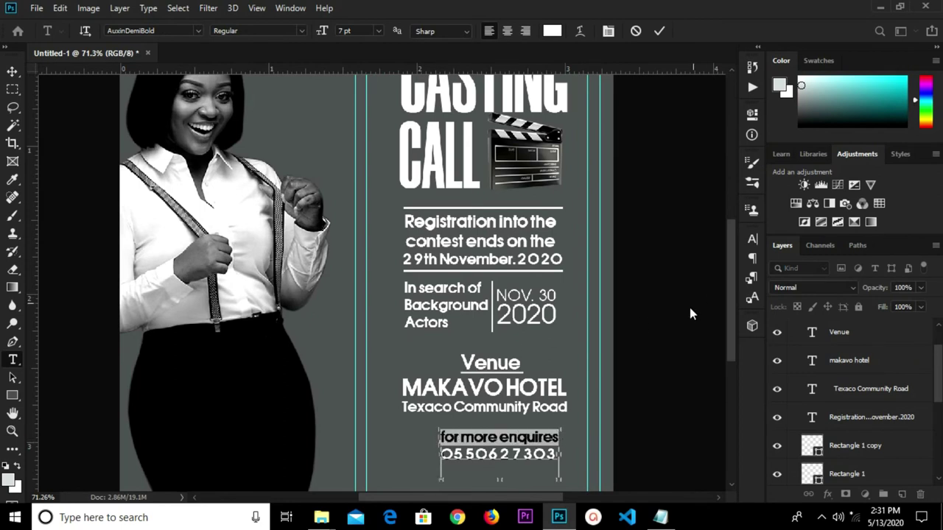
click(751, 239)
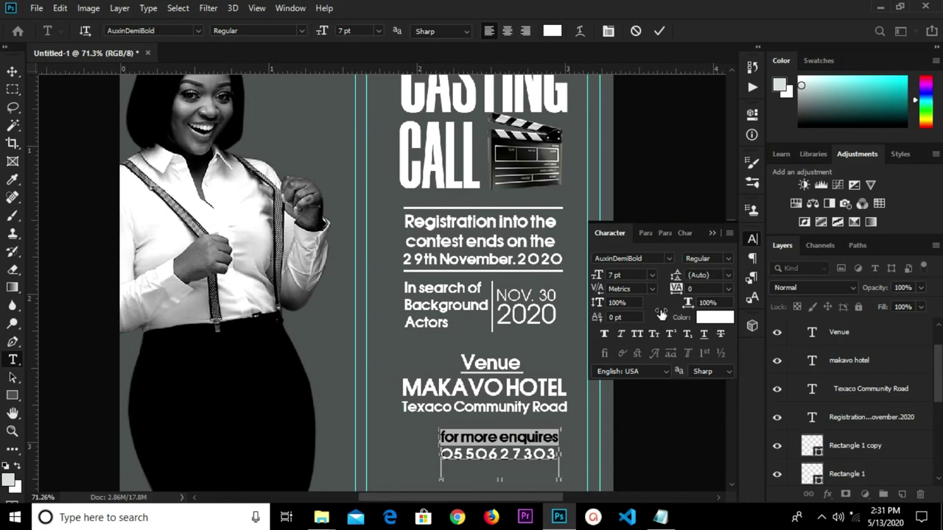
click(637, 335)
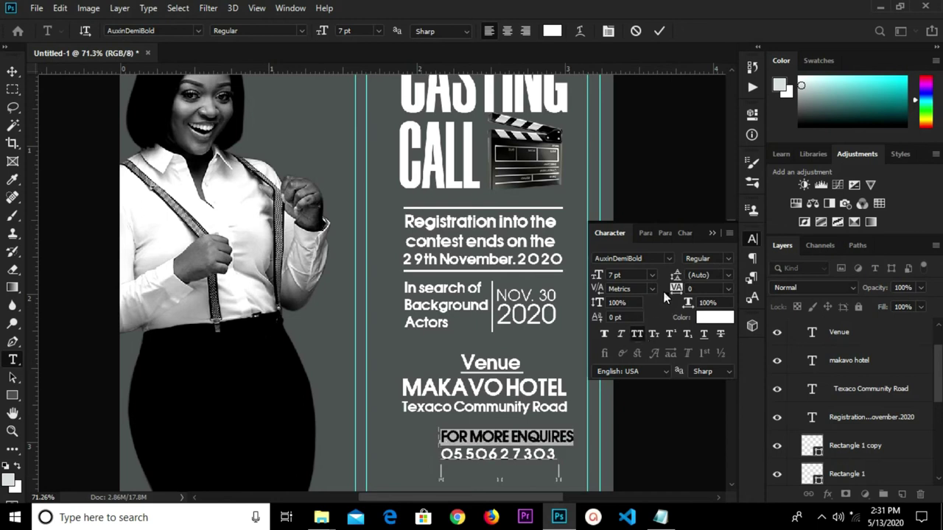
click(637, 335)
click(482, 434)
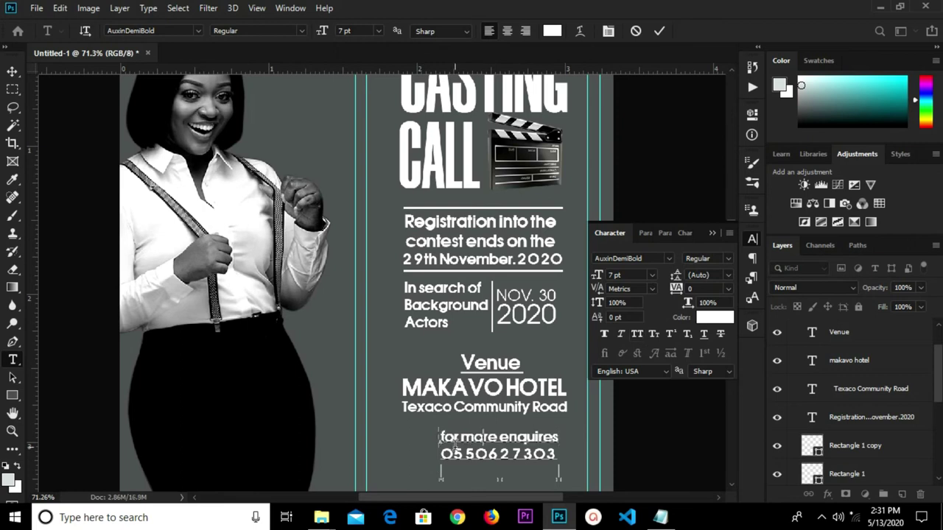
key(BackSpace)
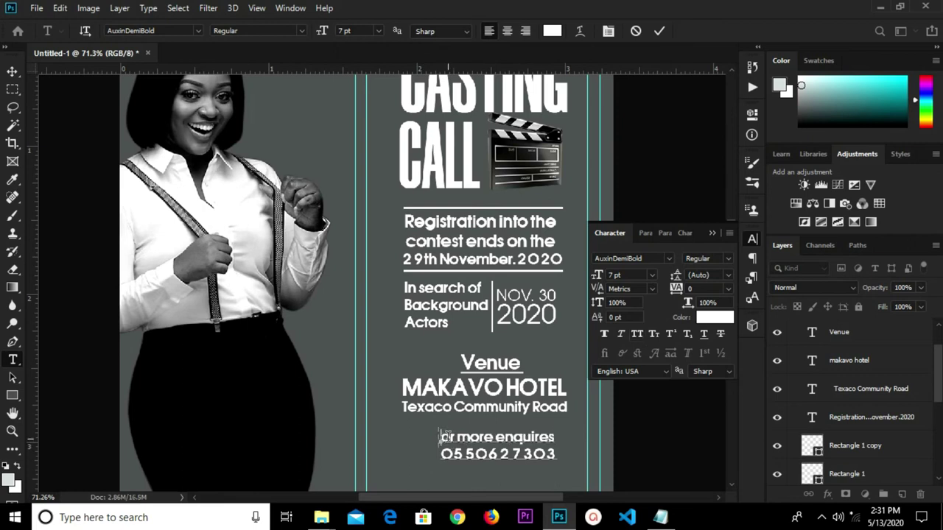
text(F)
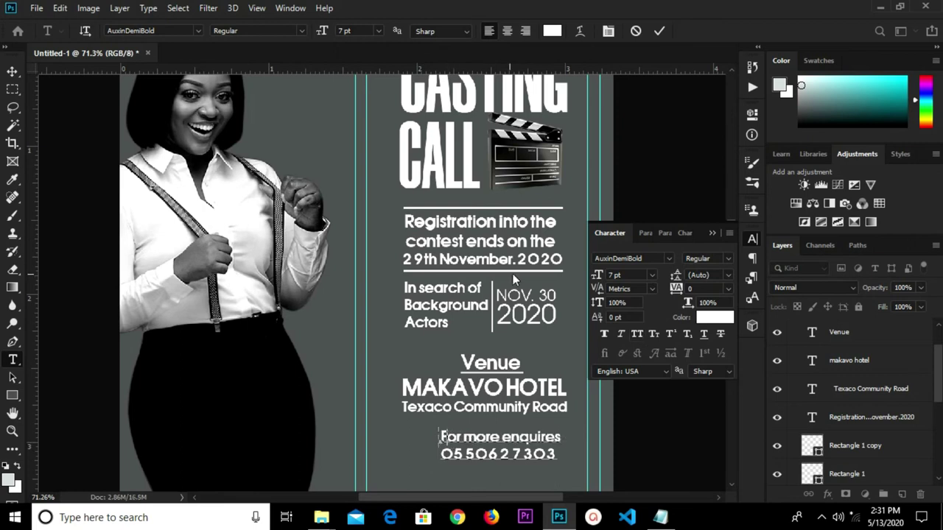
click(658, 31)
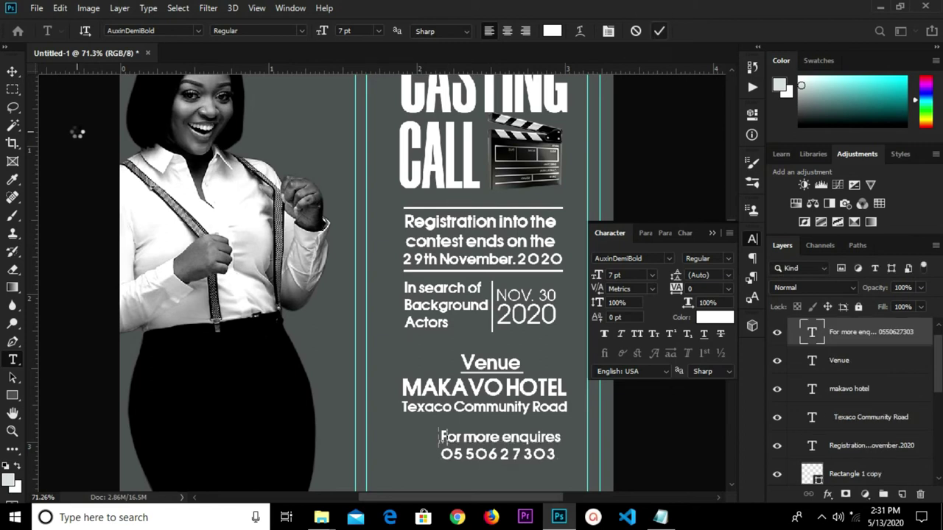
click(11, 72)
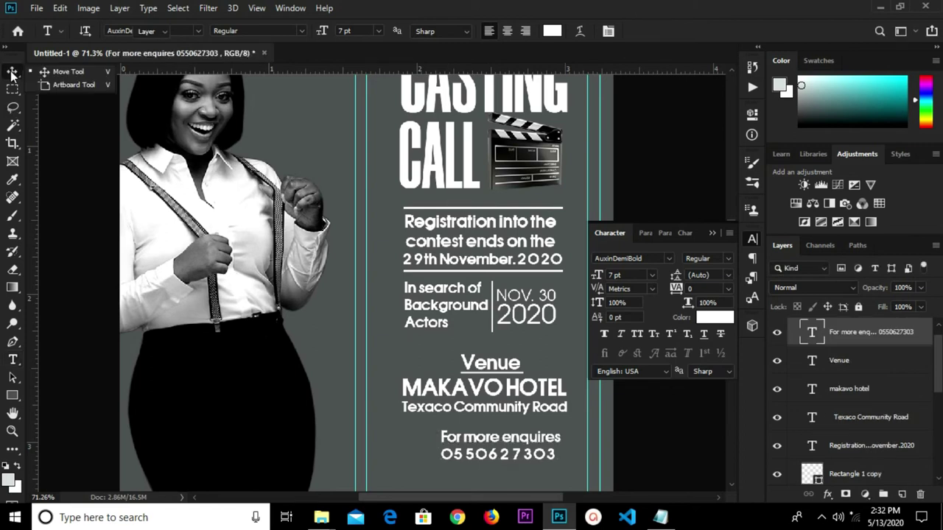
Nudge the enquiries text left and select the phone number, trying 9 pt leading then Auto.
click(492, 441)
drag(492, 441, 480, 443)
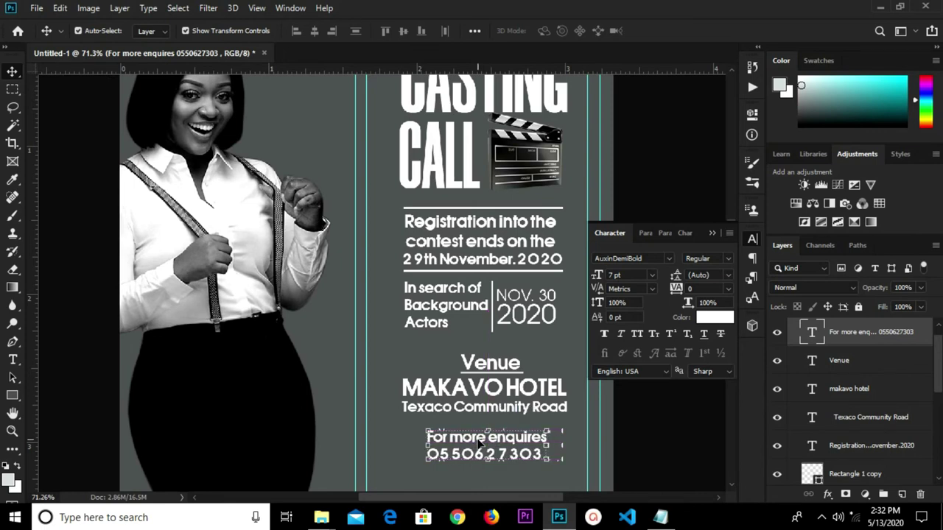
key(t)
click(426, 453)
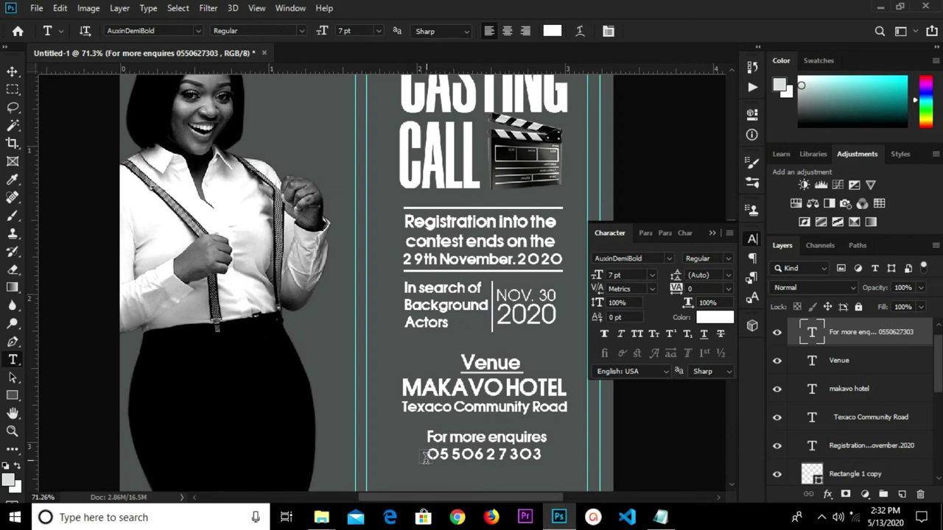
drag(426, 453, 543, 452)
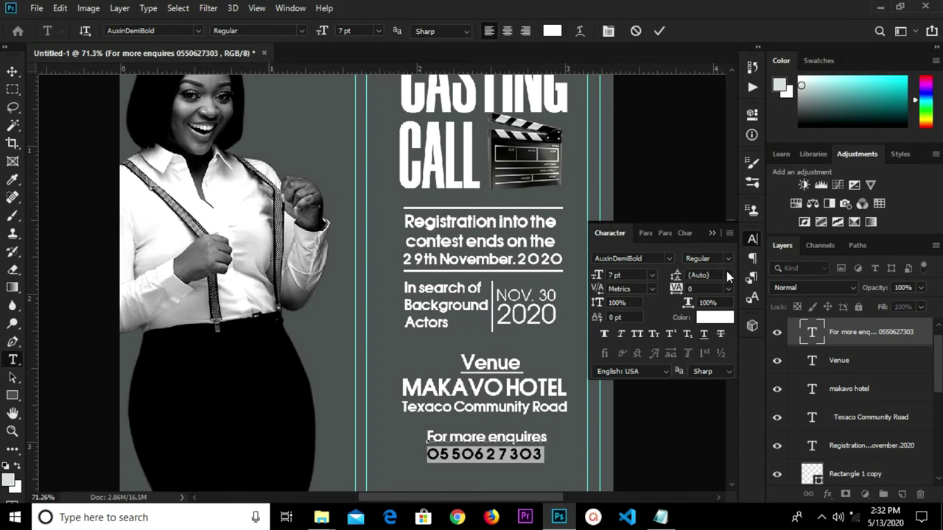
click(728, 276)
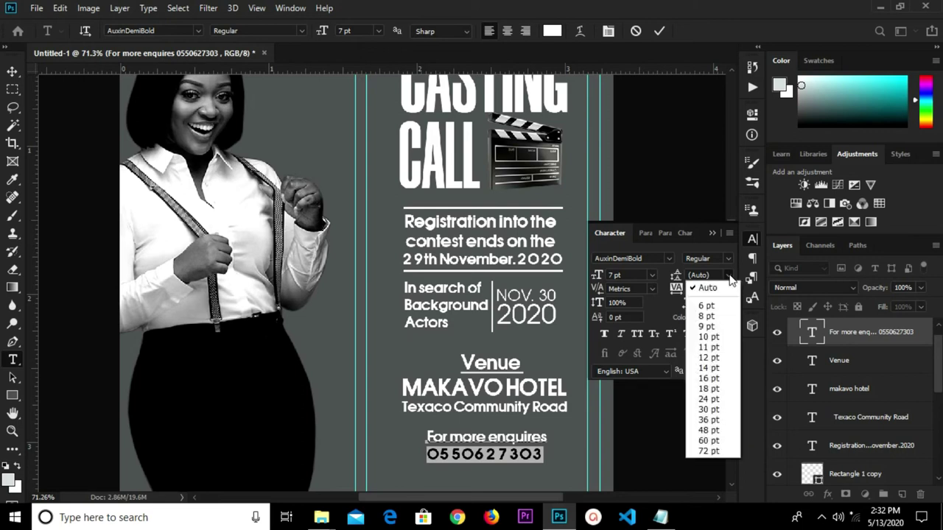
click(712, 328)
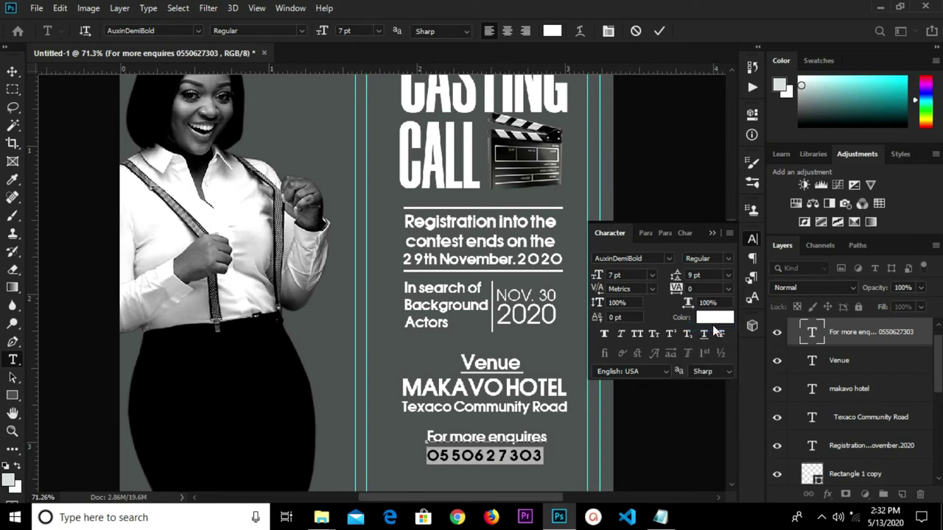
click(728, 275)
click(722, 293)
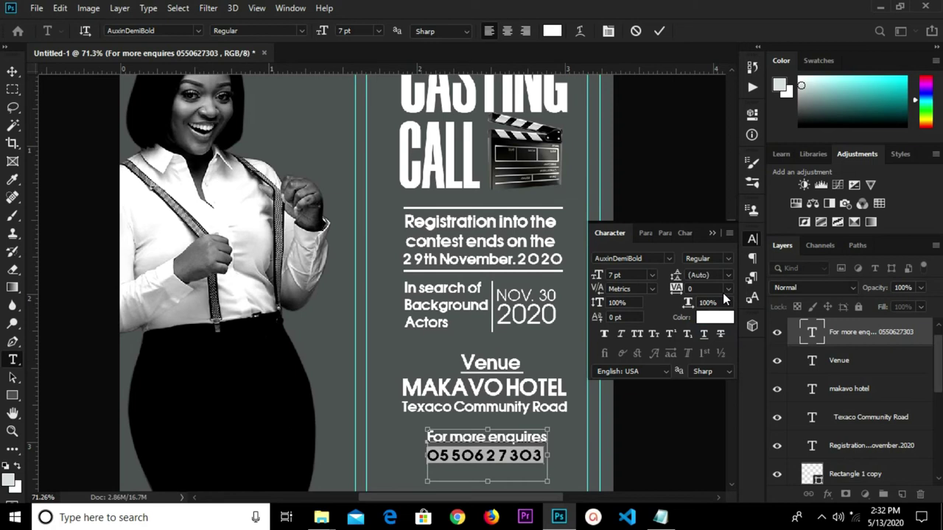
Set the phone number's tracking to -25 and size to 8 pt.
click(727, 288)
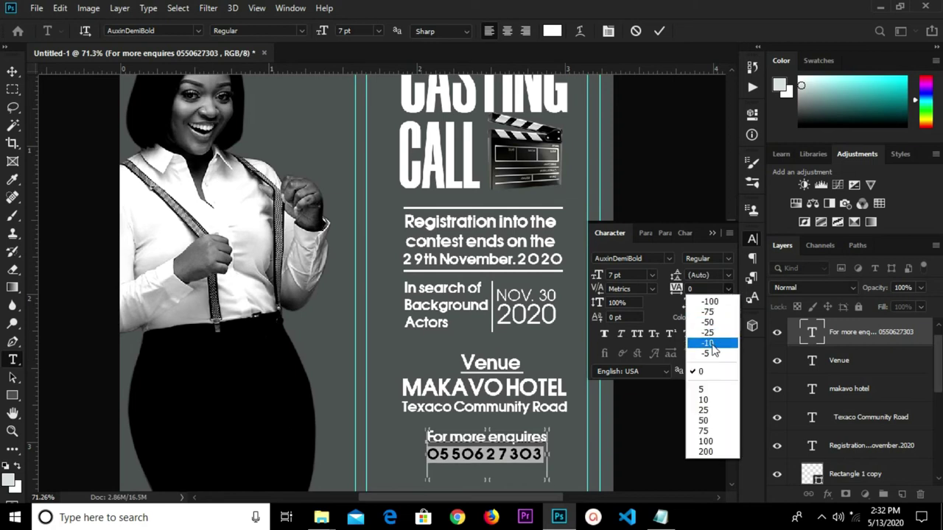
click(708, 344)
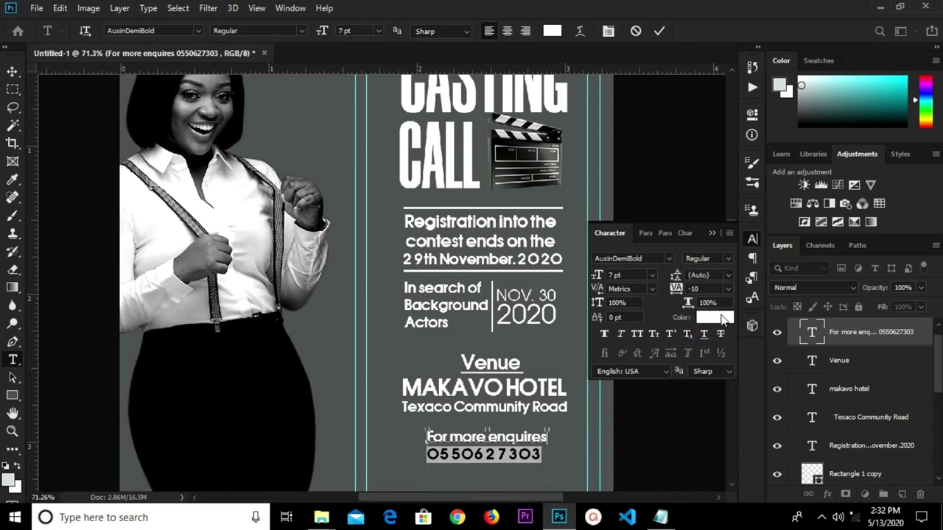
click(728, 278)
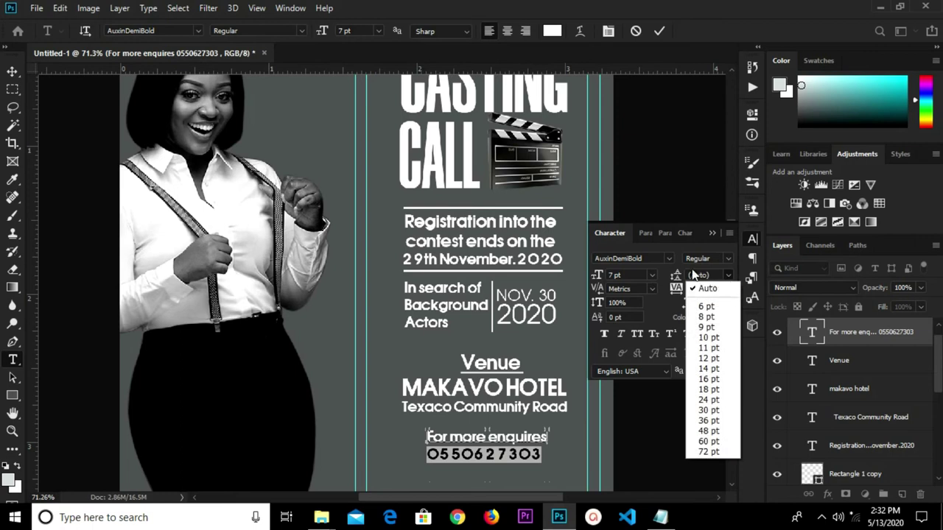
click(669, 274)
click(729, 288)
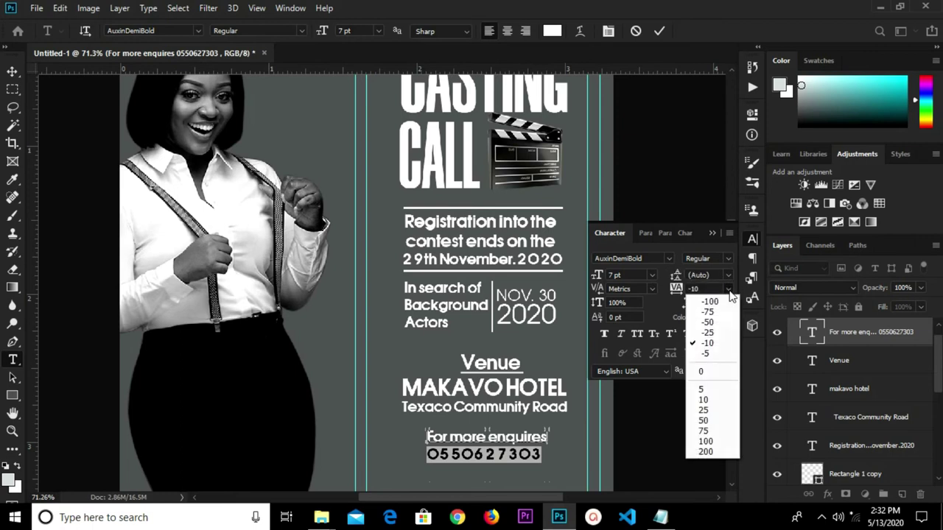
click(711, 333)
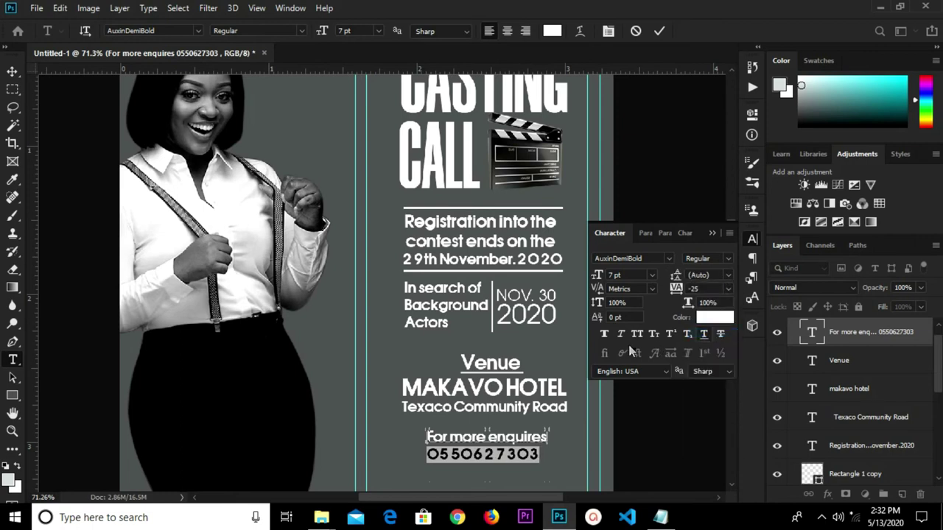
click(710, 233)
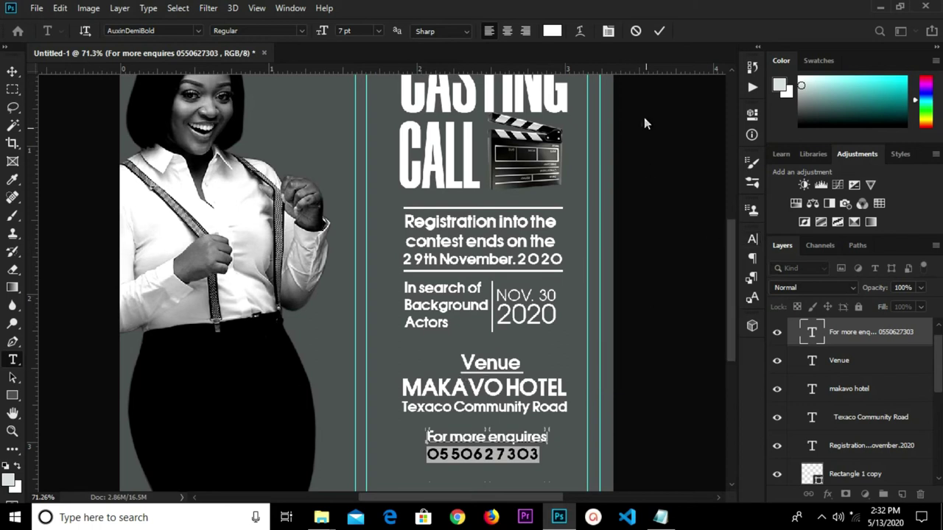
click(752, 239)
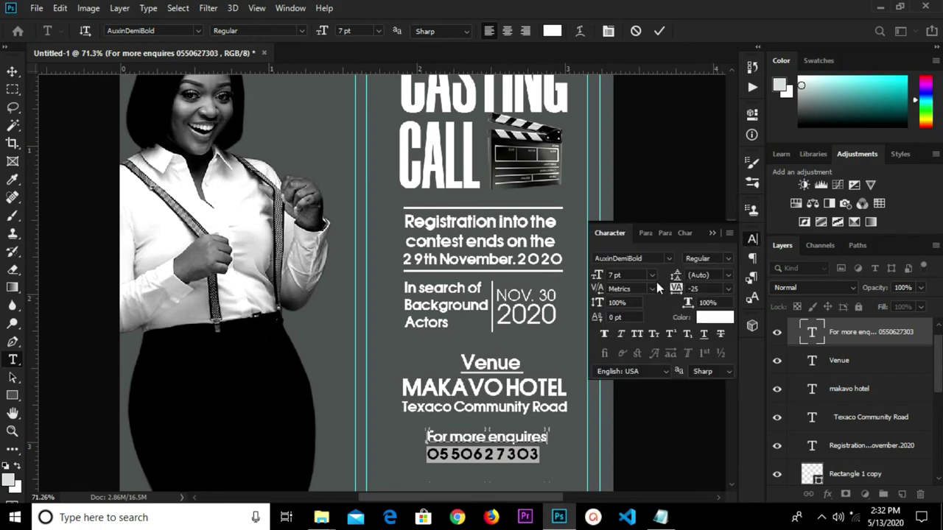
click(651, 275)
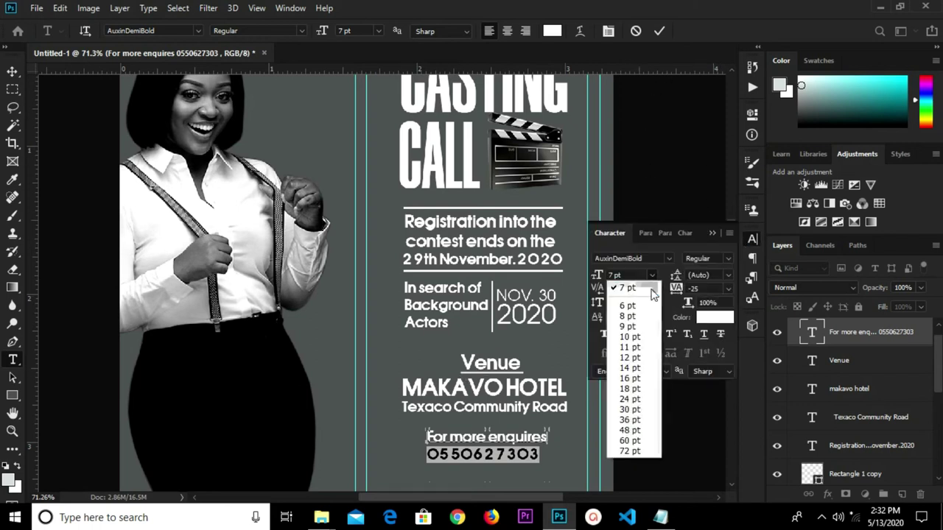
click(630, 316)
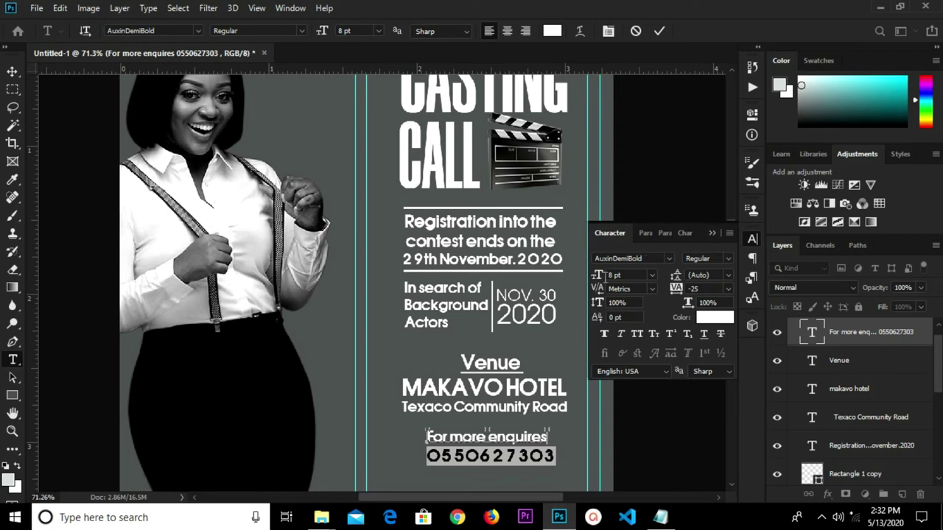
drag(601, 276, 602, 279)
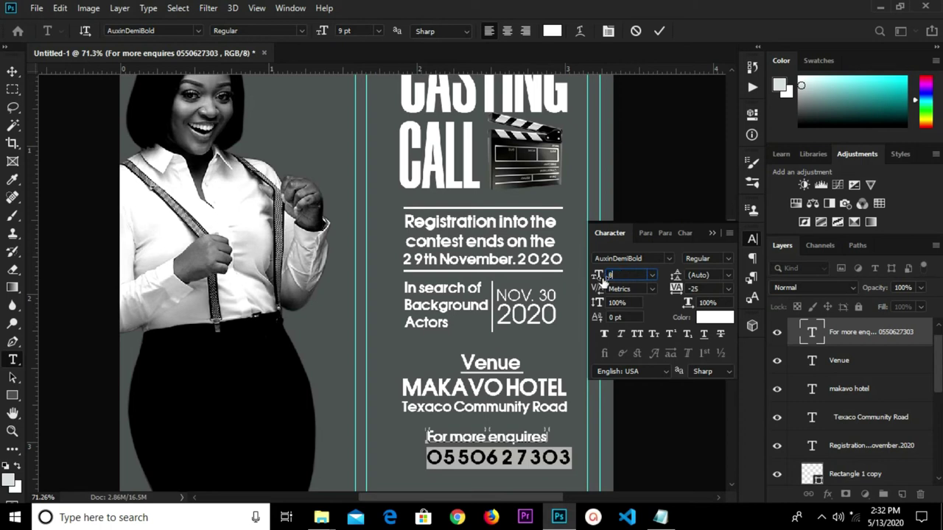
key(Return)
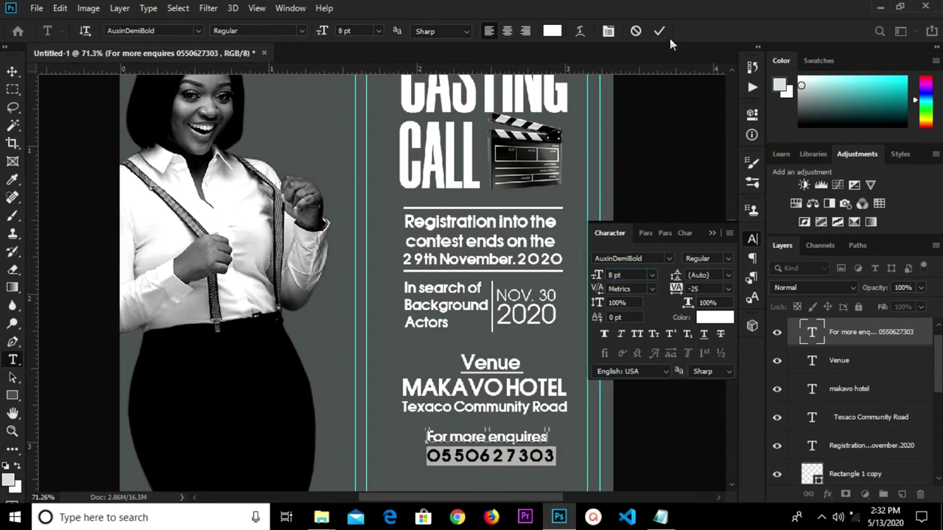
click(659, 31)
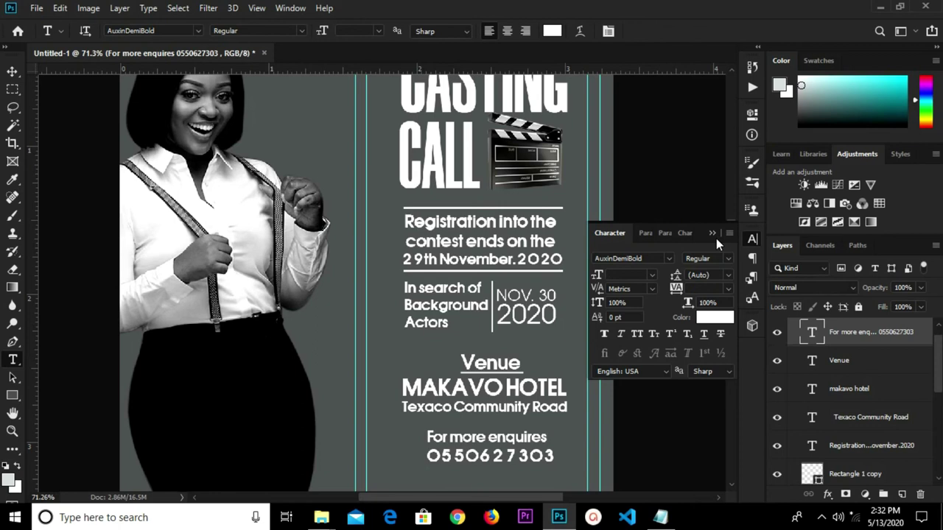
Left-align the contact block and centre it beneath Texaco Community Road.
click(642, 233)
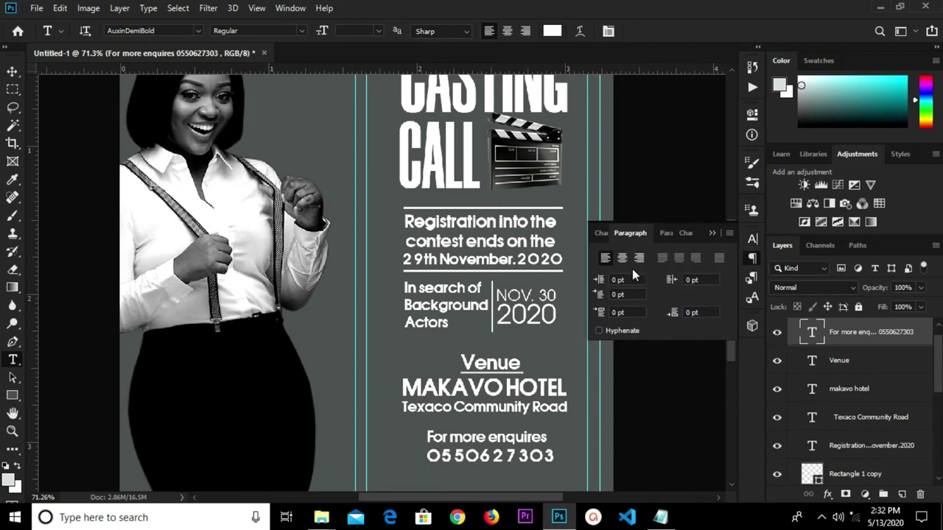
click(605, 258)
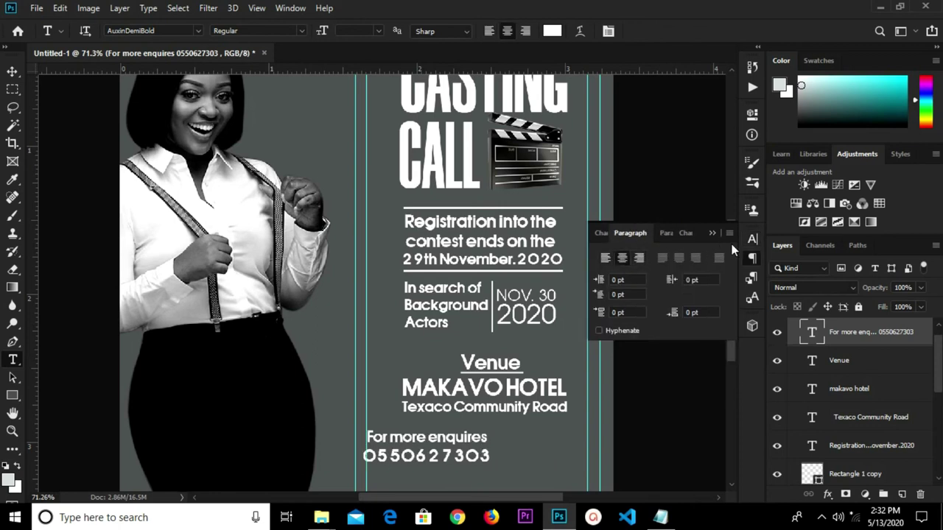
click(712, 234)
right_click(13, 71)
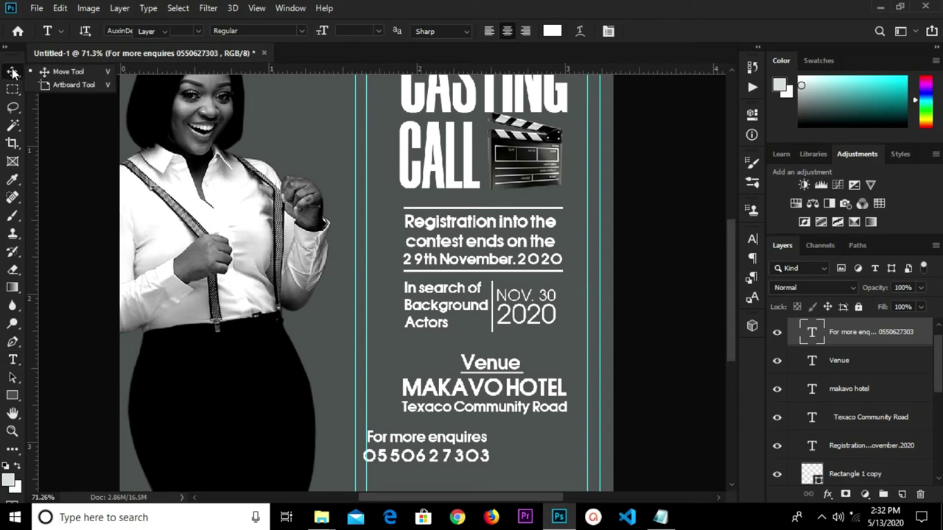
click(12, 72)
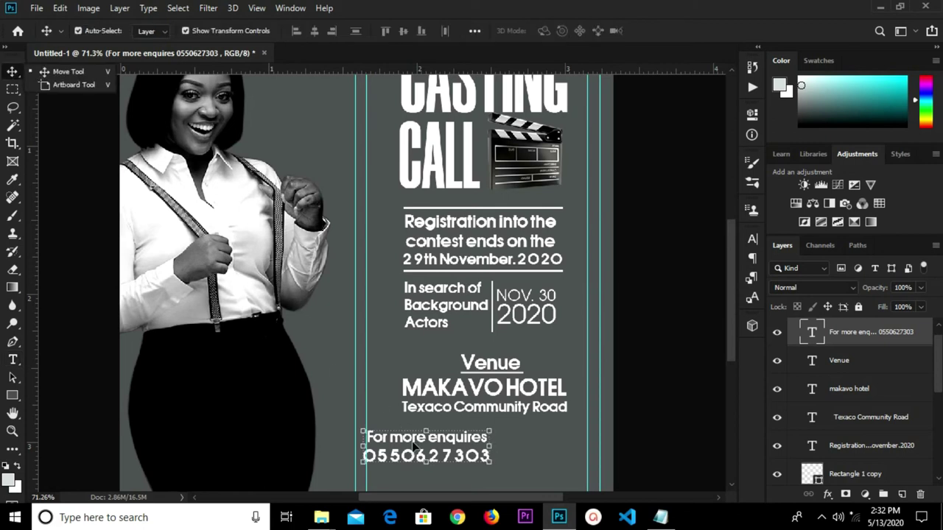
drag(414, 444, 436, 441)
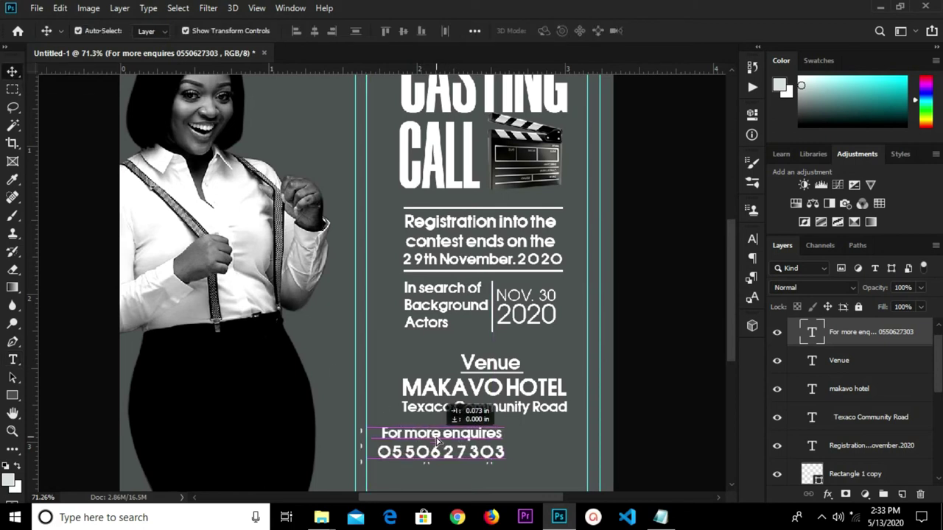
drag(436, 441, 475, 439)
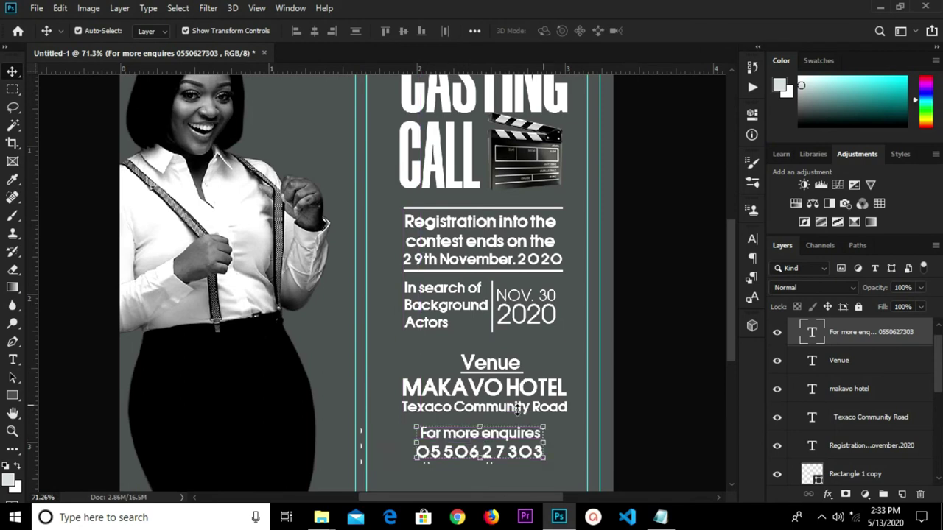
click(678, 385)
key(ctrl+0)
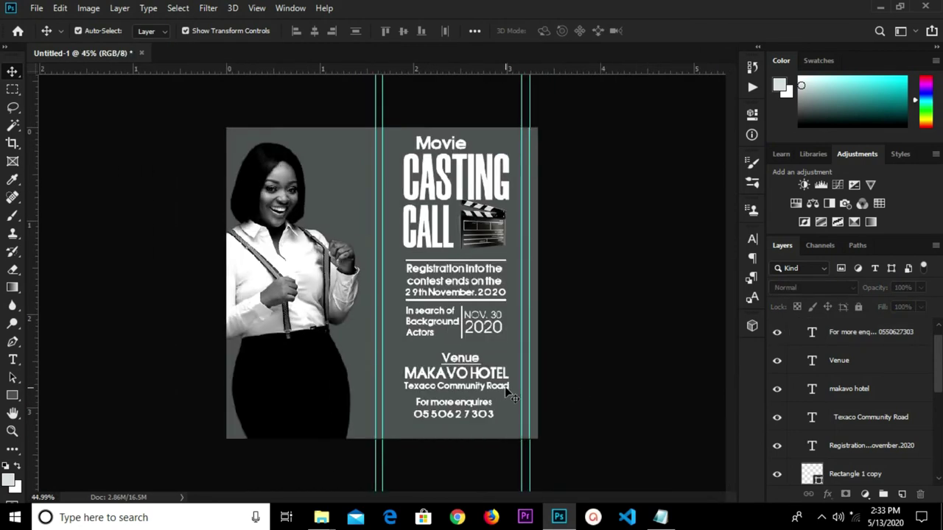
Place the globe logo image as an embedded layer on the poster.
click(39, 10)
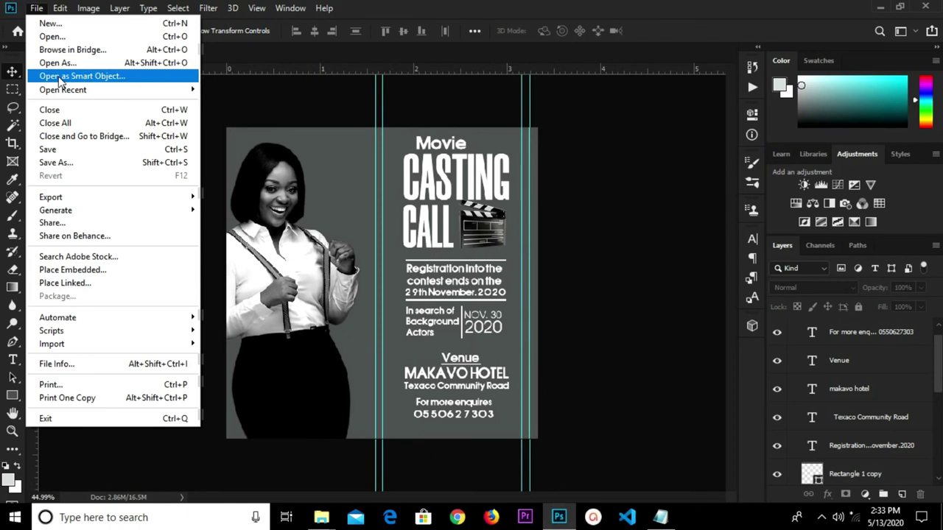
click(87, 270)
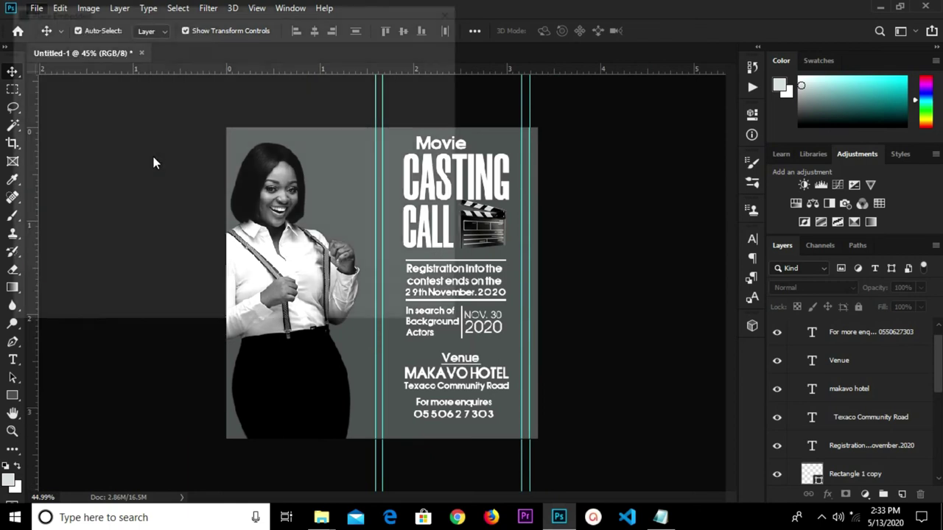
click(166, 108)
click(329, 114)
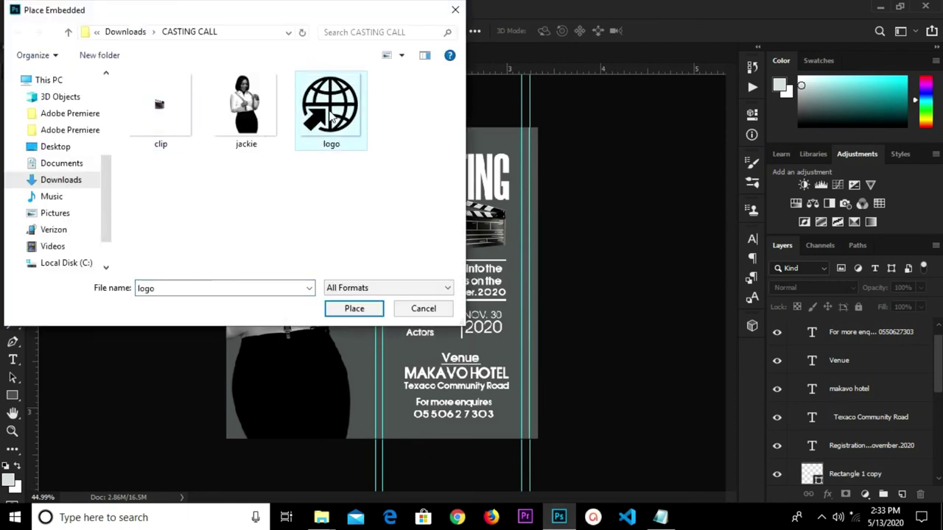
click(354, 309)
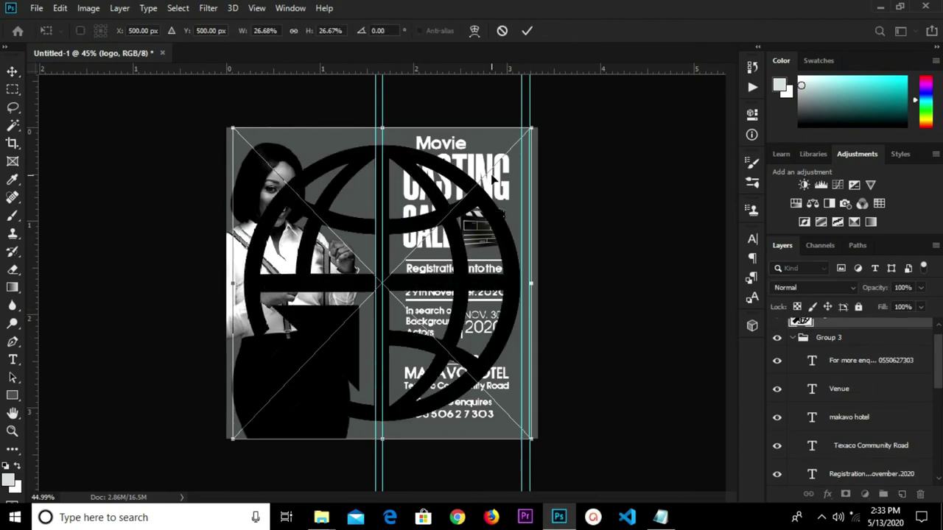
key(Return)
Scale the globe logo down to a small icon beneath the phone number.
key(ctrl+t)
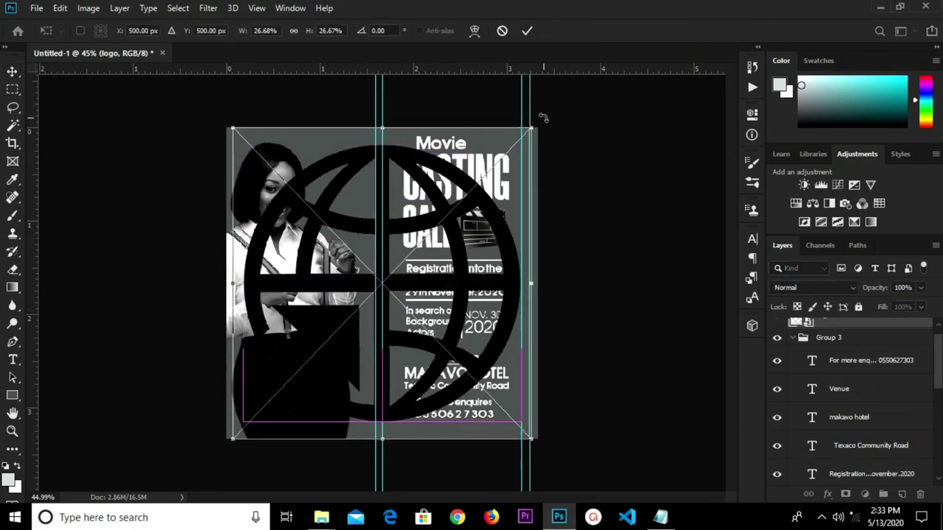
mouse_move(531, 128)
mouse_down()
mouse_move(310, 372)
mouse_move(272, 399)
mouse_move(387, 414)
mouse_move(436, 445)
mouse_up()
scroll(436, 445, up, 1)
scroll(438, 449, up, 5)
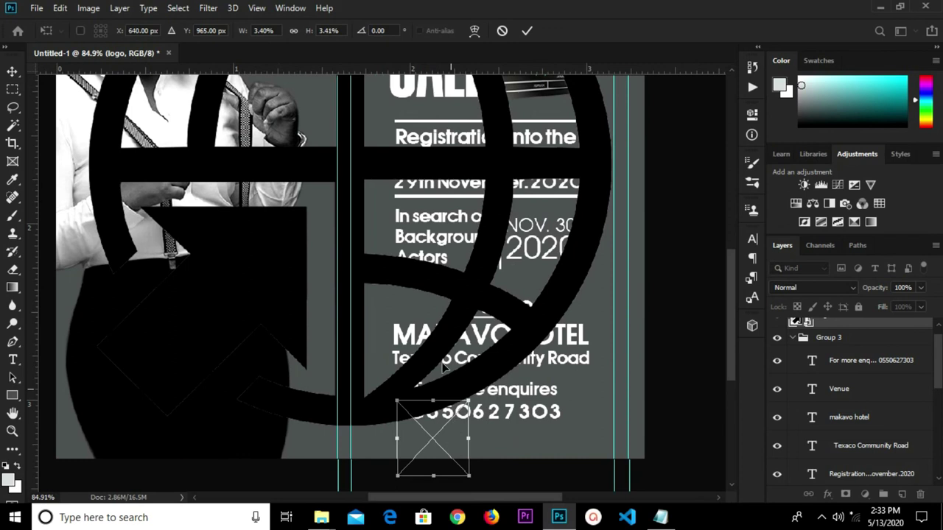
scroll(437, 449, down, 3)
scroll(450, 379, down, 1)
drag(467, 386, 443, 419)
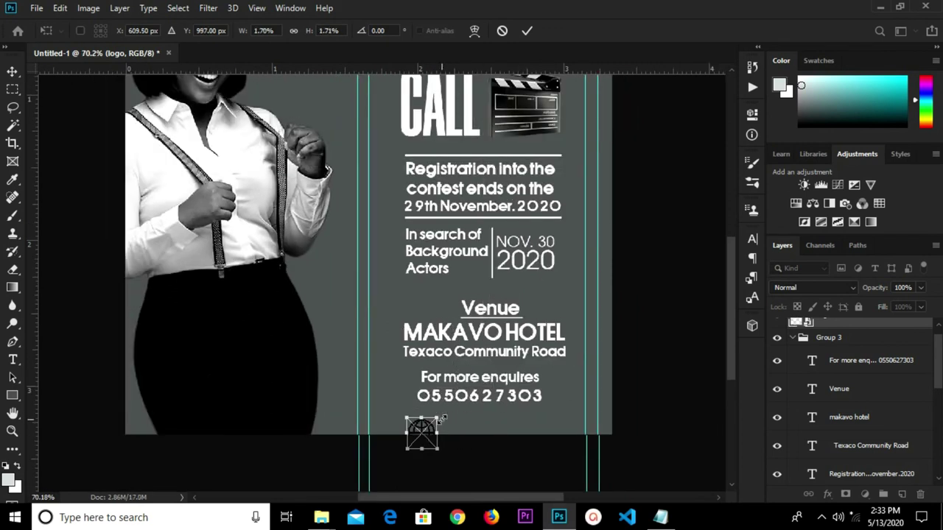
drag(442, 418, 394, 420)
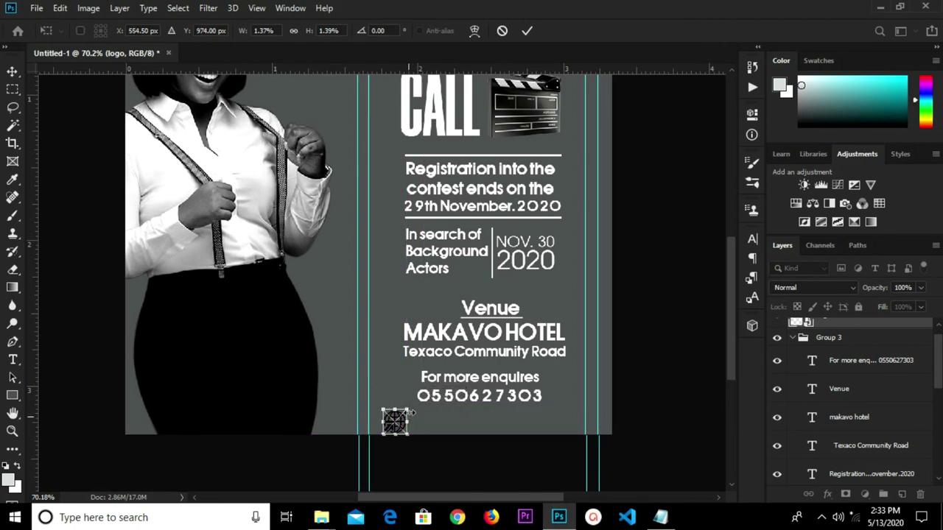
drag(410, 406, 405, 412)
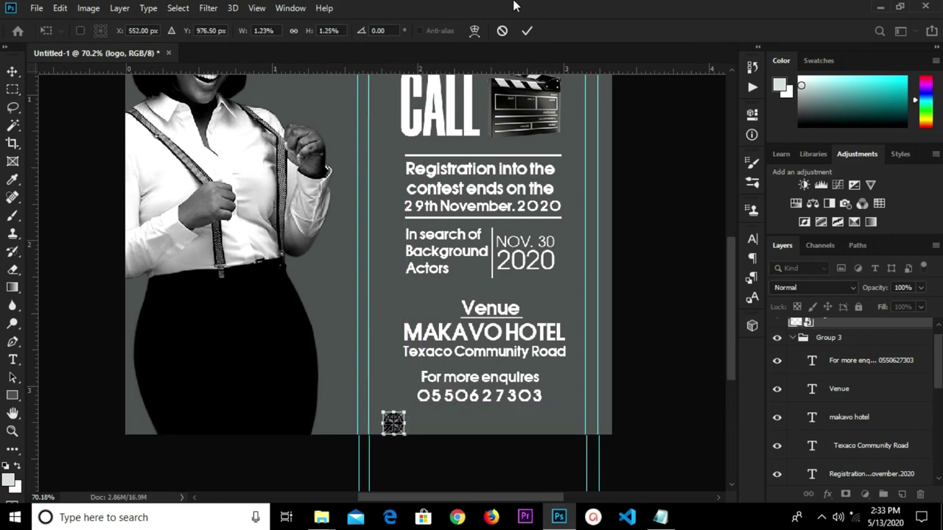
click(521, 32)
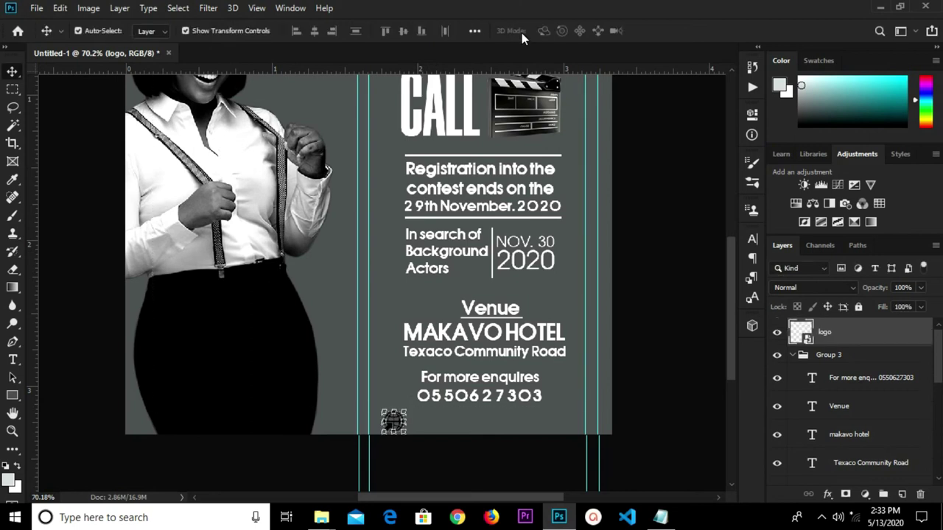
Turn the logo white with a Color Overlay layer effect.
click(827, 494)
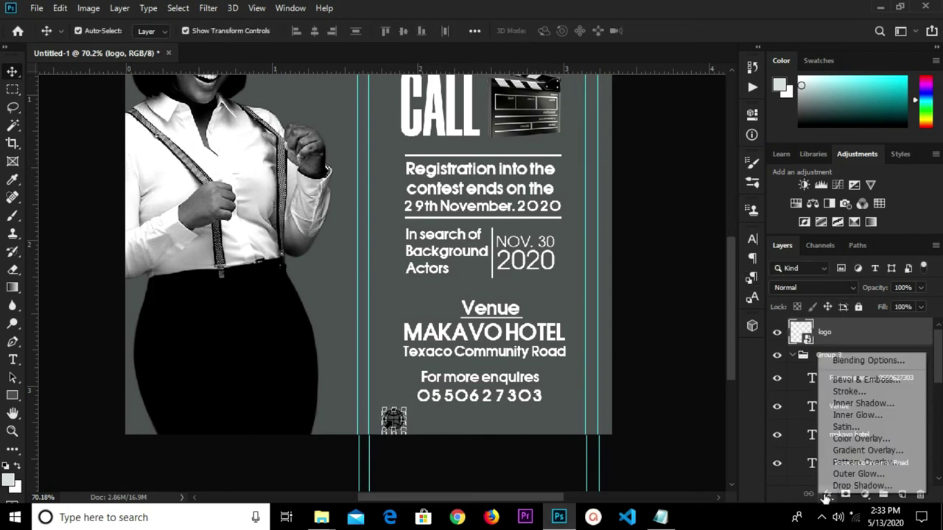
click(859, 439)
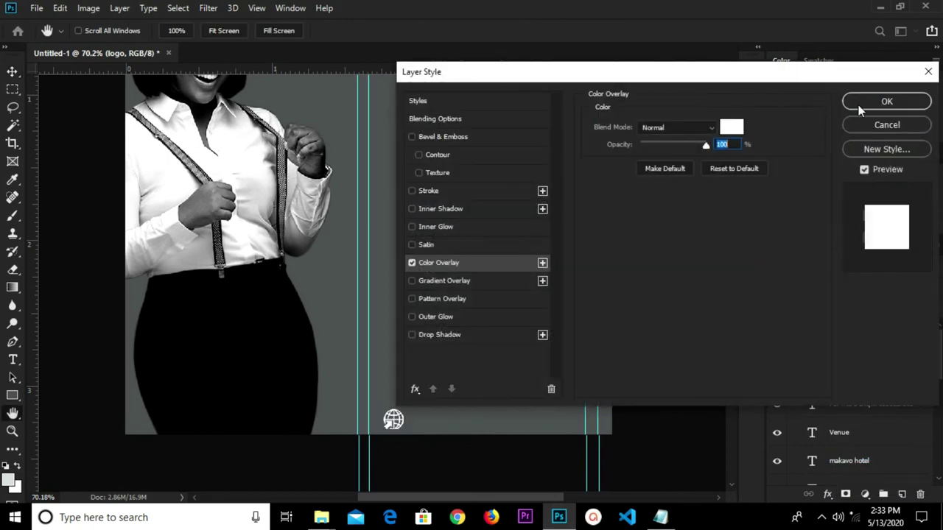
click(860, 103)
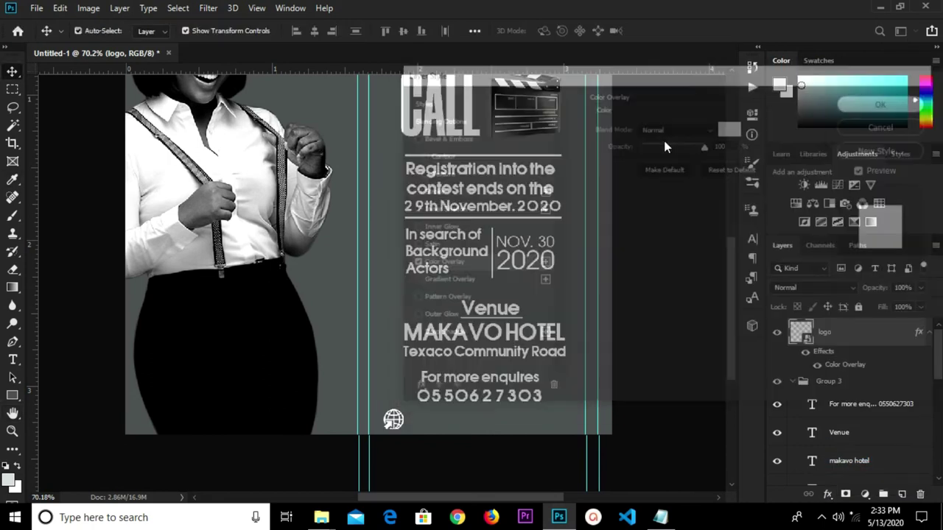
click(620, 282)
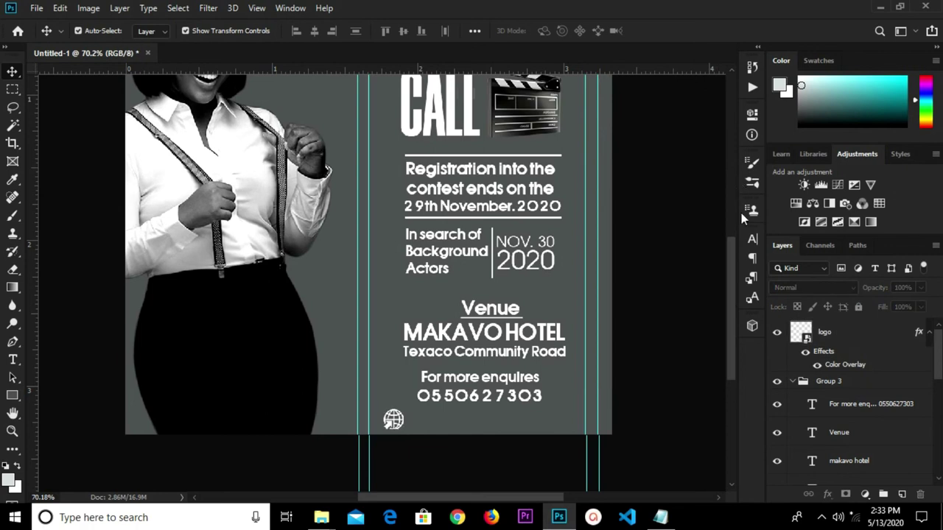
click(751, 239)
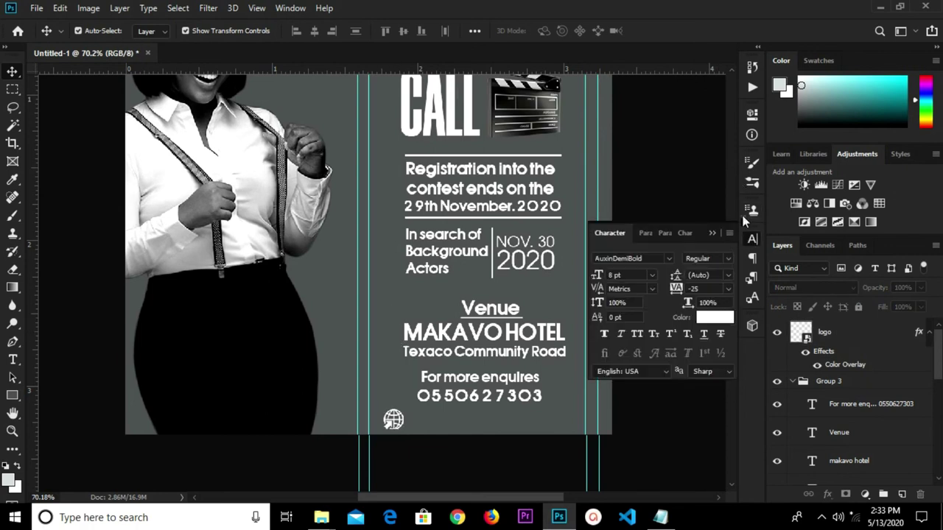
click(744, 238)
click(660, 517)
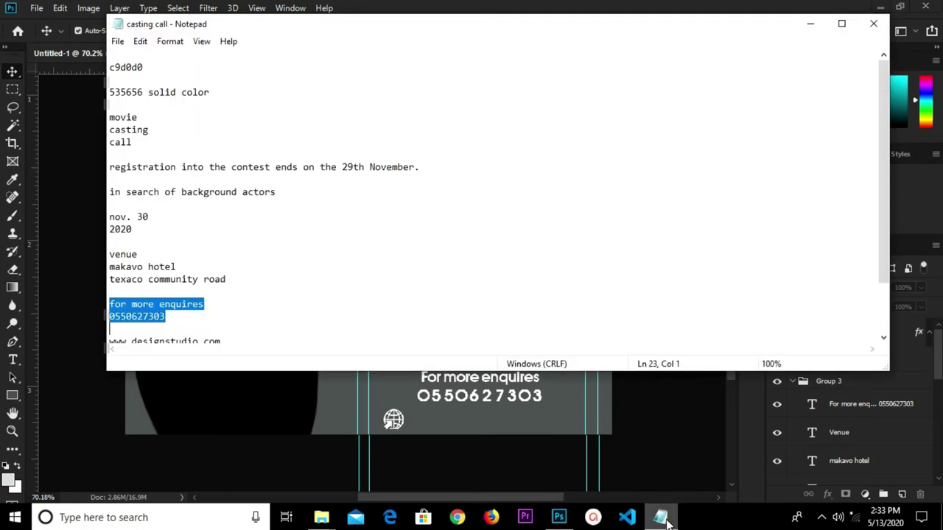
scroll(221, 309, down, 2)
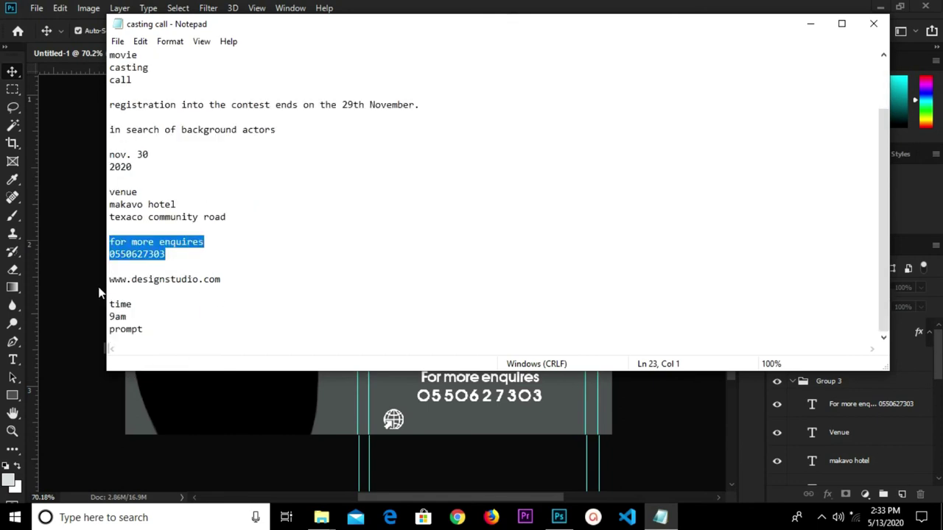
drag(109, 279, 228, 282)
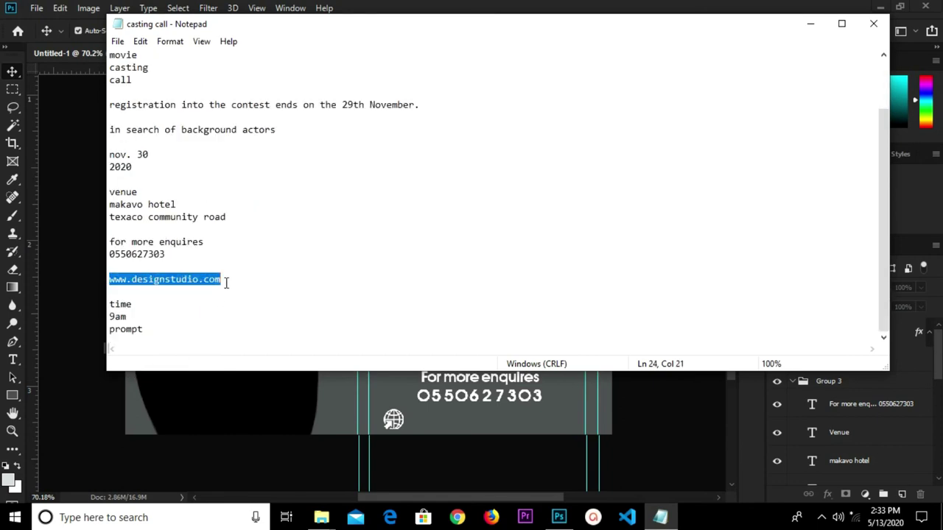
right_click(212, 281)
click(245, 325)
click(434, 401)
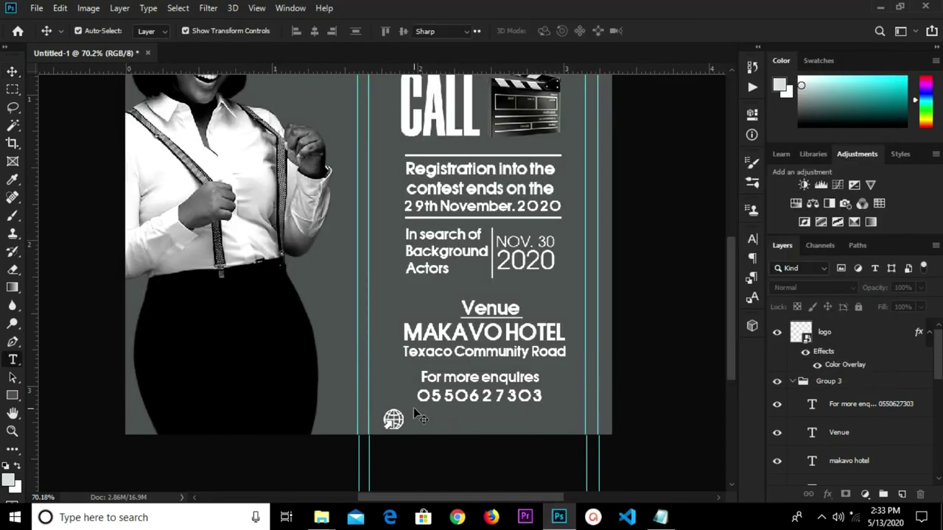
key(t)
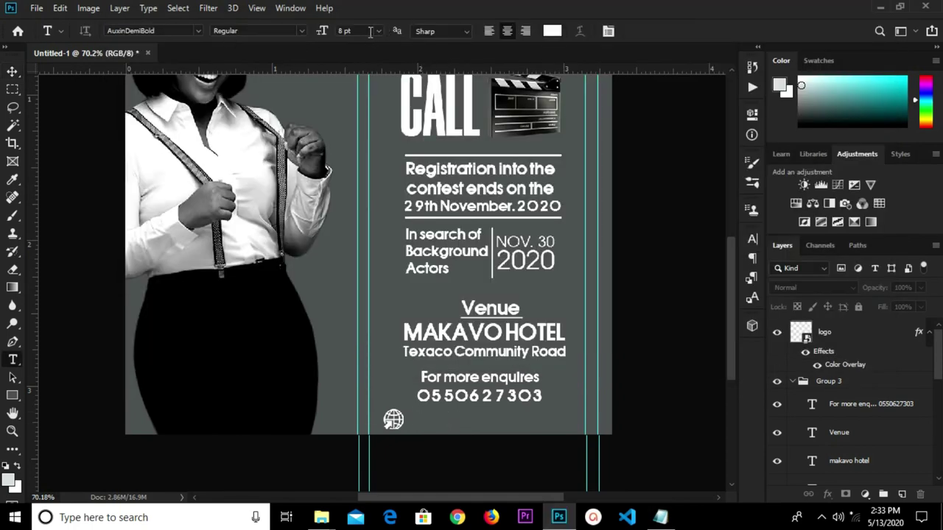
click(377, 31)
click(357, 57)
click(433, 425)
key(ctrl+v)
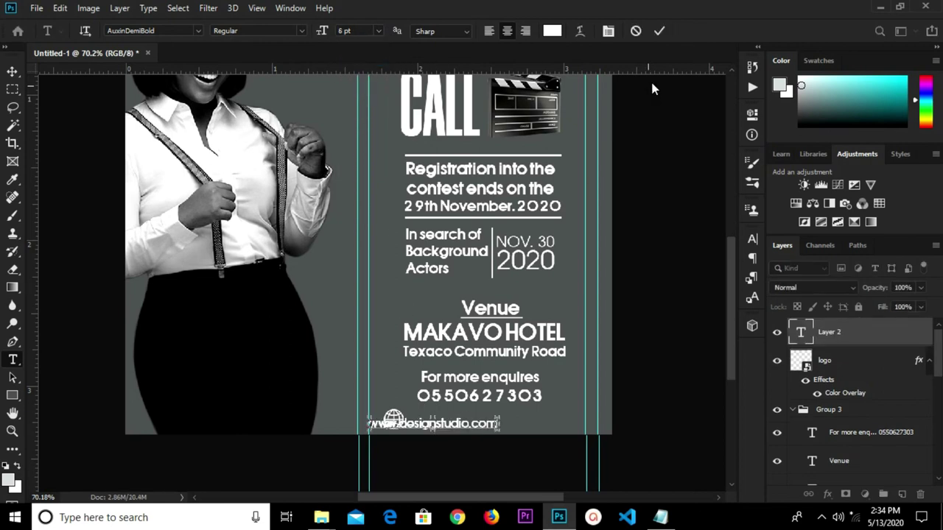
click(660, 31)
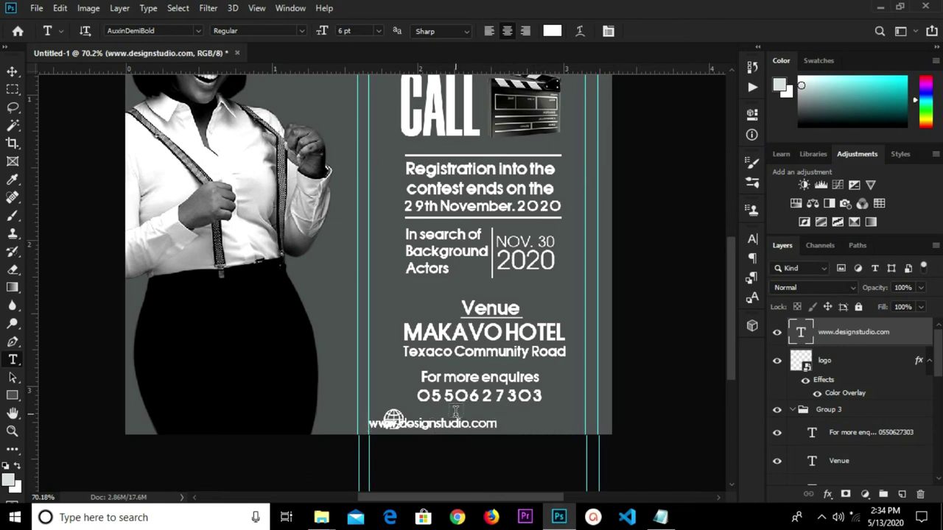
Position the website text and globe icon side by side at the poster's foot.
key(v)
drag(449, 429, 495, 423)
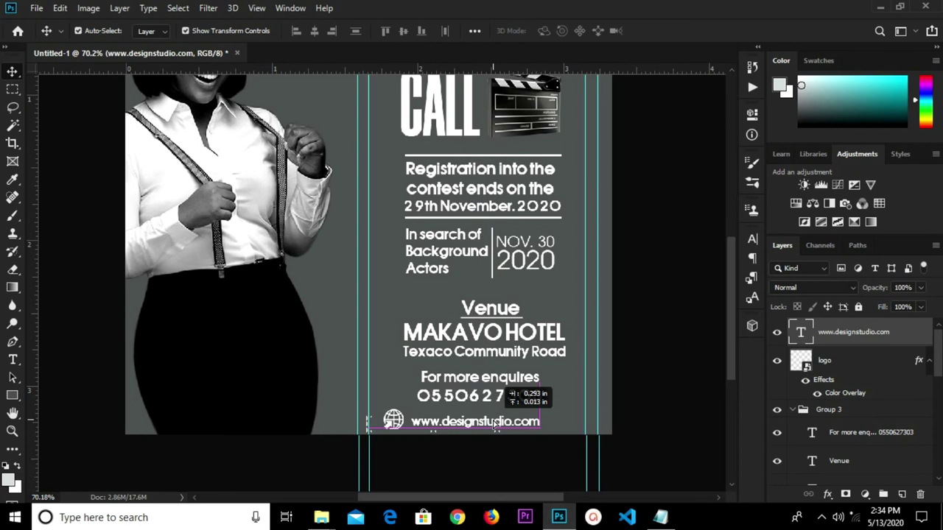
drag(496, 423, 503, 421)
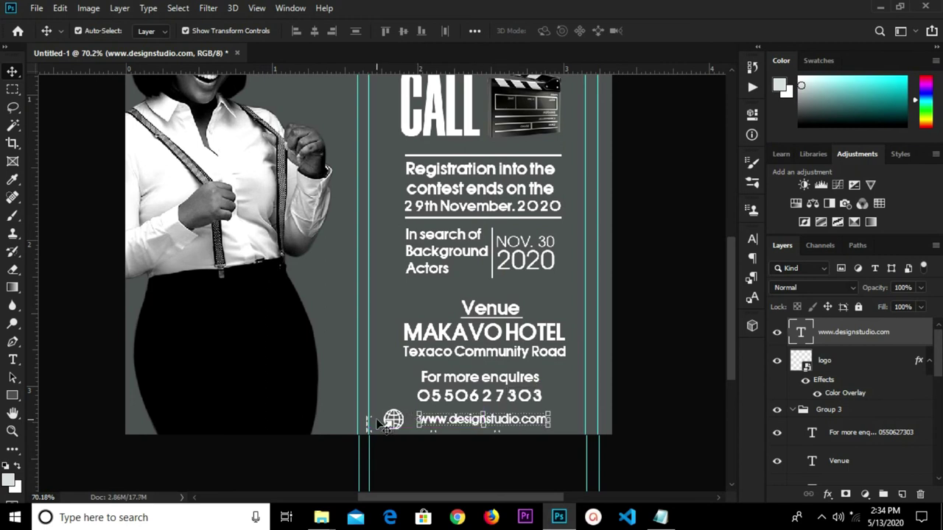
click(398, 425)
drag(394, 425, 405, 425)
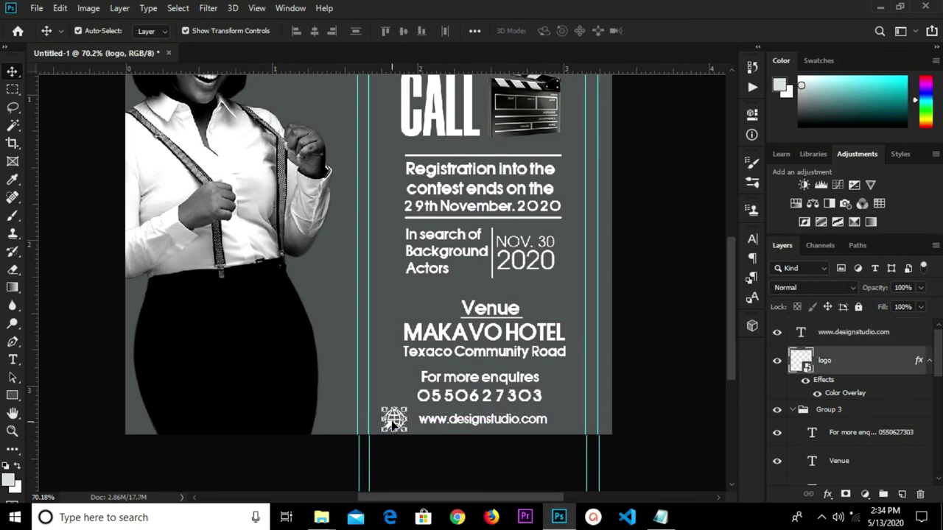
click(562, 399)
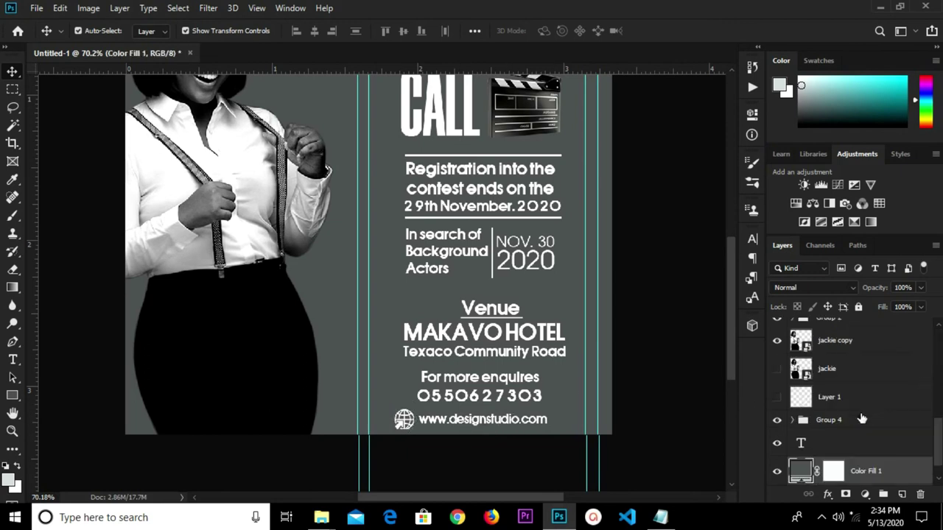
scroll(860, 416, up, 3)
scroll(854, 398, up, 3)
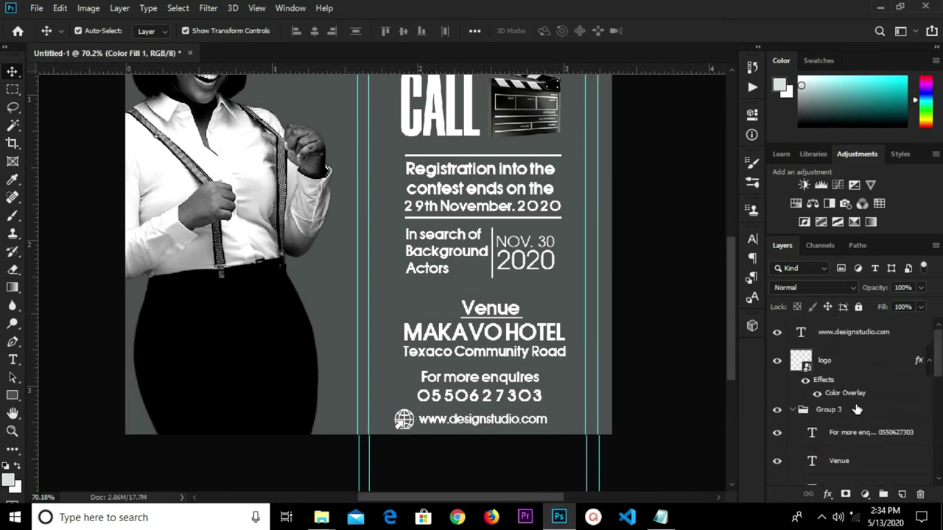
click(846, 357)
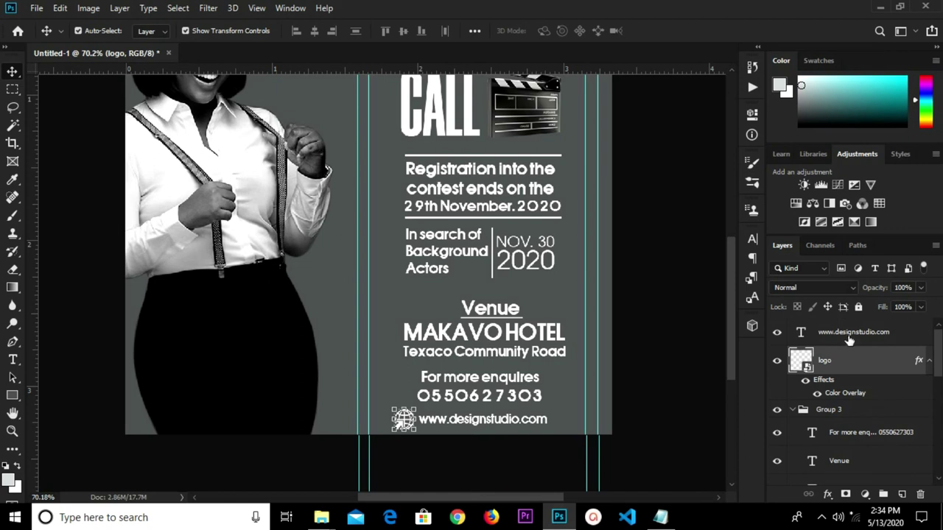
Group the website text with the globe logo, and the three venue lines separately.
click(849, 337)
key(ctrl+g)
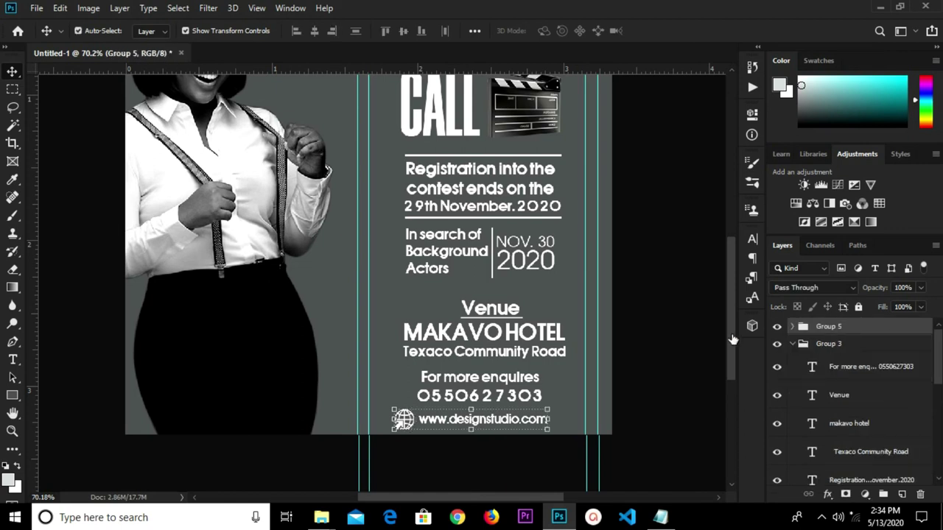
click(777, 326)
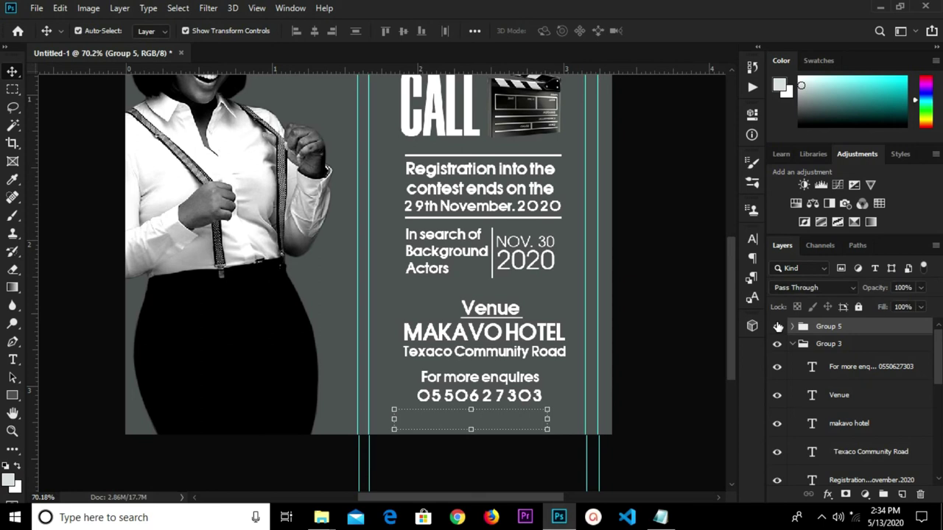
click(777, 326)
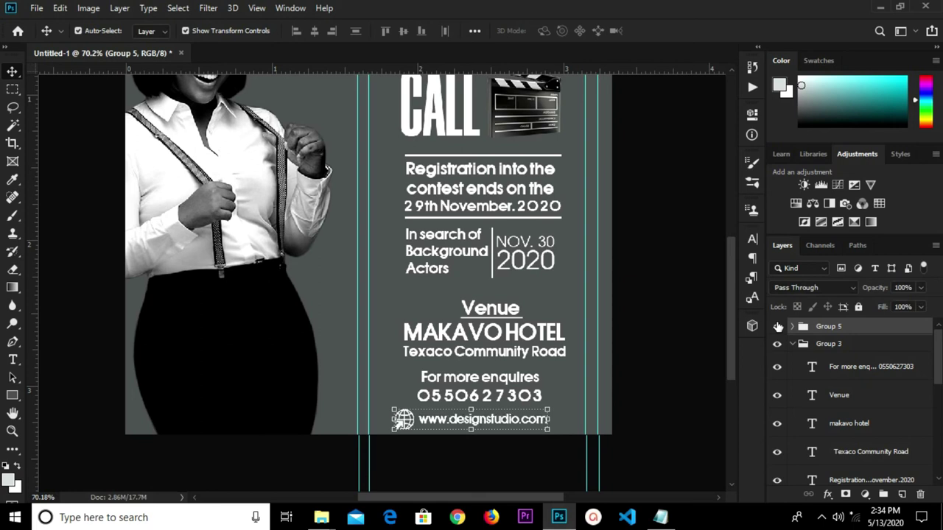
click(854, 397)
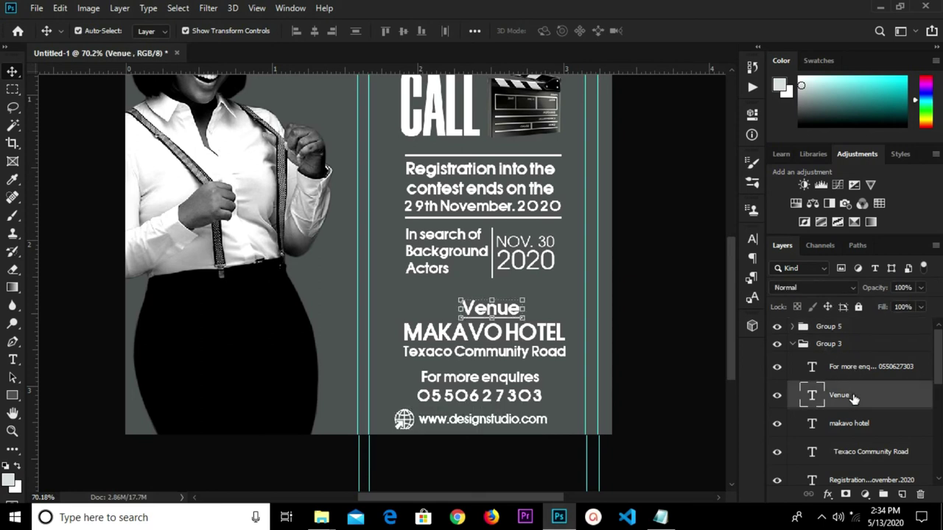
shift+click(869, 451)
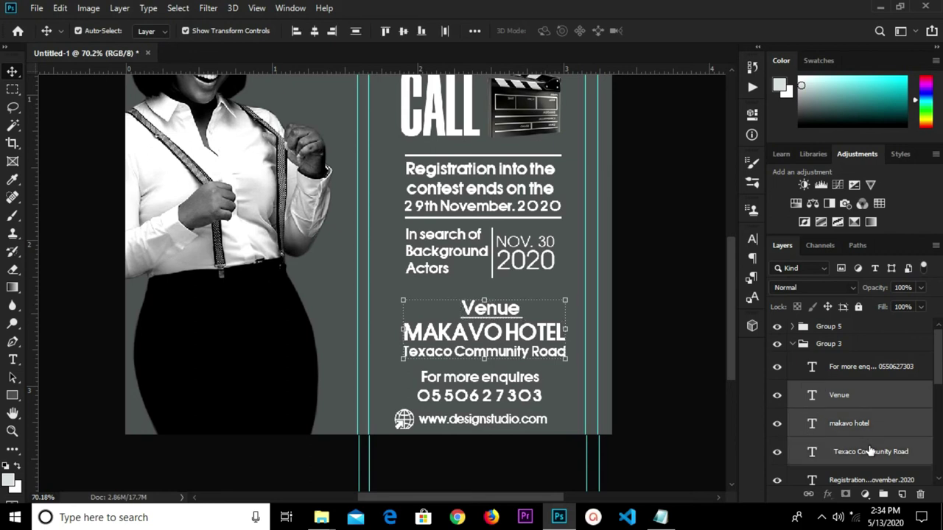
key(ctrl+g)
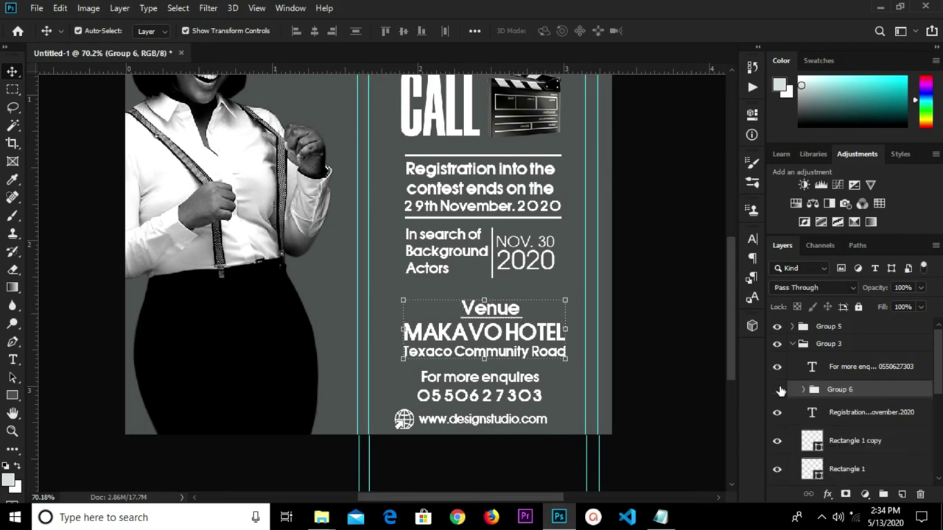
click(779, 390)
click(778, 389)
Nudge the venue, enquiries and website blocks slightly upward.
key(Up)
key(Up)
key(Up)
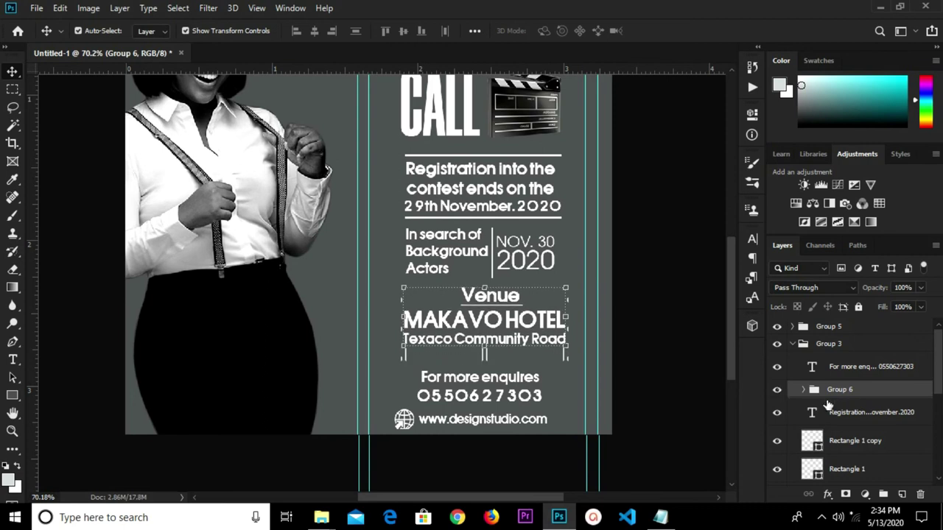
click(863, 367)
key(Up)
key(Up)
key(Up)
key(Up)
key(Up)
key(Up)
key(Up)
key(Up)
key(Up)
key(Up)
key(Up)
key(Up)
key(Up)
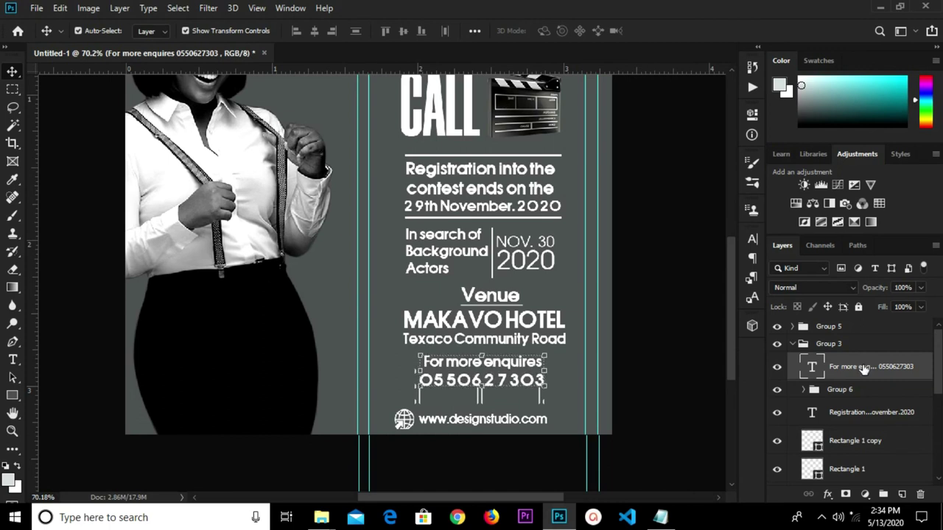
click(858, 332)
key(Up)
key(Up)
key(Up)
key(Up)
key(Up)
key(Up)
key(Up)
key(Up)
key(Right)
key(Right)
key(Right)
key(Right)
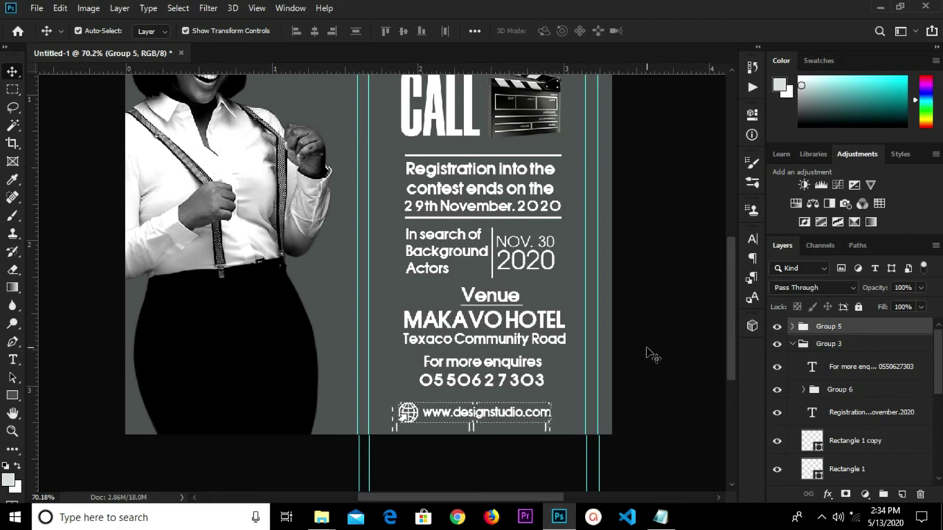
key(ctrl+0)
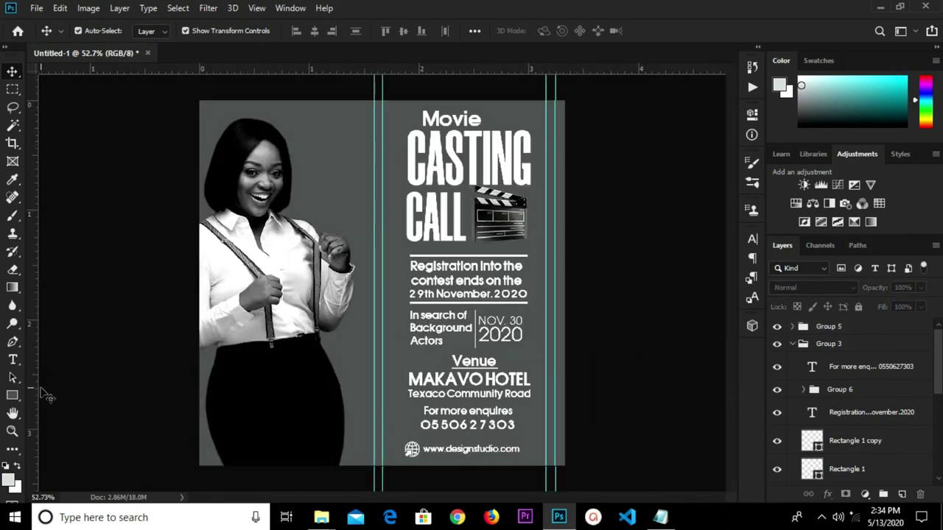
Draw a tall rectangle near the poster's lower left with no fill and a 6 px white outline.
click(12, 396)
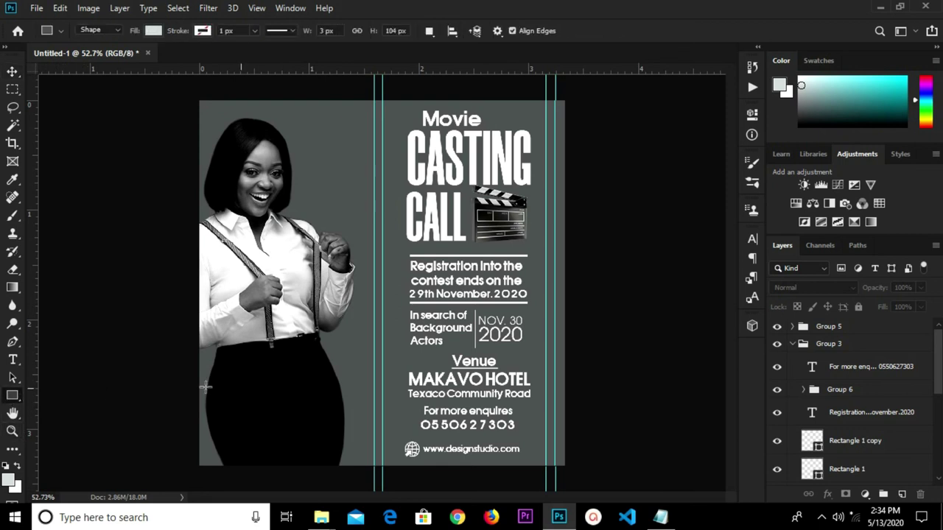
drag(316, 394, 366, 456)
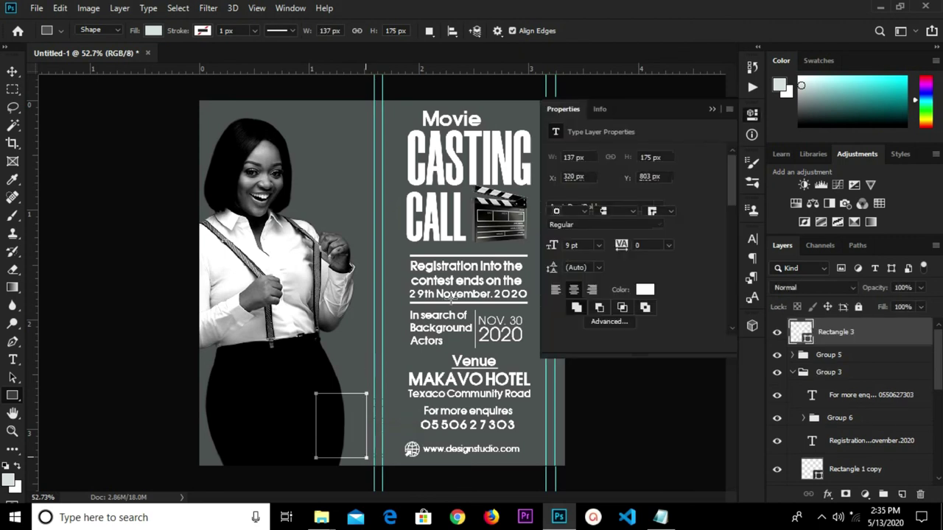
click(556, 196)
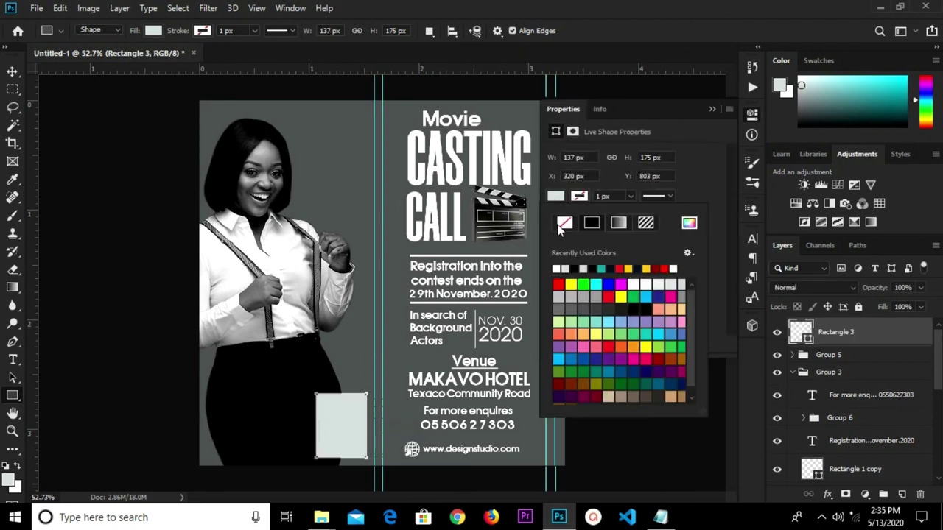
click(563, 224)
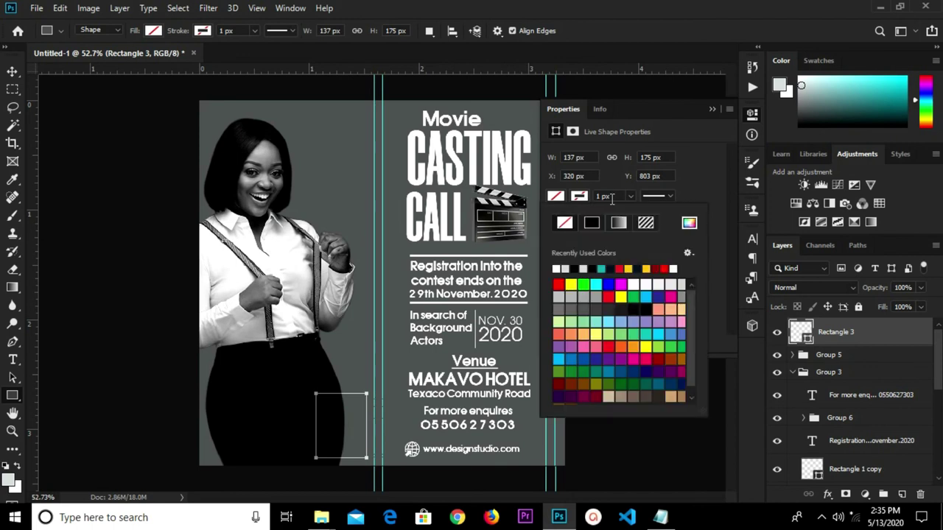
click(560, 268)
click(603, 195)
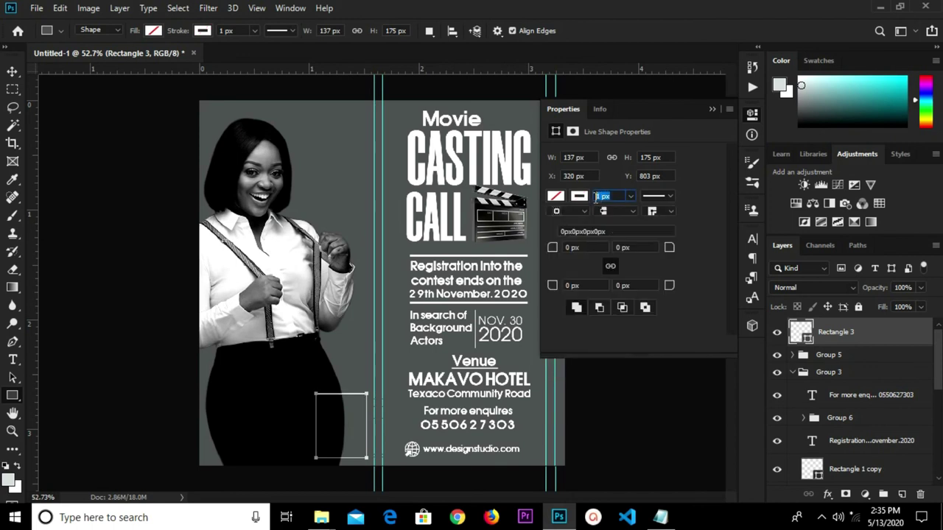
text(6)
key(Return)
Copy the time, 9am and prompt lines from the casting call notes in Notepad.
click(710, 109)
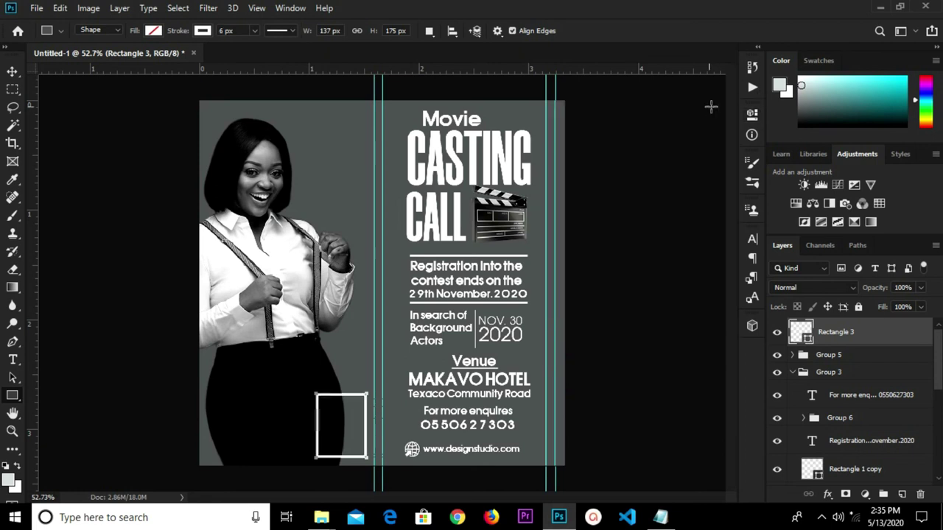
click(12, 71)
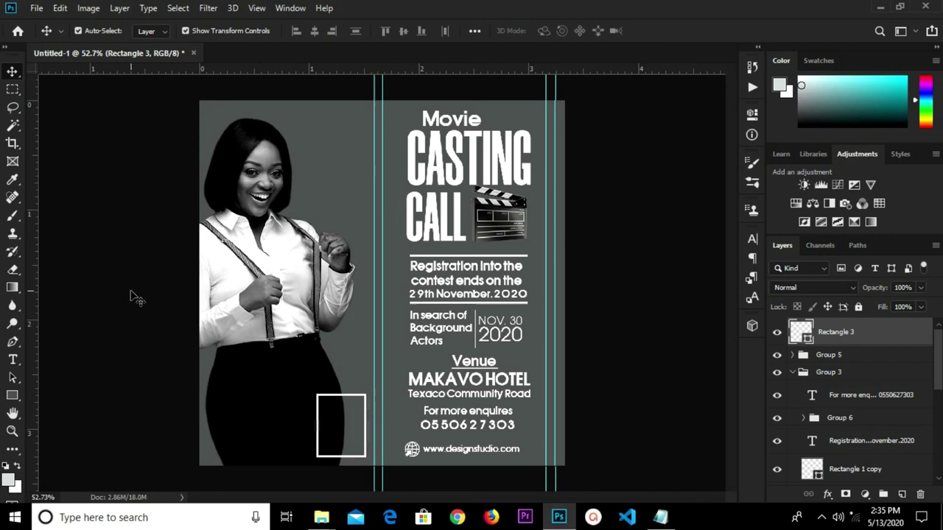
click(660, 517)
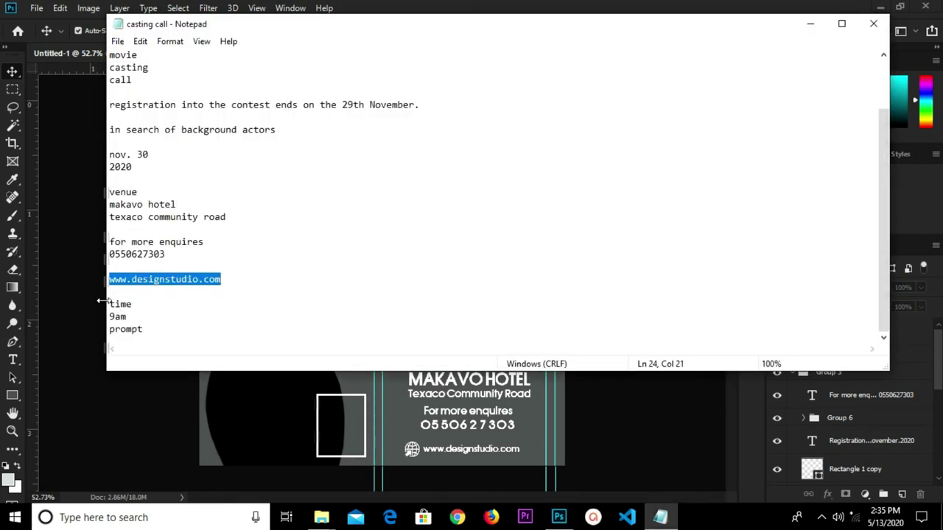
drag(111, 303, 158, 335)
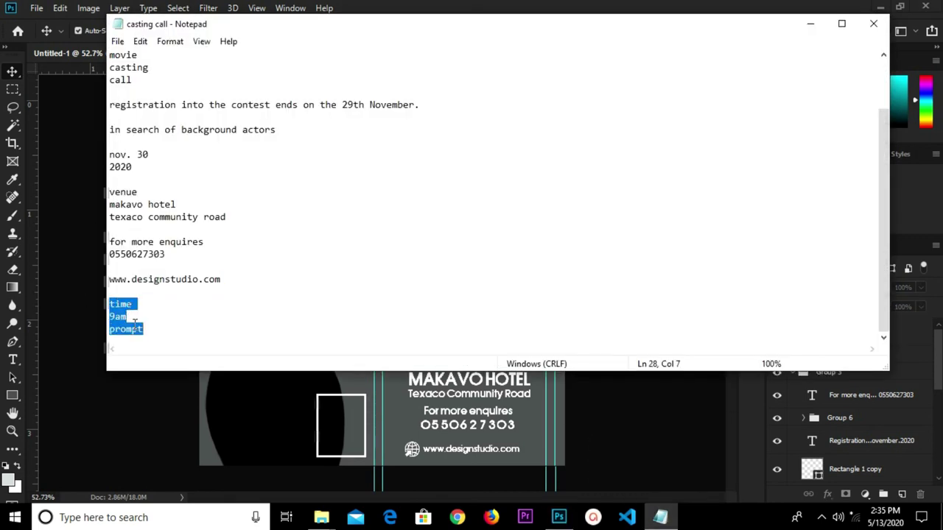
right_click(135, 322)
click(187, 162)
click(284, 440)
key(t)
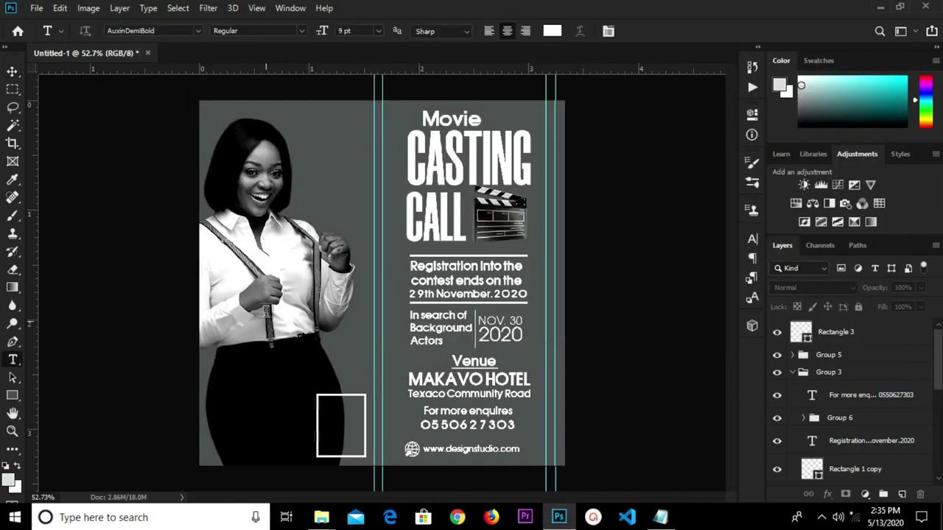
Paste the lines beside the woman's head, delete 'time' and commit the '9am prompt' text.
click(327, 165)
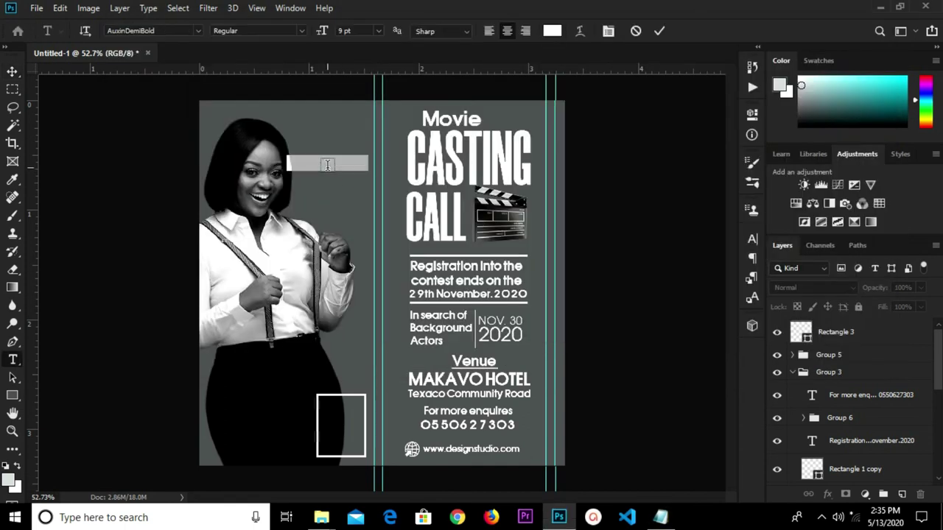
key(ctrl+v)
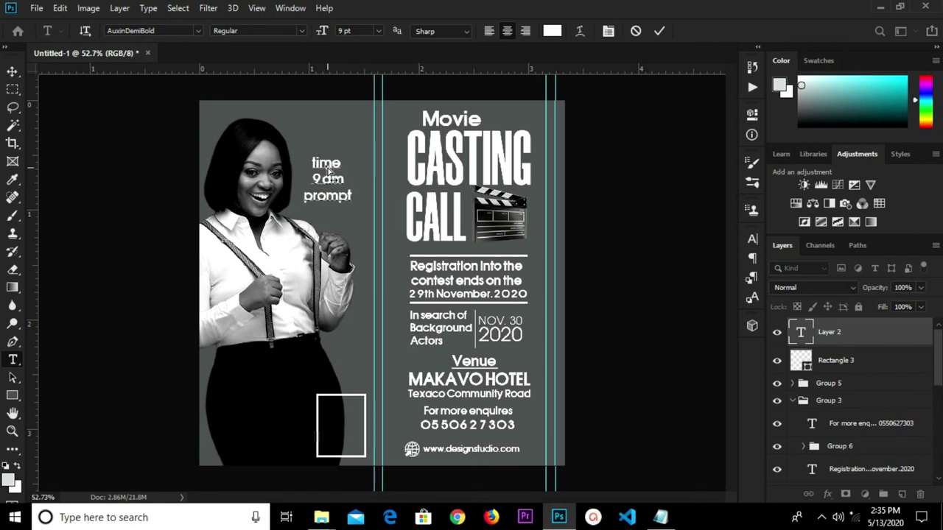
key(ctrl+plus)
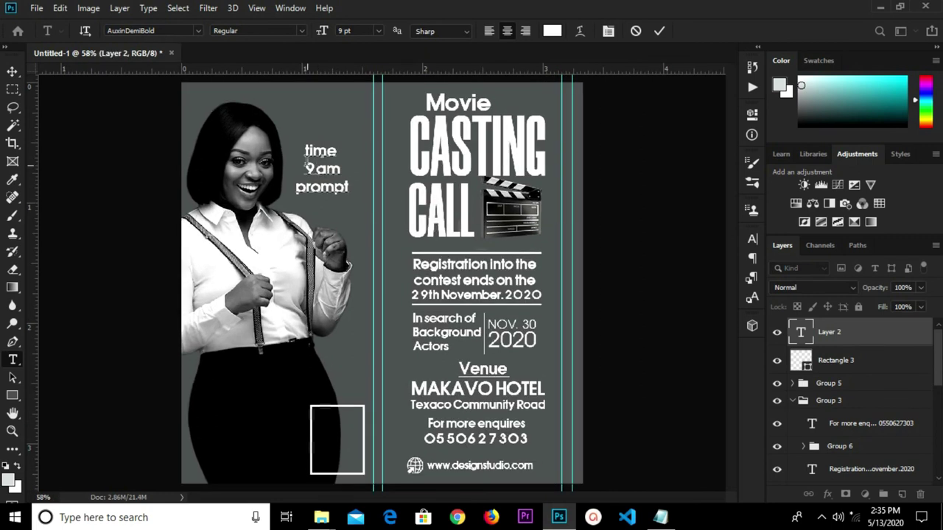
drag(306, 151, 345, 152)
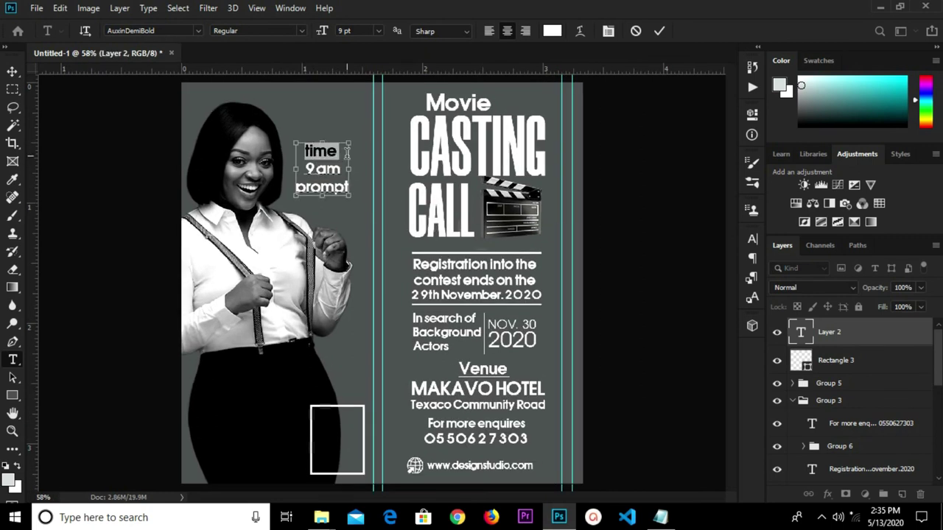
key(BackSpace)
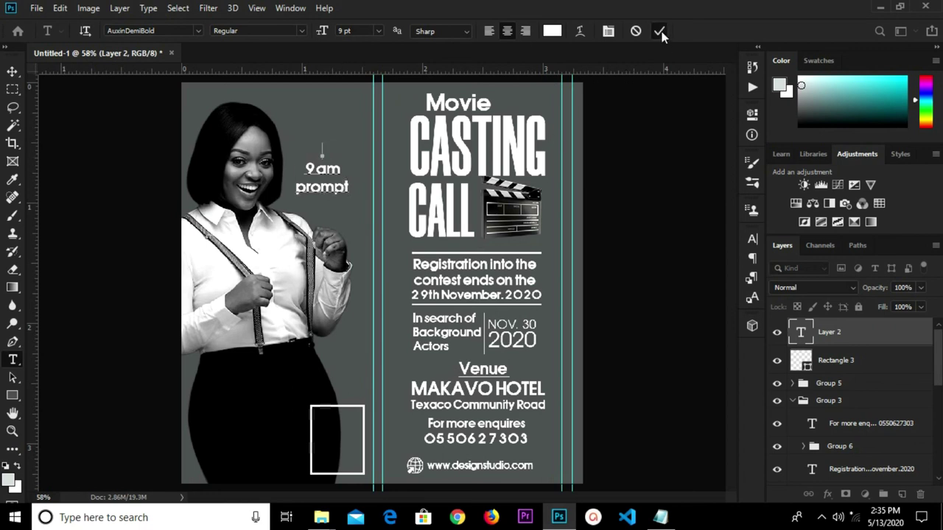
click(659, 31)
scroll(328, 423, up, 1)
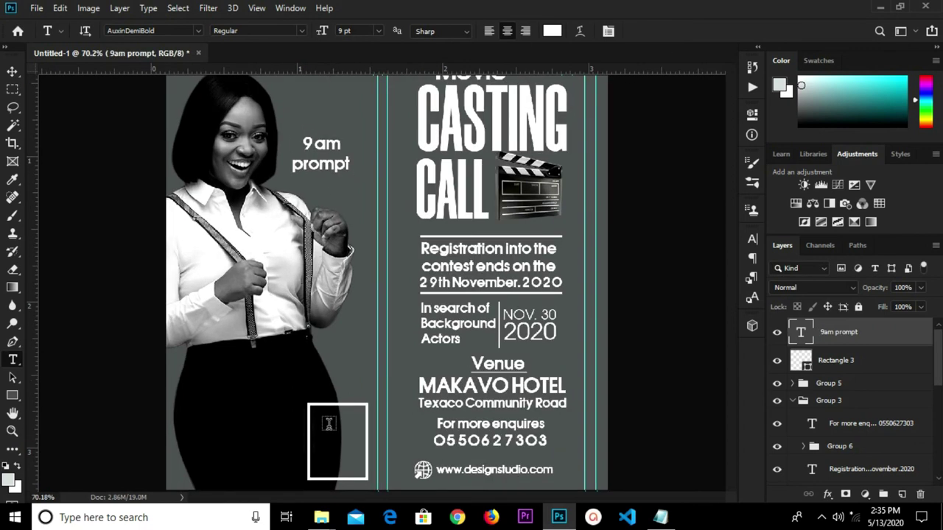
scroll(328, 423, up, 1)
Add a new 'time' text layer above the outlined box and set it in All Caps.
click(336, 357)
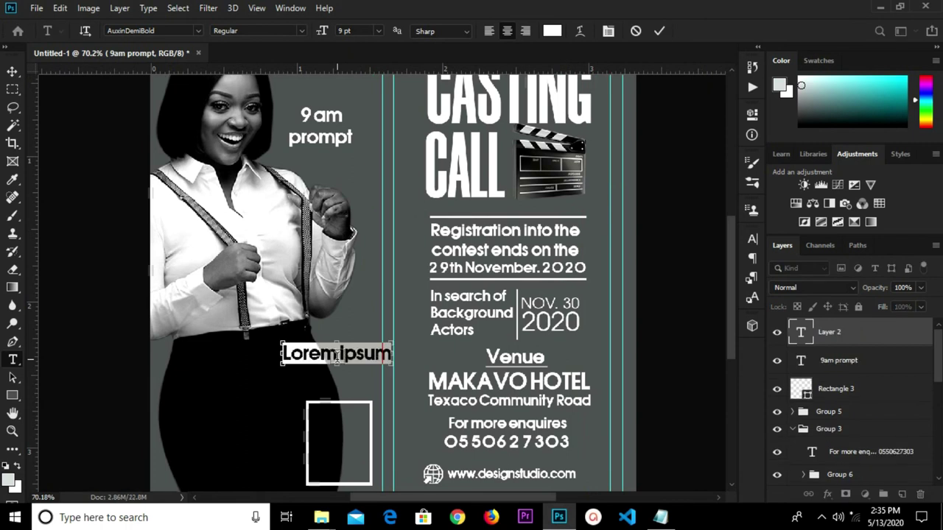
text(time)
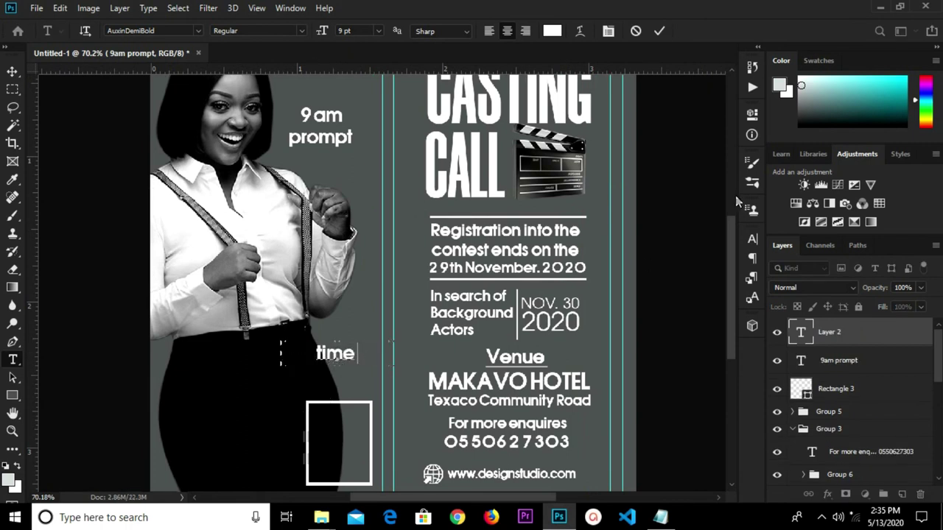
key(ctrl+Return)
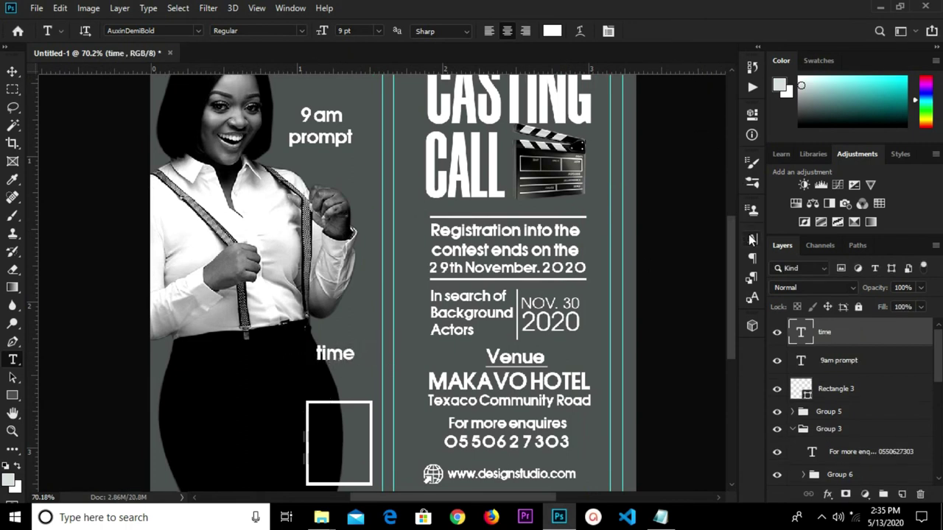
click(752, 239)
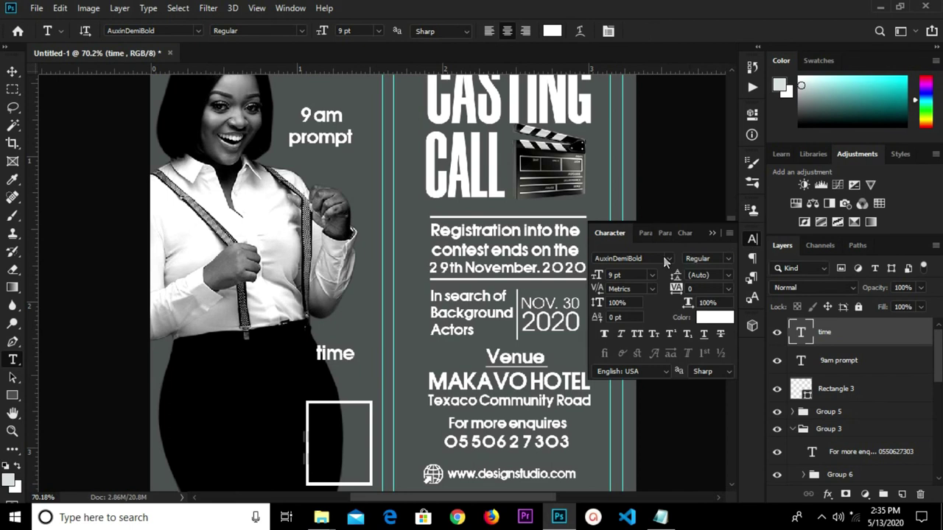
click(631, 333)
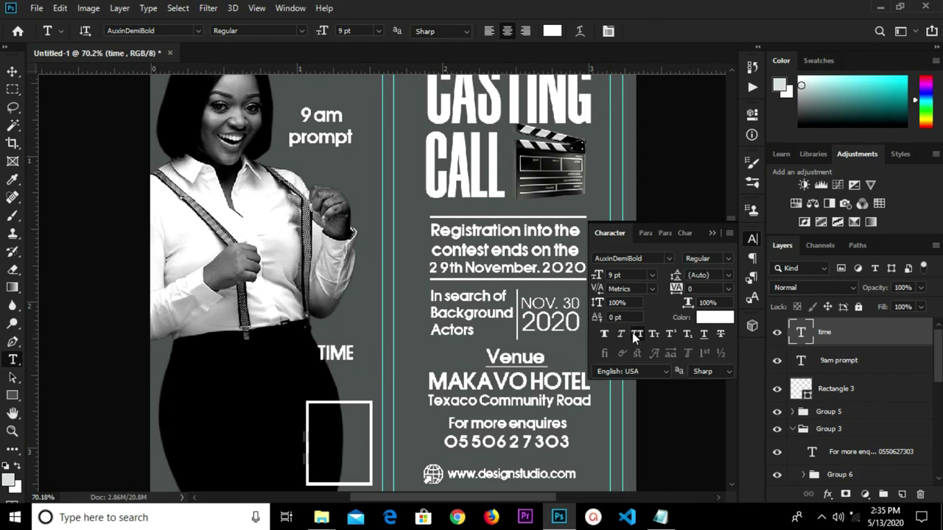
click(713, 232)
Move TIME into the top of the outlined box and enlarge it to about 111%.
key(v)
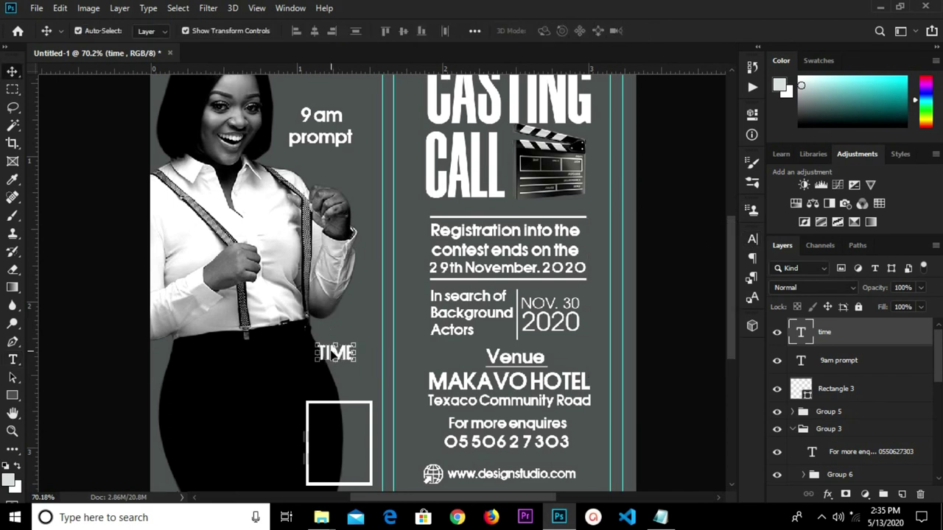
drag(335, 354, 335, 416)
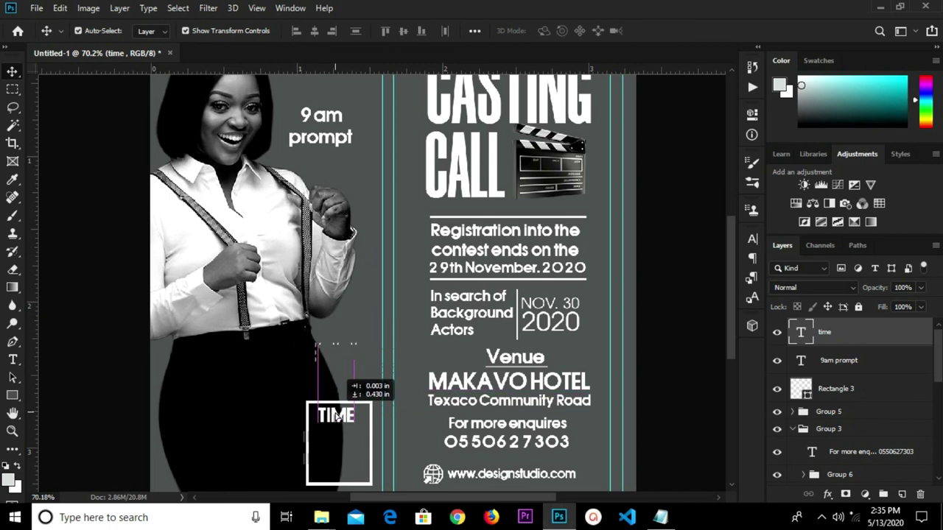
drag(335, 416, 343, 426)
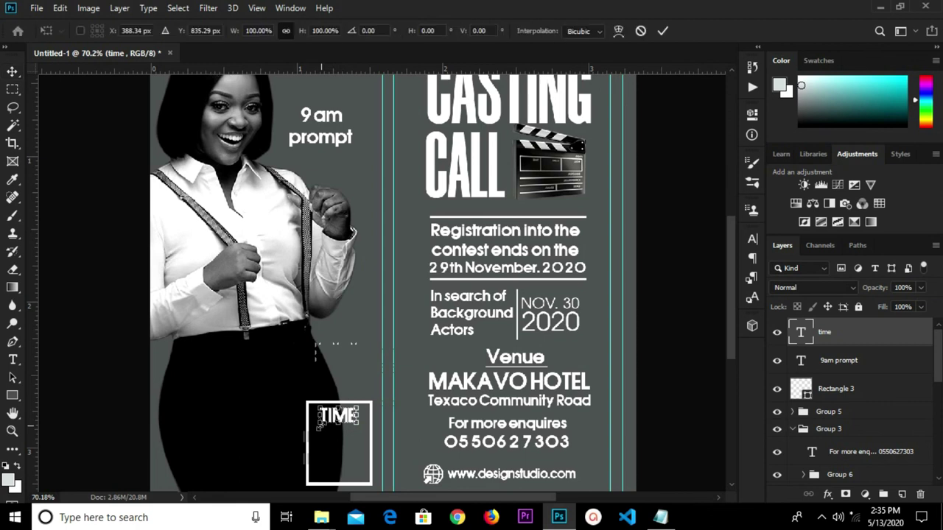
drag(322, 426, 314, 430)
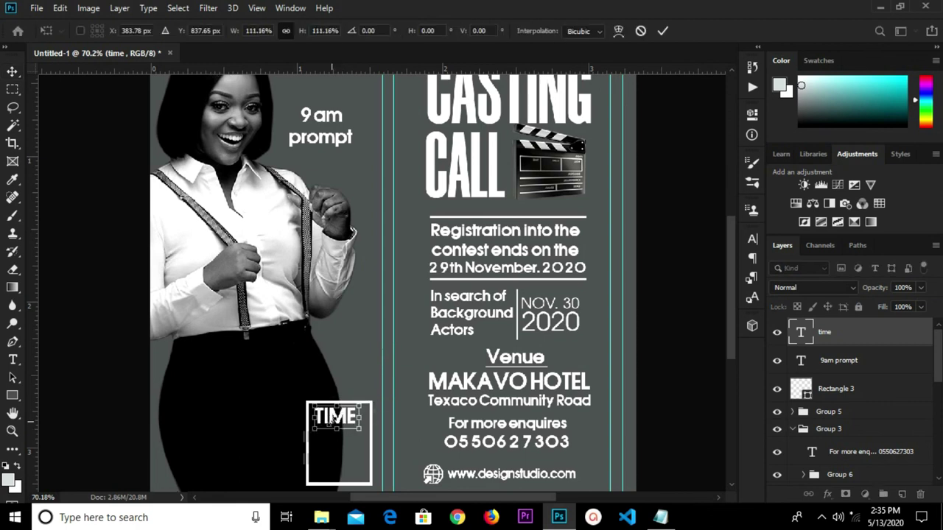
key(Return)
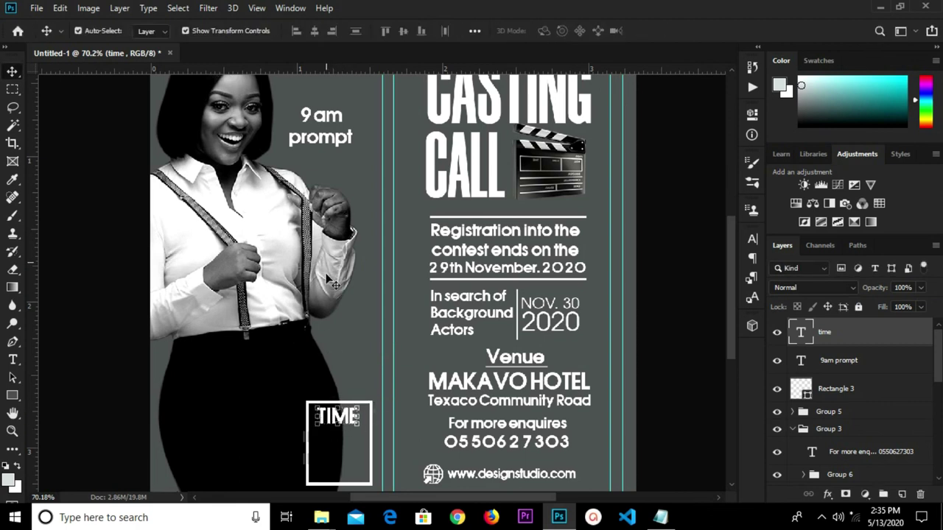
click(318, 120)
Cut the 9am line from the text, leaving 'prompt', and create a separate '9 am' text layer.
key(t)
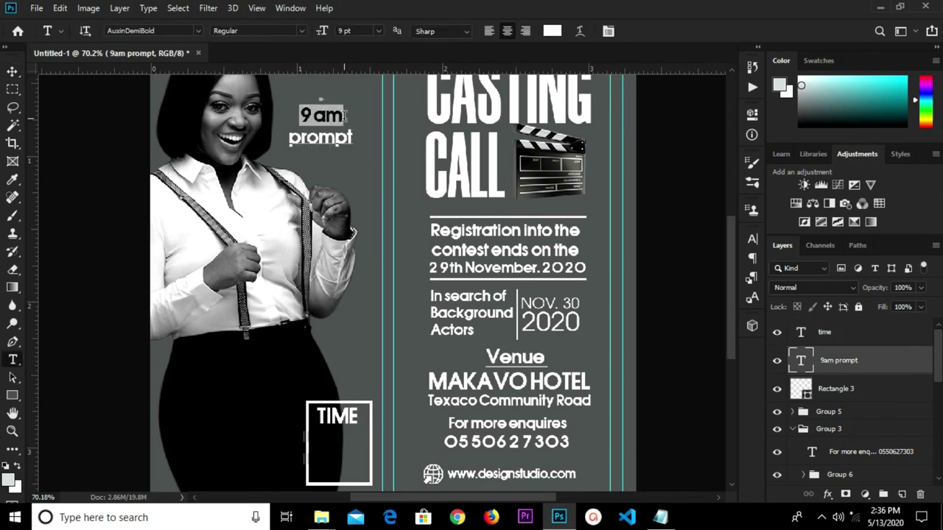
click(327, 116)
key(BackSpace)
key(BackSpace)
key(BackSpace)
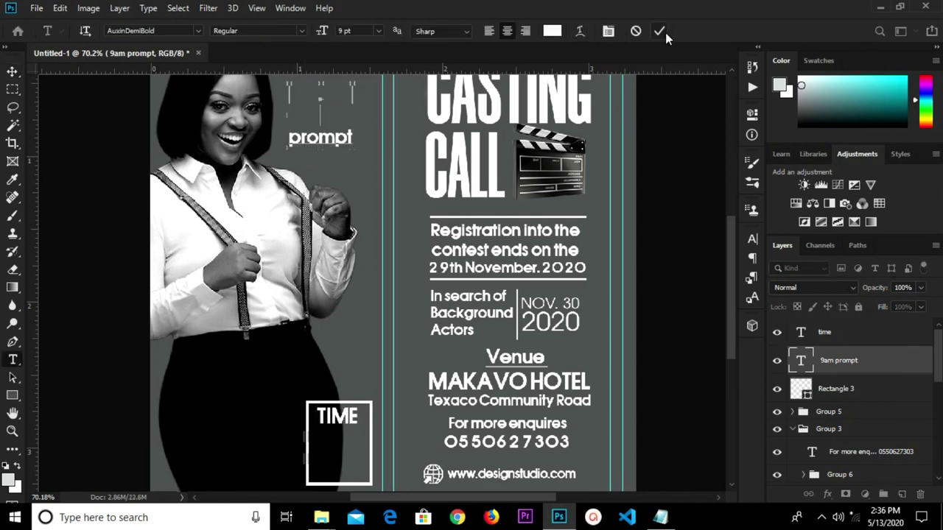
click(341, 167)
click(341, 166)
text(9 am)
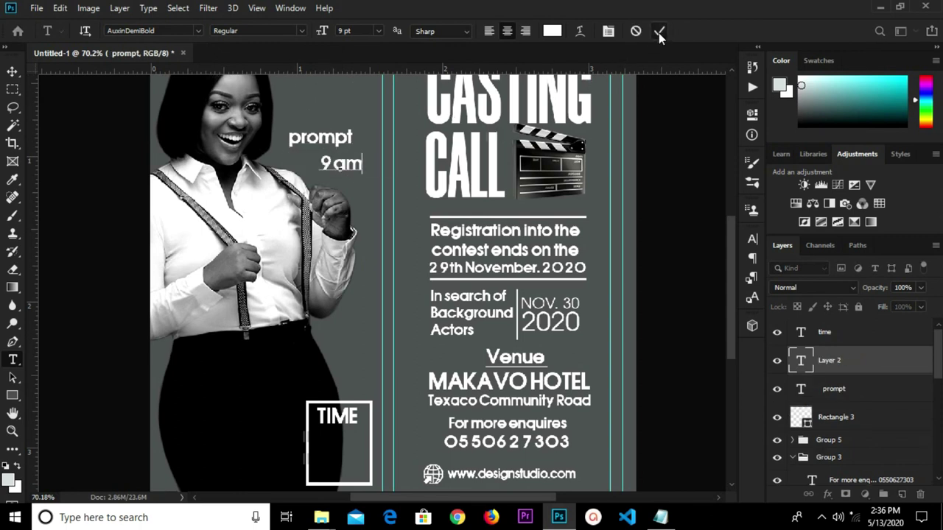
click(658, 32)
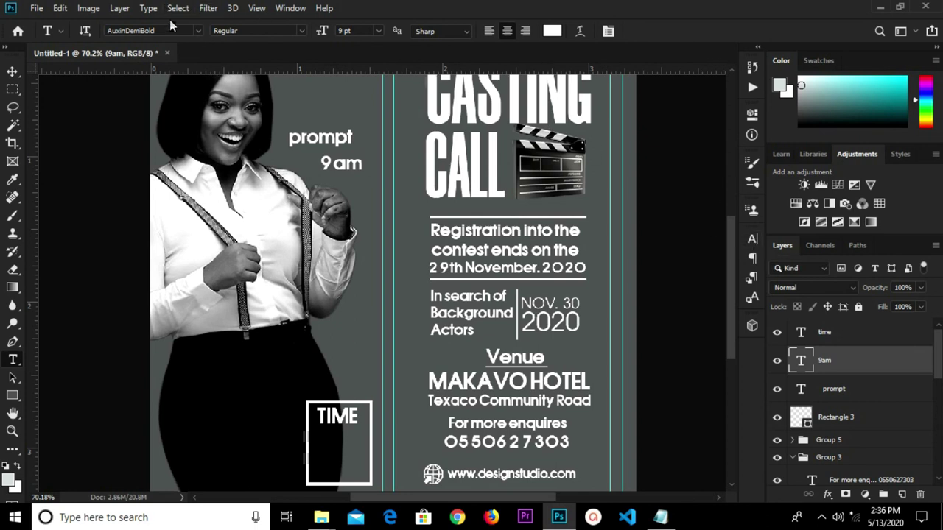
Set the 9am text's font to Morganite ExtraBold.
click(195, 31)
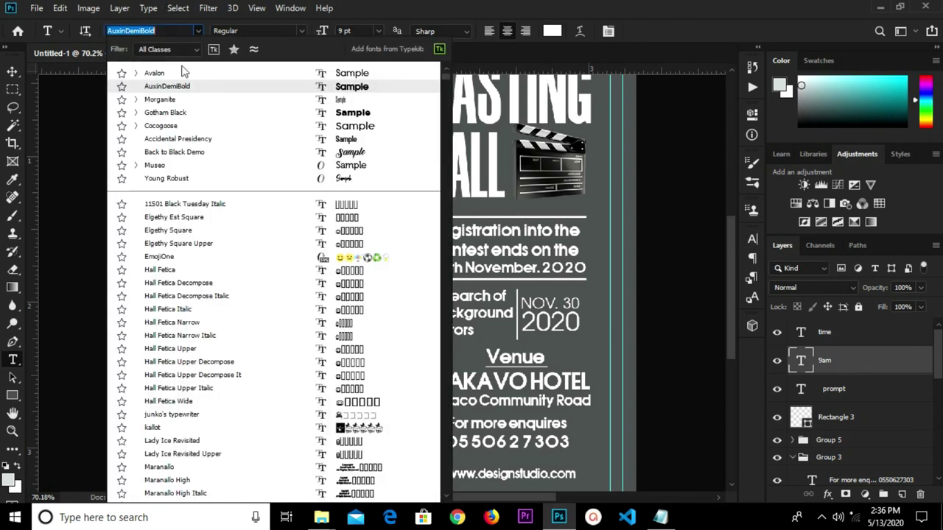
text(morg)
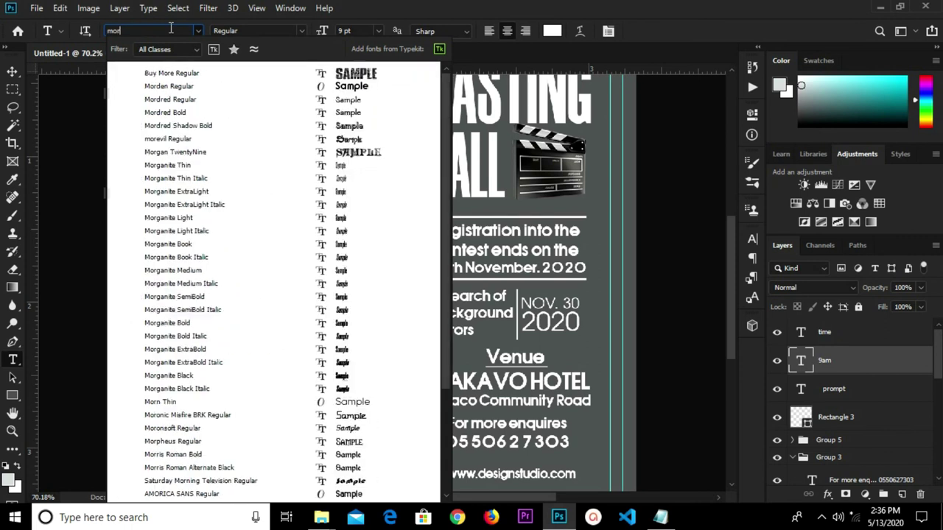
text(anit)
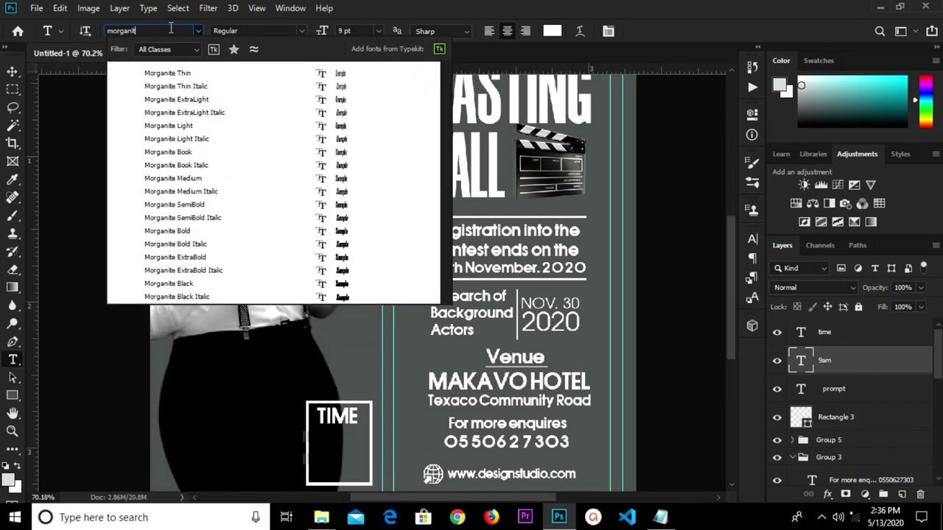
click(203, 142)
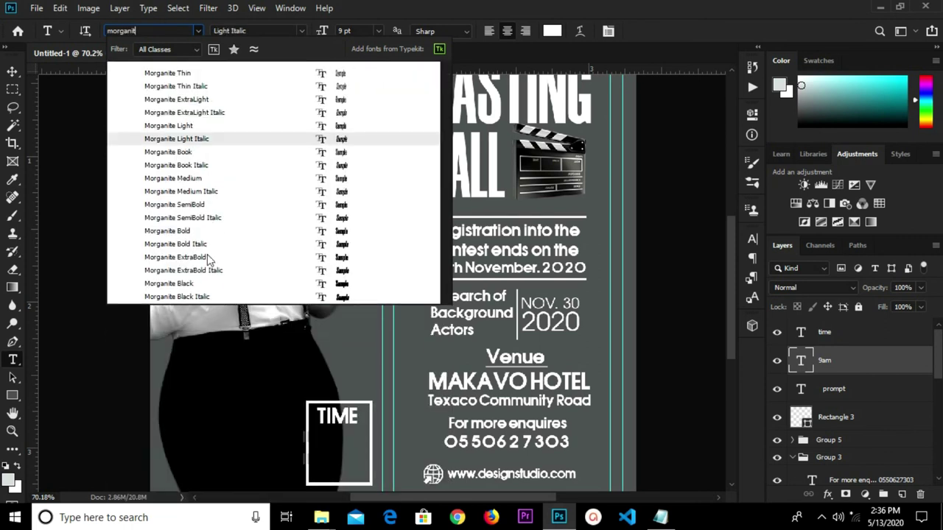
click(207, 257)
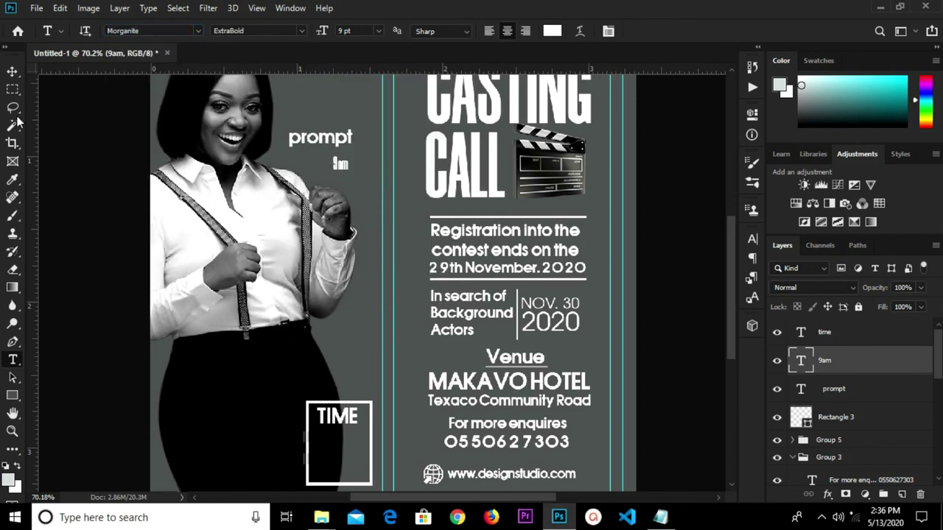
click(15, 70)
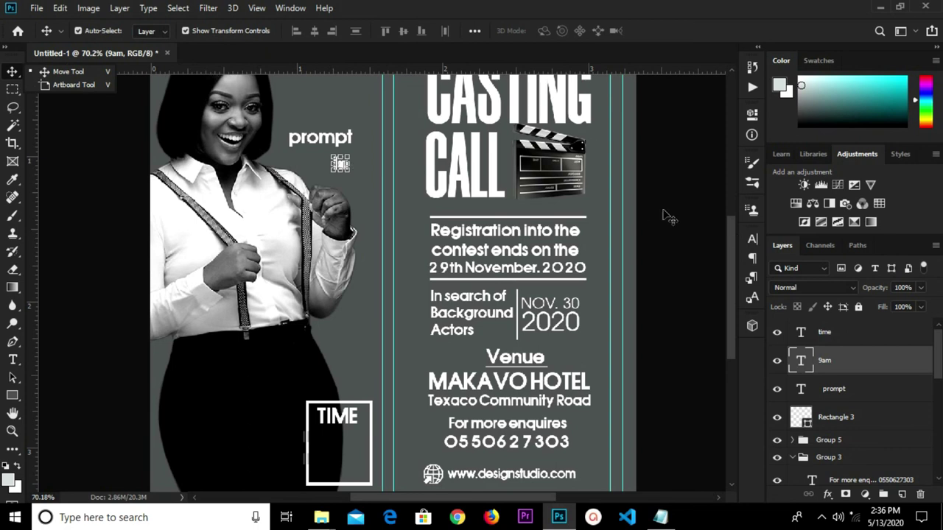
Make 9AM all caps at 26 pt and place it just beneath TIME in the box.
click(753, 241)
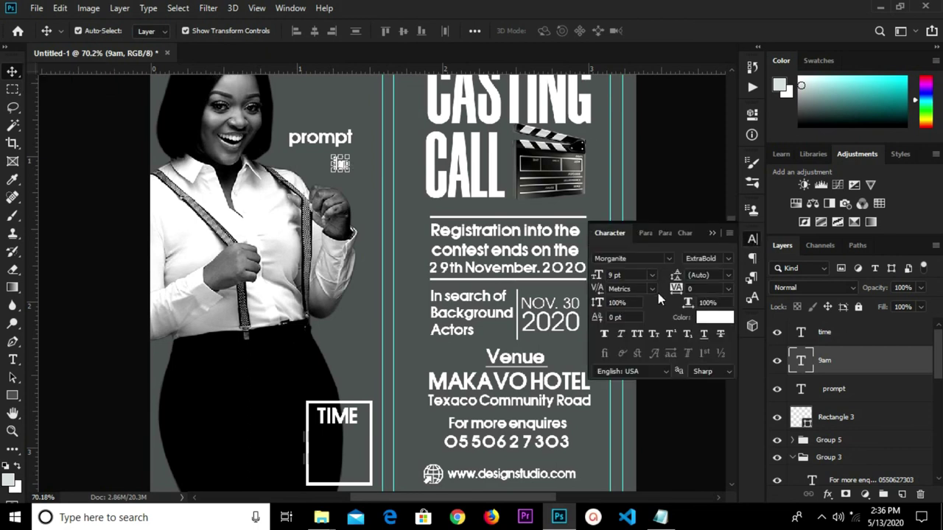
click(634, 337)
click(712, 234)
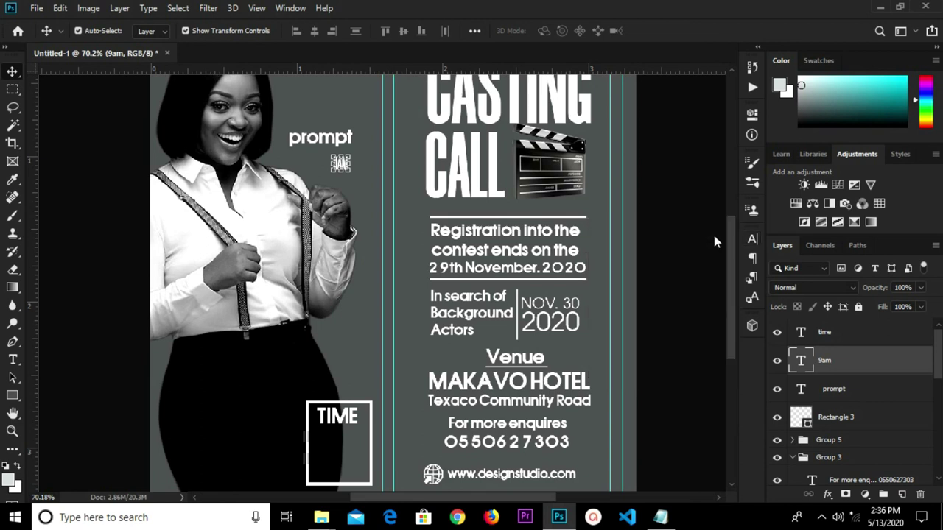
click(752, 239)
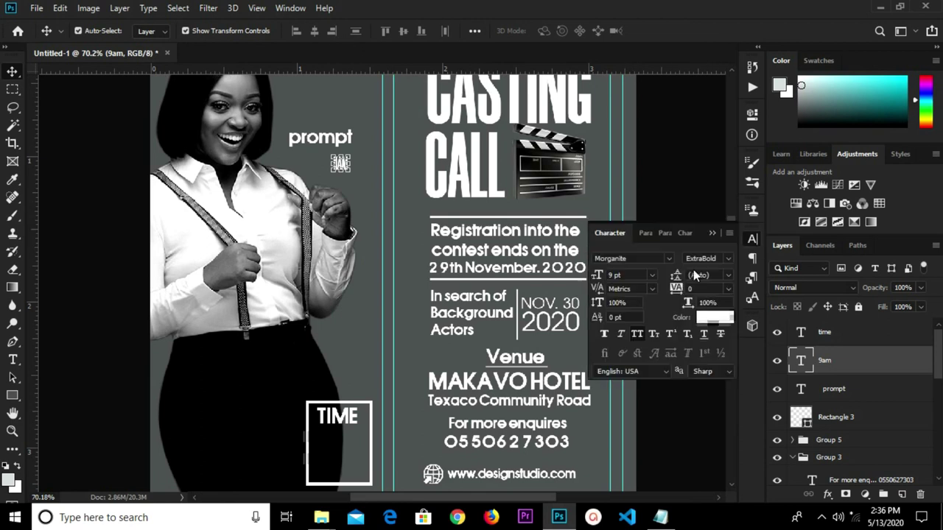
click(653, 274)
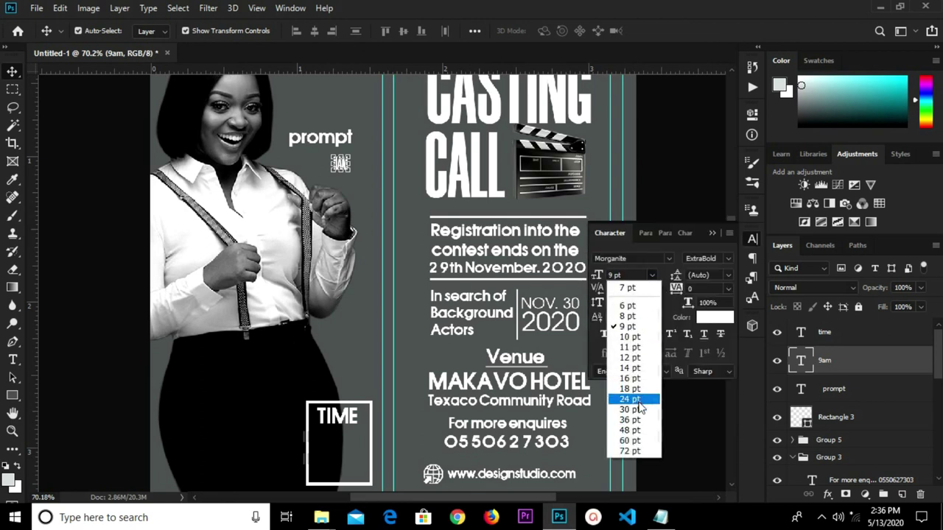
click(632, 394)
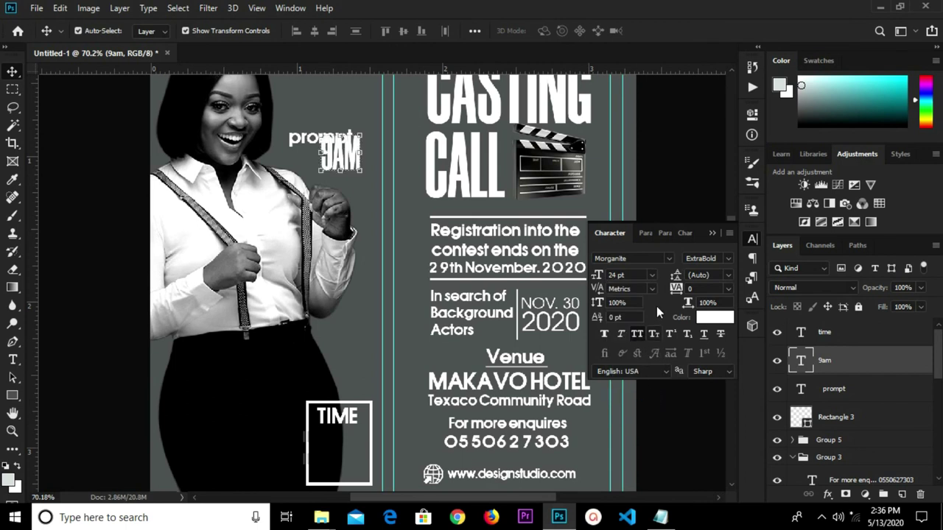
click(633, 276)
text(26)
key(Return)
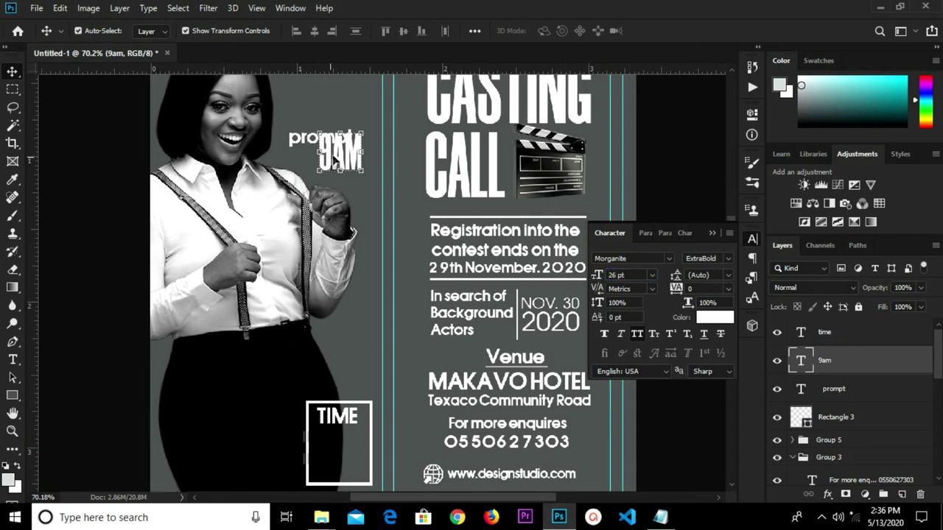
drag(343, 150, 339, 449)
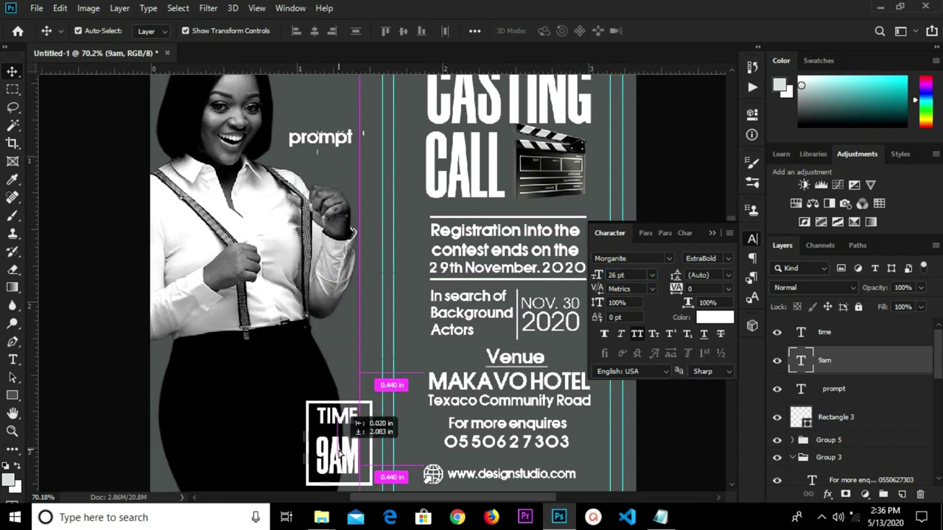
drag(338, 446, 340, 447)
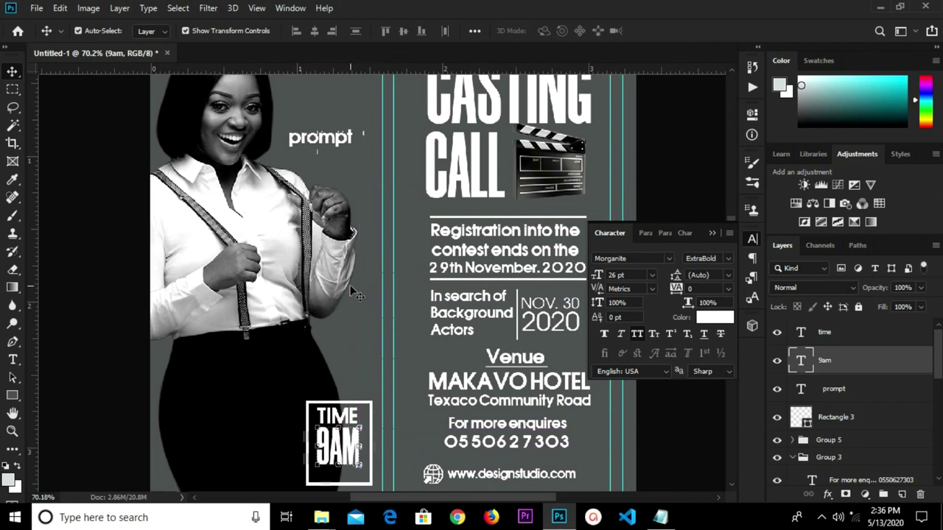
Capitalise the prompt text, set it to 6 pt and move it below 9AM in the box.
click(350, 285)
click(320, 139)
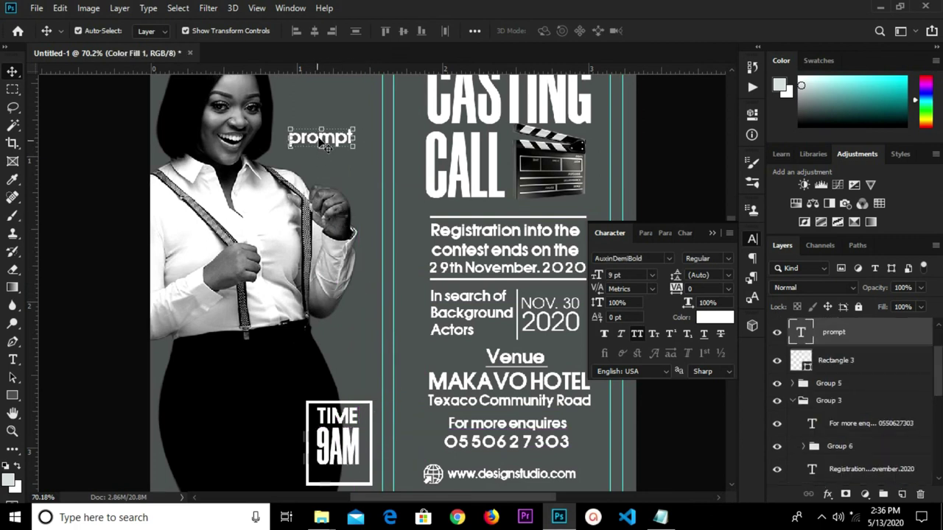
click(636, 334)
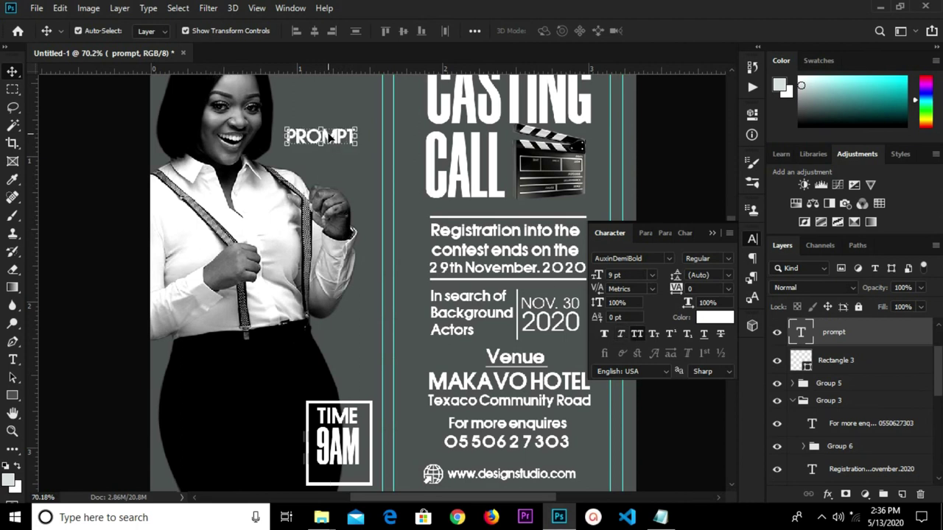
drag(320, 137, 338, 471)
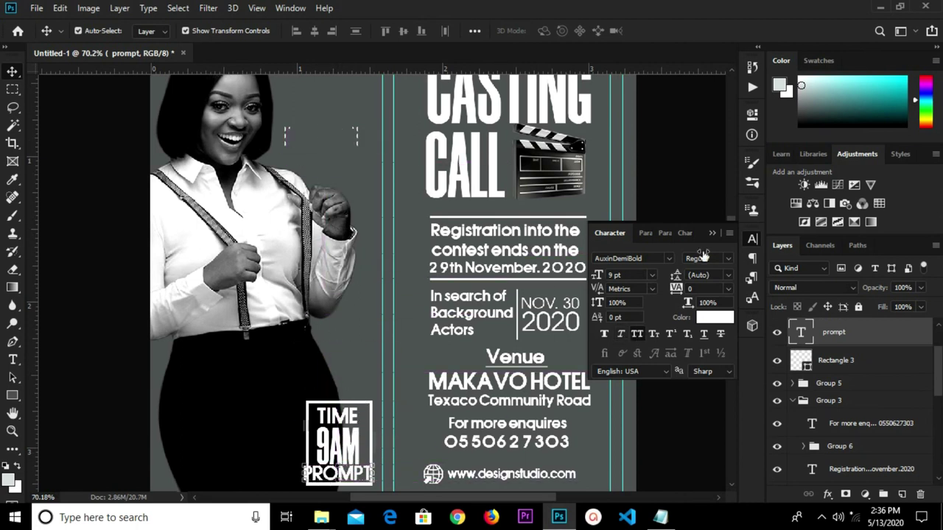
click(652, 276)
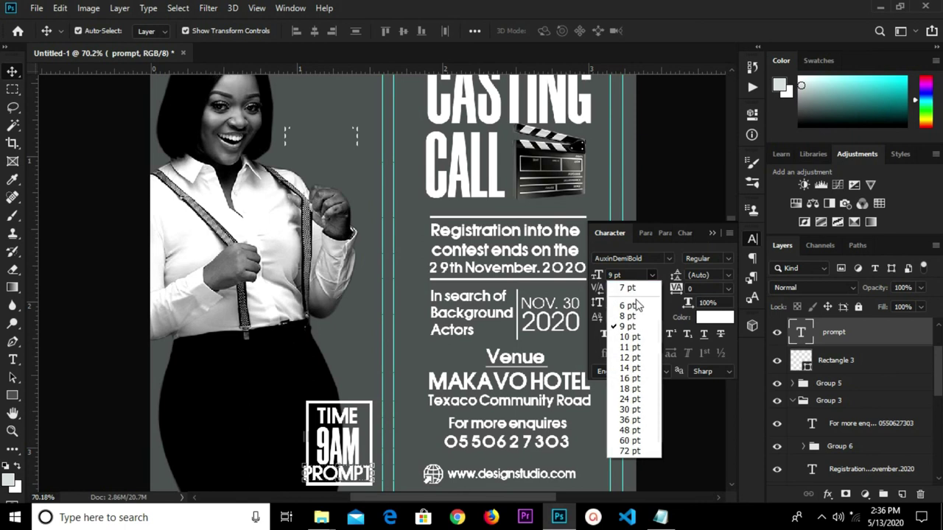
click(628, 305)
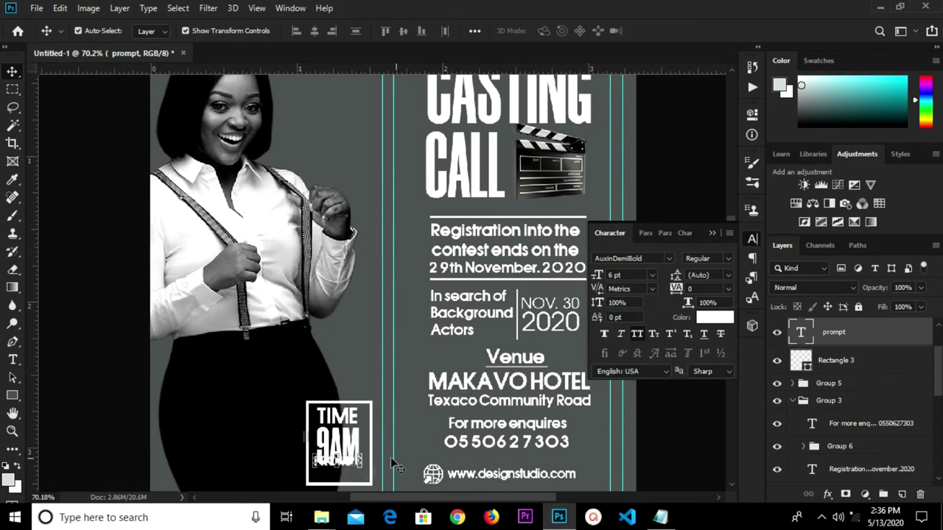
scroll(342, 486, down, 4)
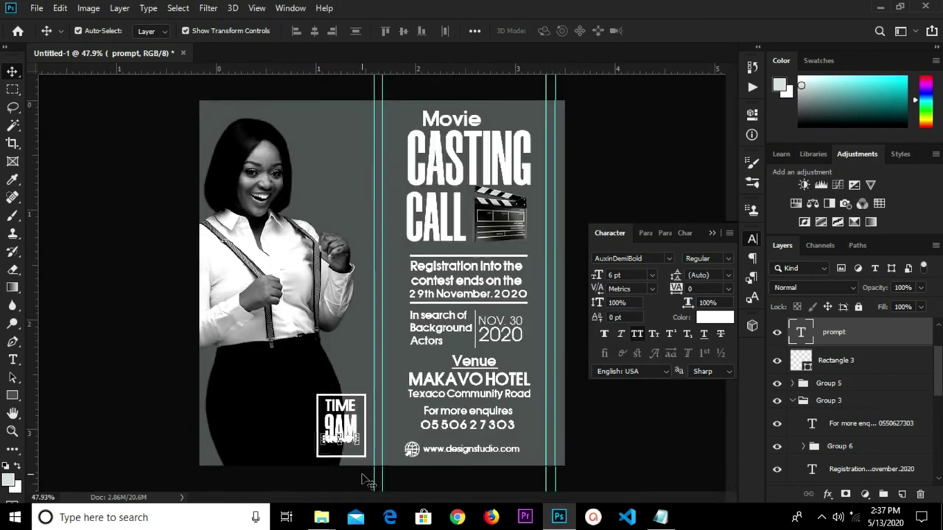
scroll(343, 479, up, 4)
scroll(344, 479, up, 1)
drag(349, 442, 351, 452)
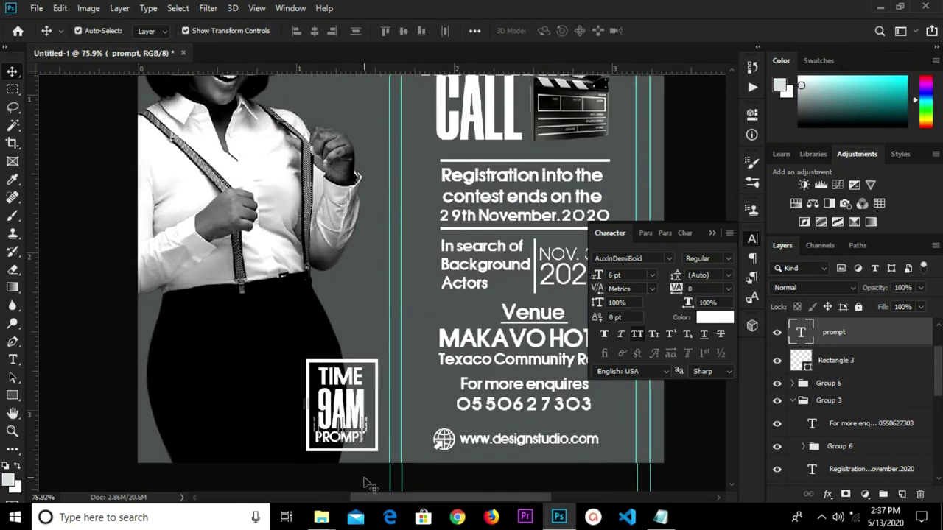
Reposition PROMPT inside the box and free-transform it slightly smaller, to about 5.79 pt.
click(366, 484)
click(361, 453)
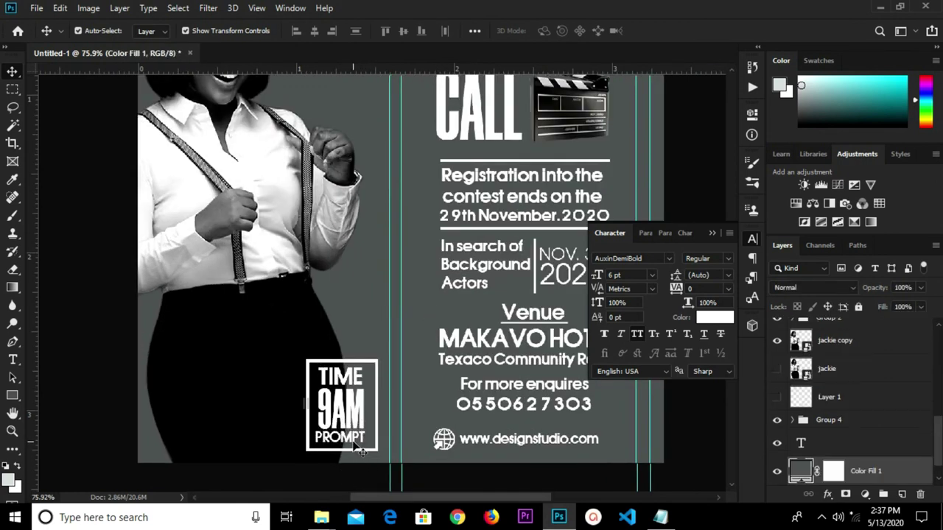
click(356, 447)
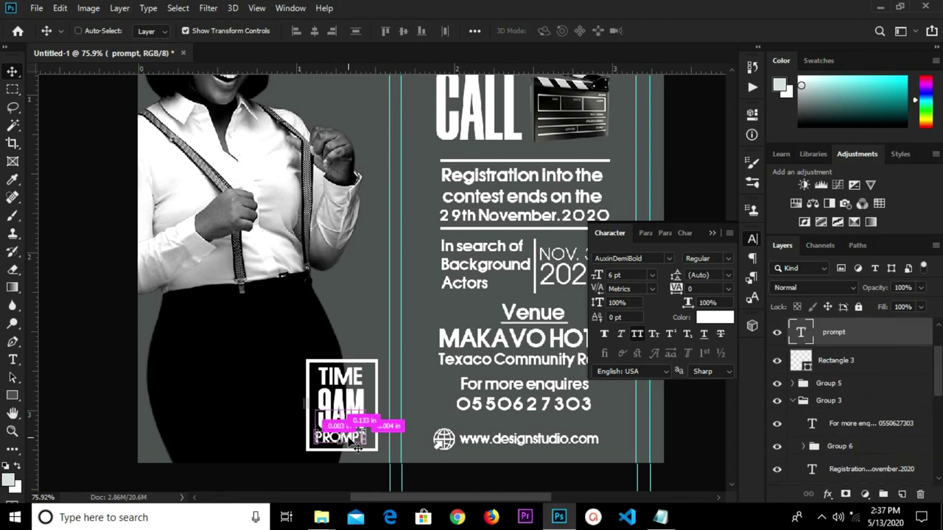
drag(357, 447, 333, 441)
scroll(333, 440, up, 1)
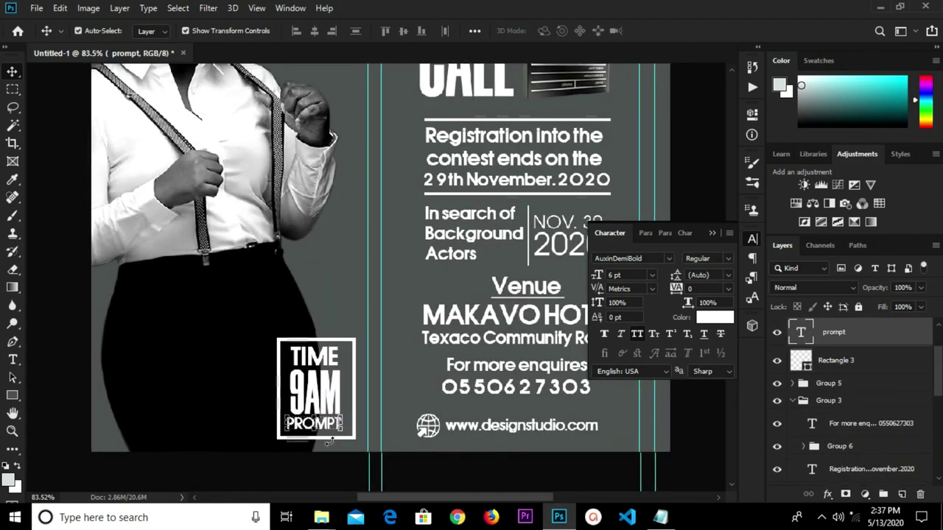
key(ctrl+t)
scroll(317, 440, up, 3)
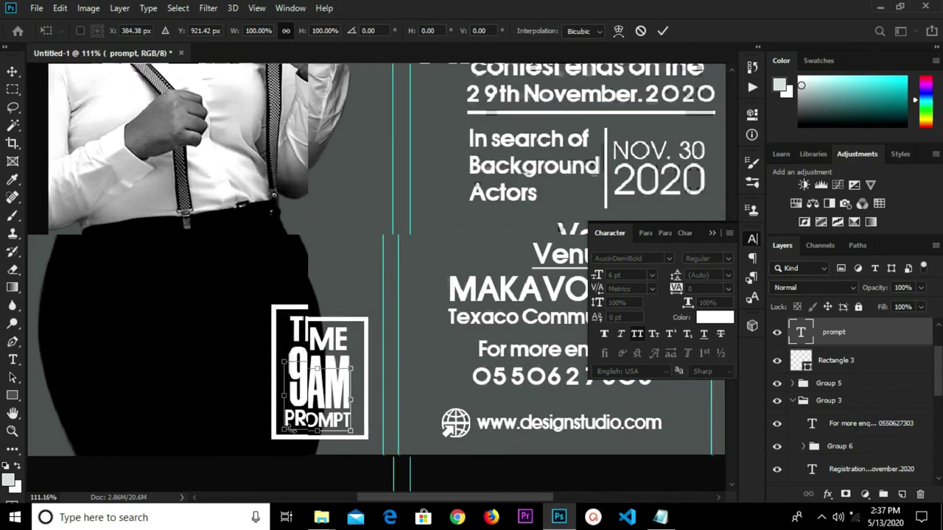
drag(279, 431, 284, 431)
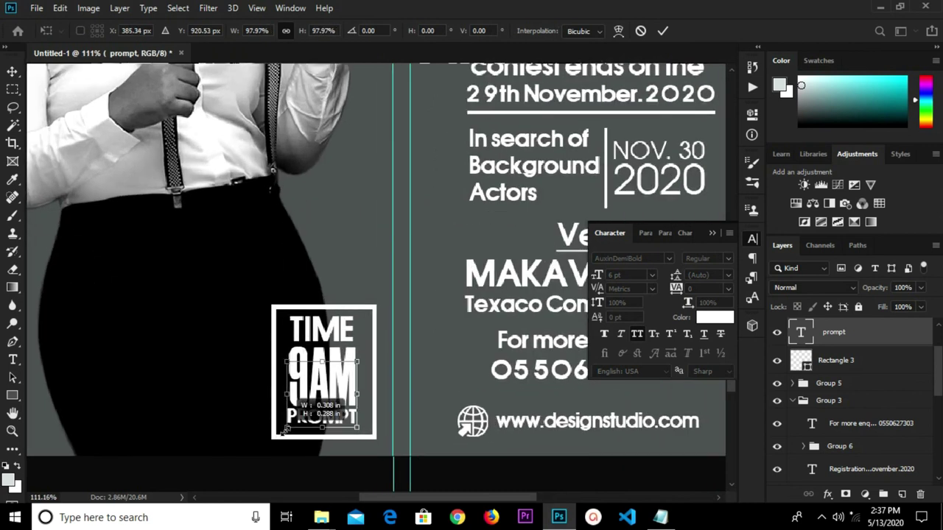
drag(282, 430, 283, 432)
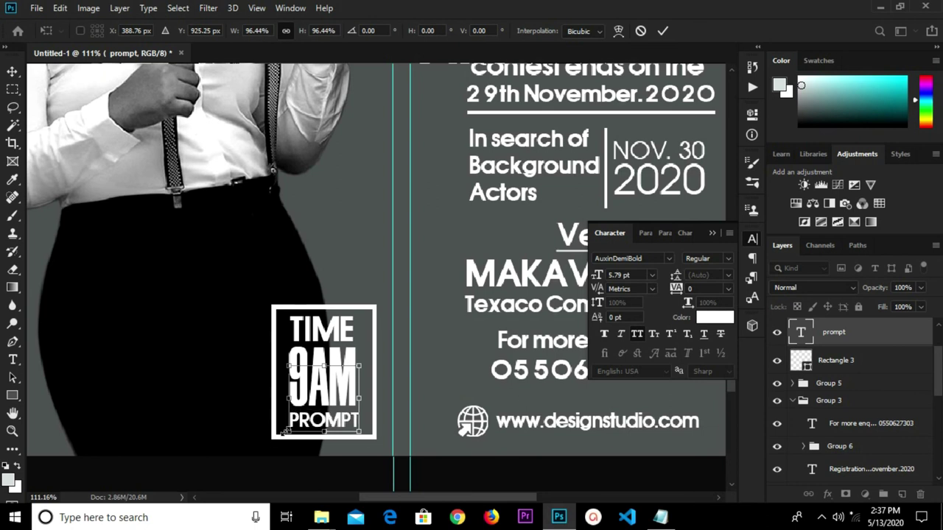
key(Return)
scroll(394, 222, down, 5)
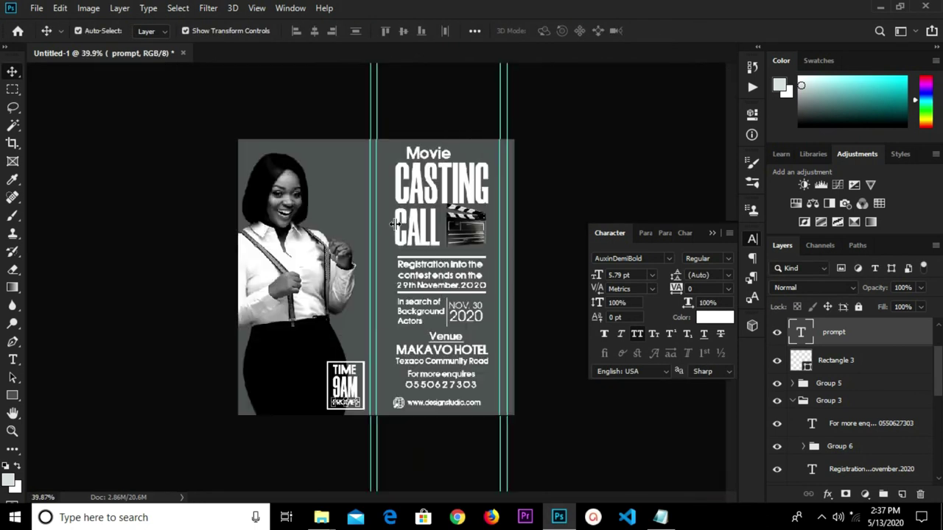
Close the character settings and turn on Layer 1's soft glow behind the woman.
click(711, 234)
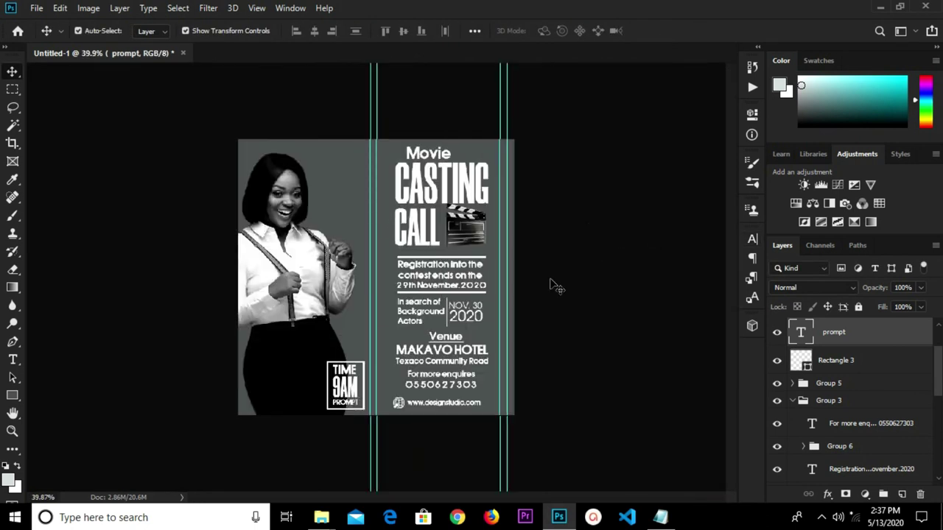
click(545, 302)
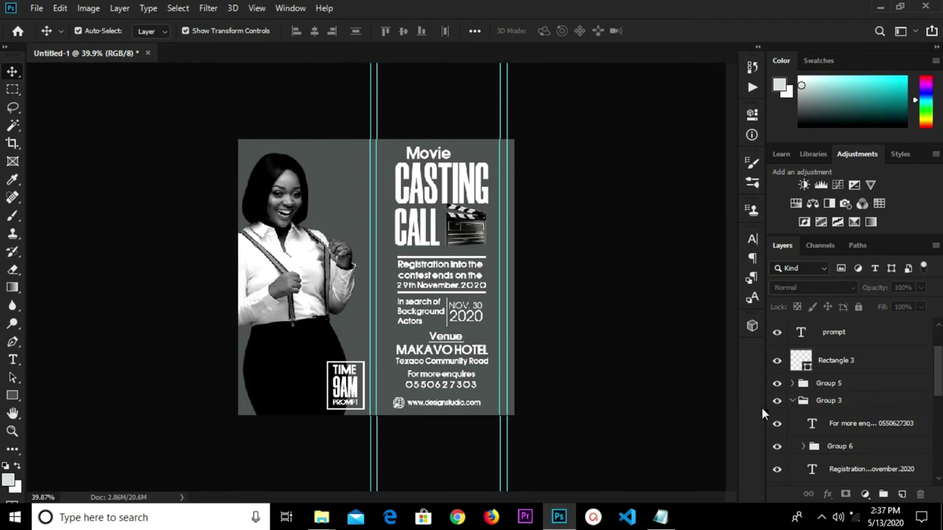
scroll(782, 432, down, 3)
scroll(783, 431, down, 3)
click(777, 368)
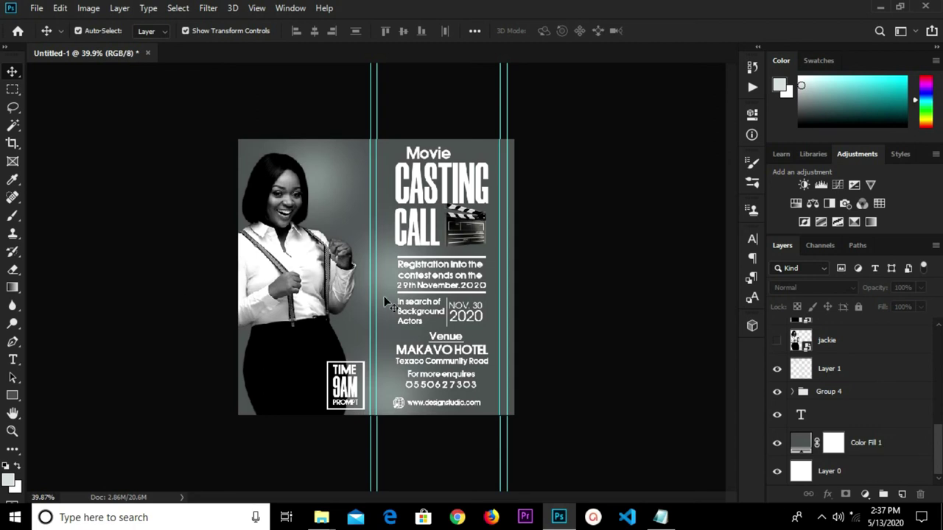
Show the rulers and drag all four vertical guides off the canvas to delete them.
drag(369, 310, 22, 328)
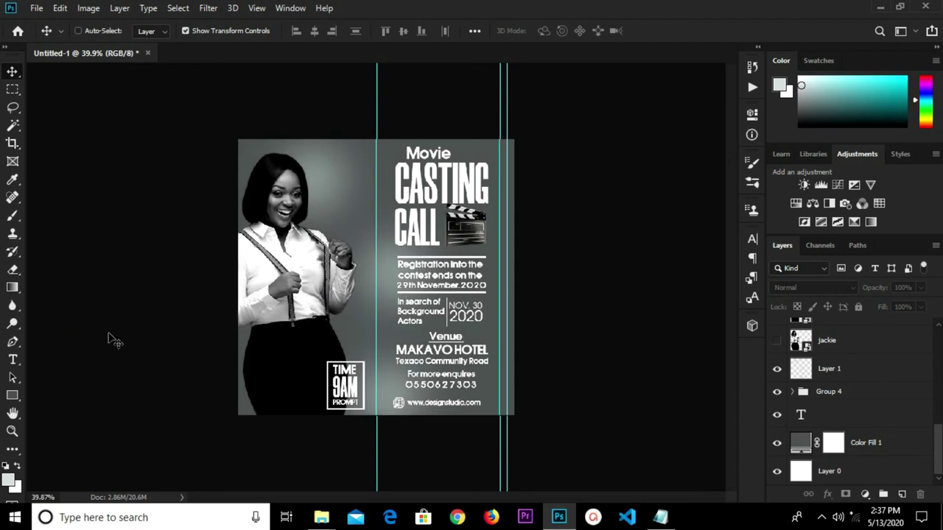
key(ctrl+r)
drag(382, 288, 41, 298)
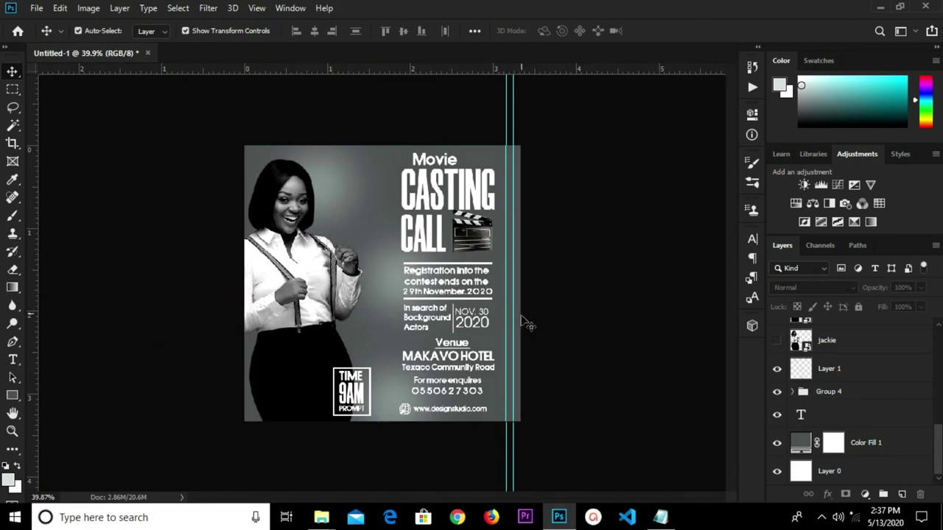
drag(507, 313, 25, 328)
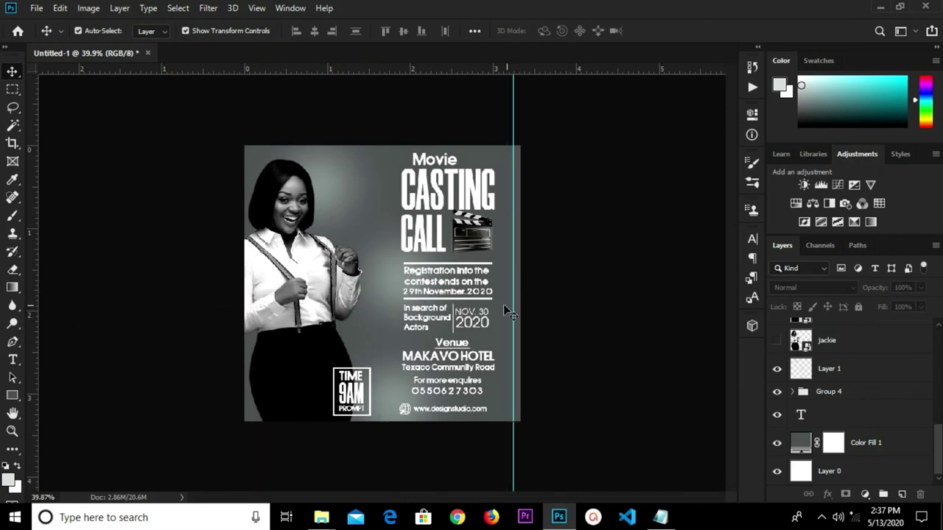
drag(513, 309, 44, 306)
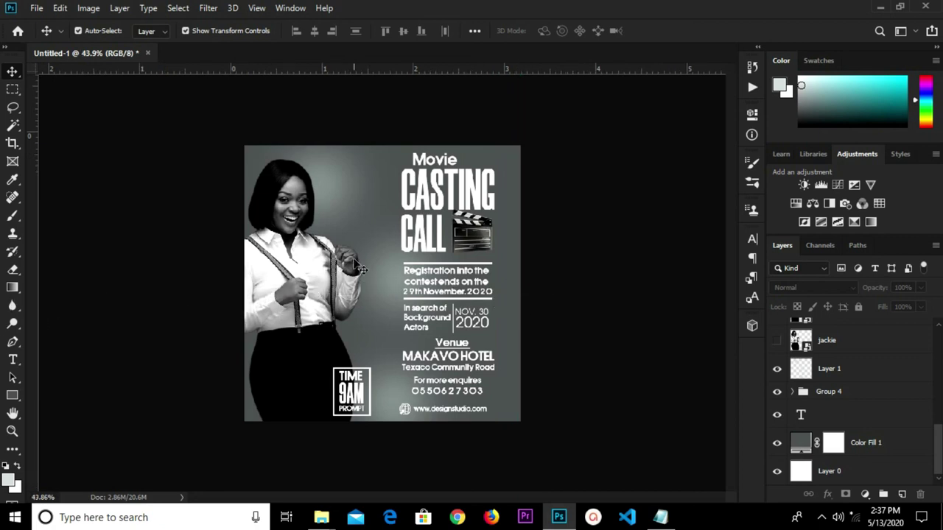
scroll(360, 269, up, 2)
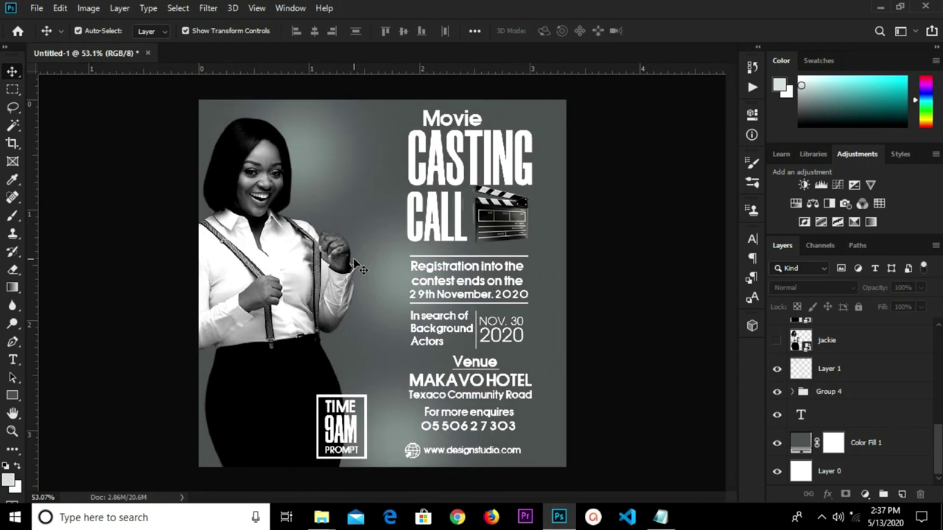
scroll(372, 259, down, 1)
scroll(372, 260, up, 1)
scroll(376, 260, up, 1)
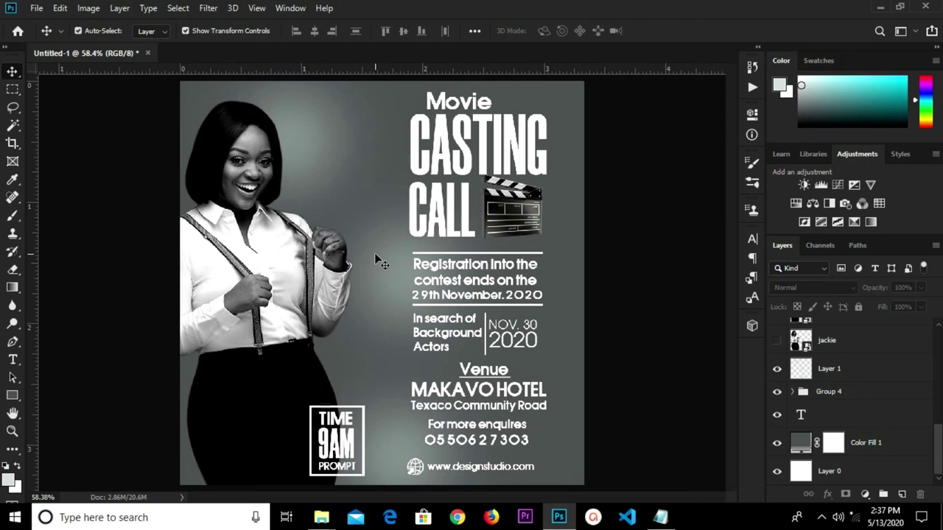
scroll(375, 259, down, 1)
scroll(375, 259, up, 1)
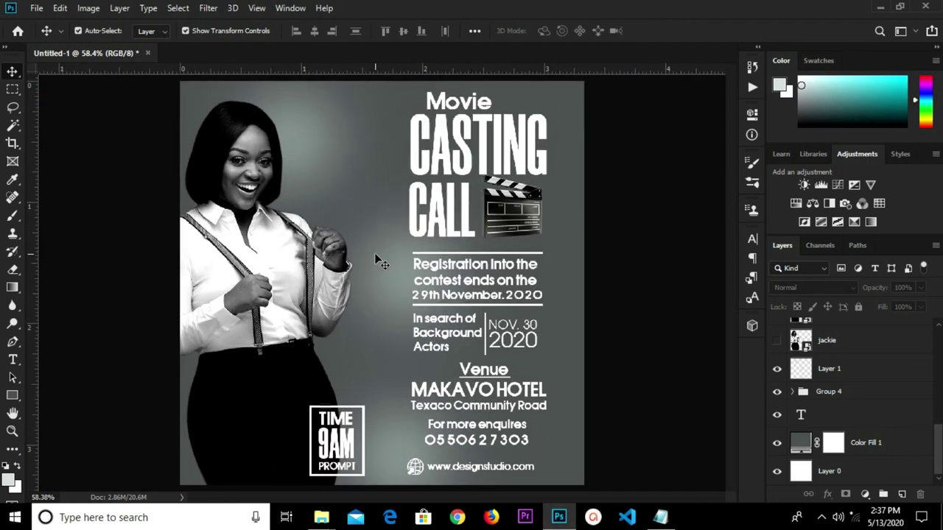